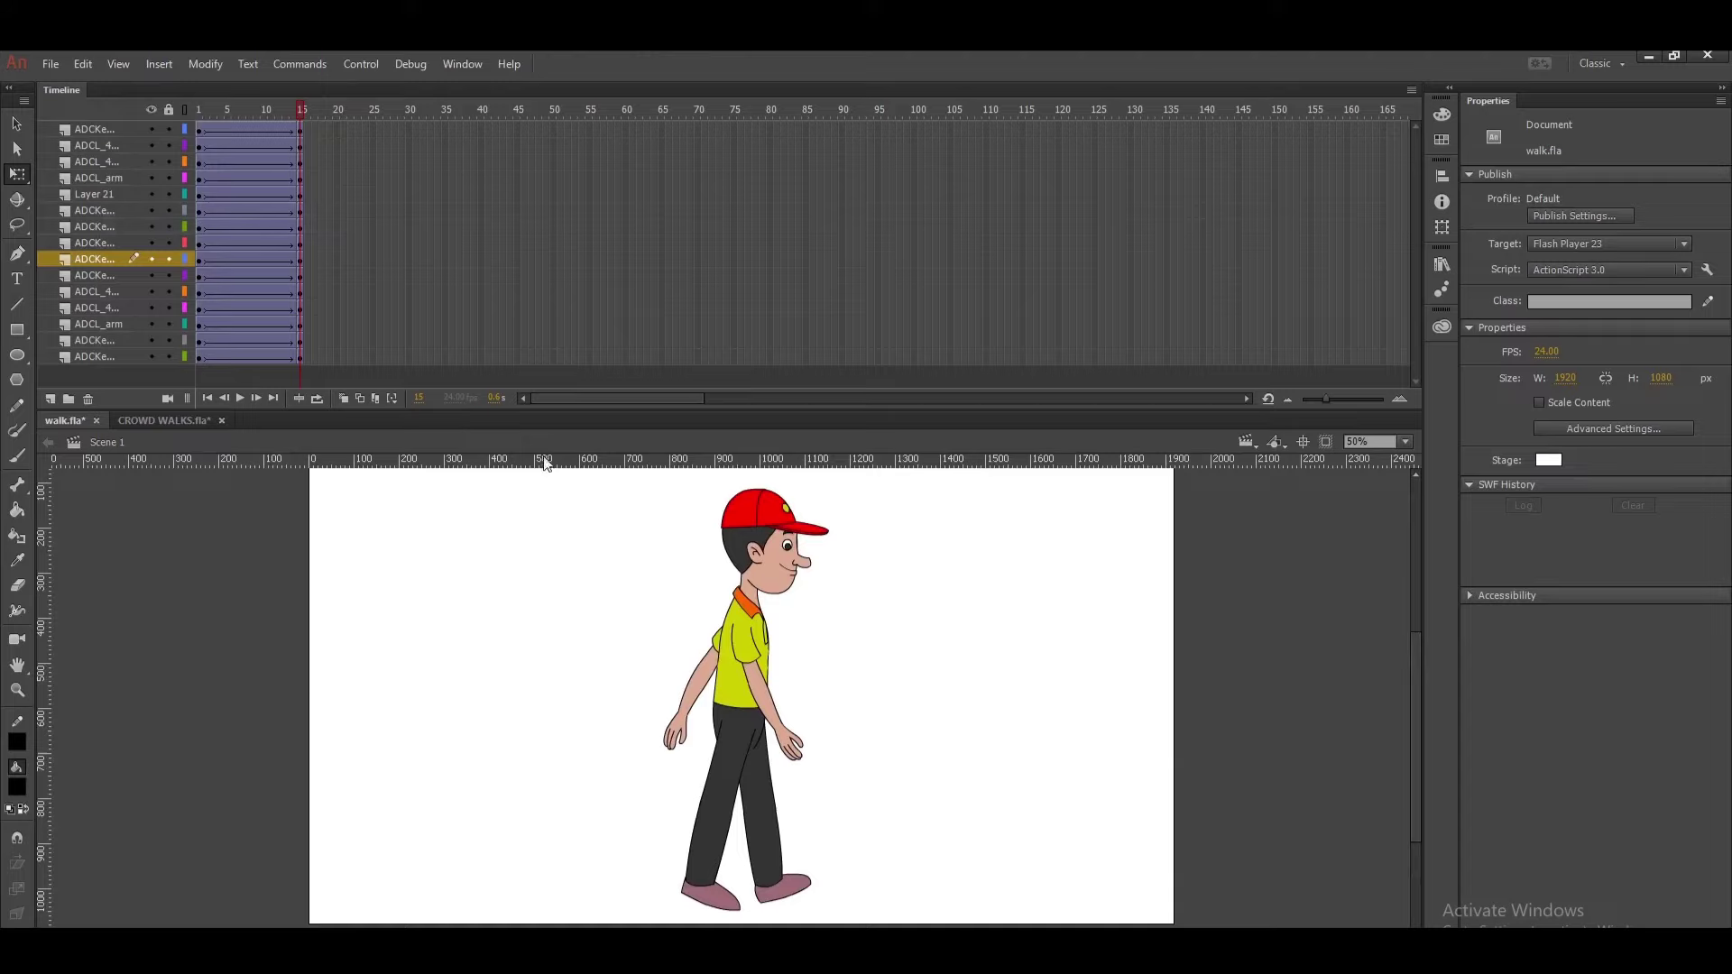
- Place a horizontal ruler guide along the ground at the character's feet and a vertical guide through the middle of the body
left_click_drag(545, 464, 594, 906)
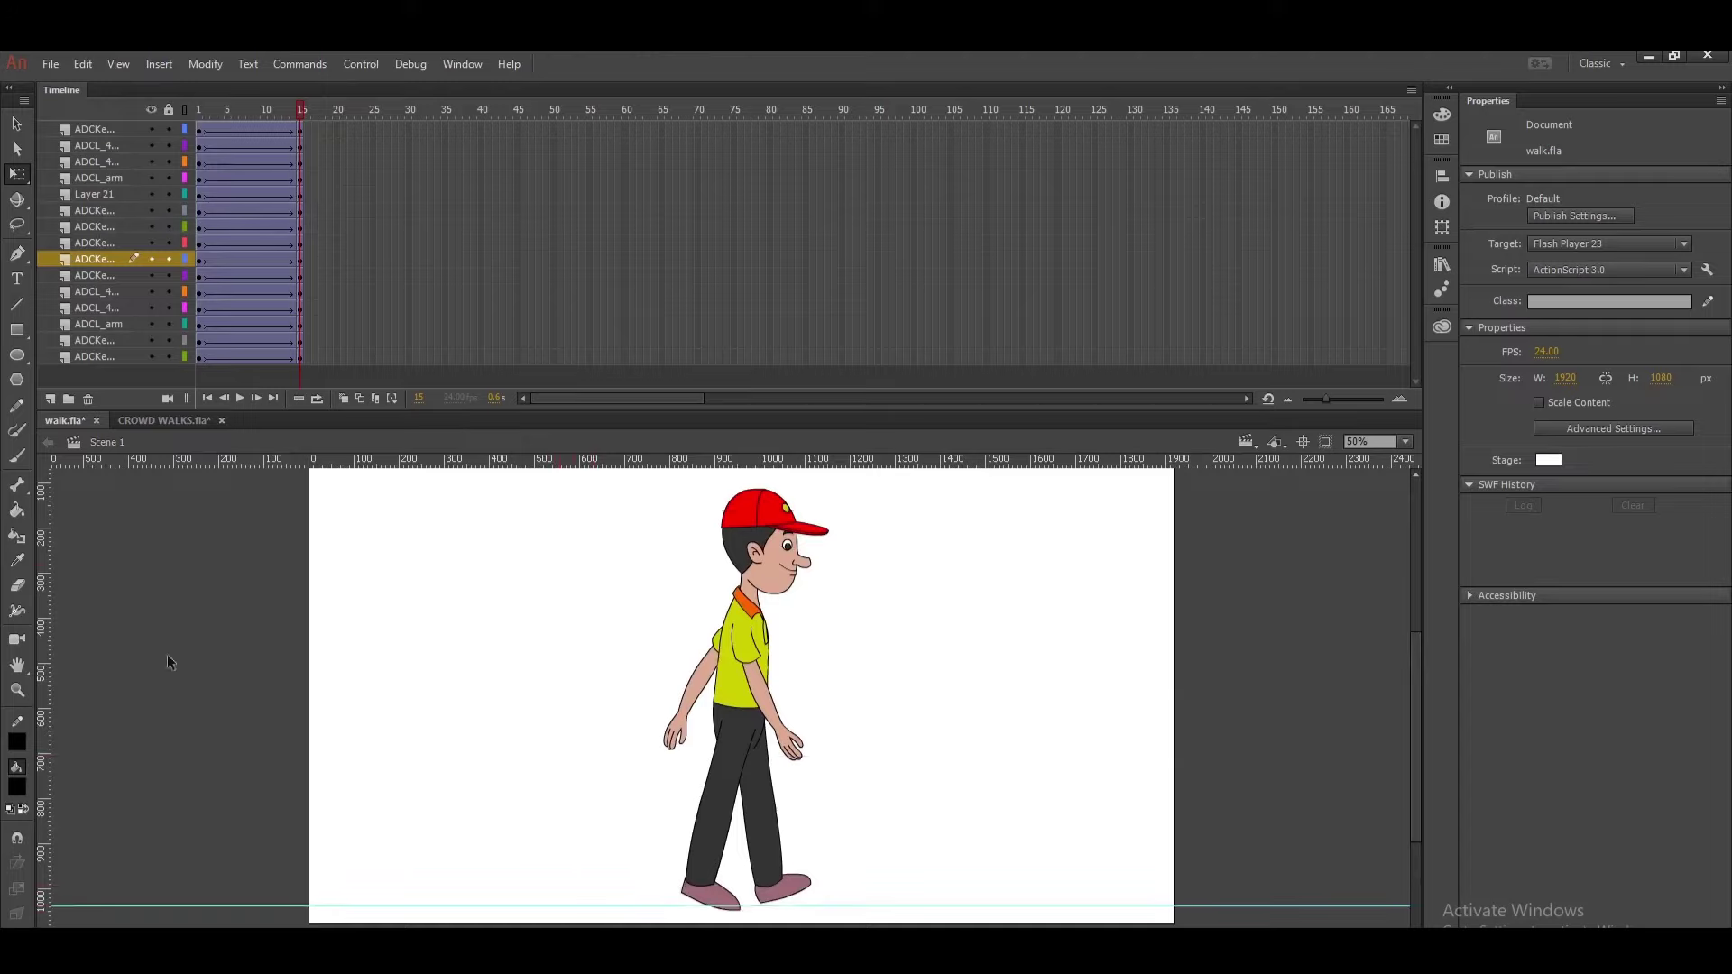
left_click_drag(47, 617, 737, 709)
key("ctrl+=")
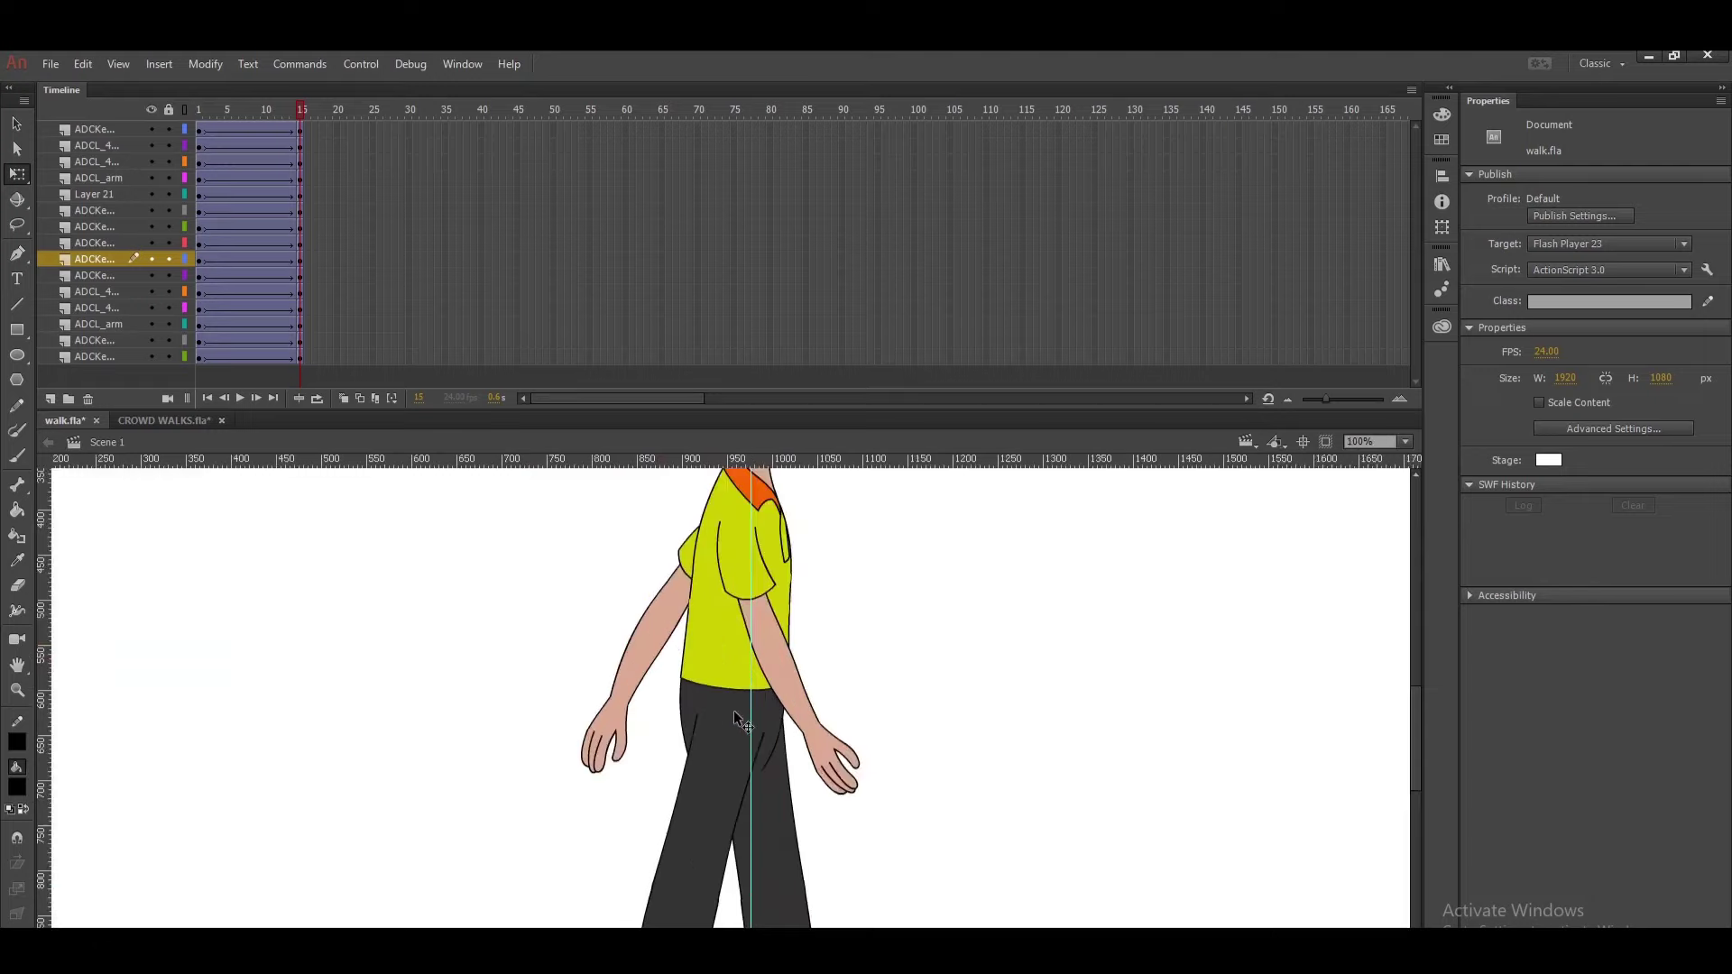
key("ctrl+minus")
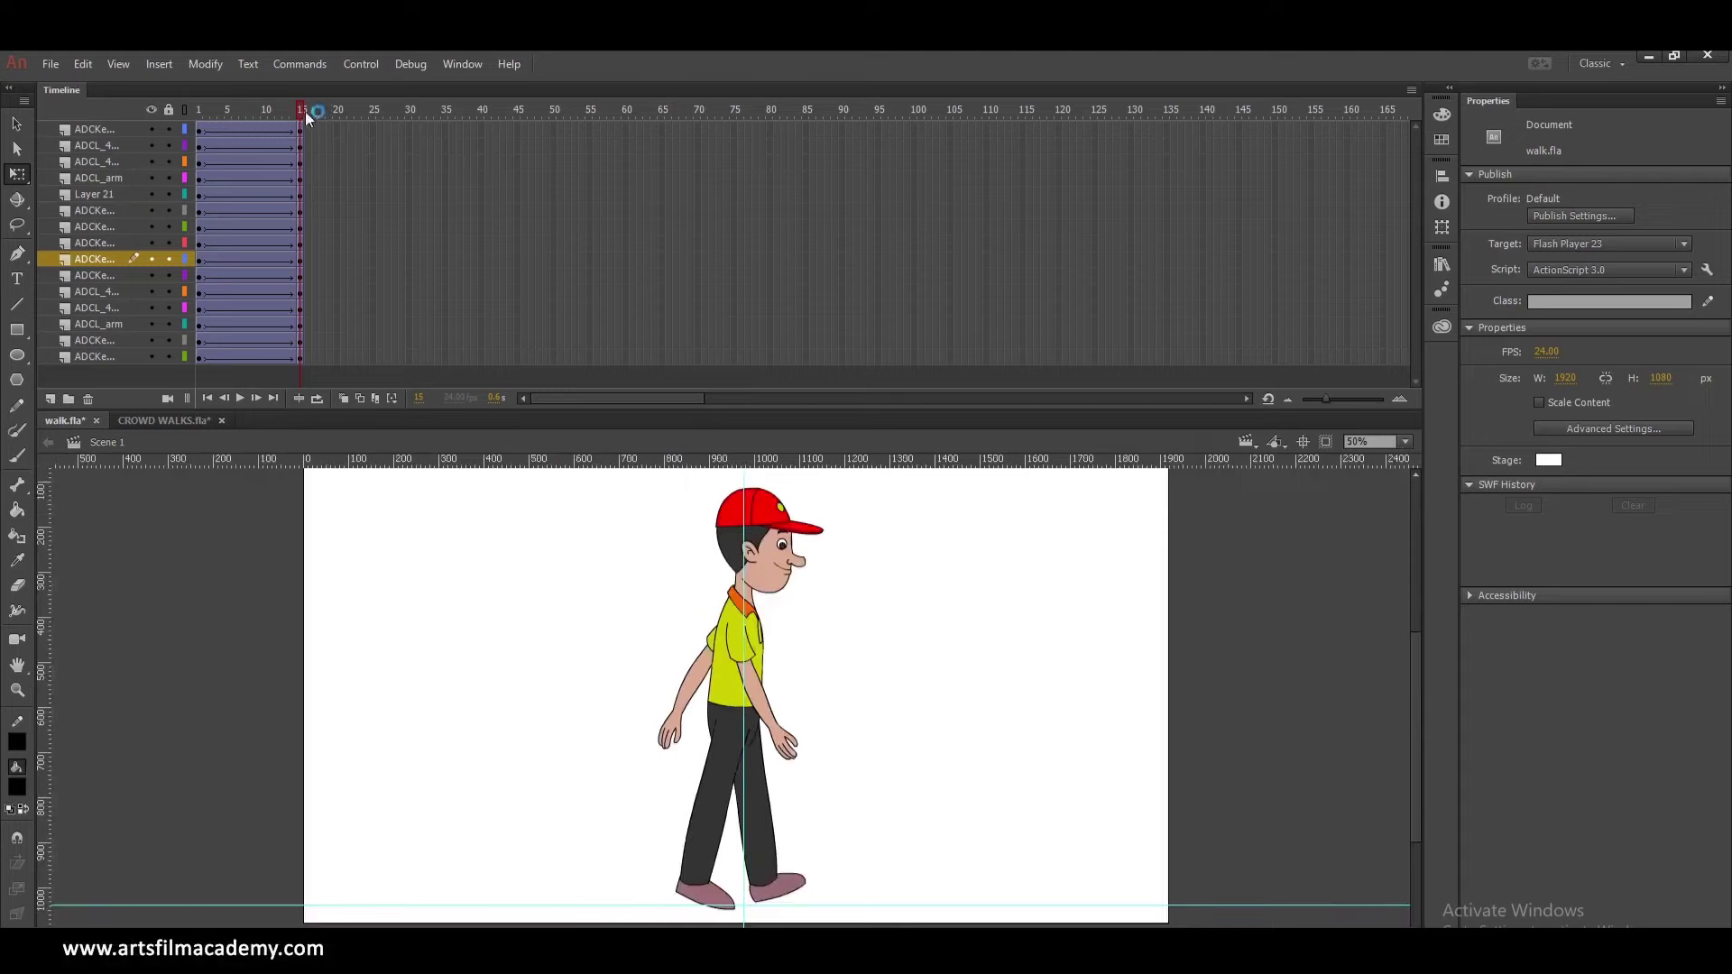
- Lower the whole character slightly at frame 15 so the body sinks relative to the ground guide
scroll(753, 631, "down", 3)
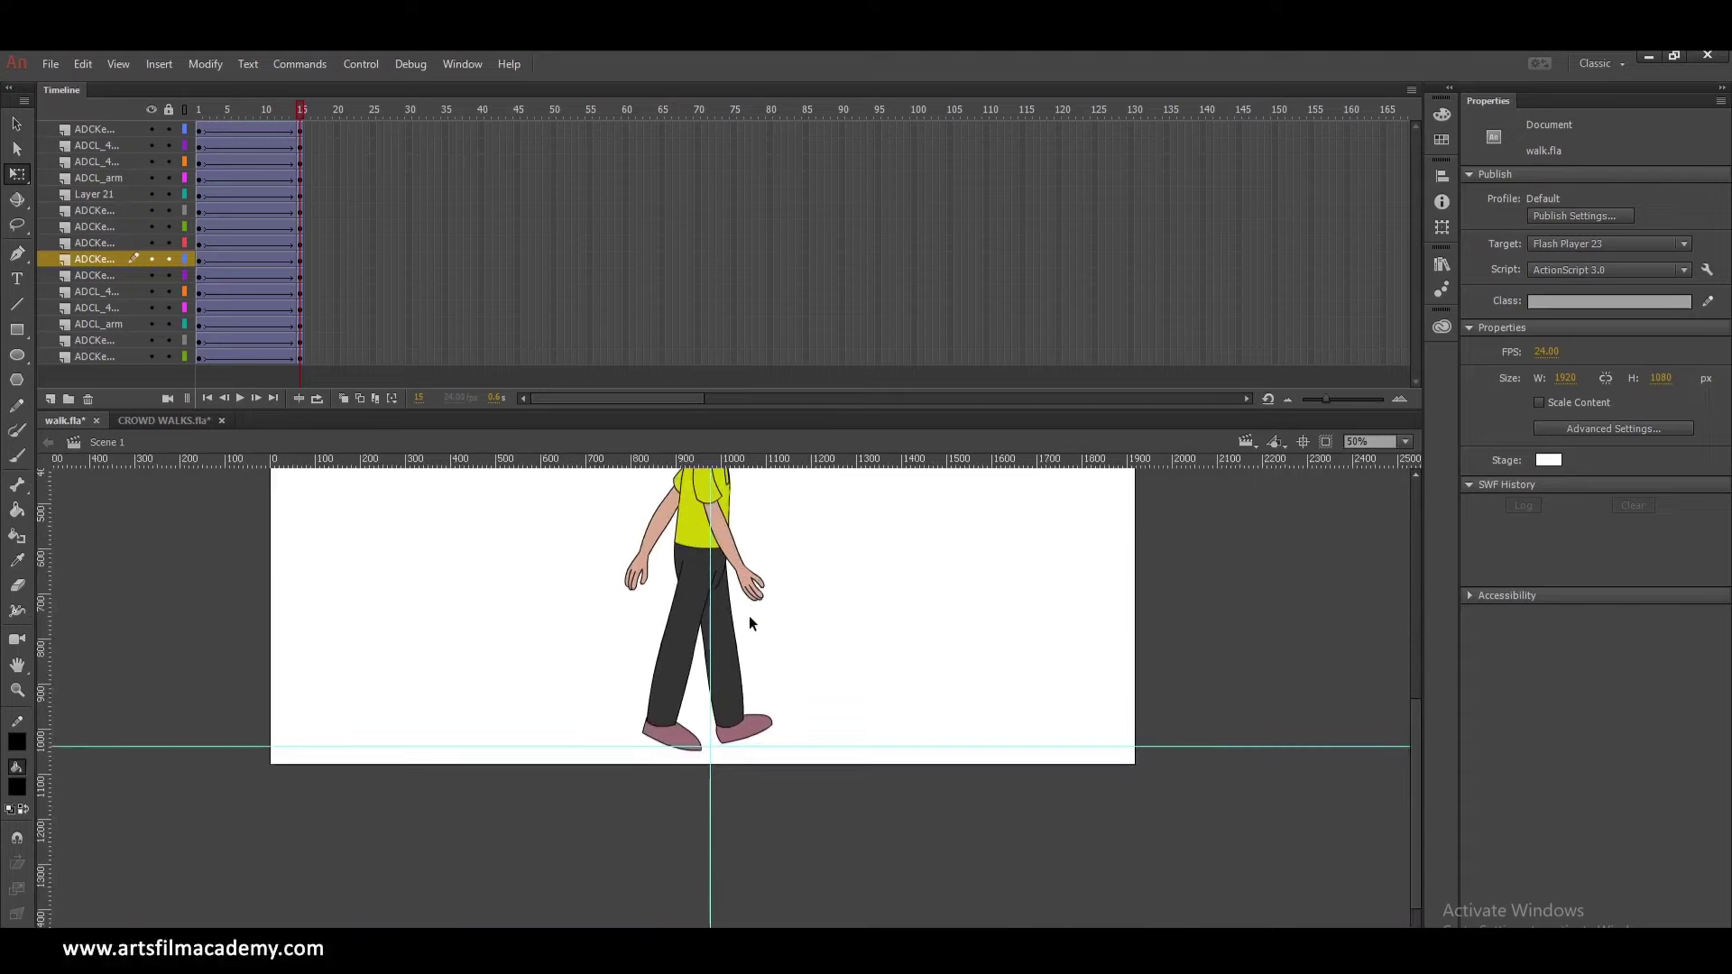
key("ctrl+=")
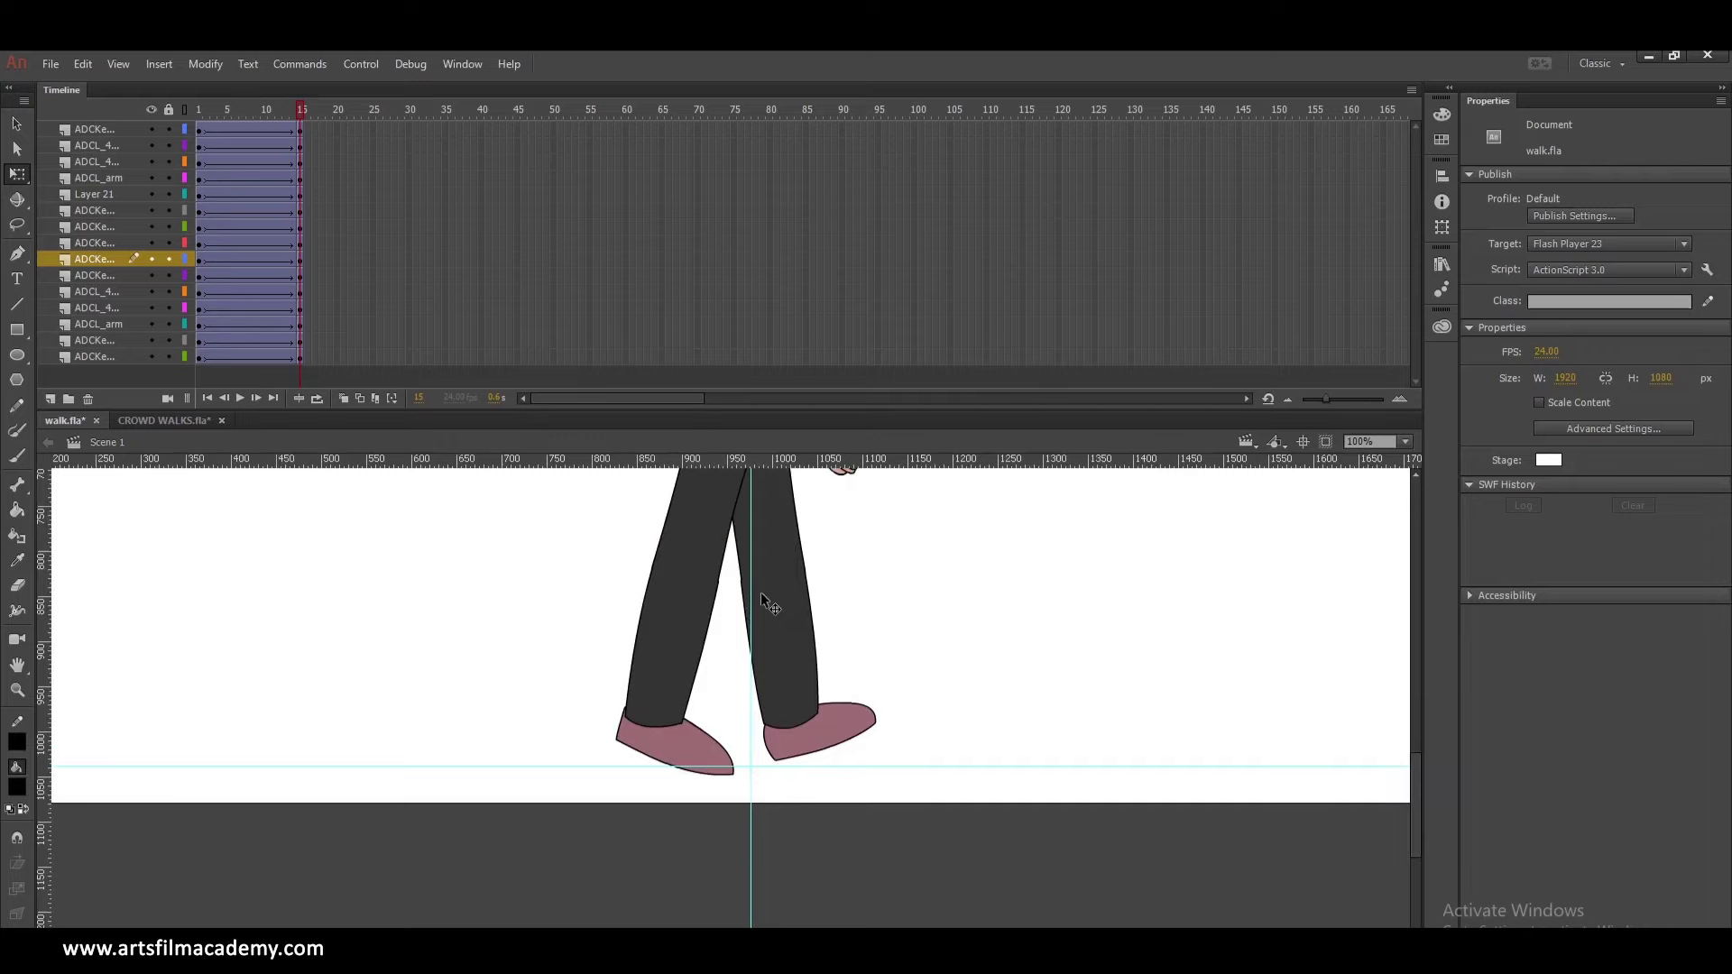
left_click(763, 600)
left_click_drag(770, 519, 773, 556)
left_click(902, 595)
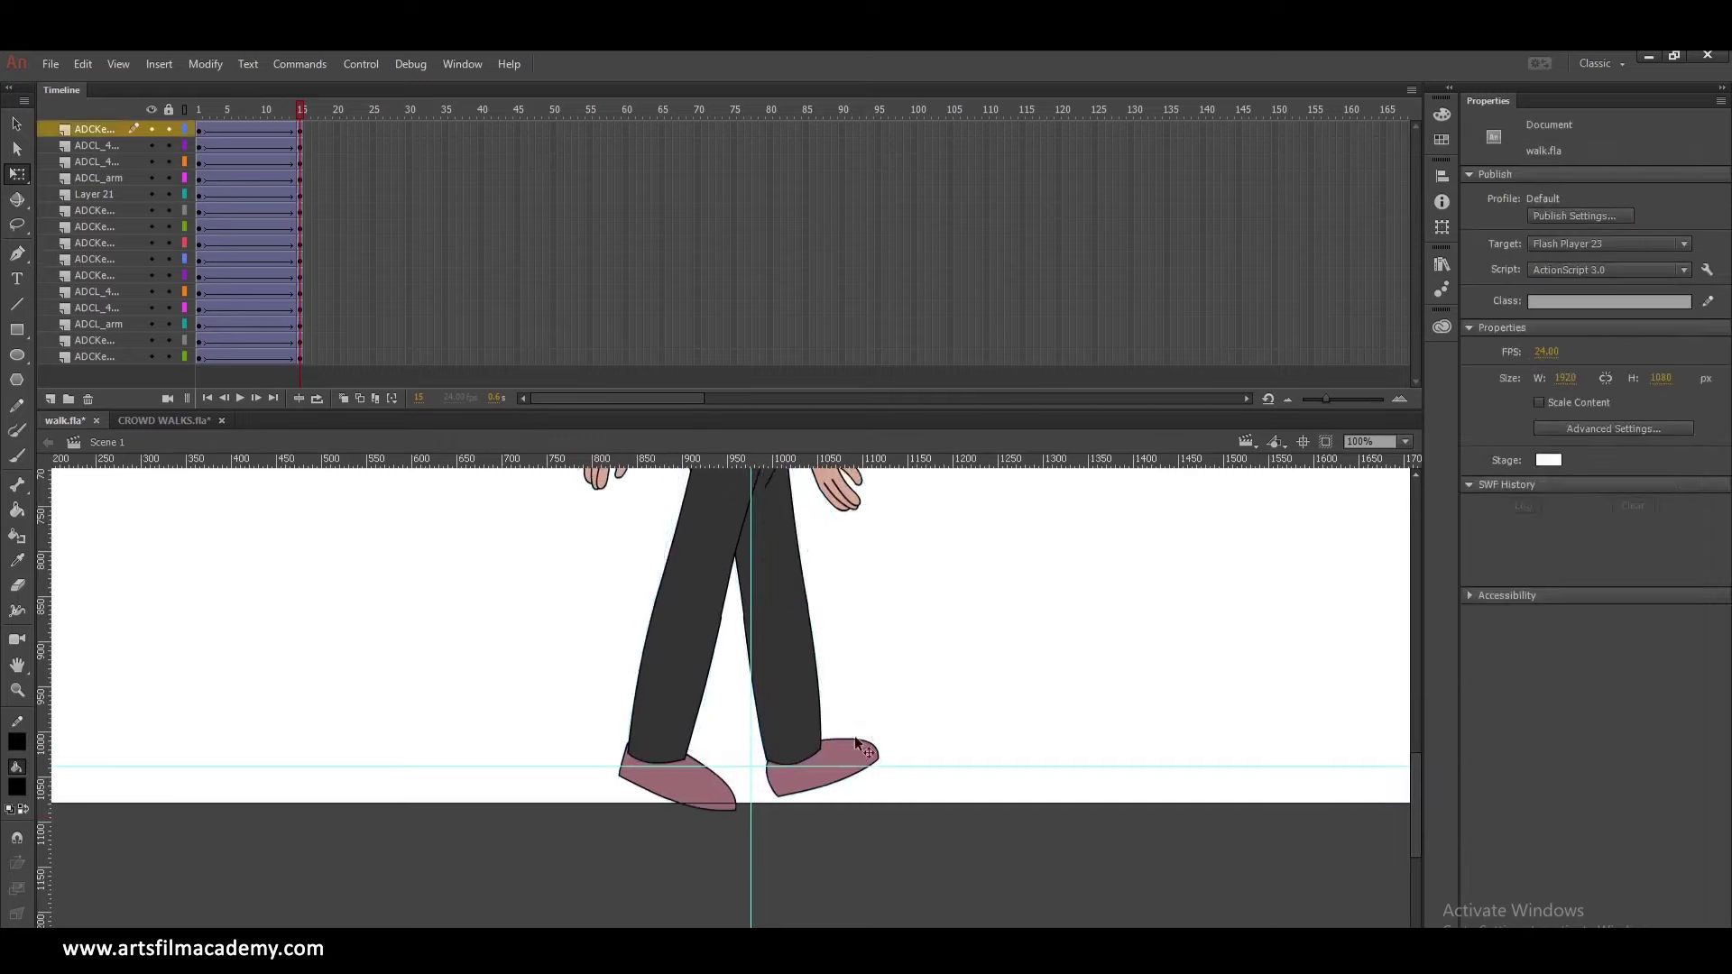
- Set the forward foot flat on the ground guide and bend that leg at the knee so its shin meets the foot
left_click(803, 783)
mouse_move(874, 735)
left_mouse_down()
mouse_move(855, 701)
mouse_move(853, 729)
left_mouse_up()
left_click(785, 570)
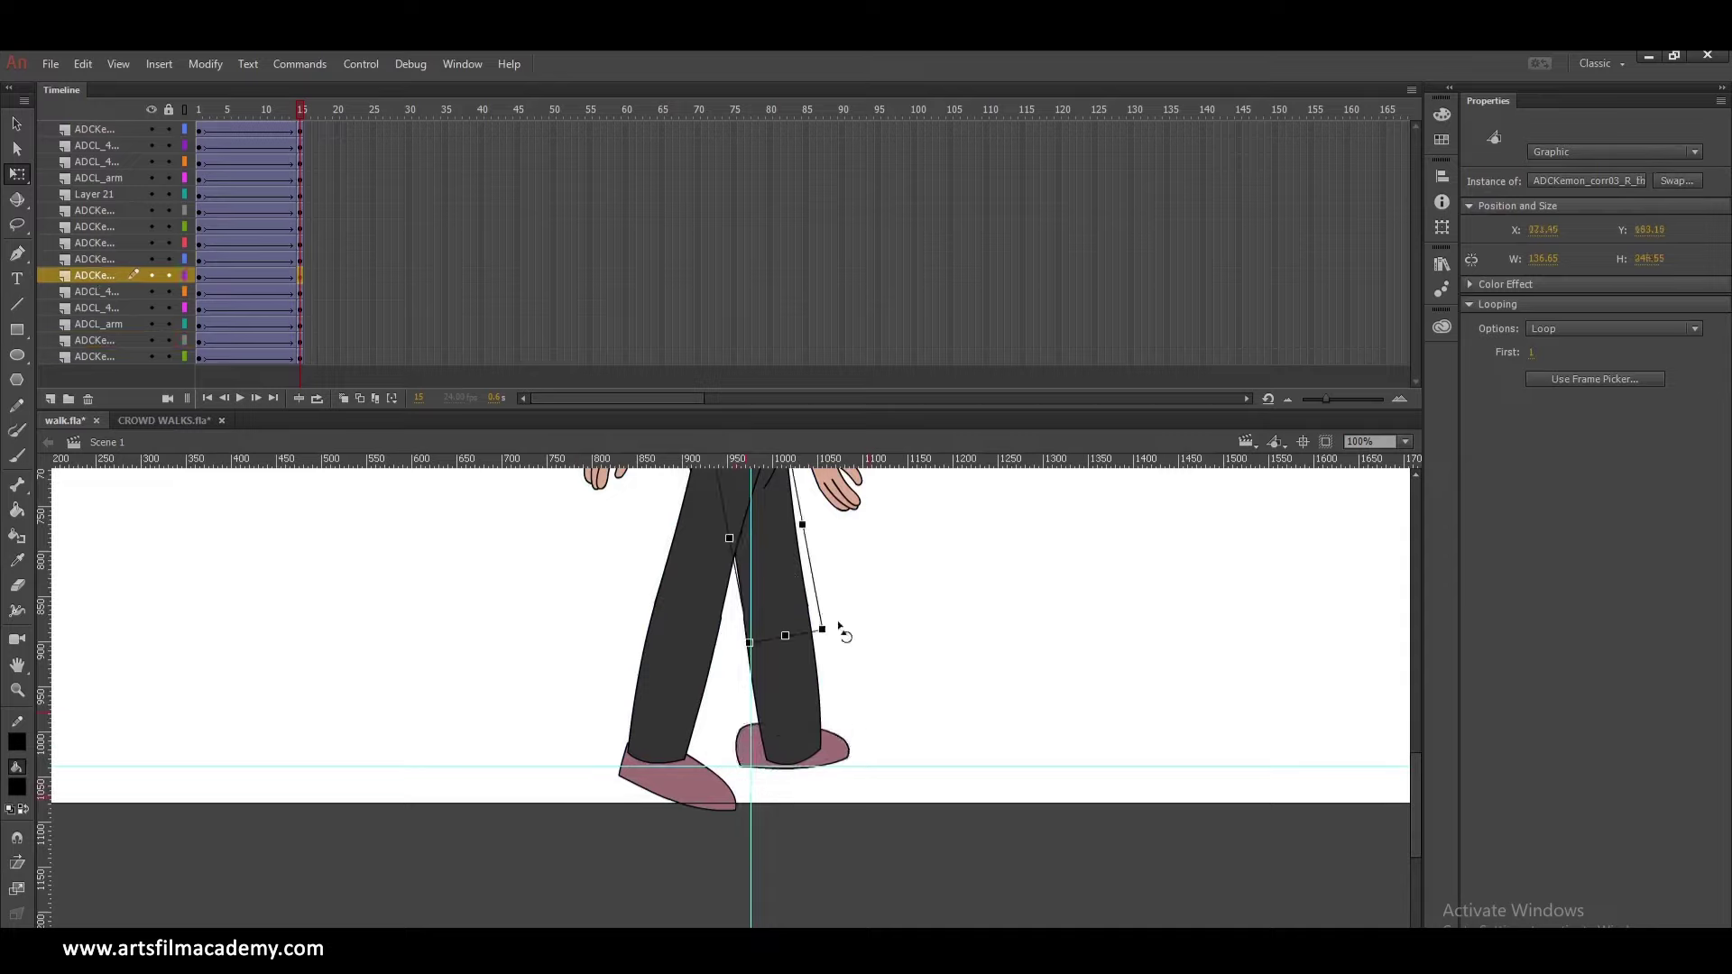
left_click_drag(834, 636, 912, 618)
left_click(794, 675)
left_click(899, 610)
left_click(845, 596)
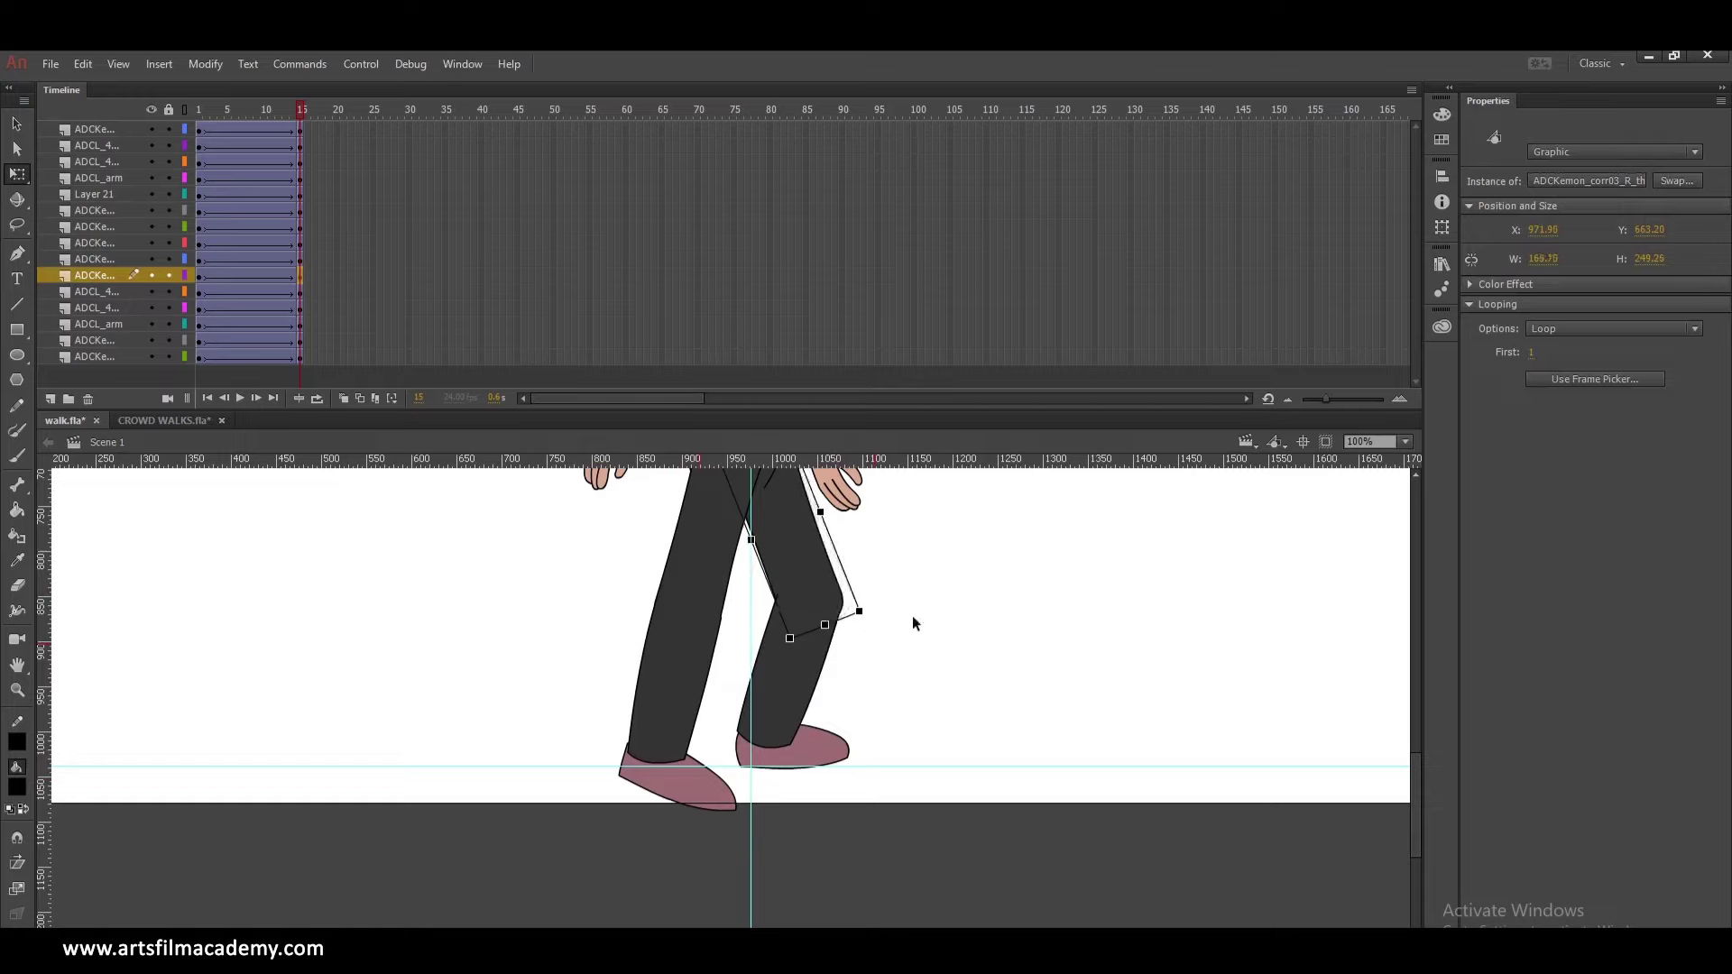
left_click(912, 617)
- Bend the rear leg by rotating its thigh and shin, and attach the foot with its toe near the ground guide
left_click(693, 622)
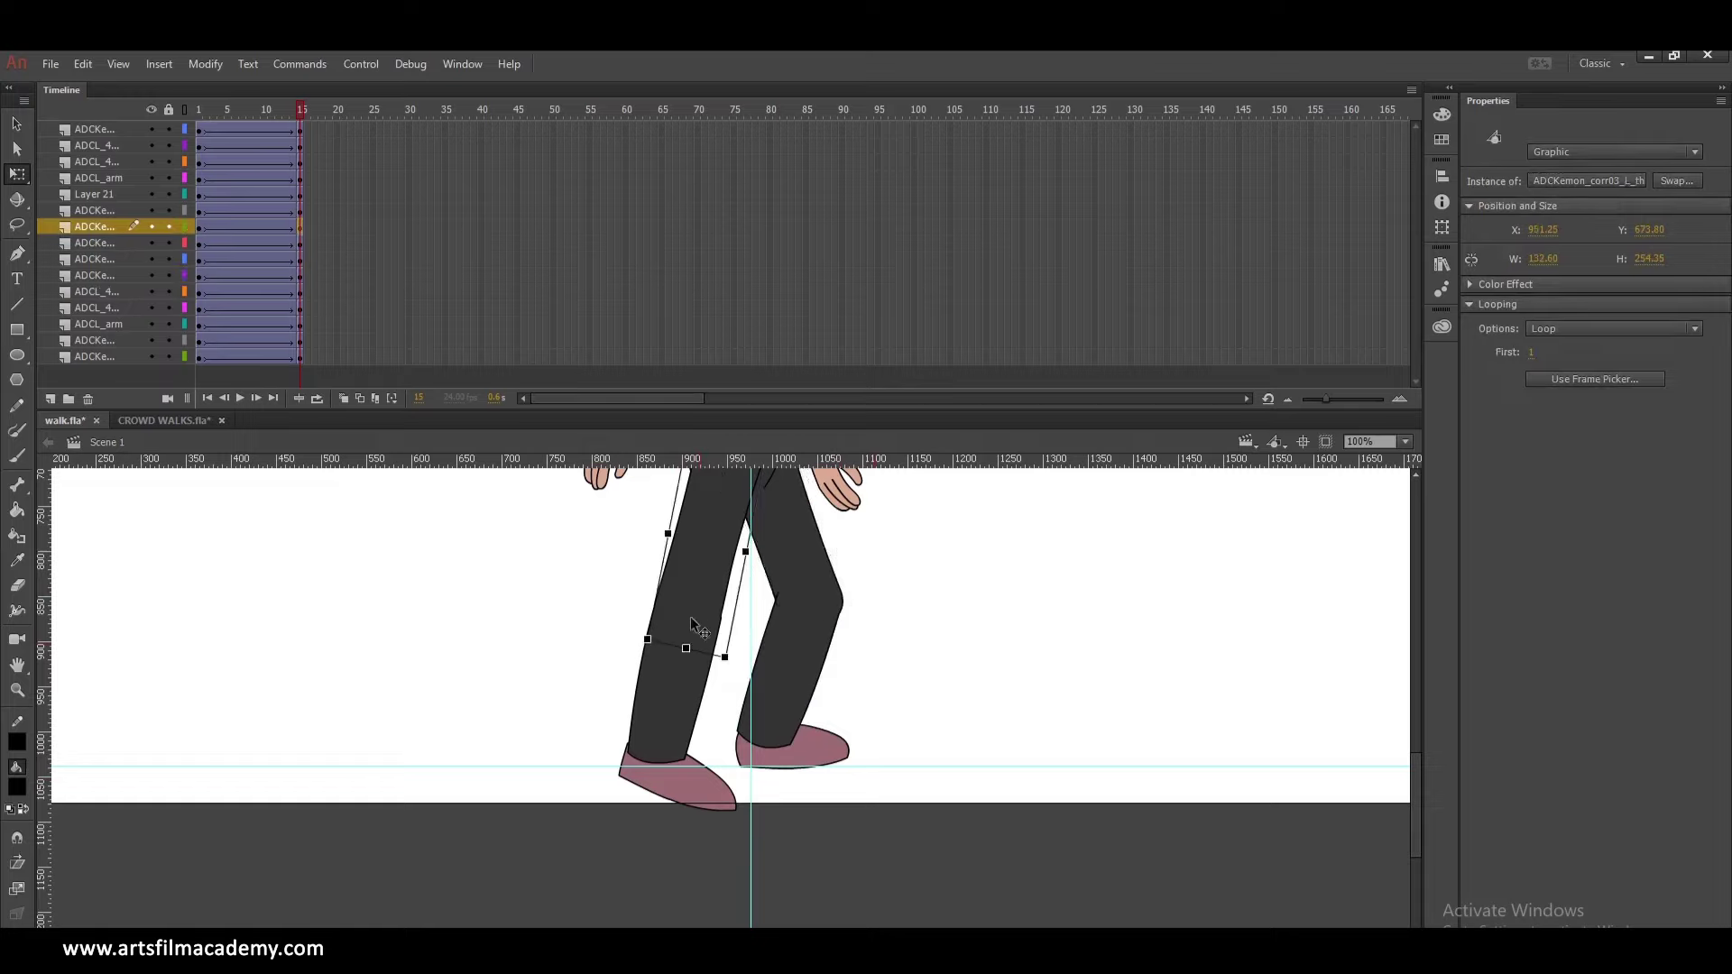
left_click_drag(642, 654, 653, 667)
left_click(643, 629)
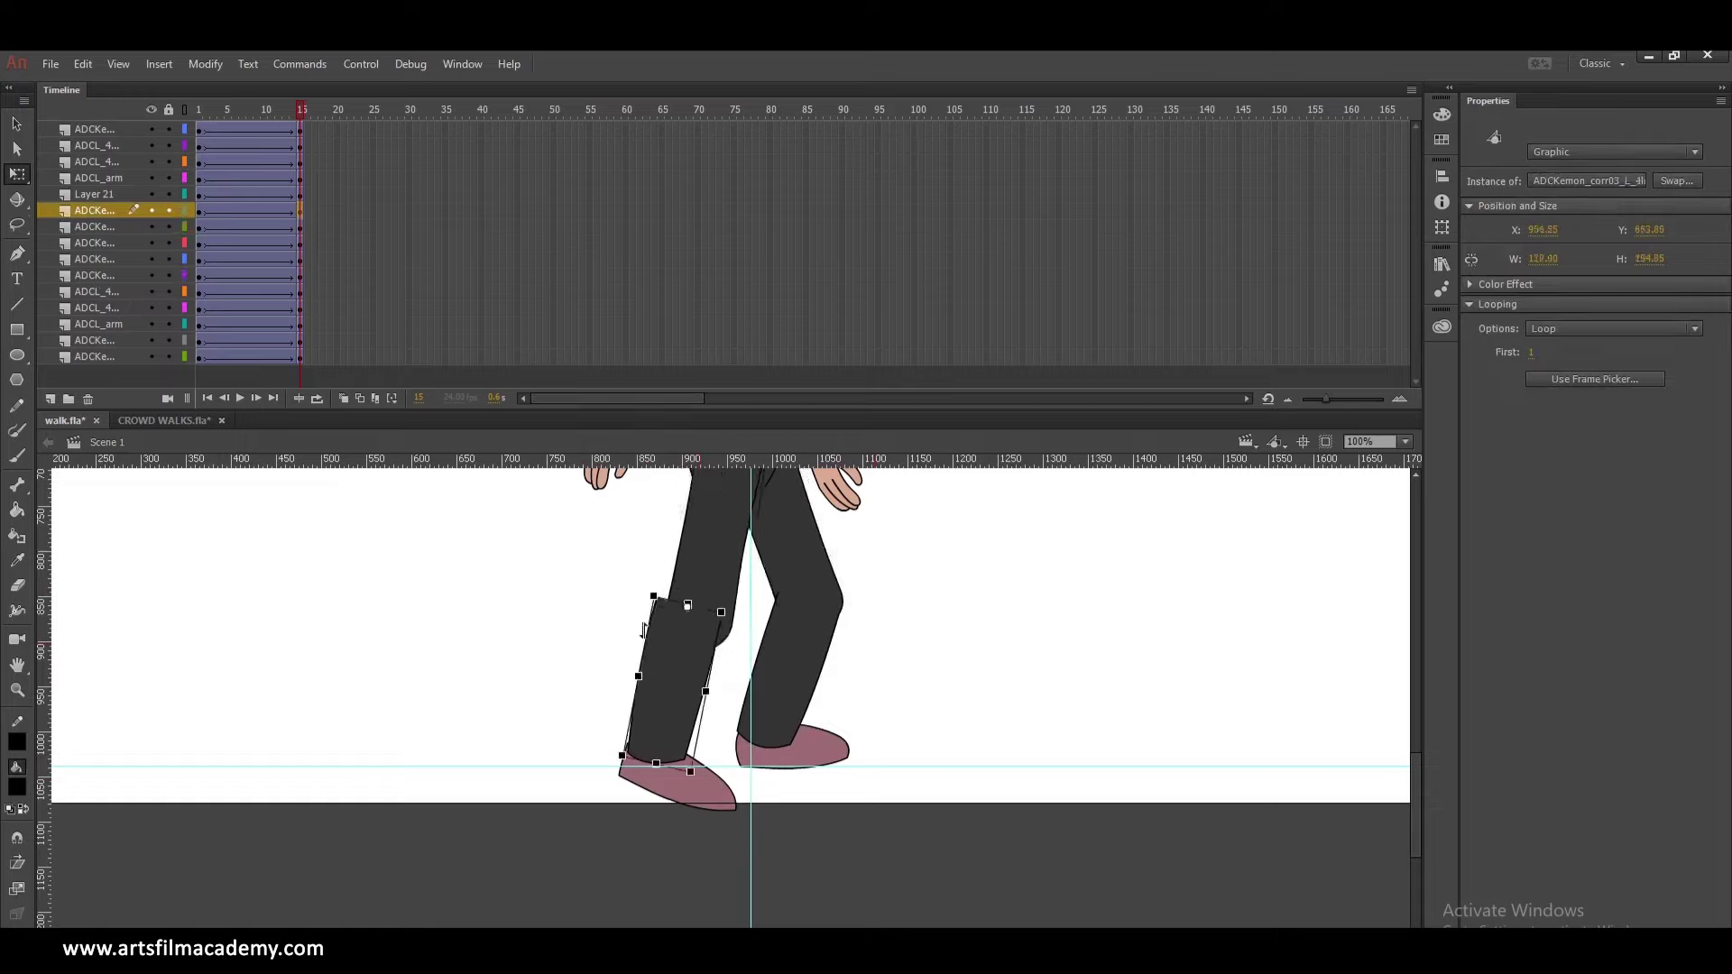
left_click_drag(639, 596, 677, 579)
left_click_drag(651, 762, 604, 713)
left_click_drag(711, 722, 639, 758)
left_click(669, 663)
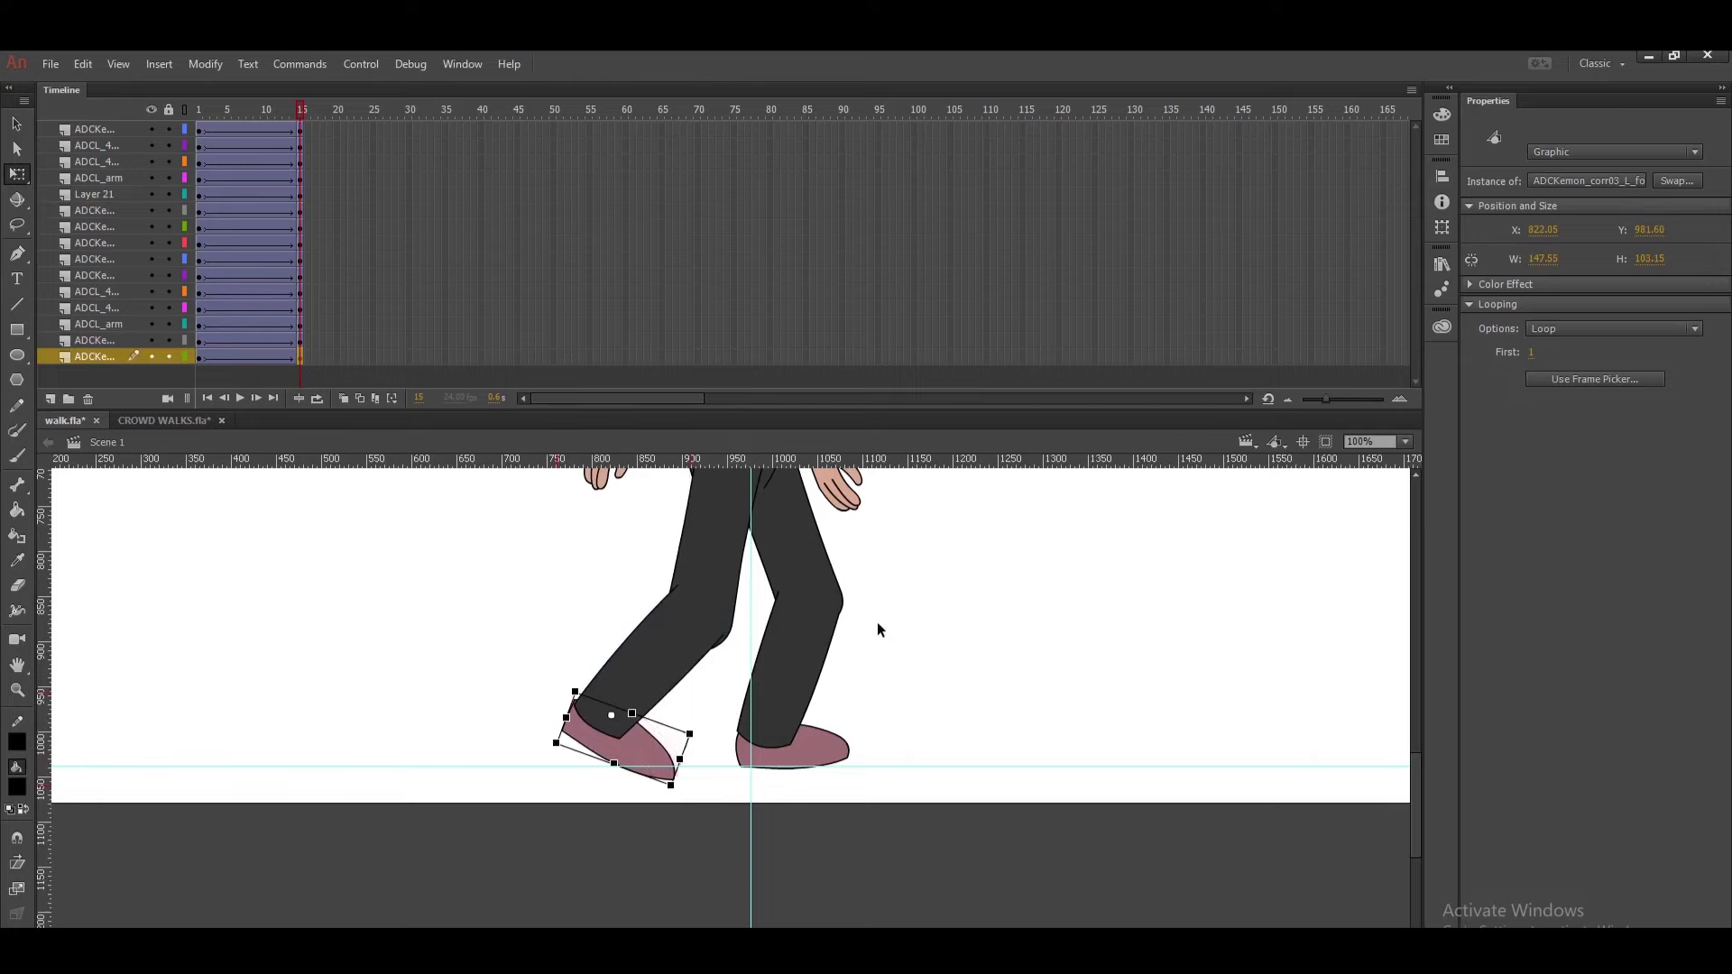
left_click(873, 621)
- Select the near upper arm, forearm and hand together, move their pivot to the shoulder, and swing the arm back toward the body
left_click_drag(873, 591, 881, 712)
left_click(712, 567)
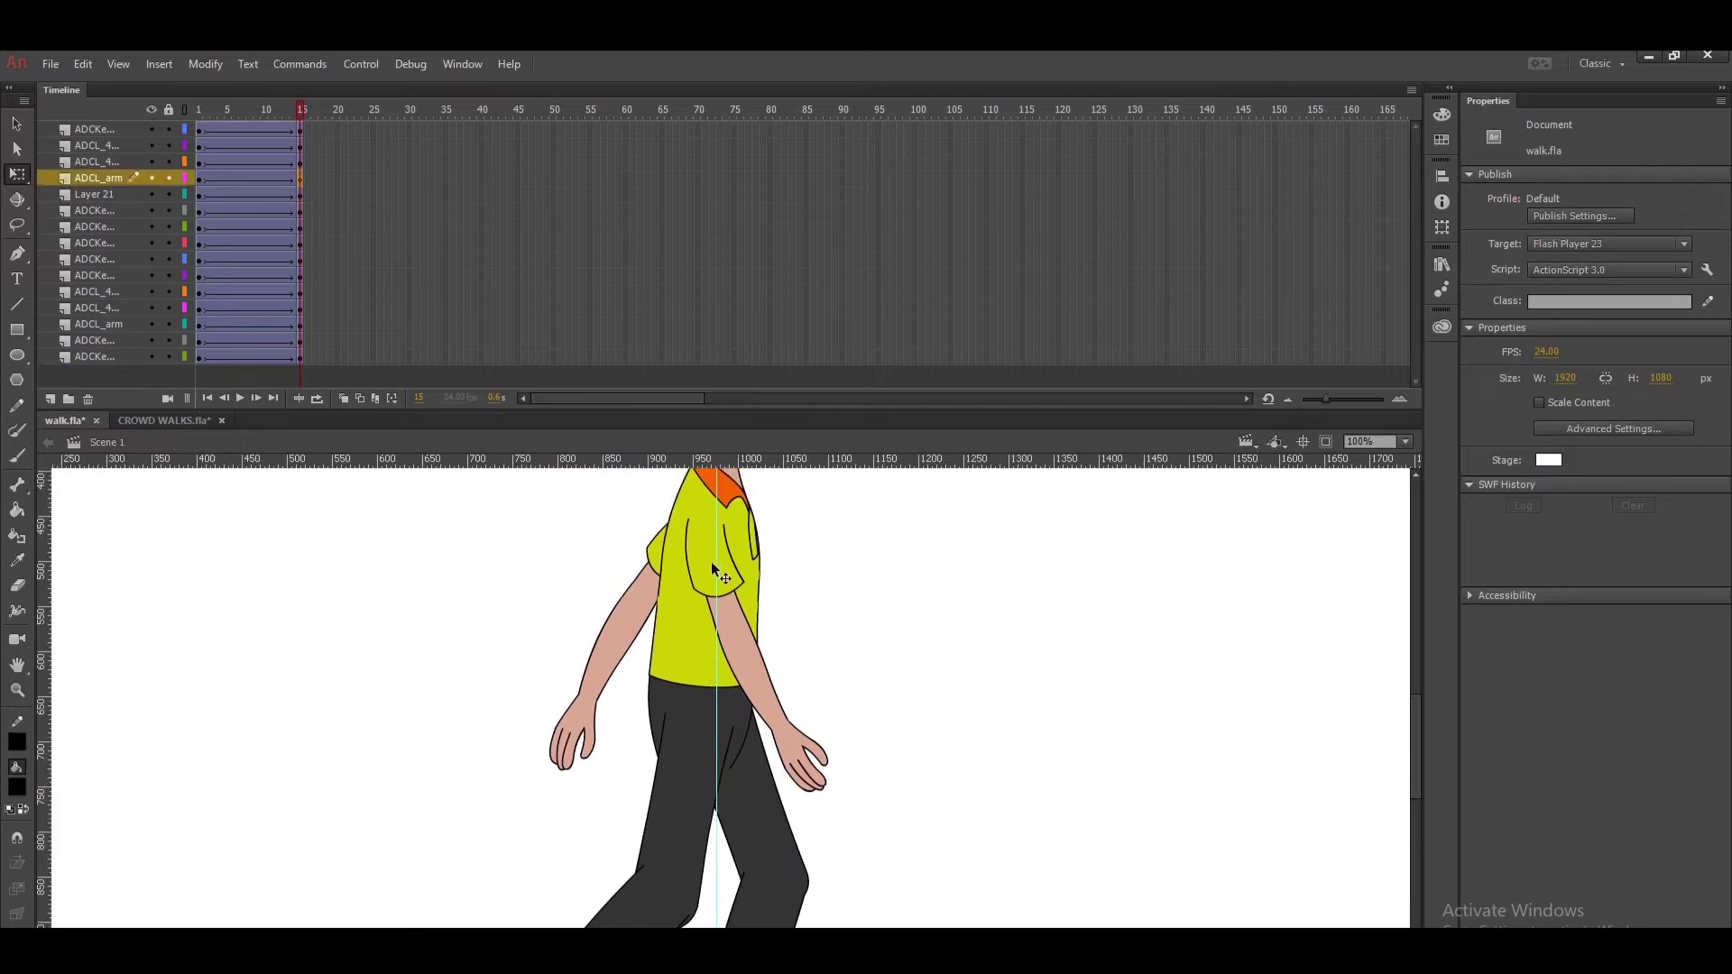
key("v")
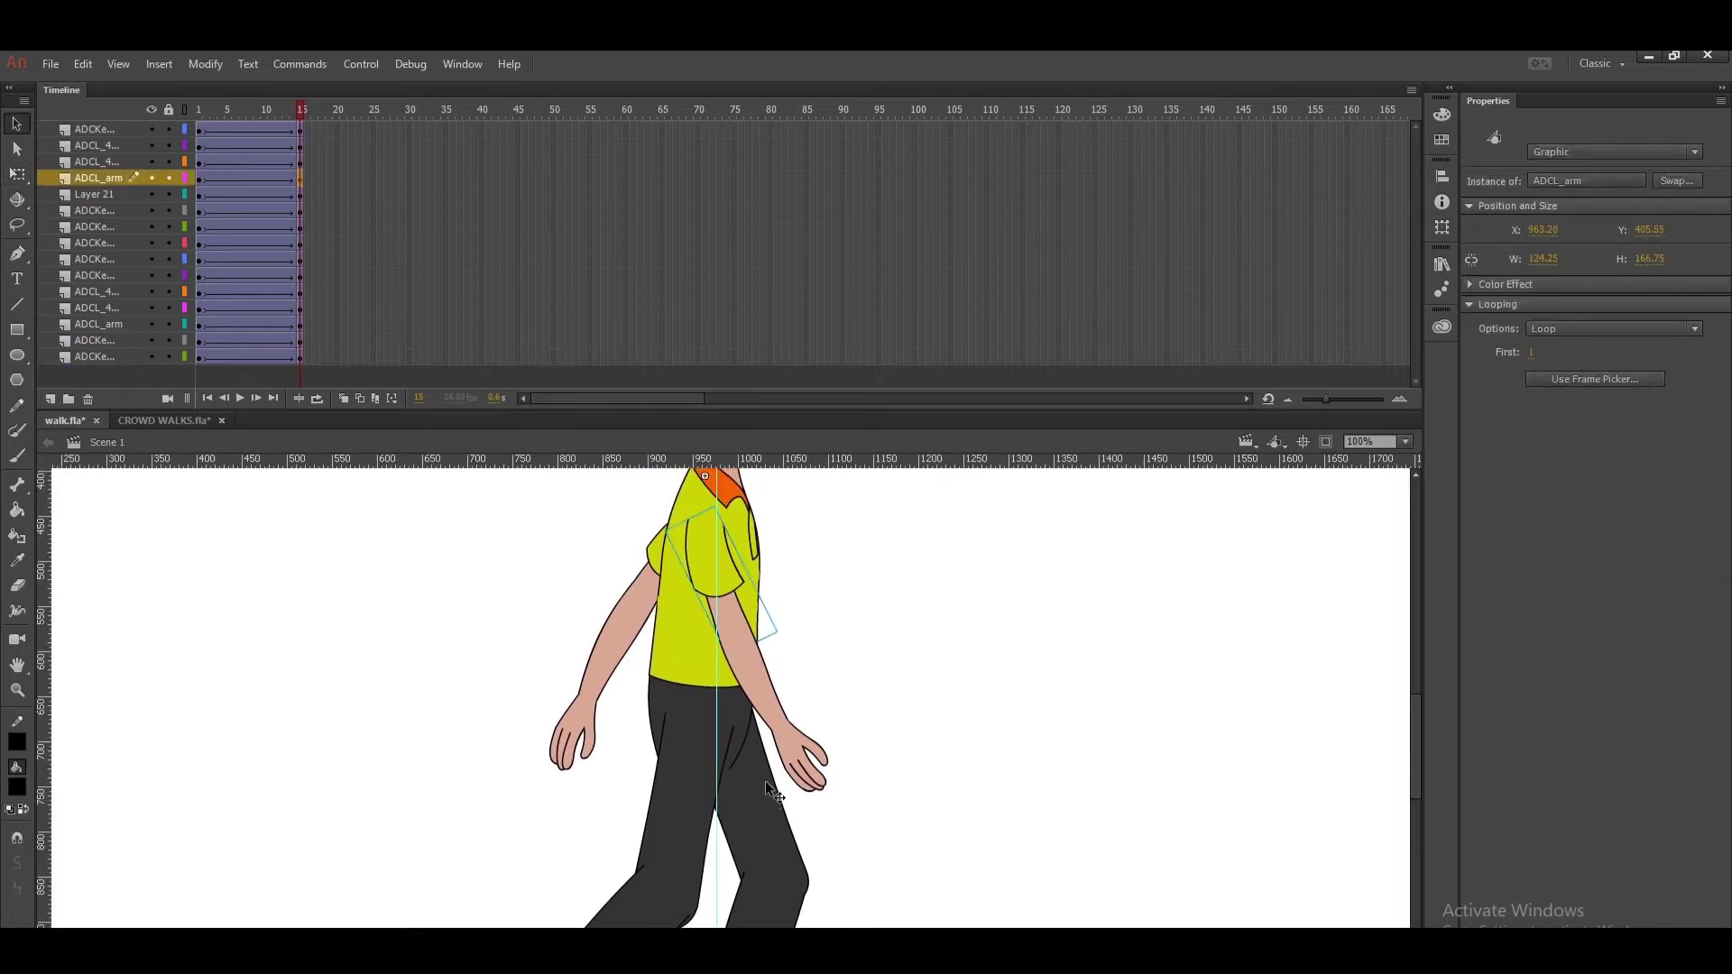
left_click(767, 688, "shift")
left_click(801, 766, "shift")
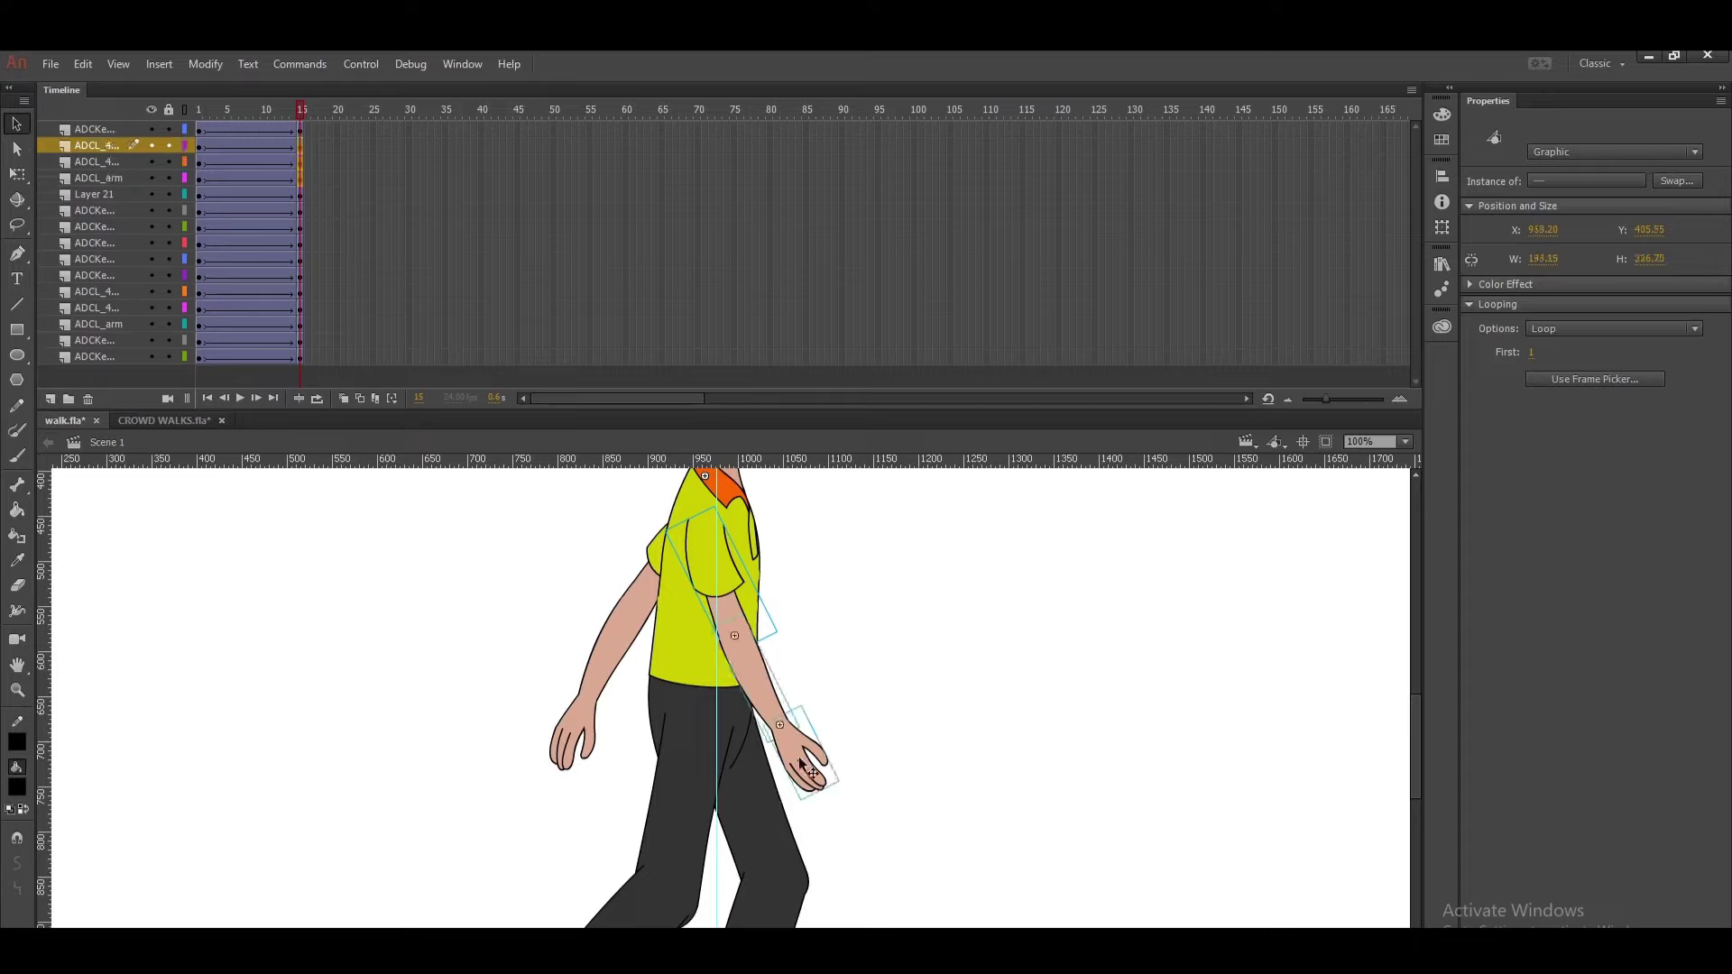
key("q")
left_click_drag(754, 654, 733, 532)
left_click_drag(854, 513, 851, 531)
left_click(807, 560)
- Set the far arm's pivot at the shoulder, swing the whole arm forward toward the body, and play the animation
left_click_drag(525, 509, 628, 729)
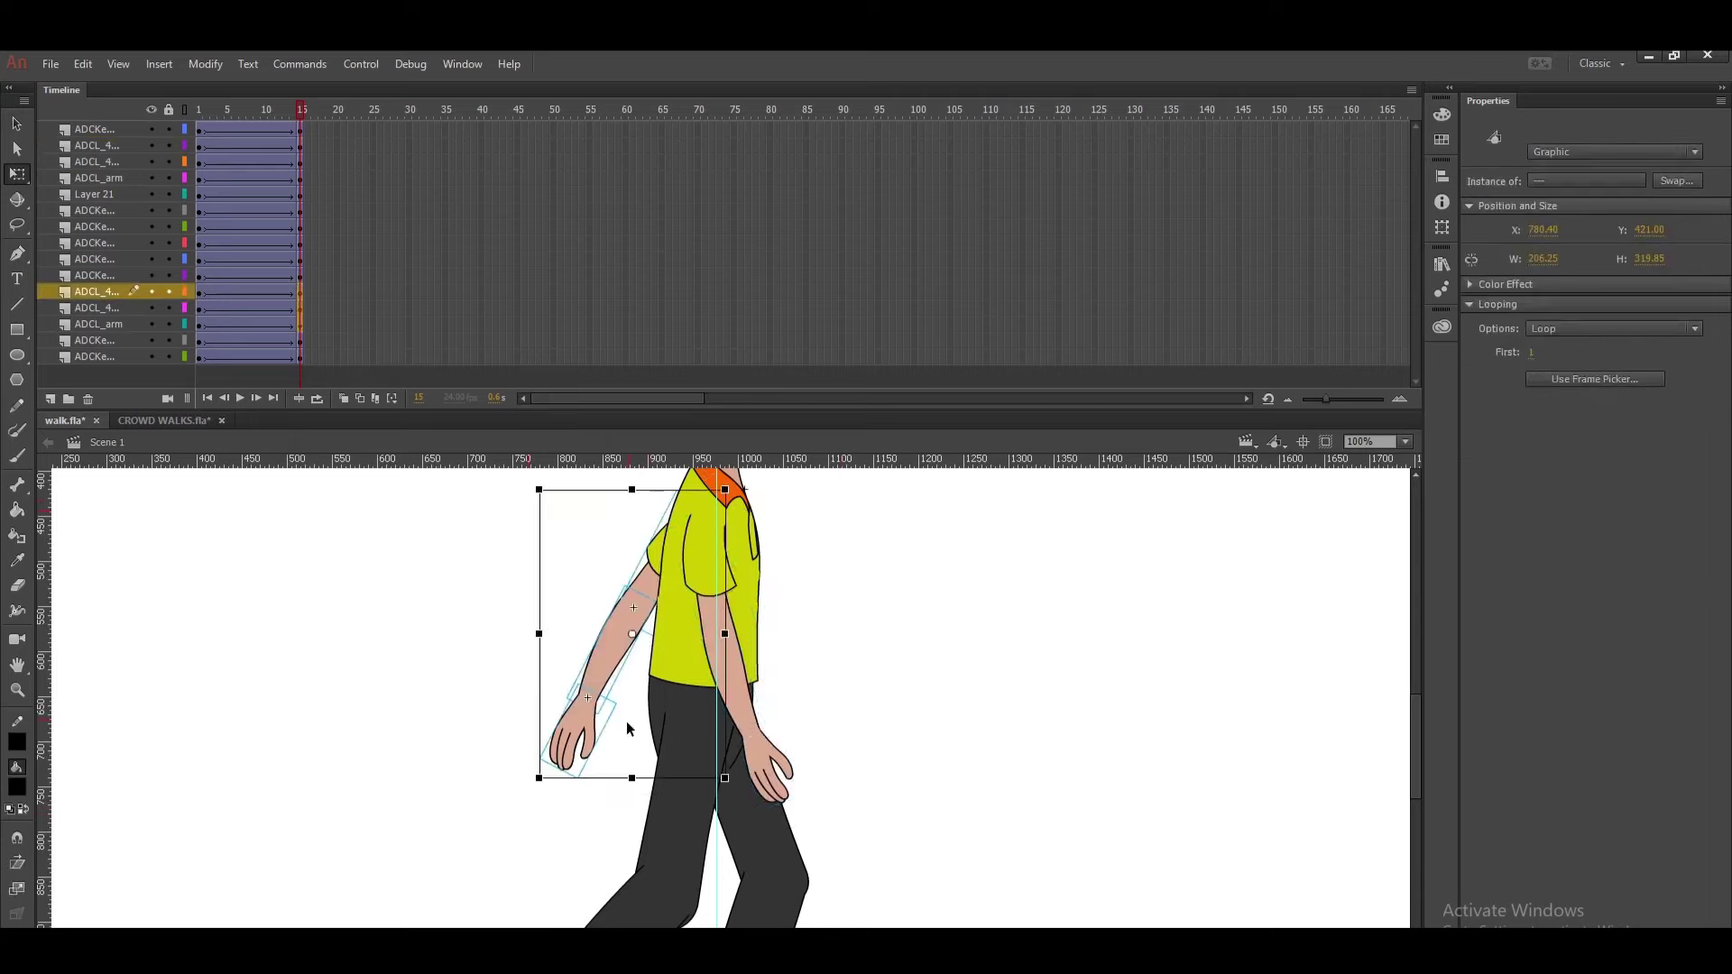
left_click_drag(633, 635, 701, 506)
left_click_drag(538, 796, 548, 811)
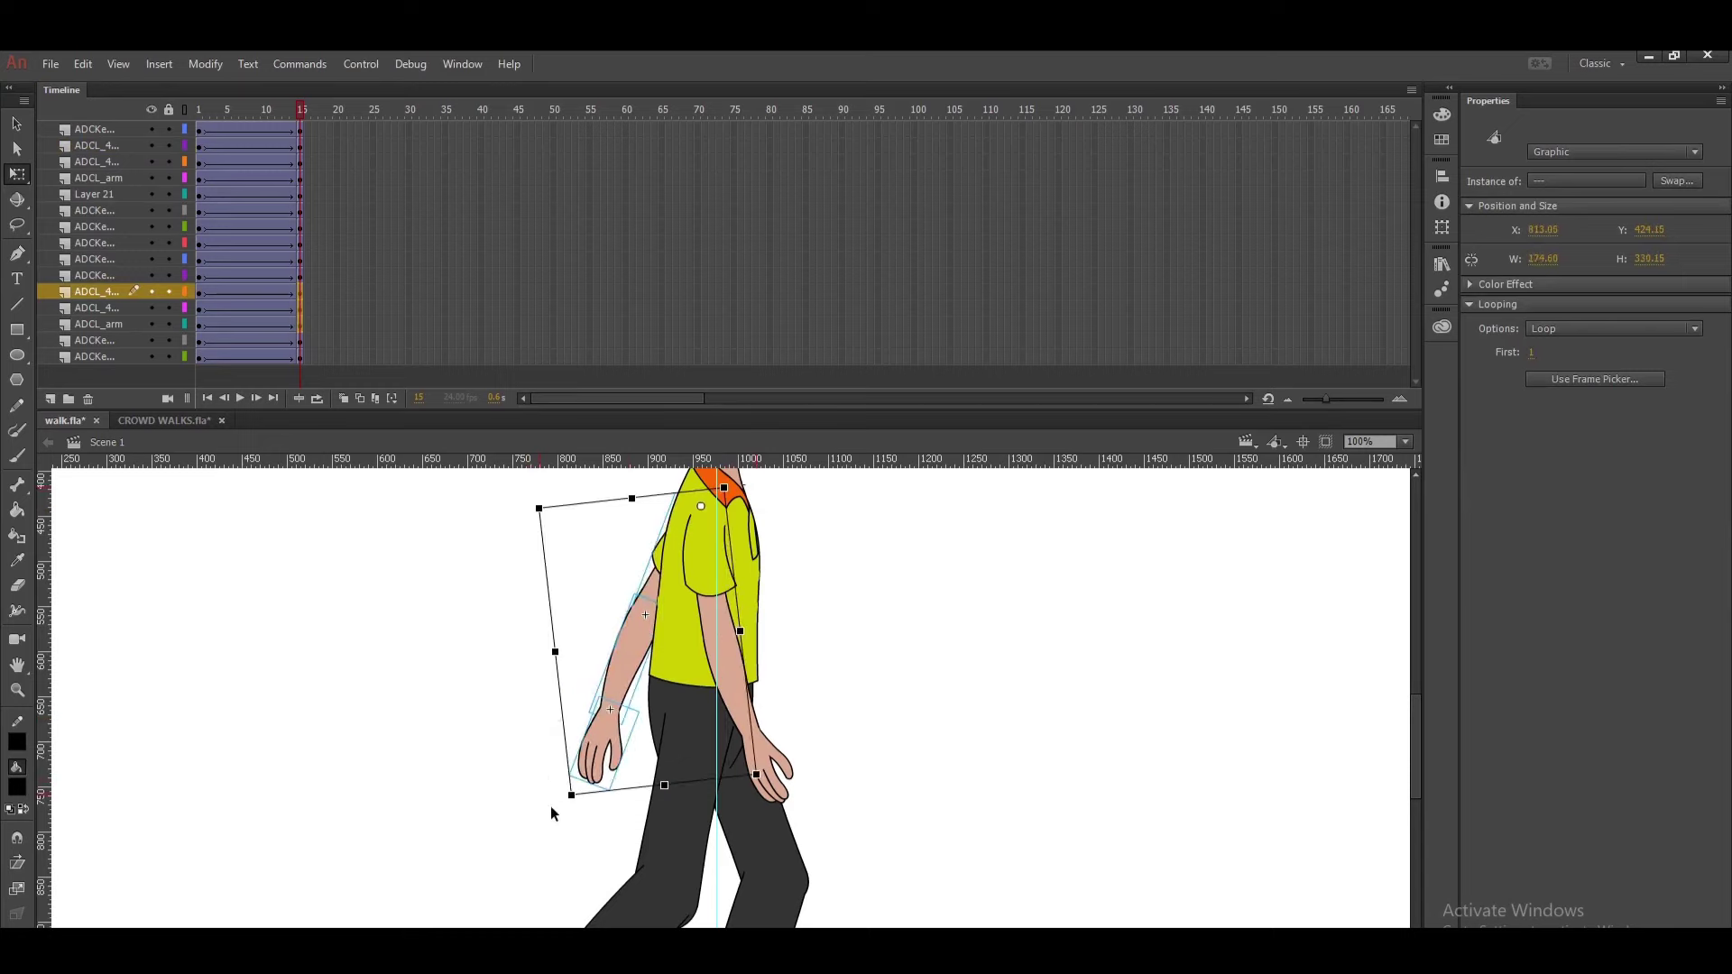
key("ctrl+minus")
left_click(510, 773)
key("Return")
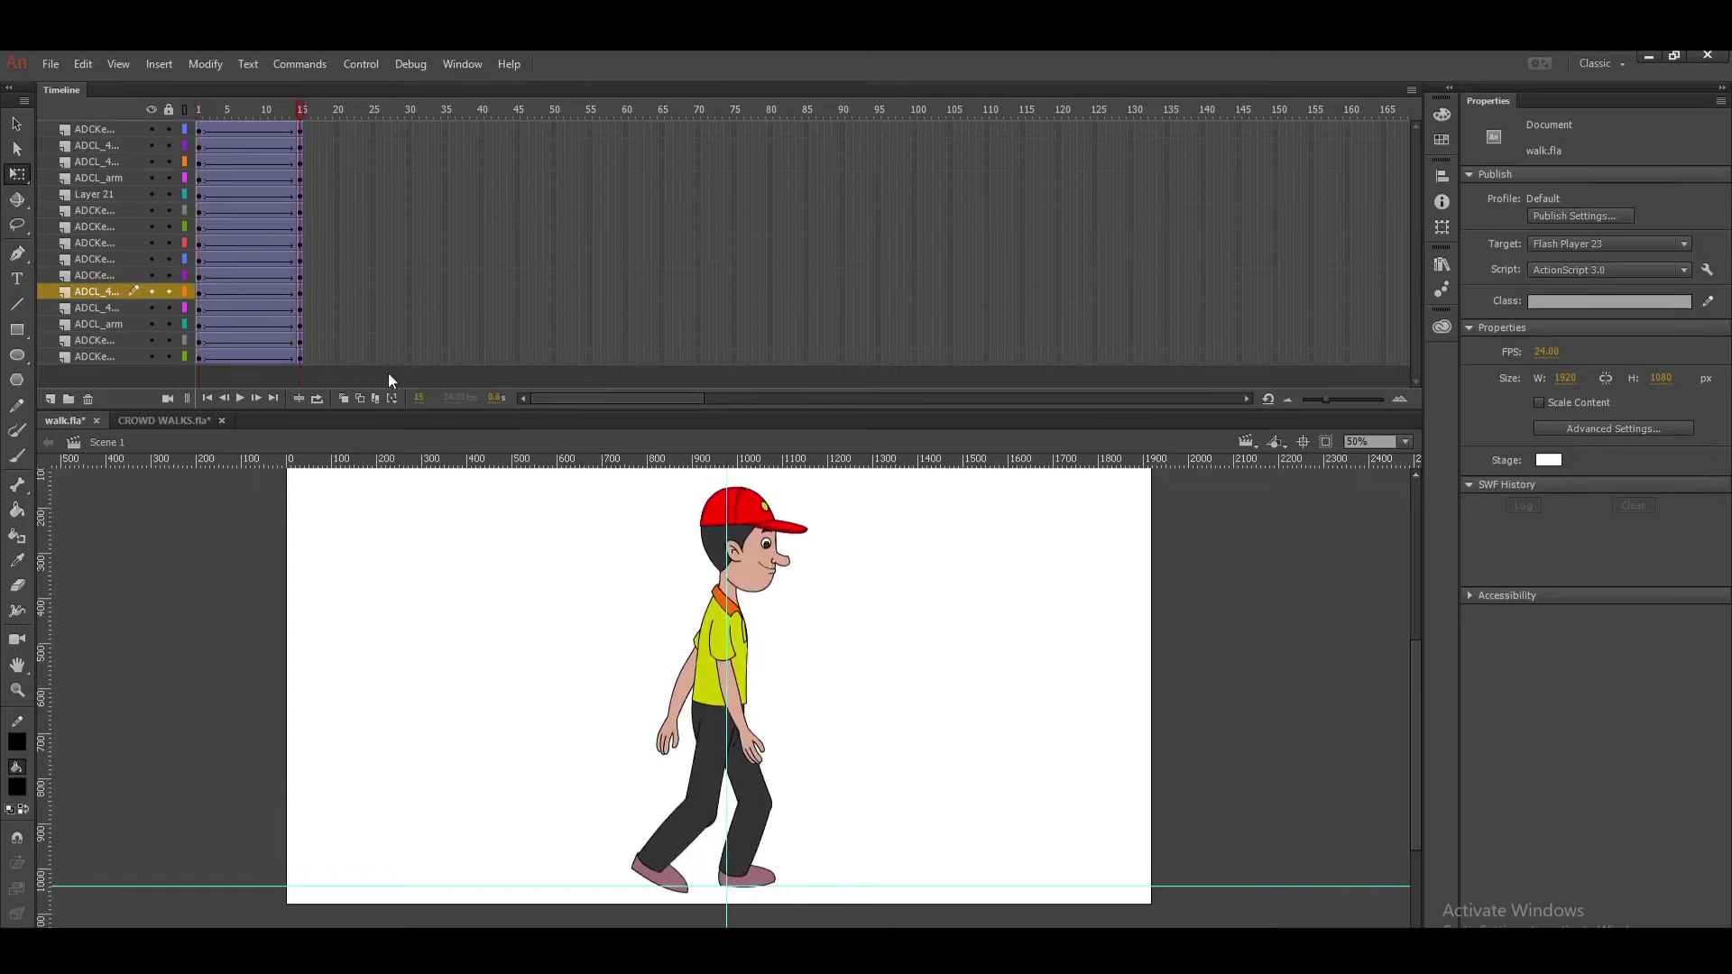
- Insert keyframes at frame 30 on all layers and raise the whole character by about 48 px
left_click_drag(408, 359, 413, 146)
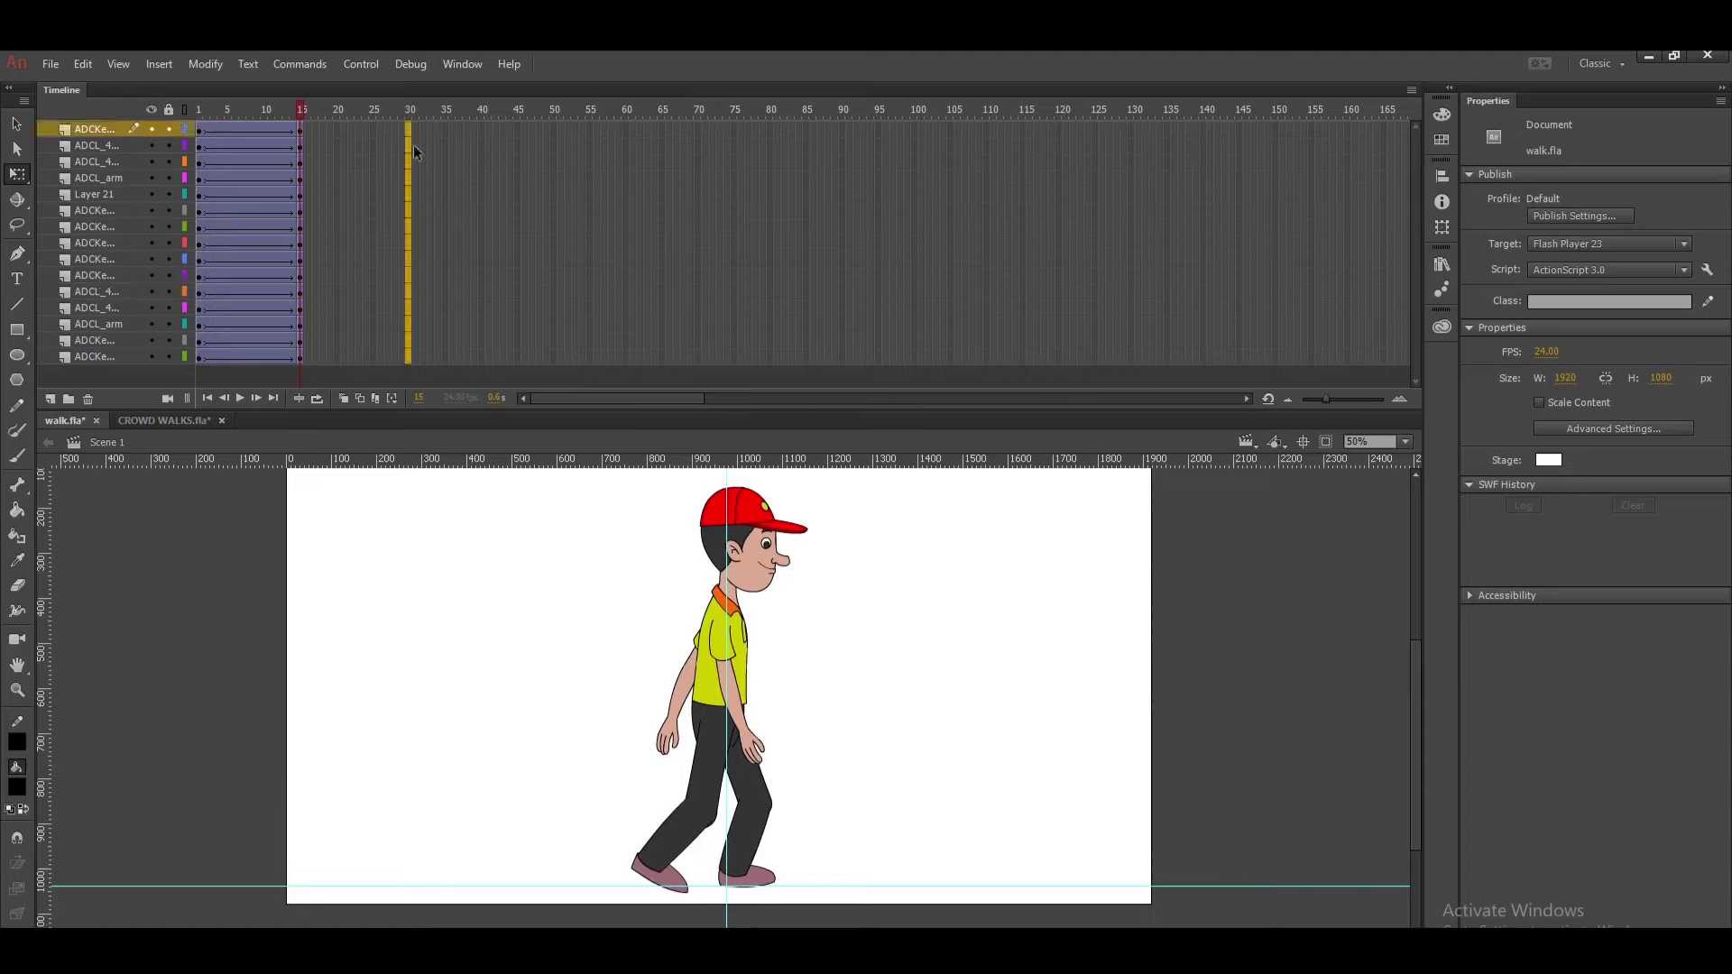
key("F6")
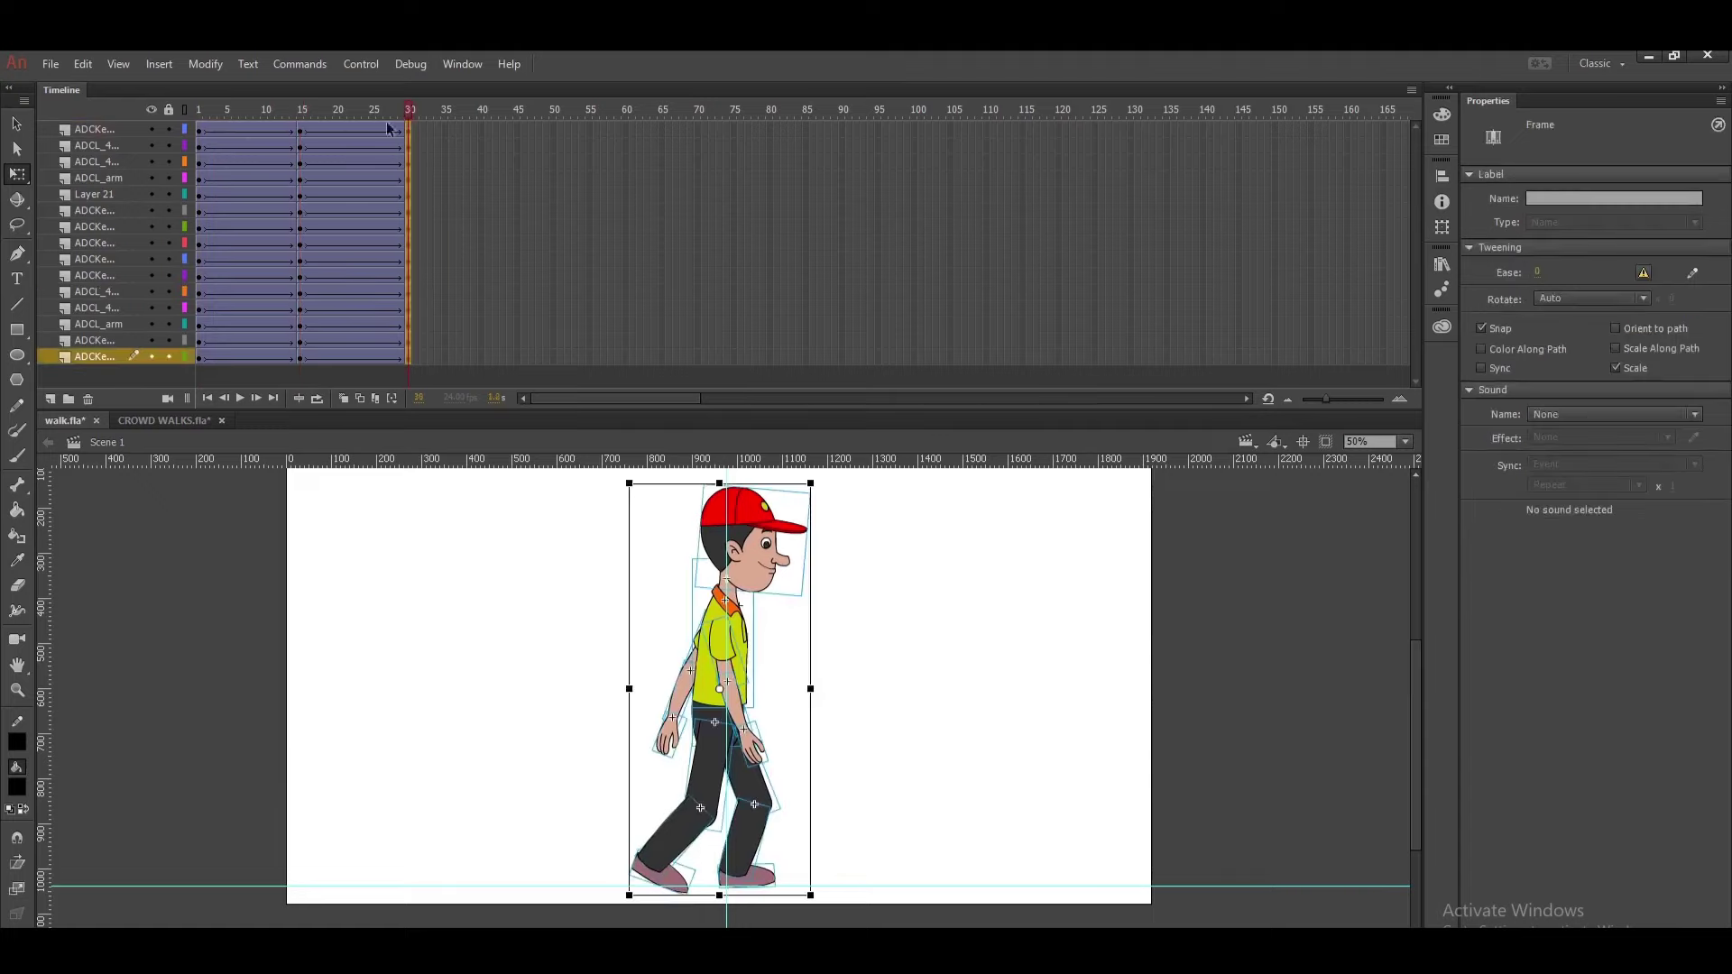
scroll(812, 645, "up", 1)
left_click(742, 637)
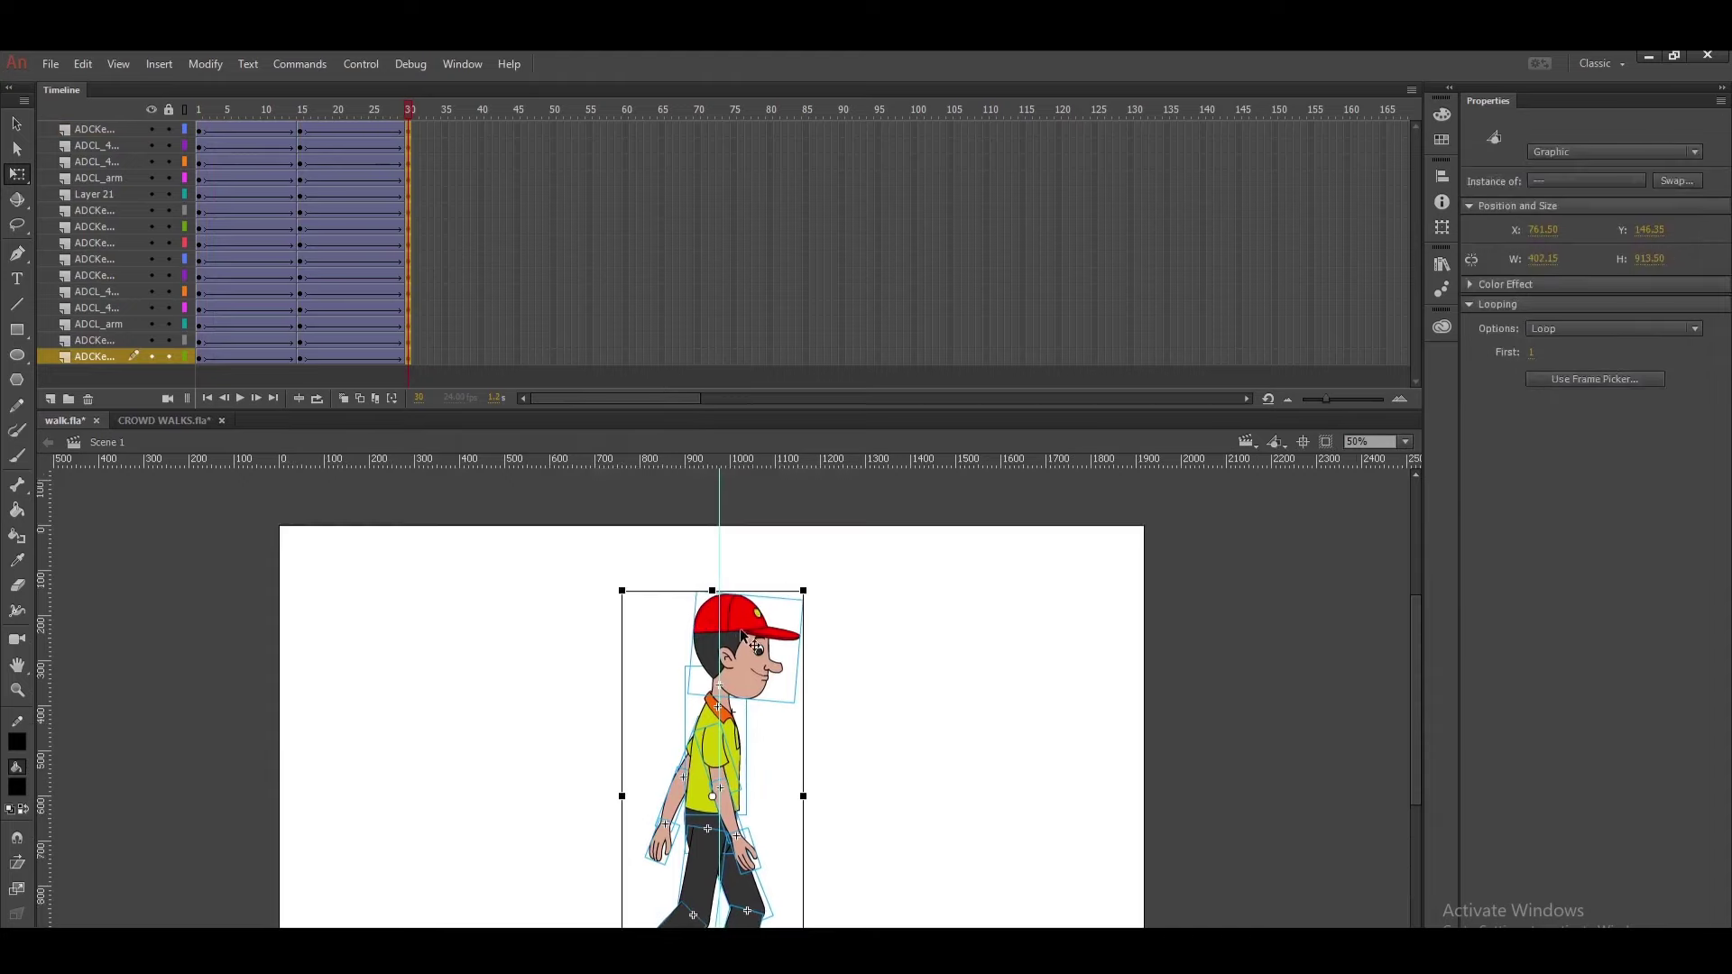
left_click_drag(746, 633, 745, 611)
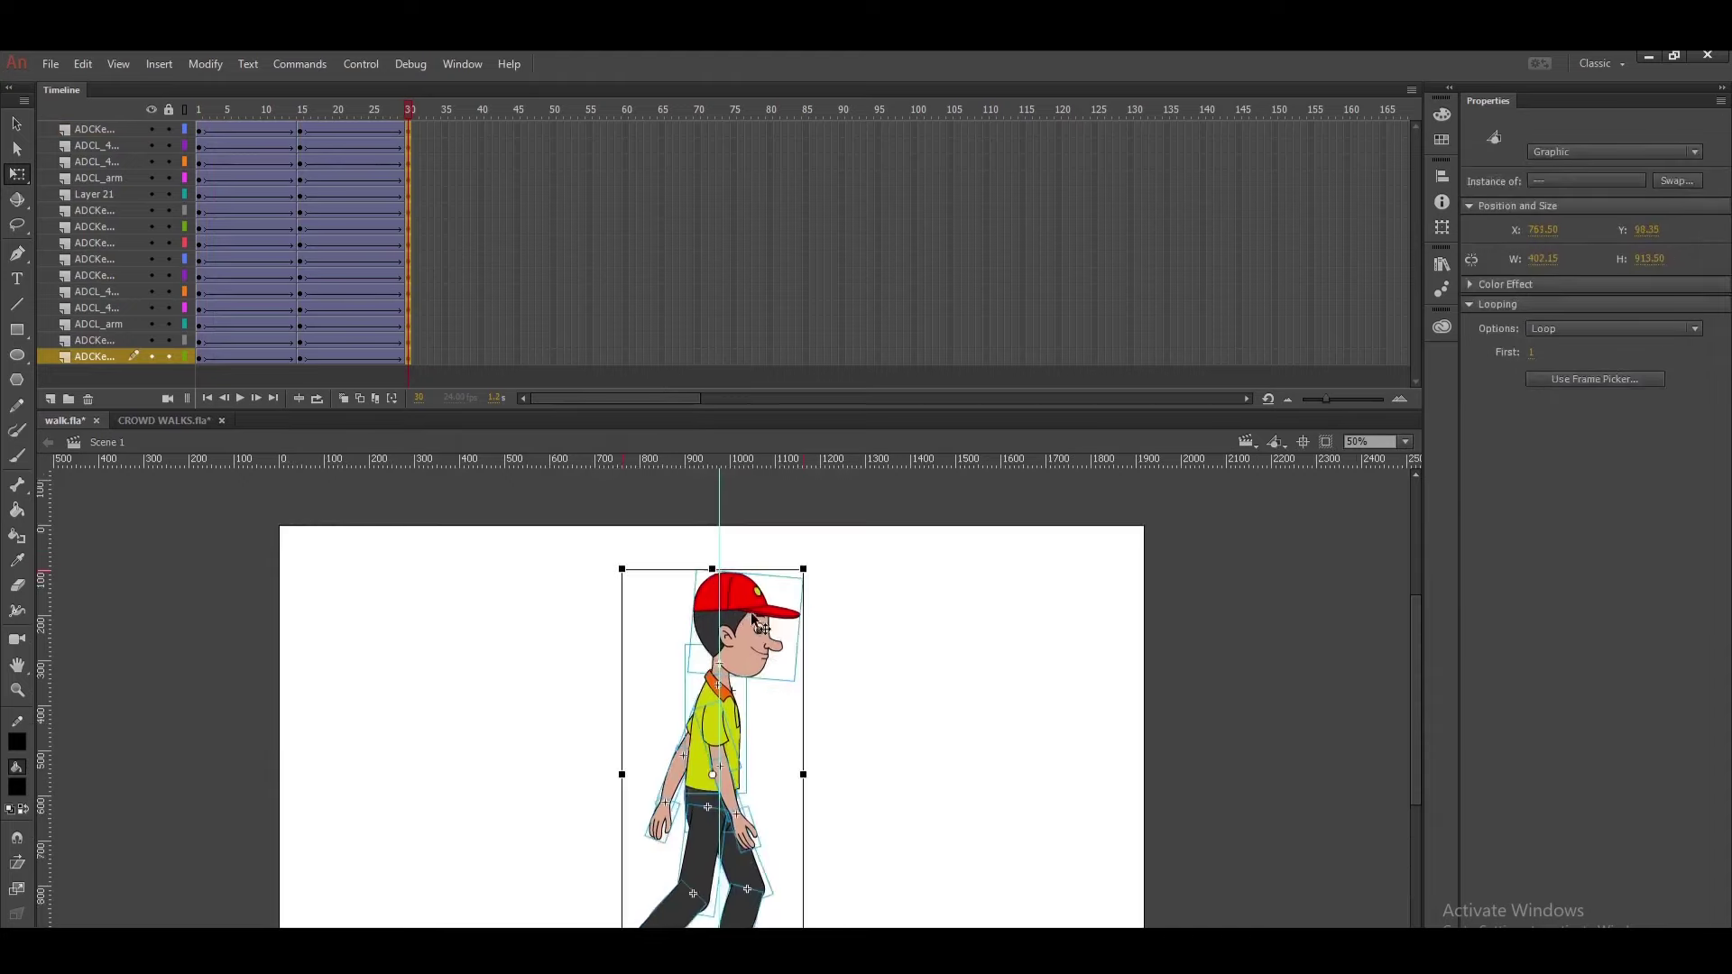
key("ctrl+=")
left_click(955, 662)
- Plant the supporting foot on the ground guide under the body, and straighten its thigh and shin above it
key("space")
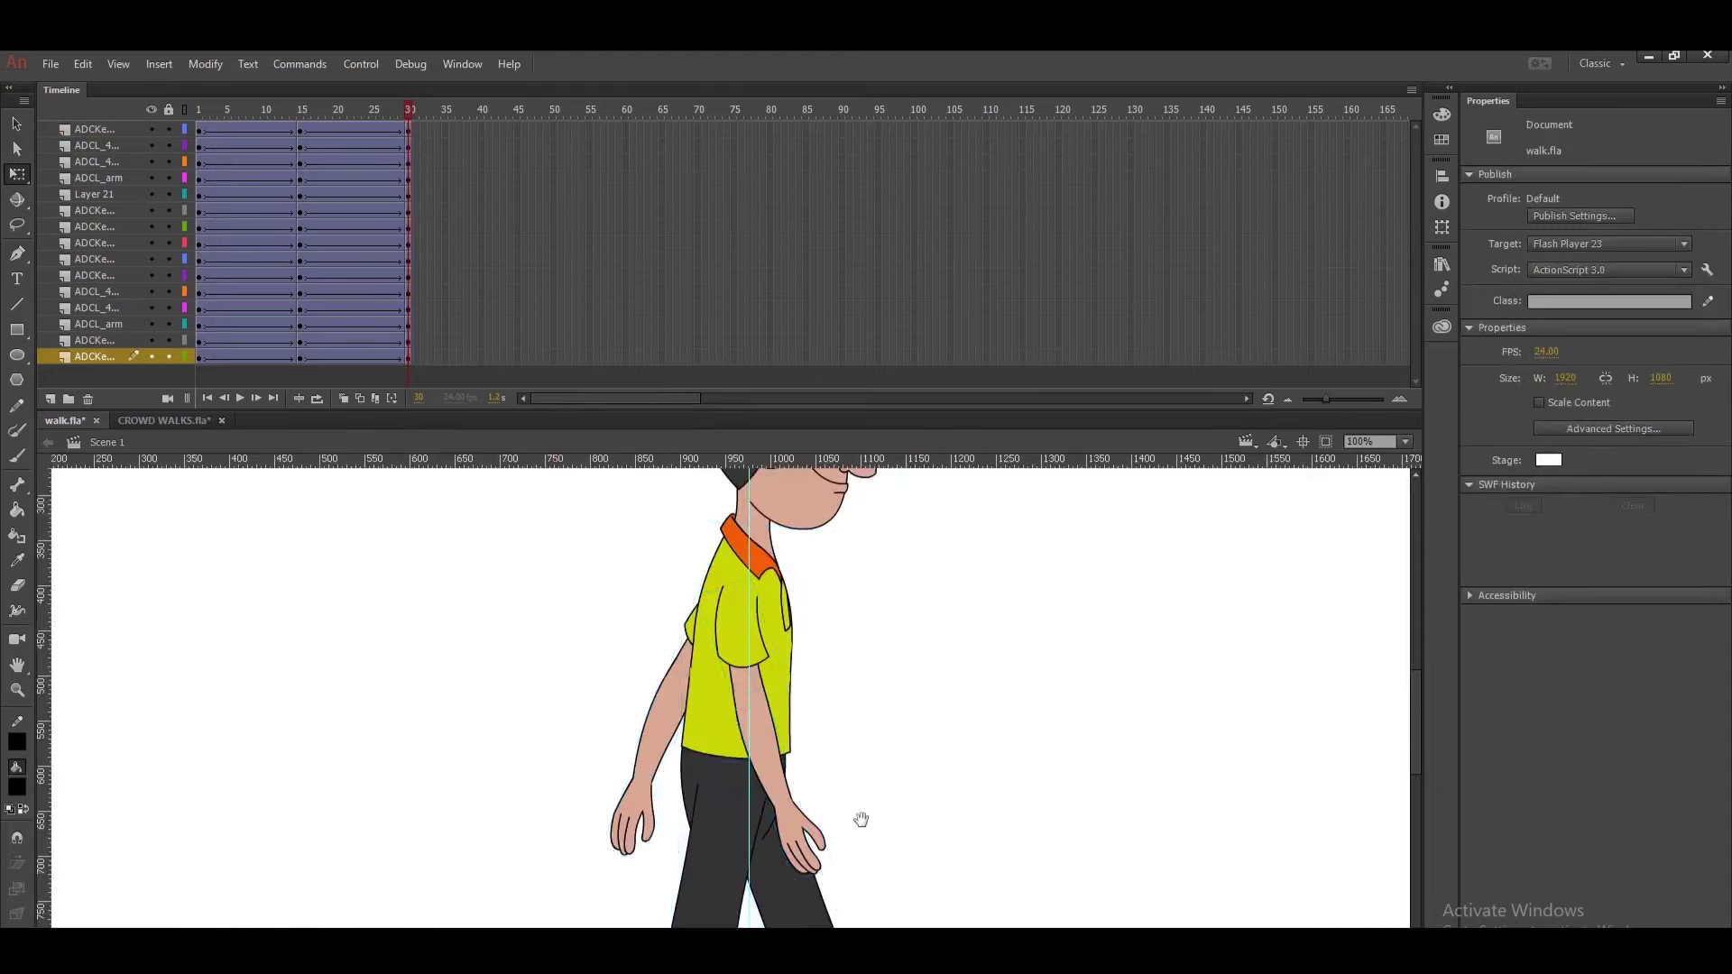
left_click_drag(858, 827, 852, 488)
left_click_drag(794, 725, 740, 761)
left_click(787, 596)
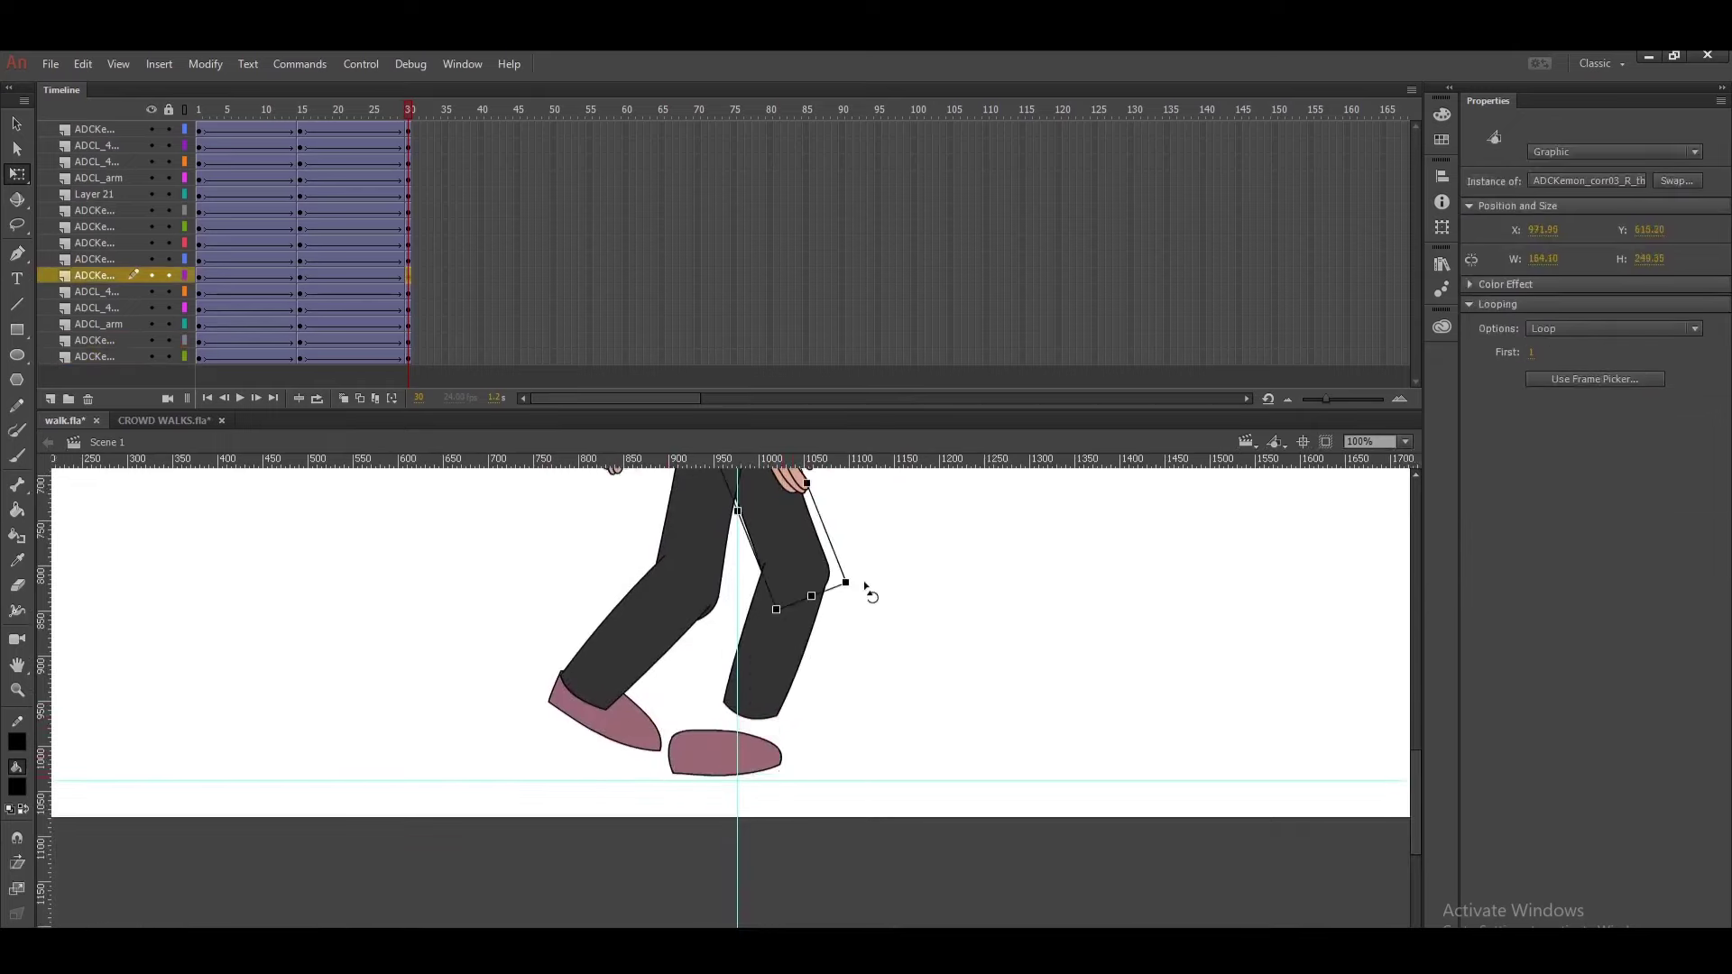
left_click_drag(859, 595, 710, 690)
left_click_drag(768, 618, 756, 627)
key("v")
left_click_drag(708, 703, 707, 692)
left_click(758, 580)
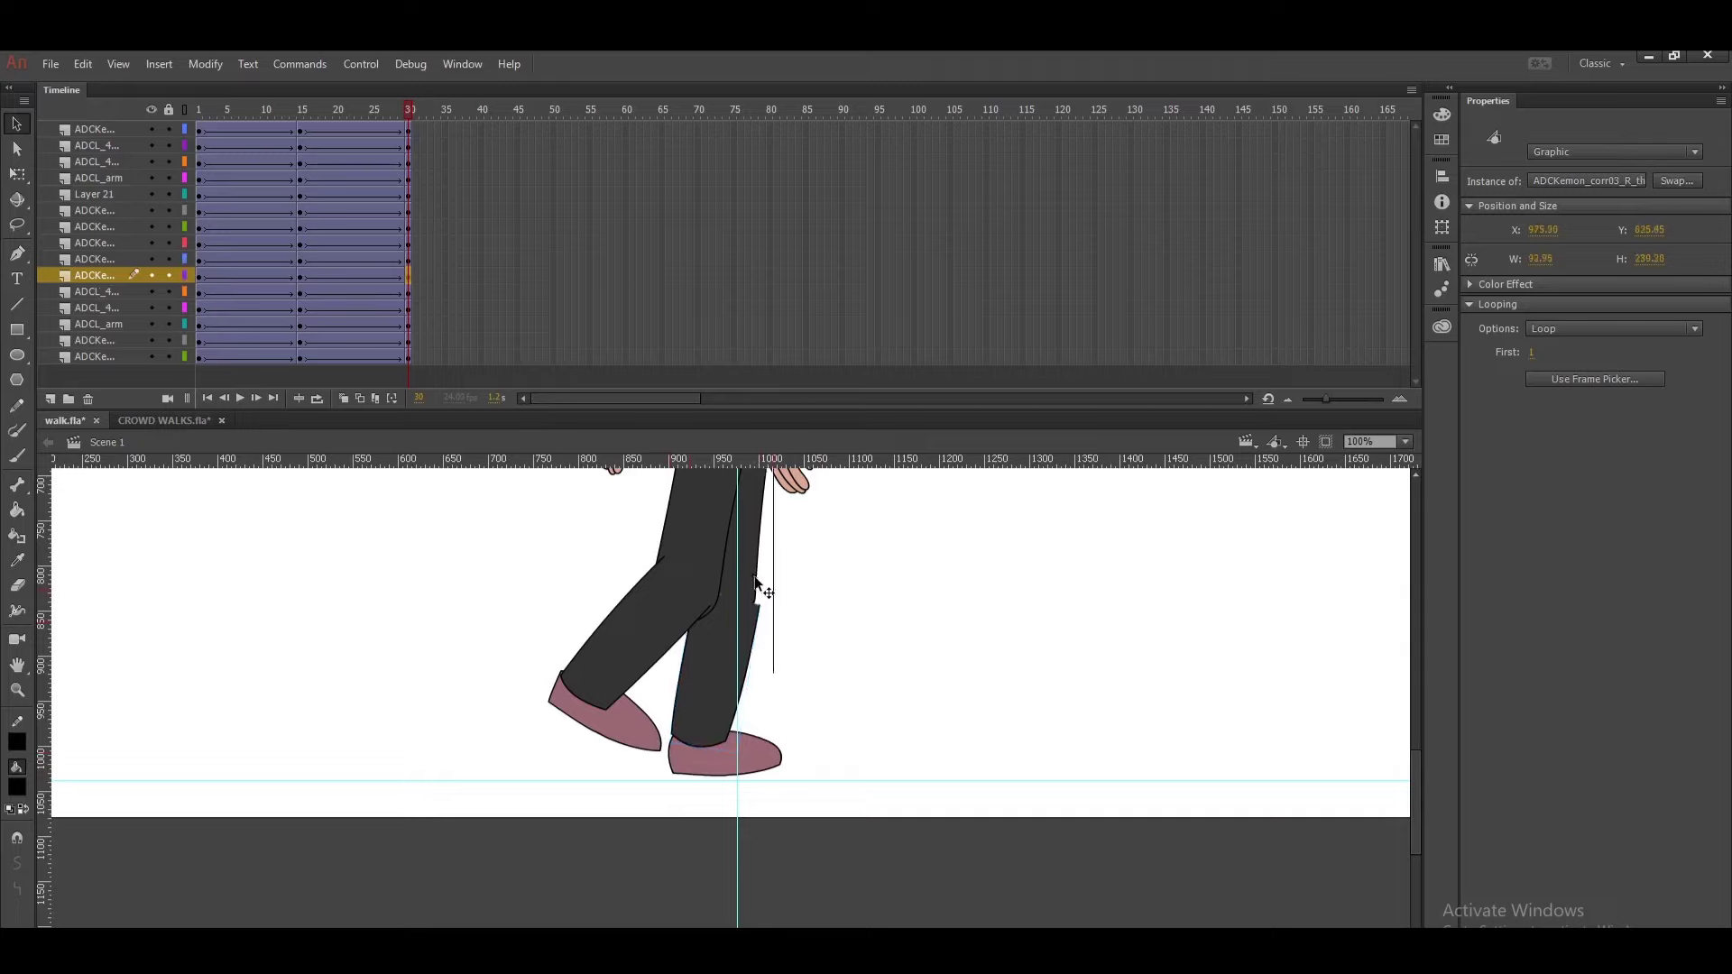
- Rotate the near thigh forward for the passing pose at frame 30 and reattach it to the hip
left_click_drag(858, 553, 855, 761)
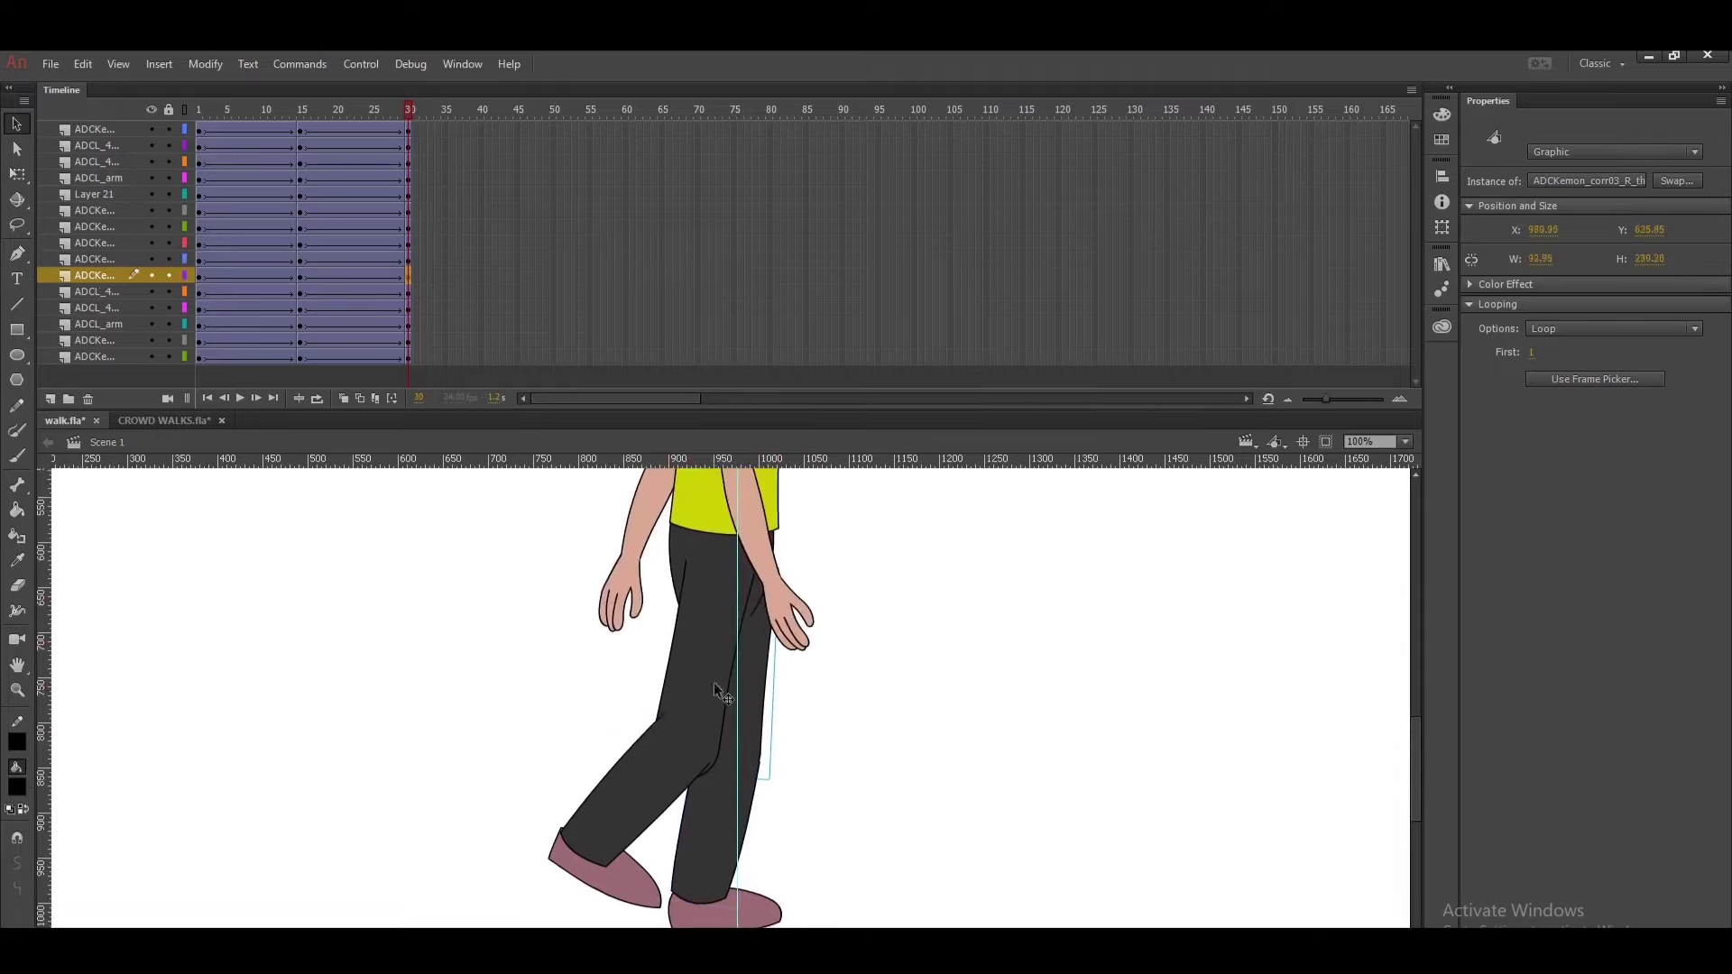
left_click(705, 656)
key("q")
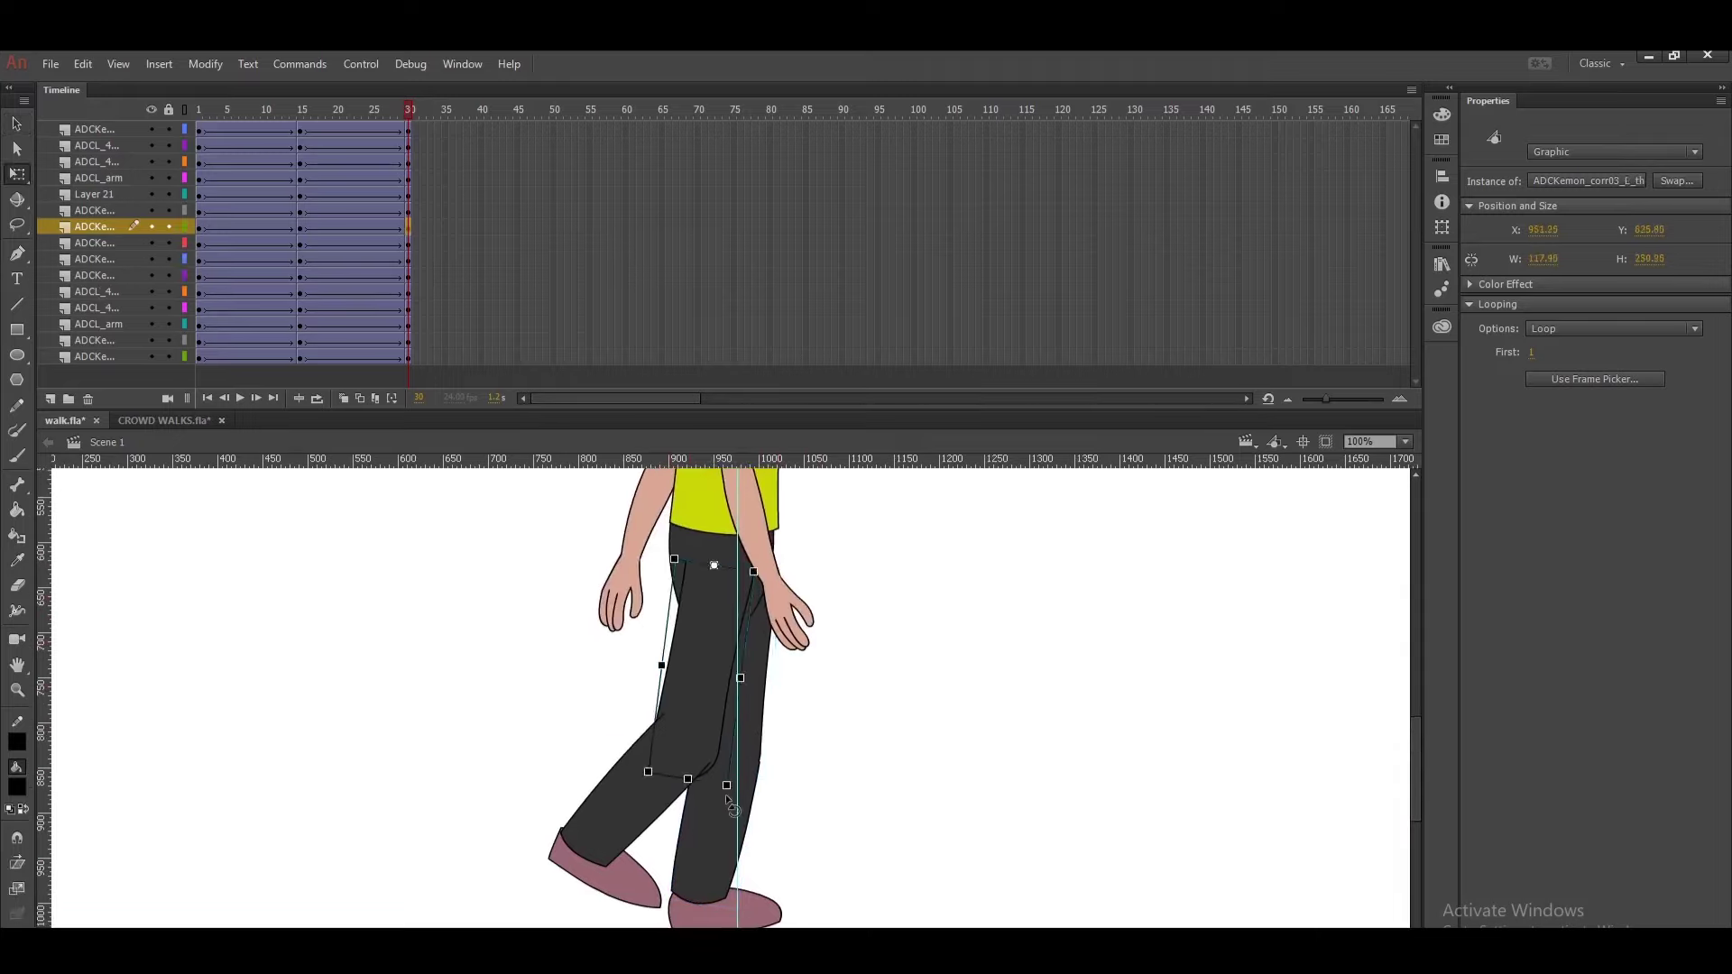
left_click_drag(734, 799, 842, 801)
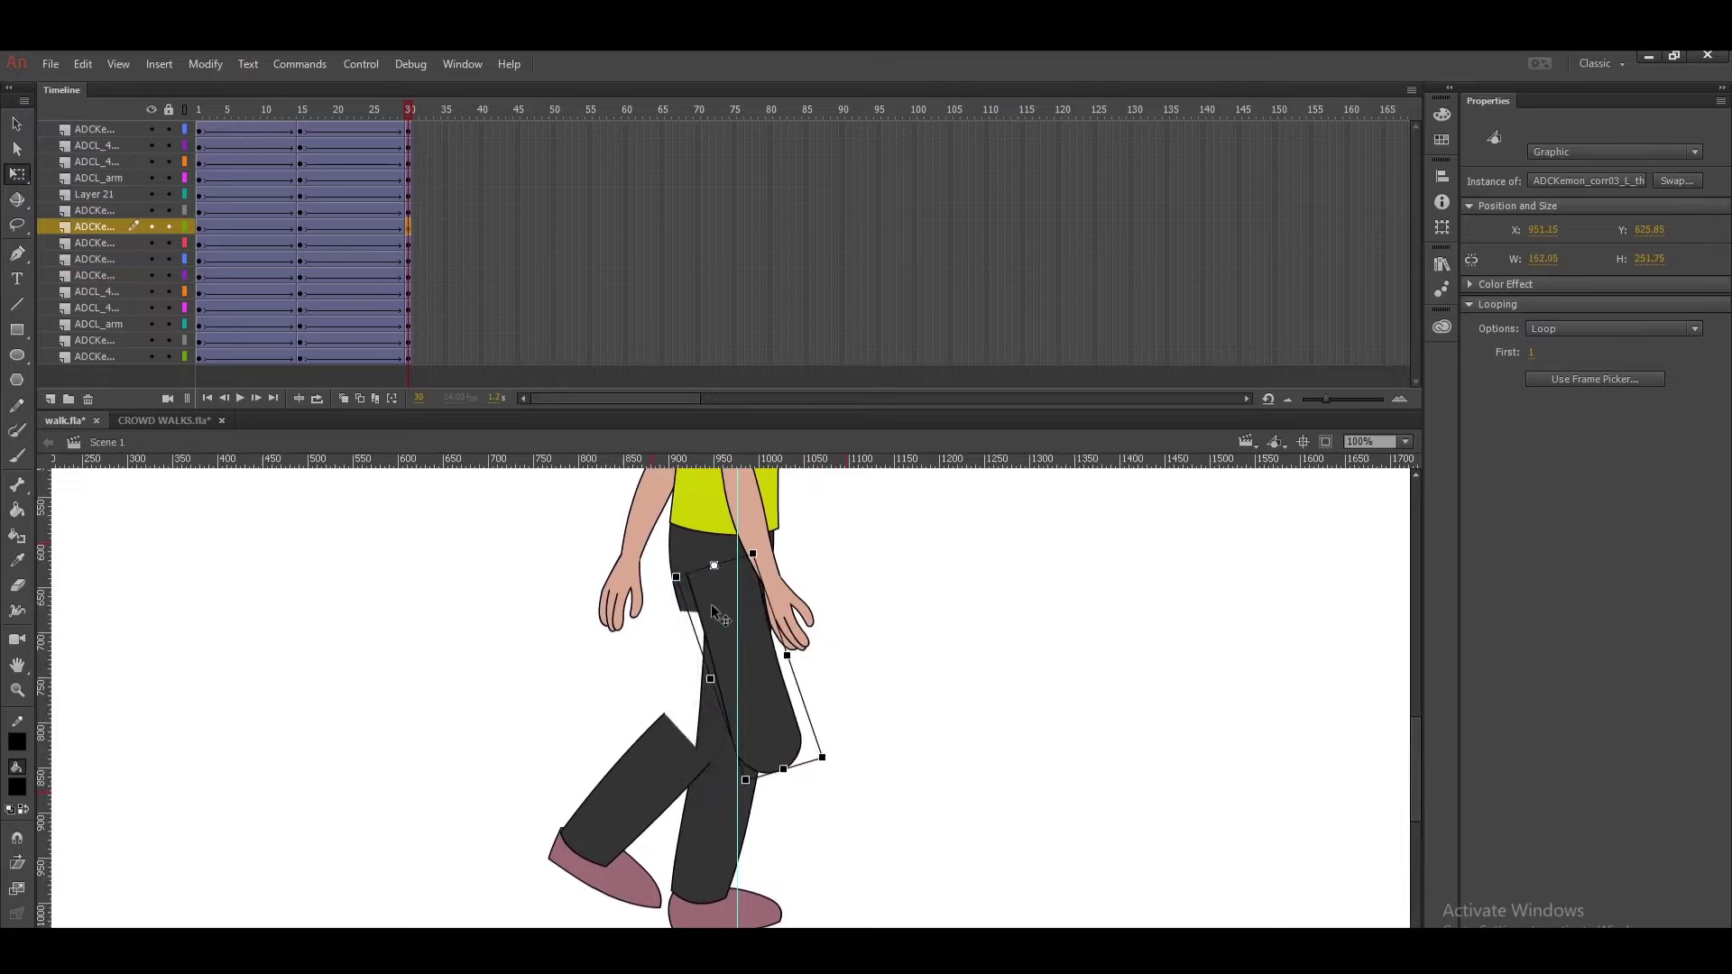
left_click_drag(713, 610, 696, 610)
- Attach the near shin to the forward knee, rotate it backward, and fit the lifted foot to the ankle with its toe pointing down
left_click_drag(640, 772, 691, 779)
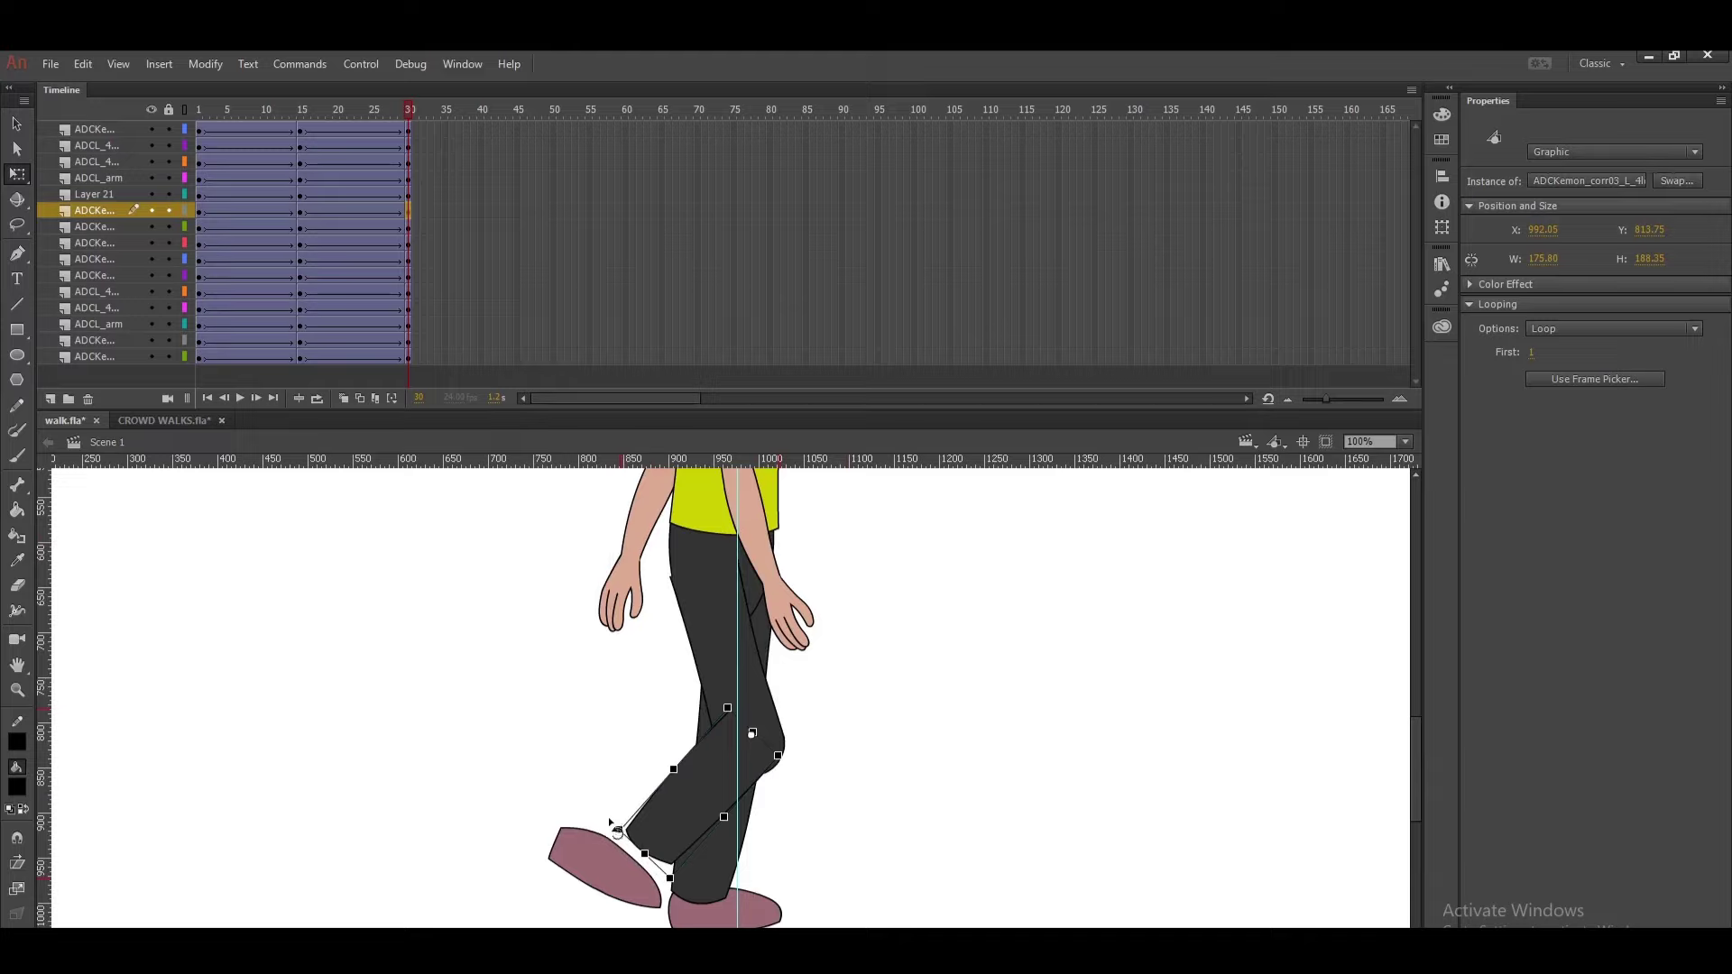
mouse_move(611, 823)
left_mouse_down()
mouse_move(588, 772)
mouse_move(605, 803)
mouse_move(604, 751)
mouse_move(626, 846)
left_mouse_up()
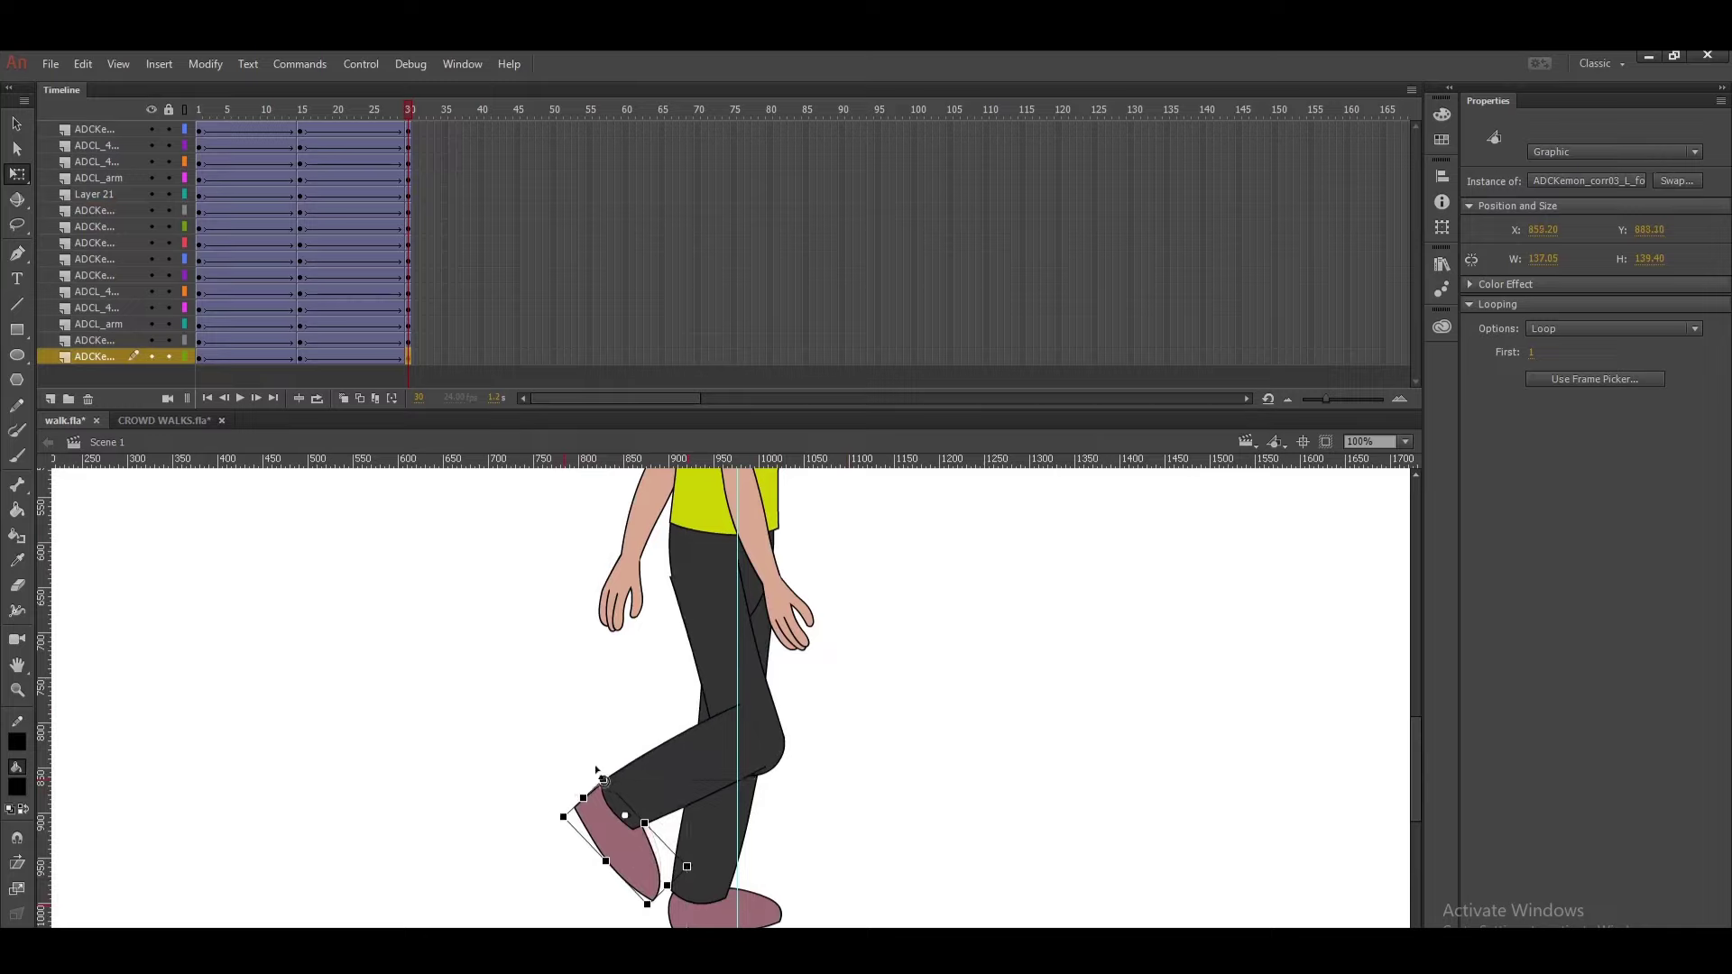
key("v")
left_click(679, 784)
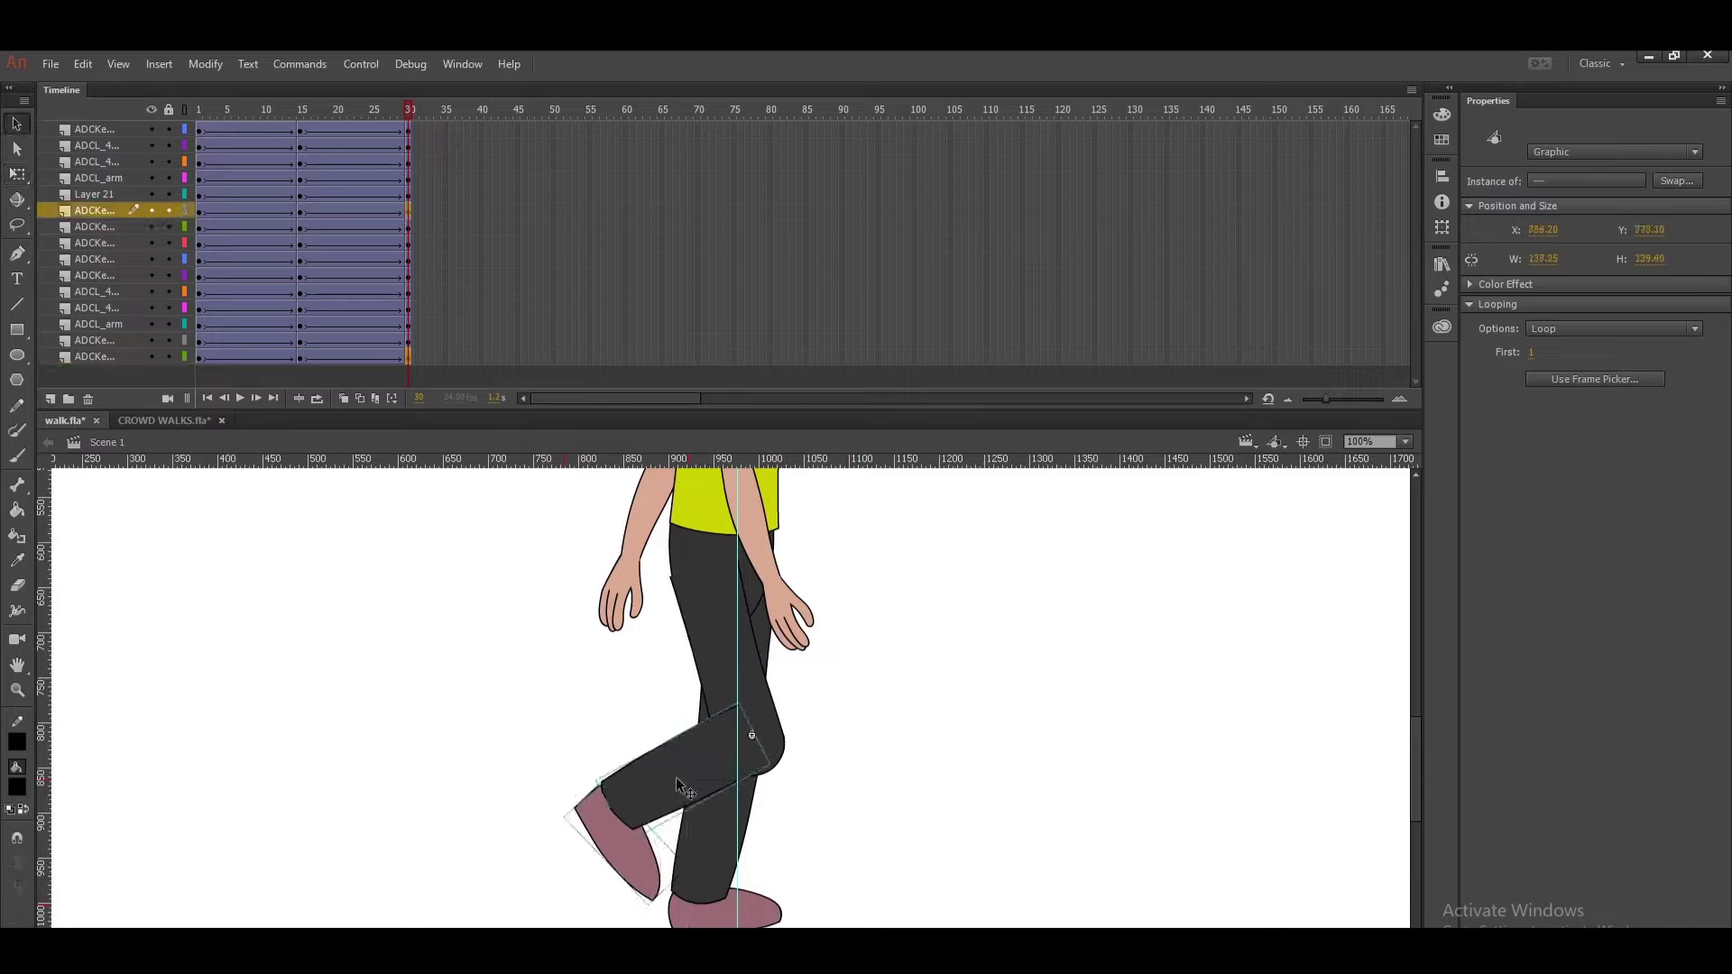
left_click_drag(680, 787, 677, 792)
left_click(877, 713)
- Select all parts of the near arm at frame 30, set their pivot at the shoulder, and swing the arm down beside the body
left_click_drag(911, 630, 916, 784)
left_click(709, 769)
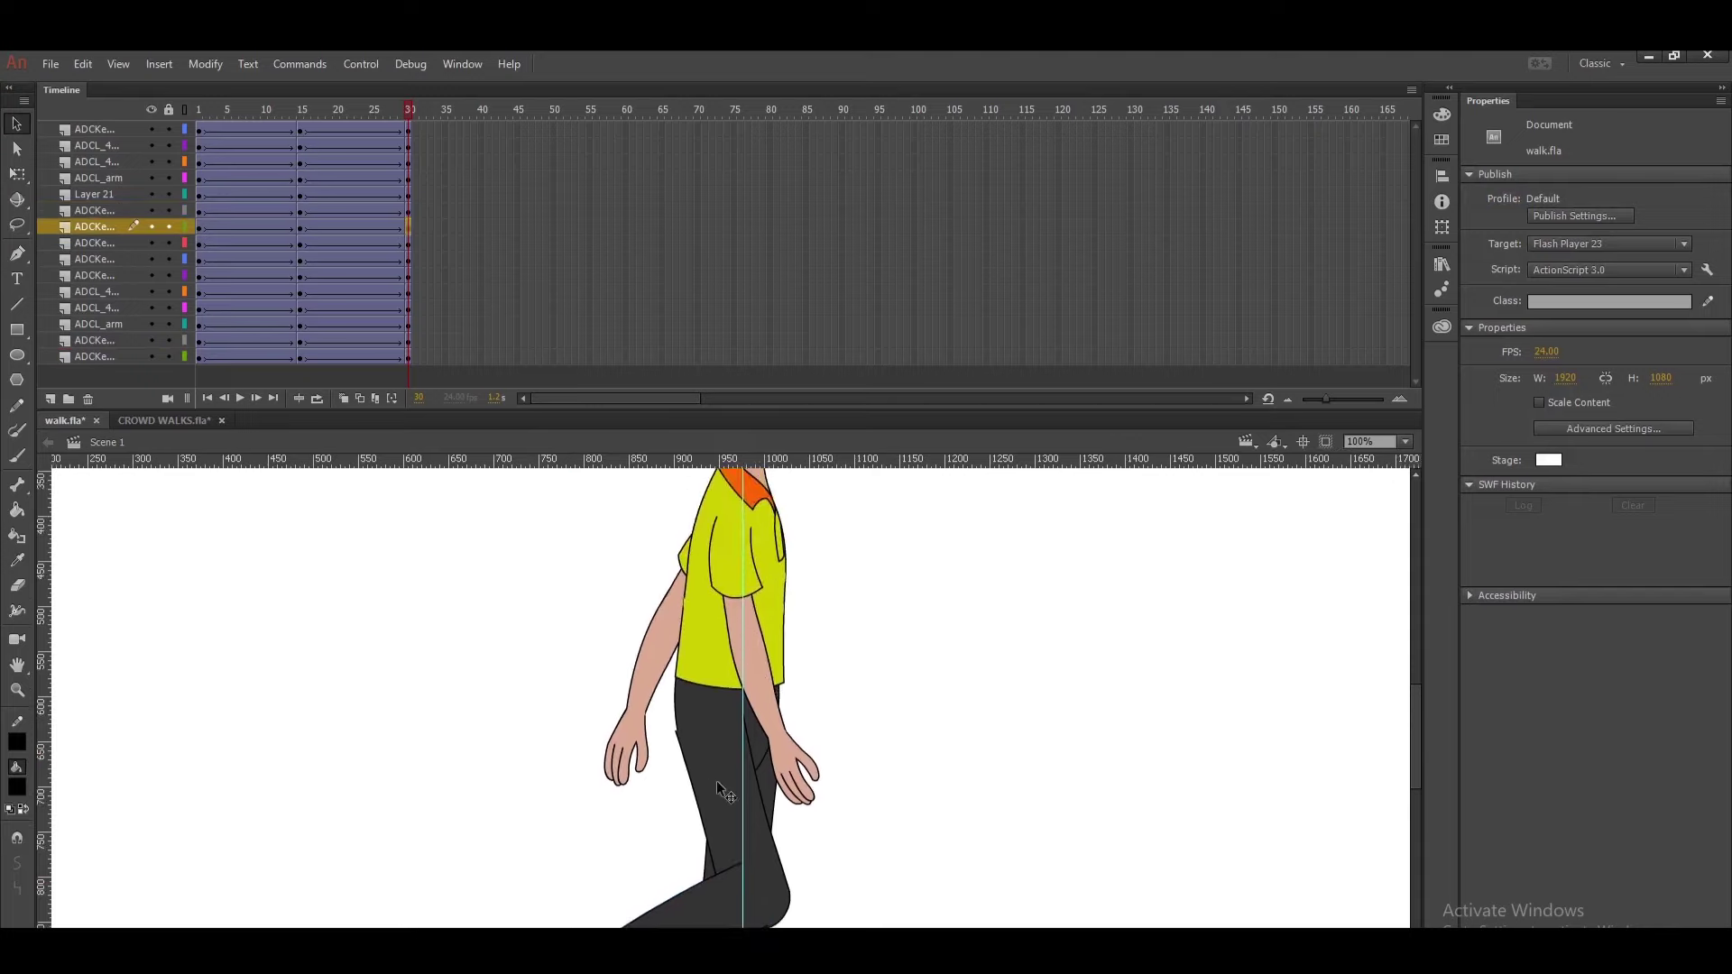
left_click(880, 693)
left_click(722, 566)
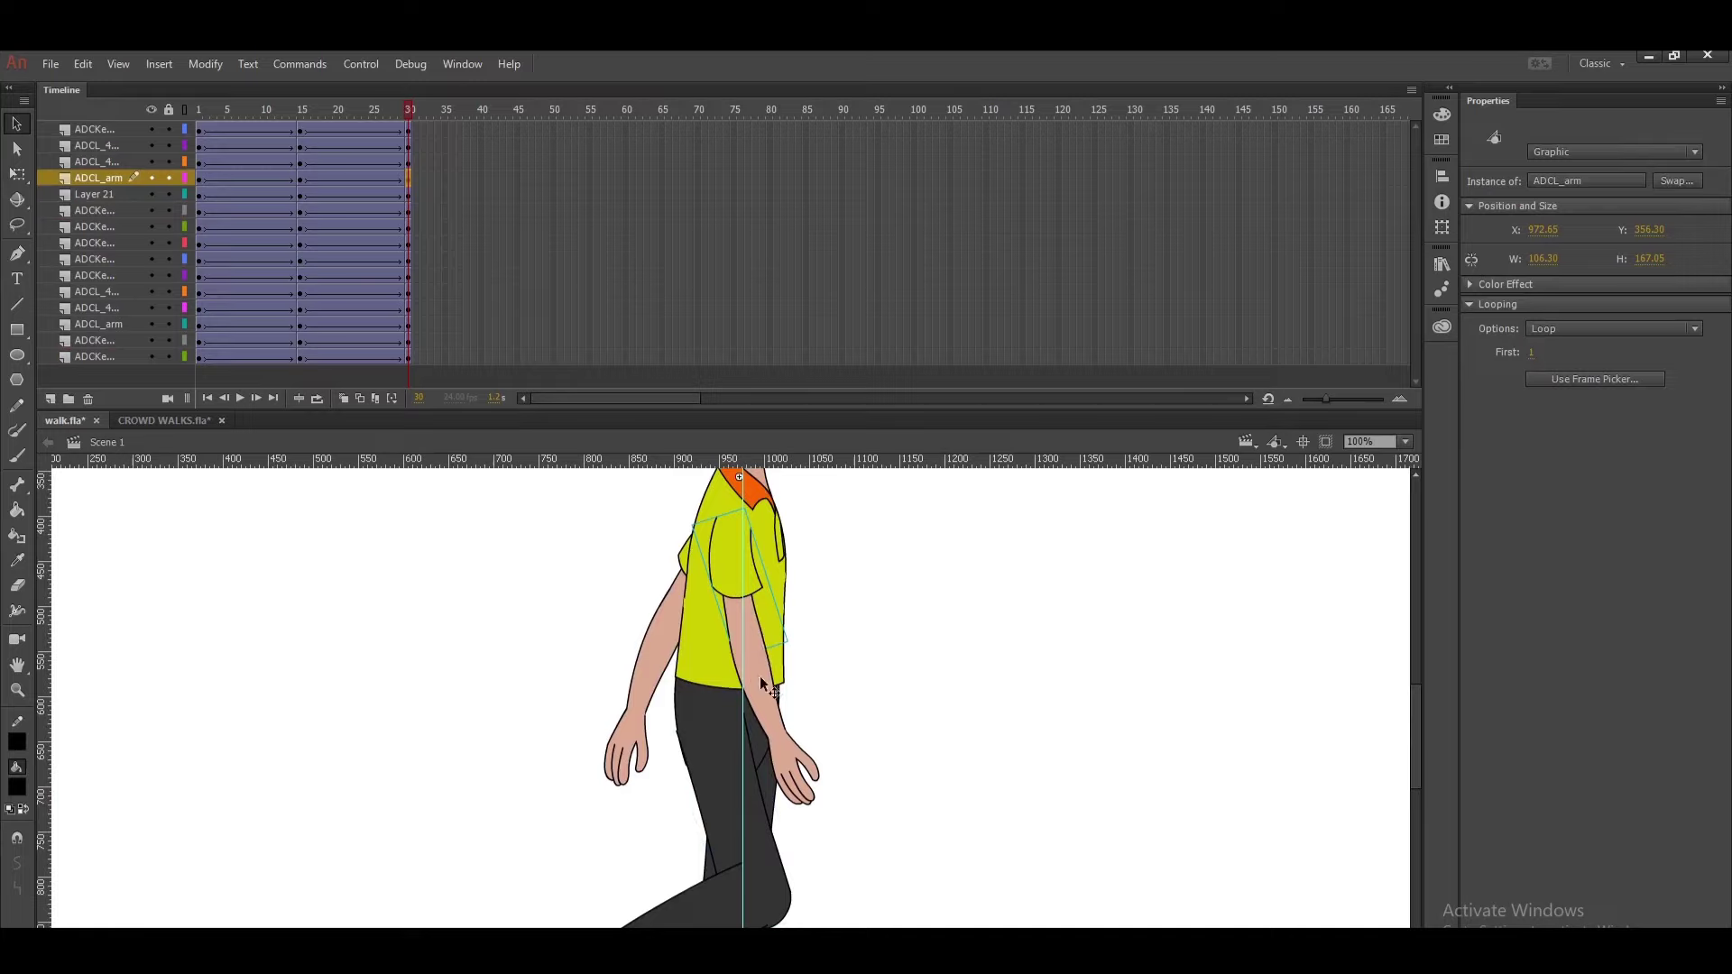
left_click(789, 767)
key("q")
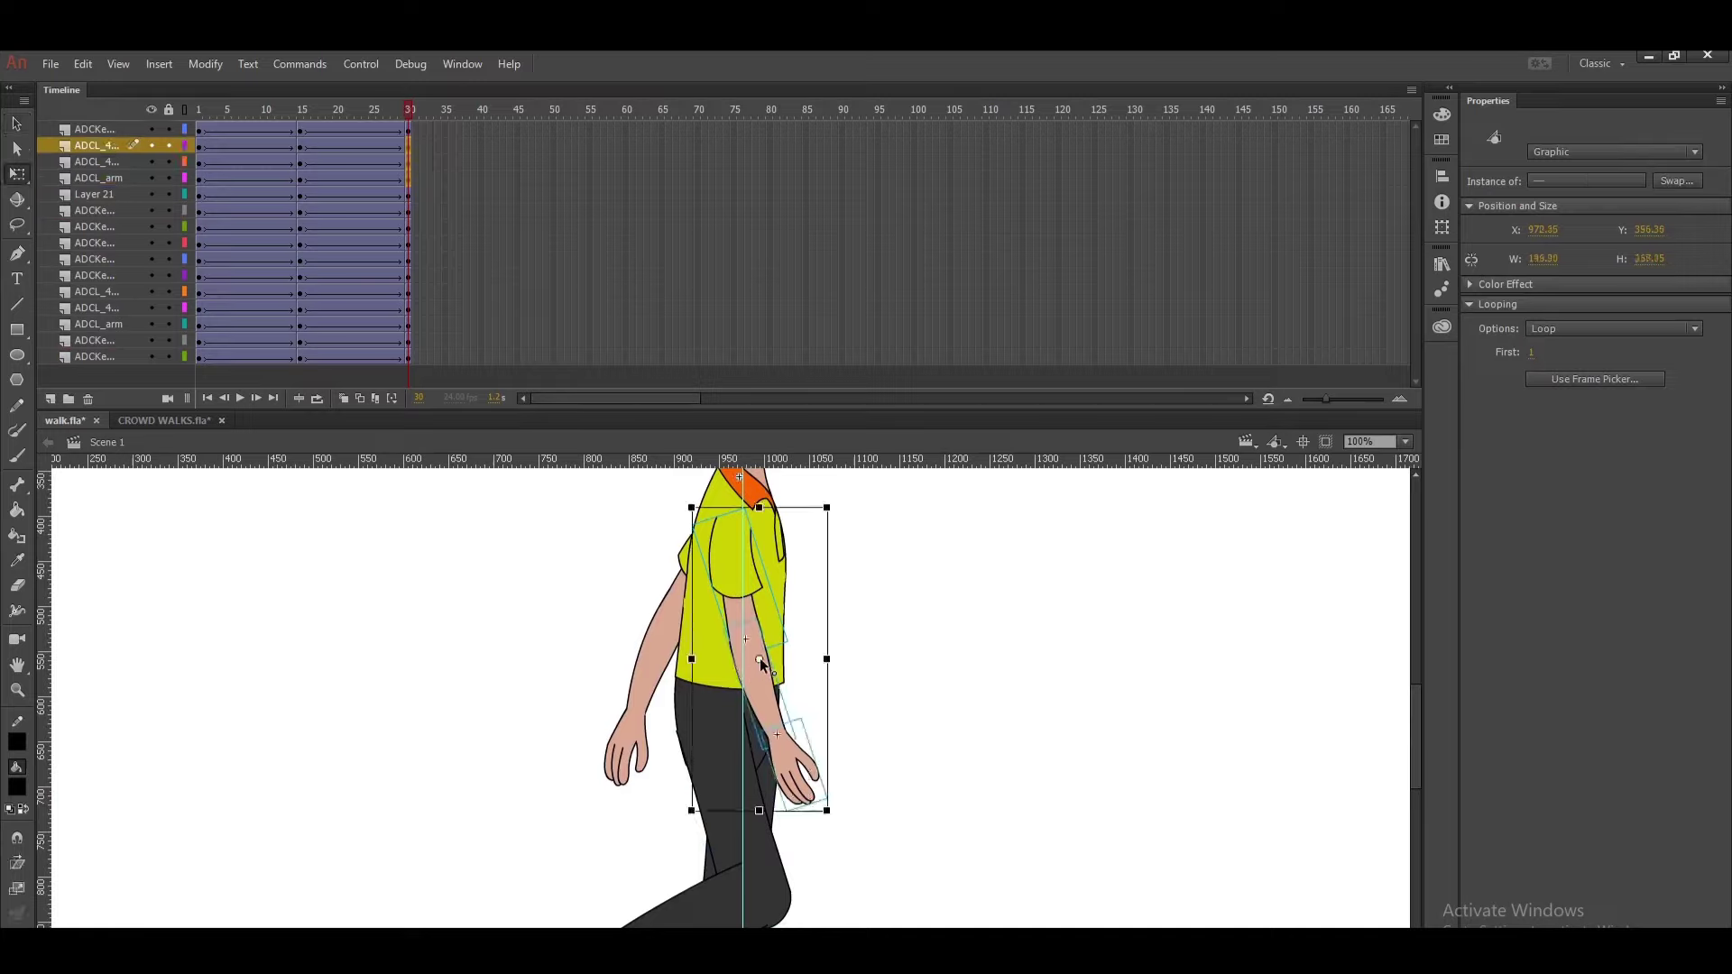
left_click_drag(760, 661, 741, 535)
left_click_drag(838, 511, 847, 538)
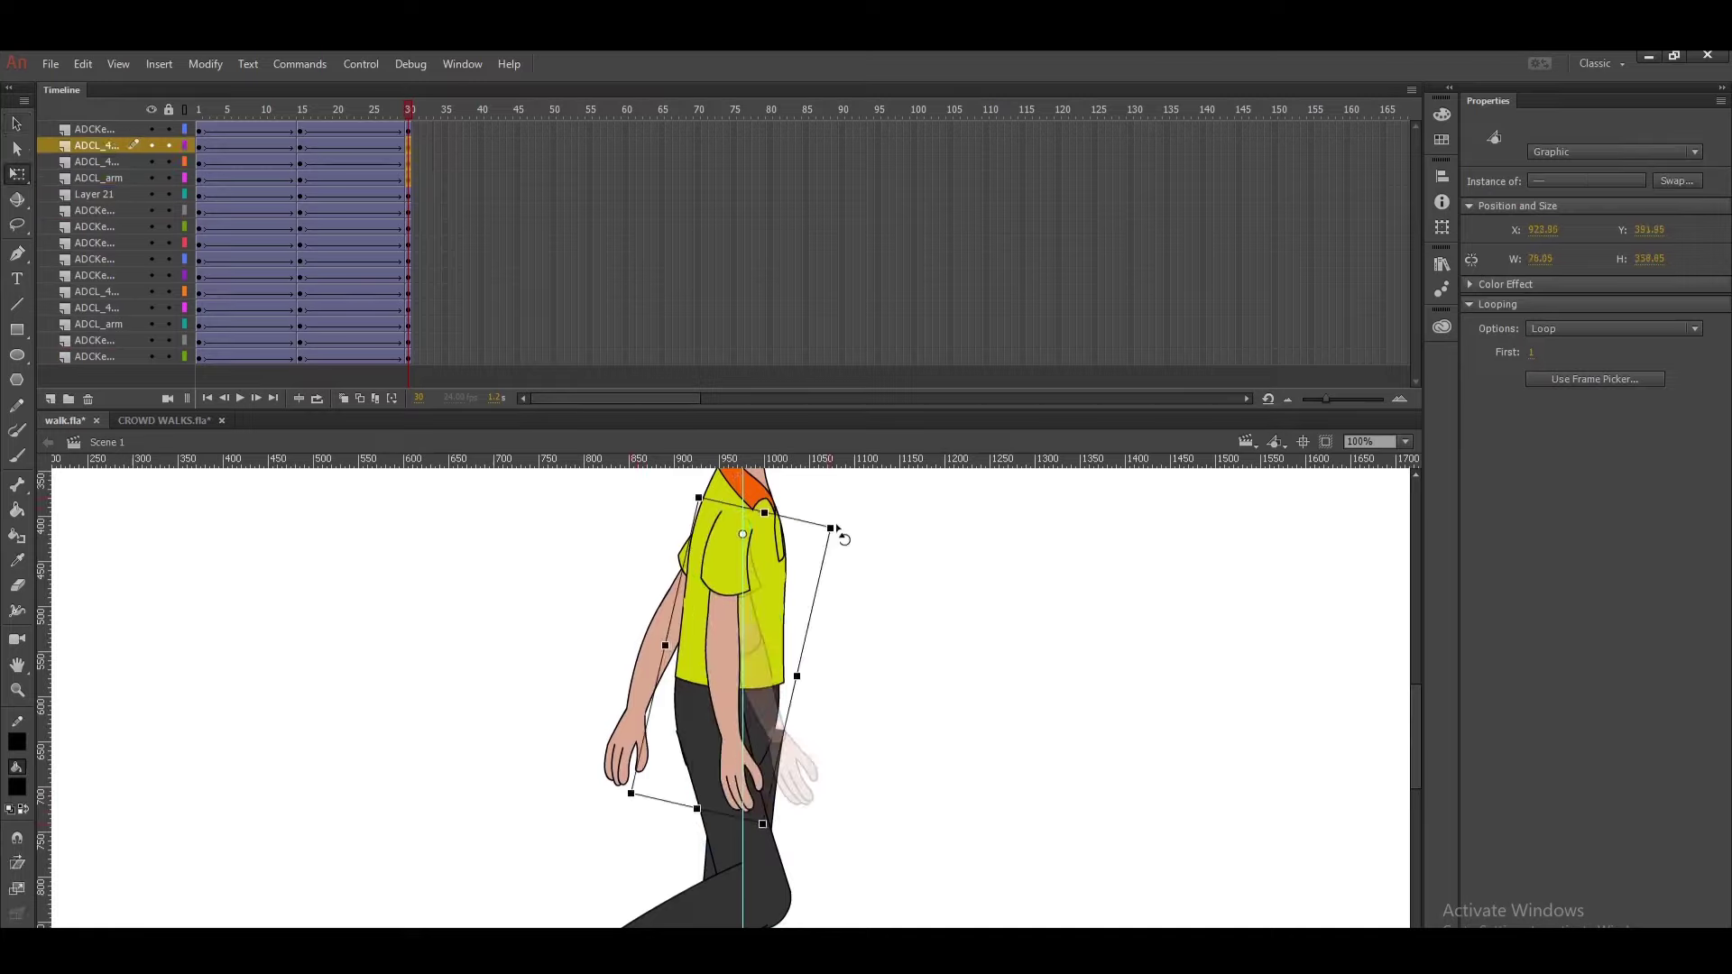
left_click(874, 543)
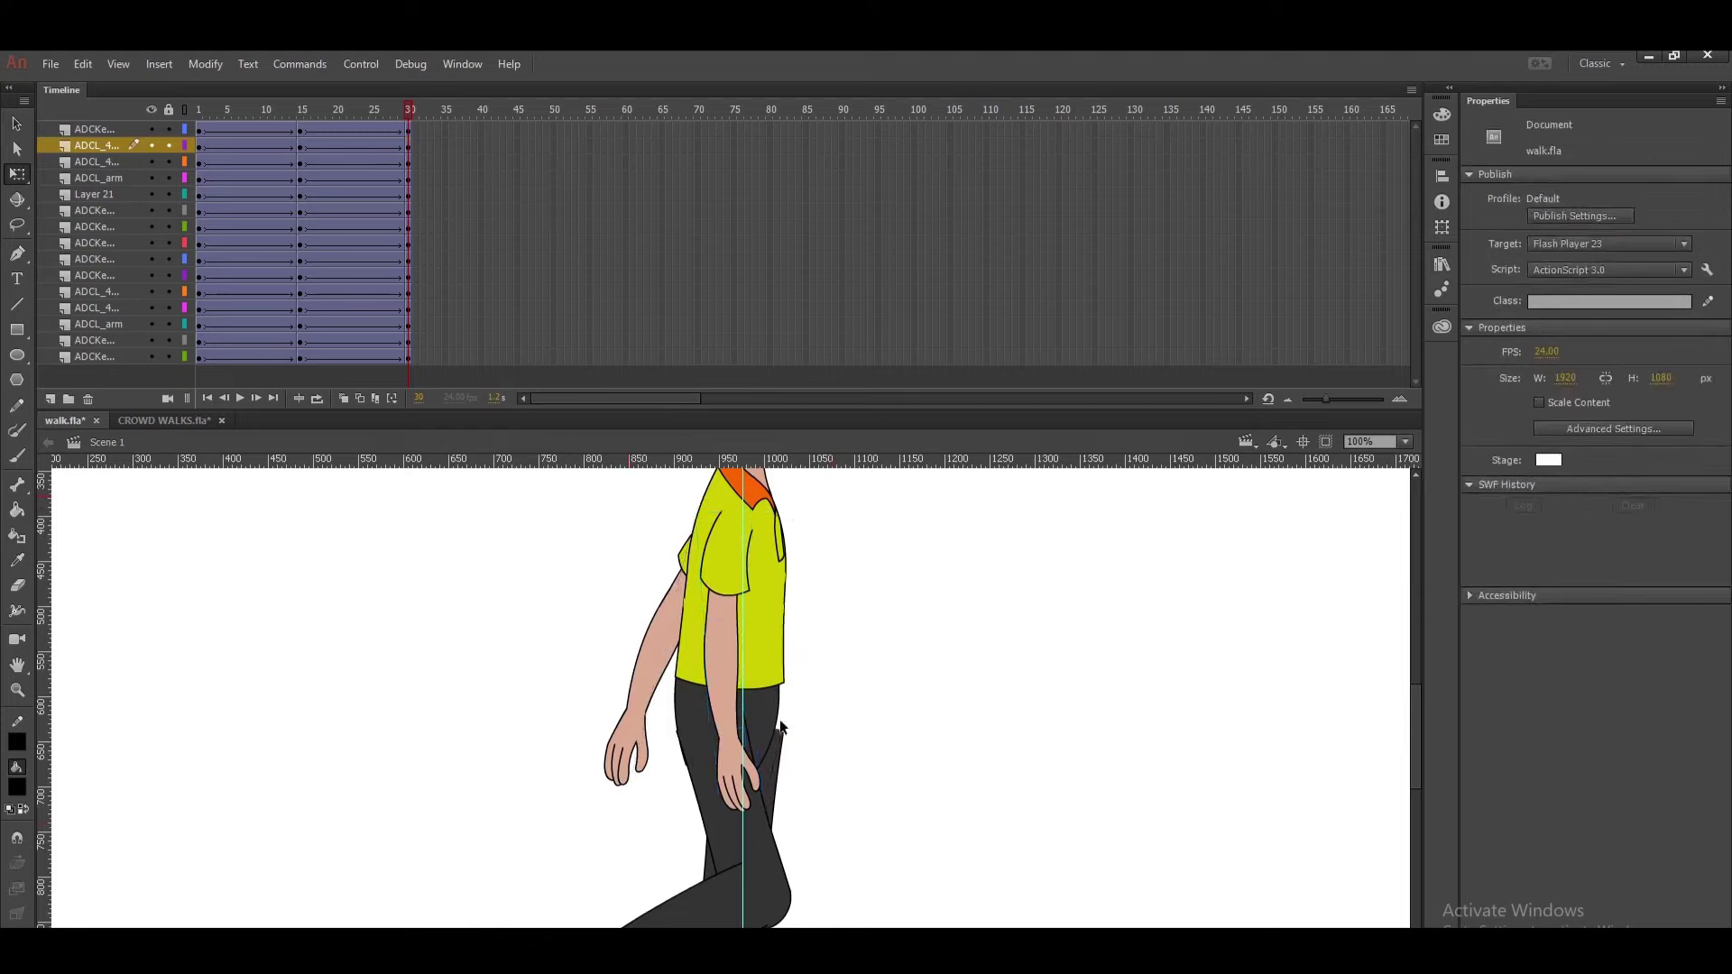
- Scrub through the walk up to frame 30 and inspect the overlapping legs in the passing pose
left_click(777, 770)
left_click_drag(768, 762, 841, 569)
left_click(835, 728)
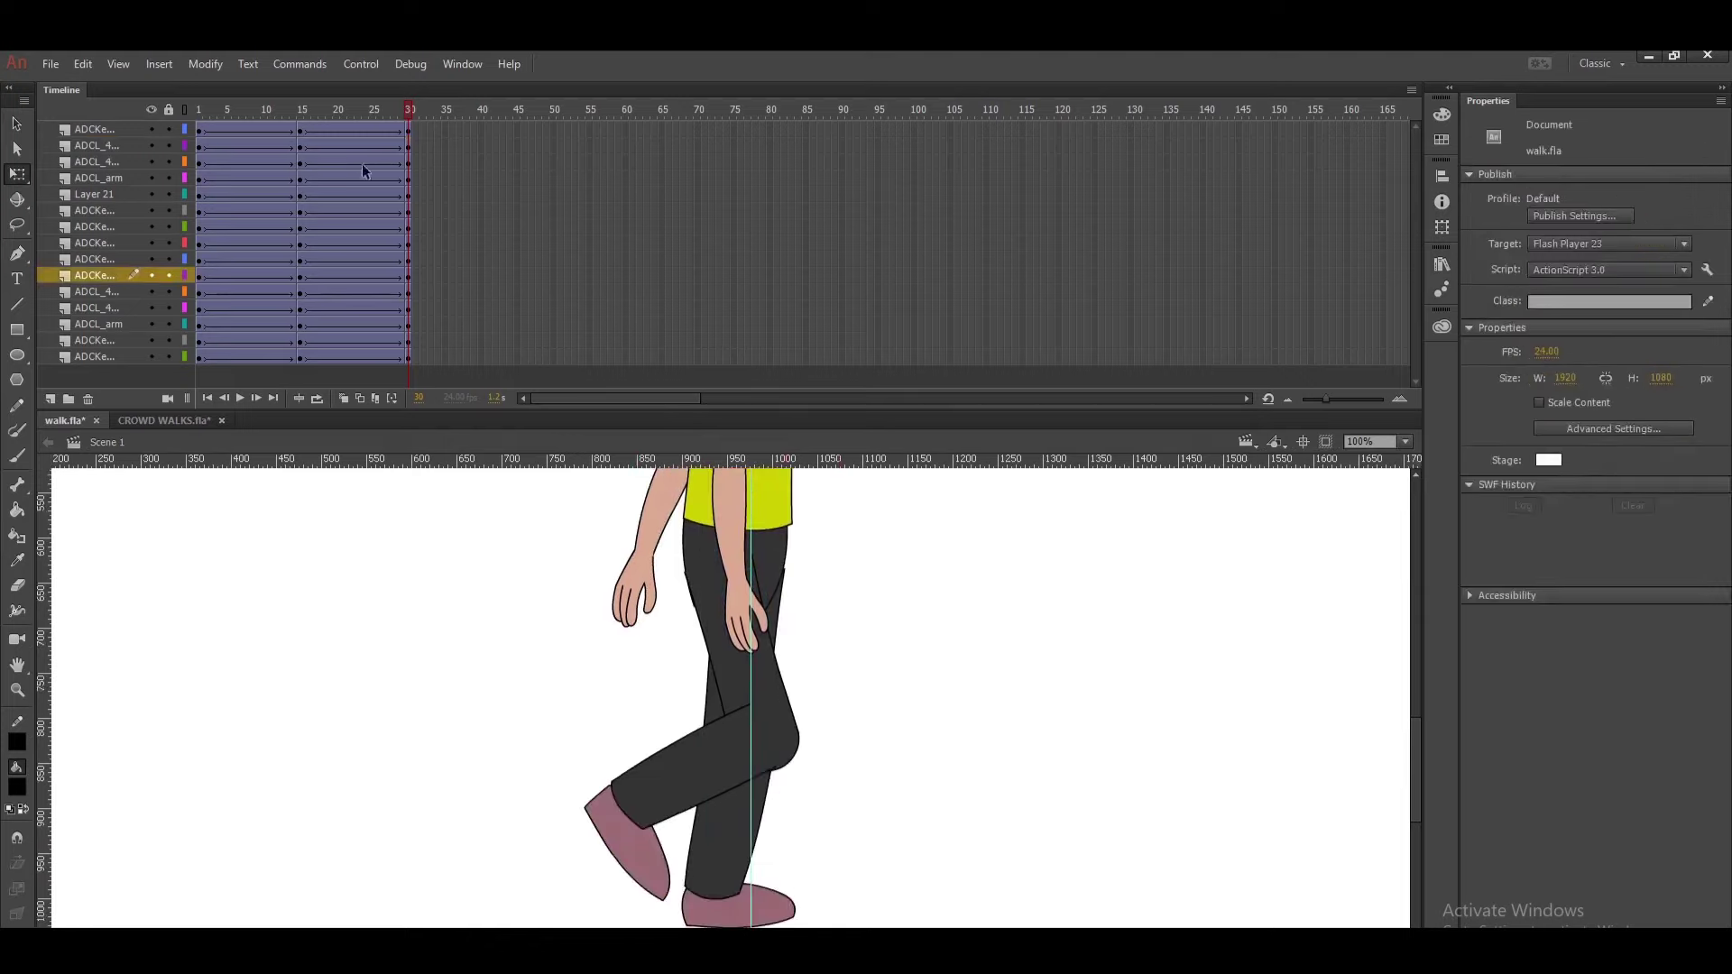
left_click_drag(328, 119, 409, 195)
left_click(707, 794)
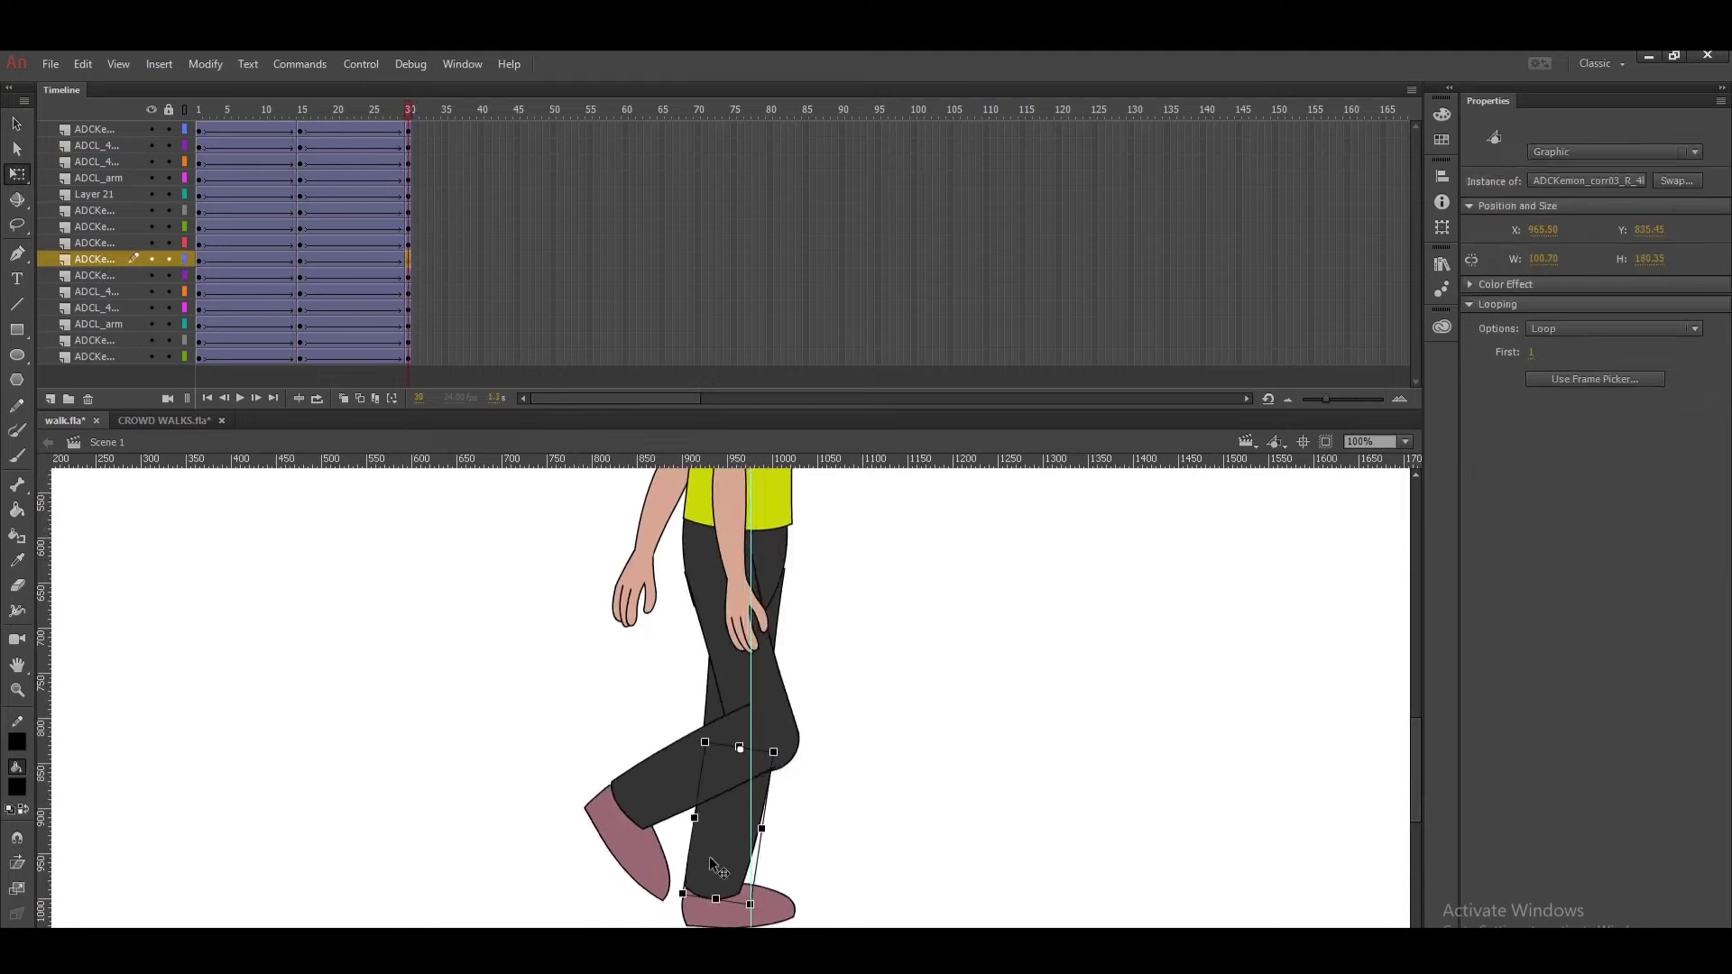
left_click_drag(910, 603, 970, 805)
- Select all parts of the far arm at frame 30 and move their three layers to the bottom of the layer stack
key("v")
mouse_move(634, 554)
left_mouse_down()
mouse_move(675, 626)
mouse_move(724, 832)
left_mouse_up()
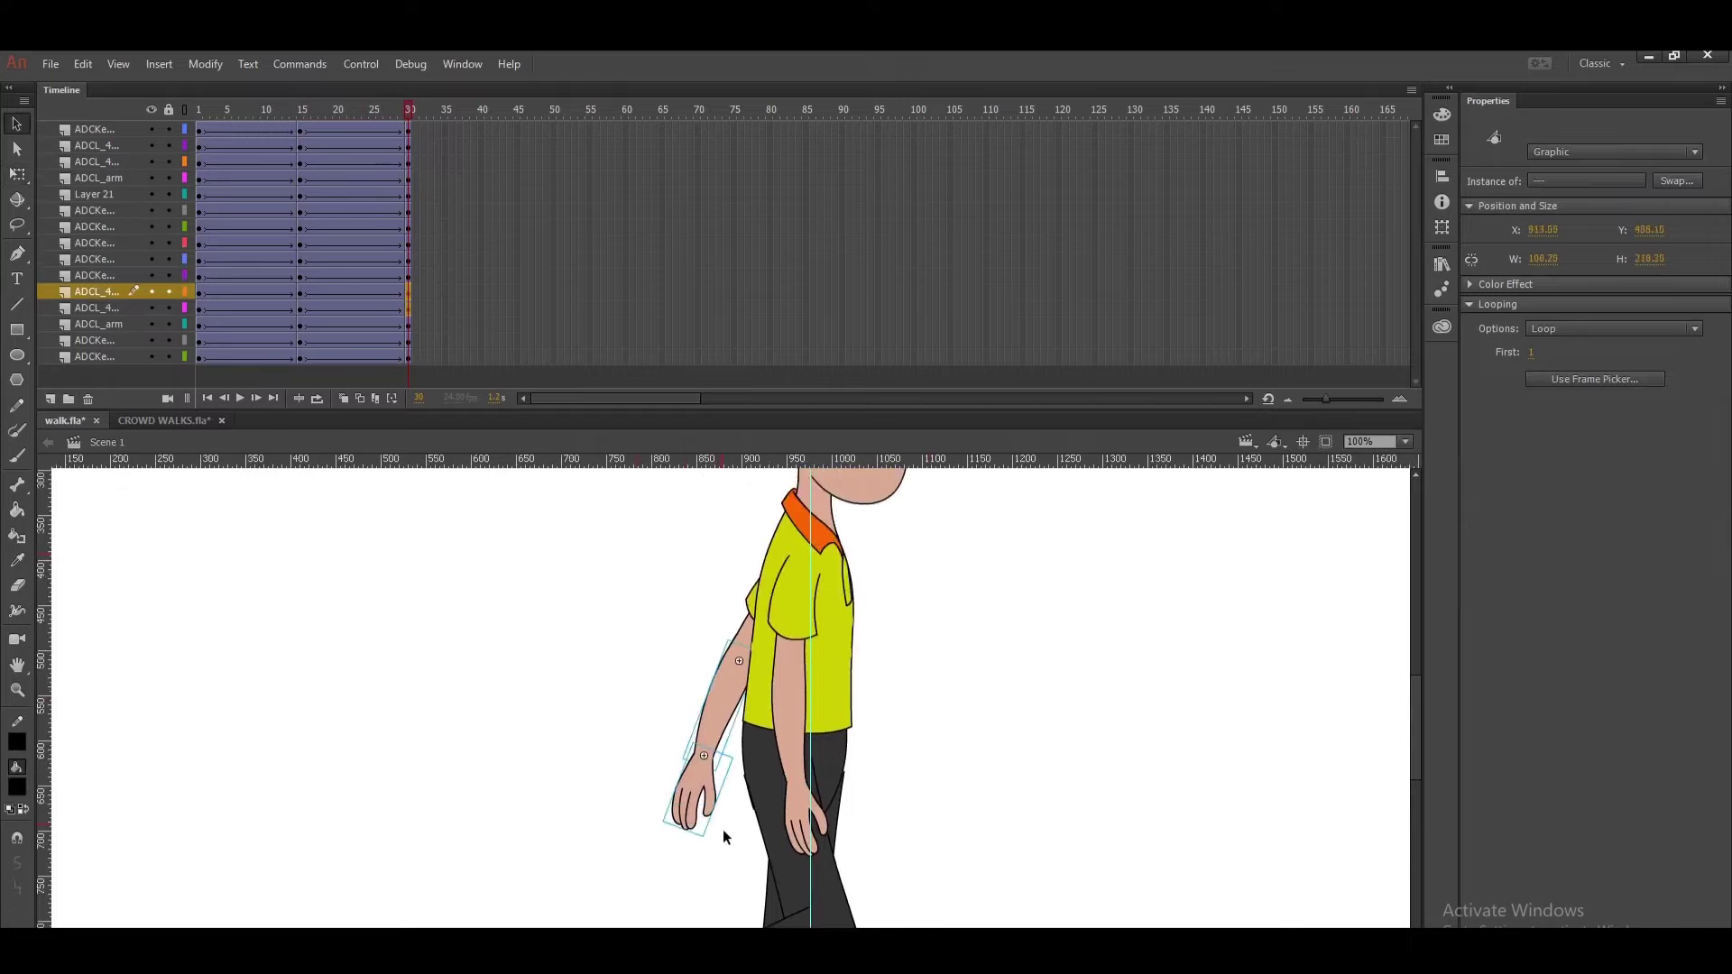
left_click(750, 630, "shift")
left_click(132, 291, "shift")
left_click_drag(135, 305, 131, 368)
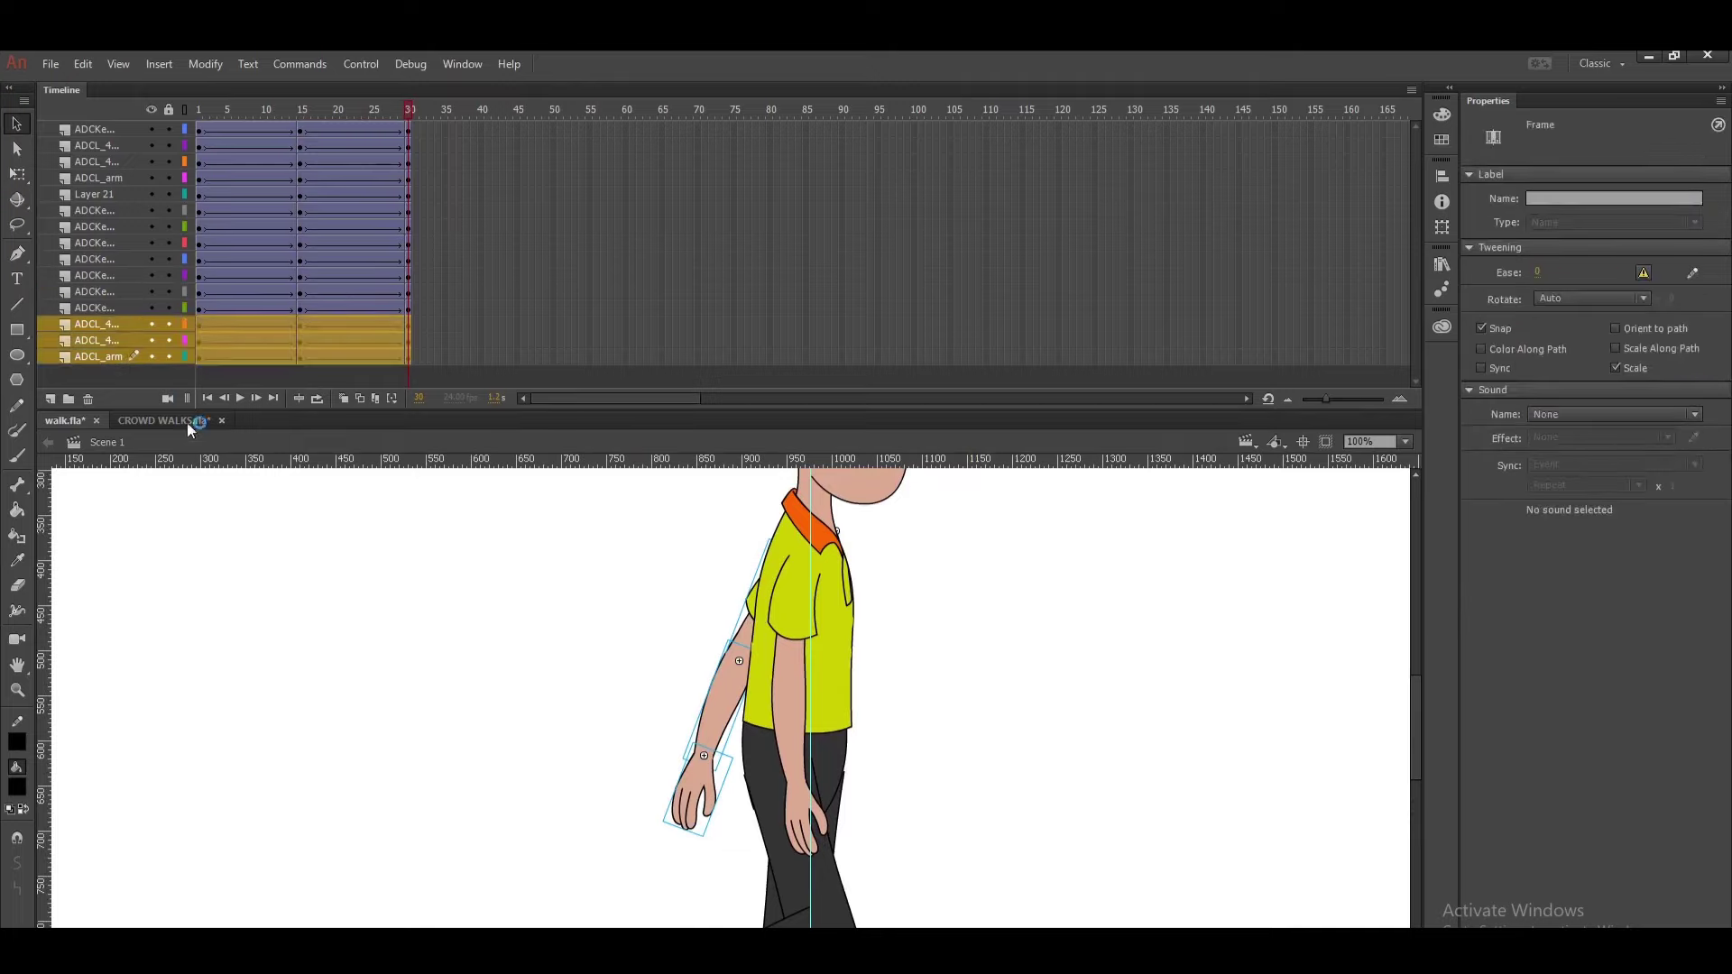
- Set the far arm's pivot at the shoulder and swing the arm forward until it hangs beside the body
key("q")
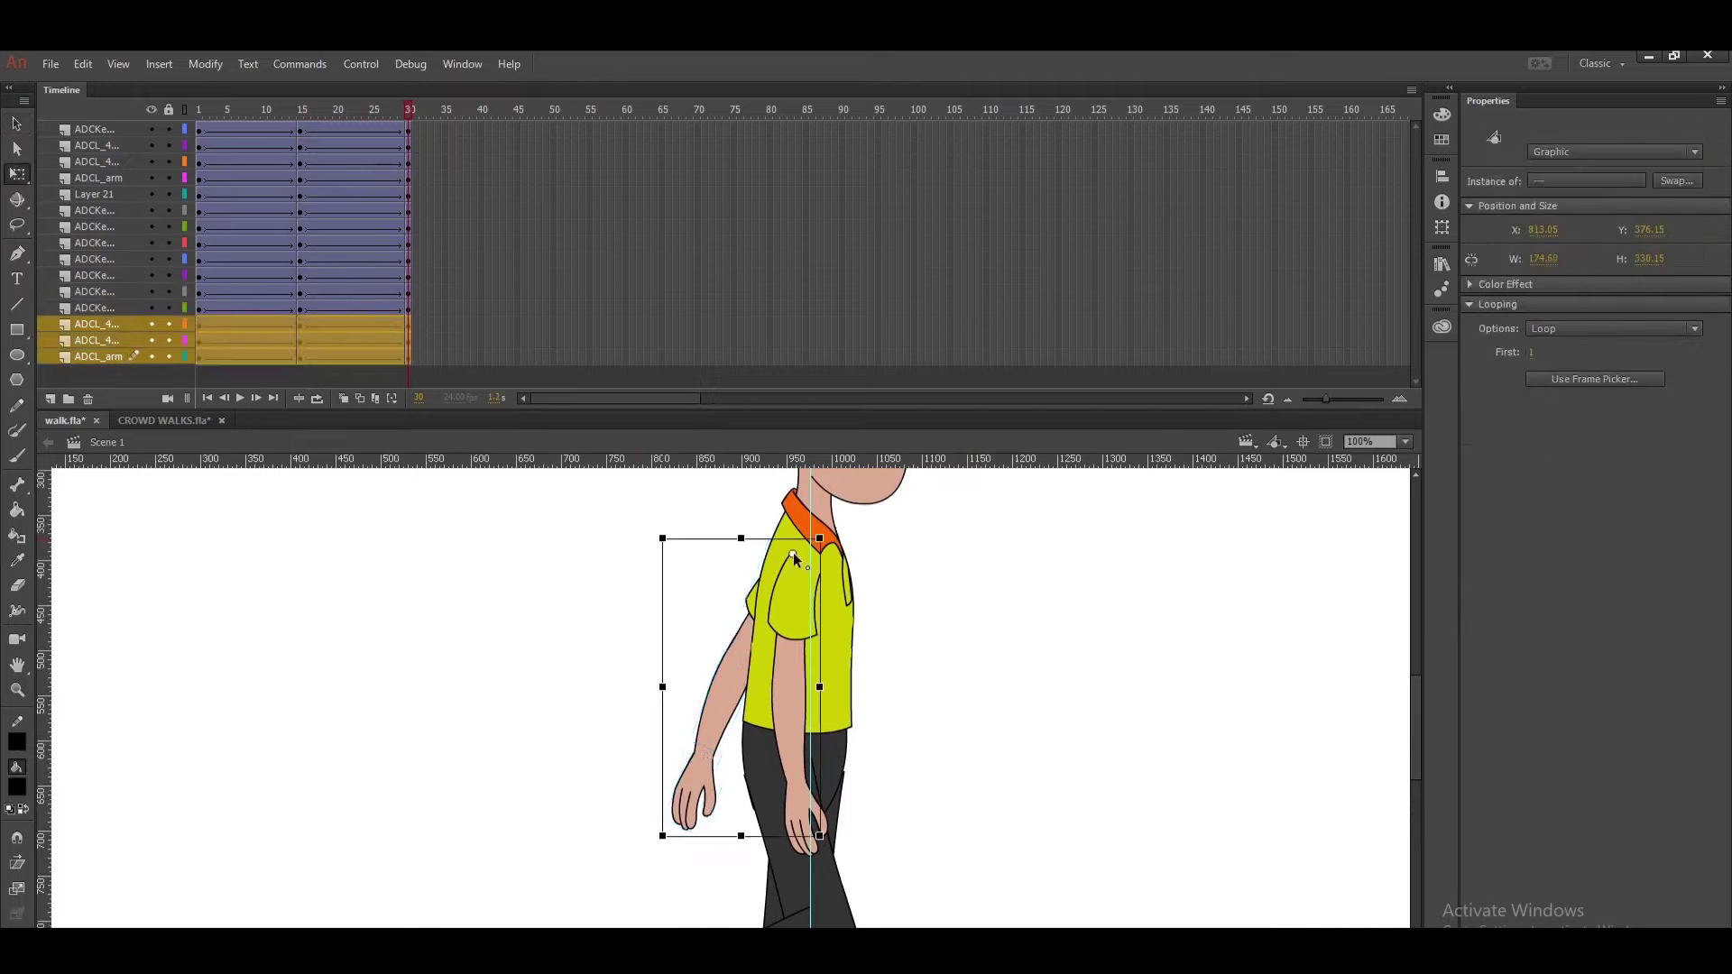
left_click_drag(661, 853, 774, 884)
left_click(1017, 734)
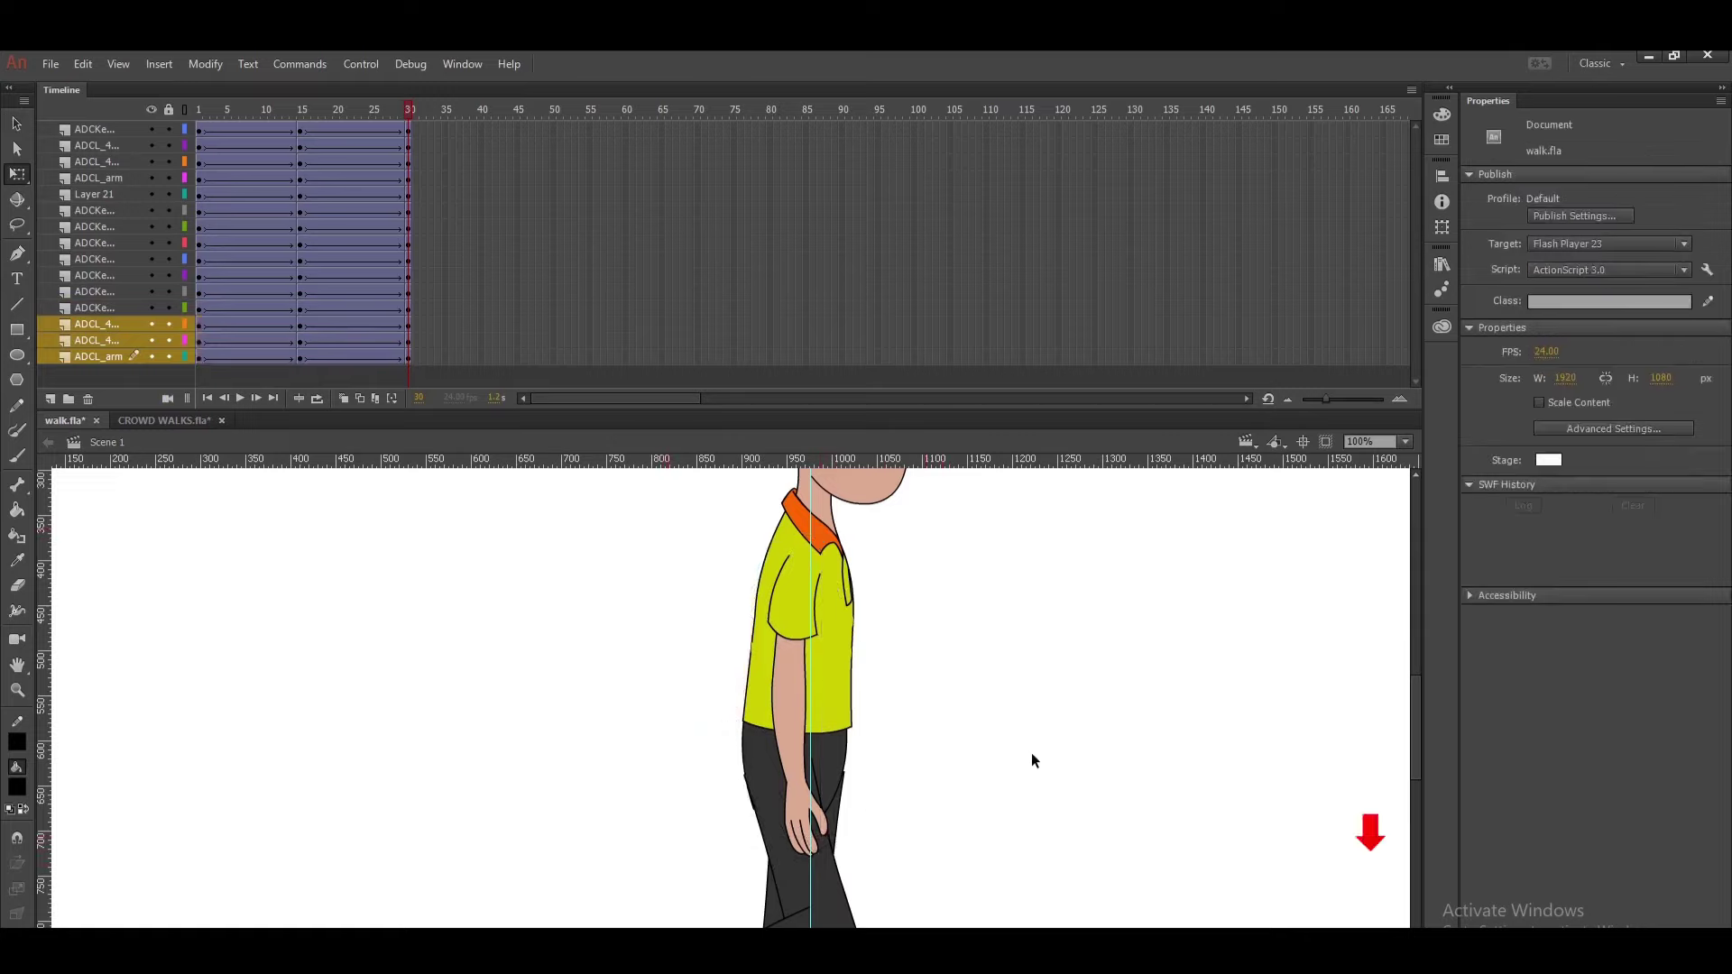
- Play back the walk, and shorten both tweens by removing several frames between the poses on all layers
key("ctrl+minus")
key("Return")
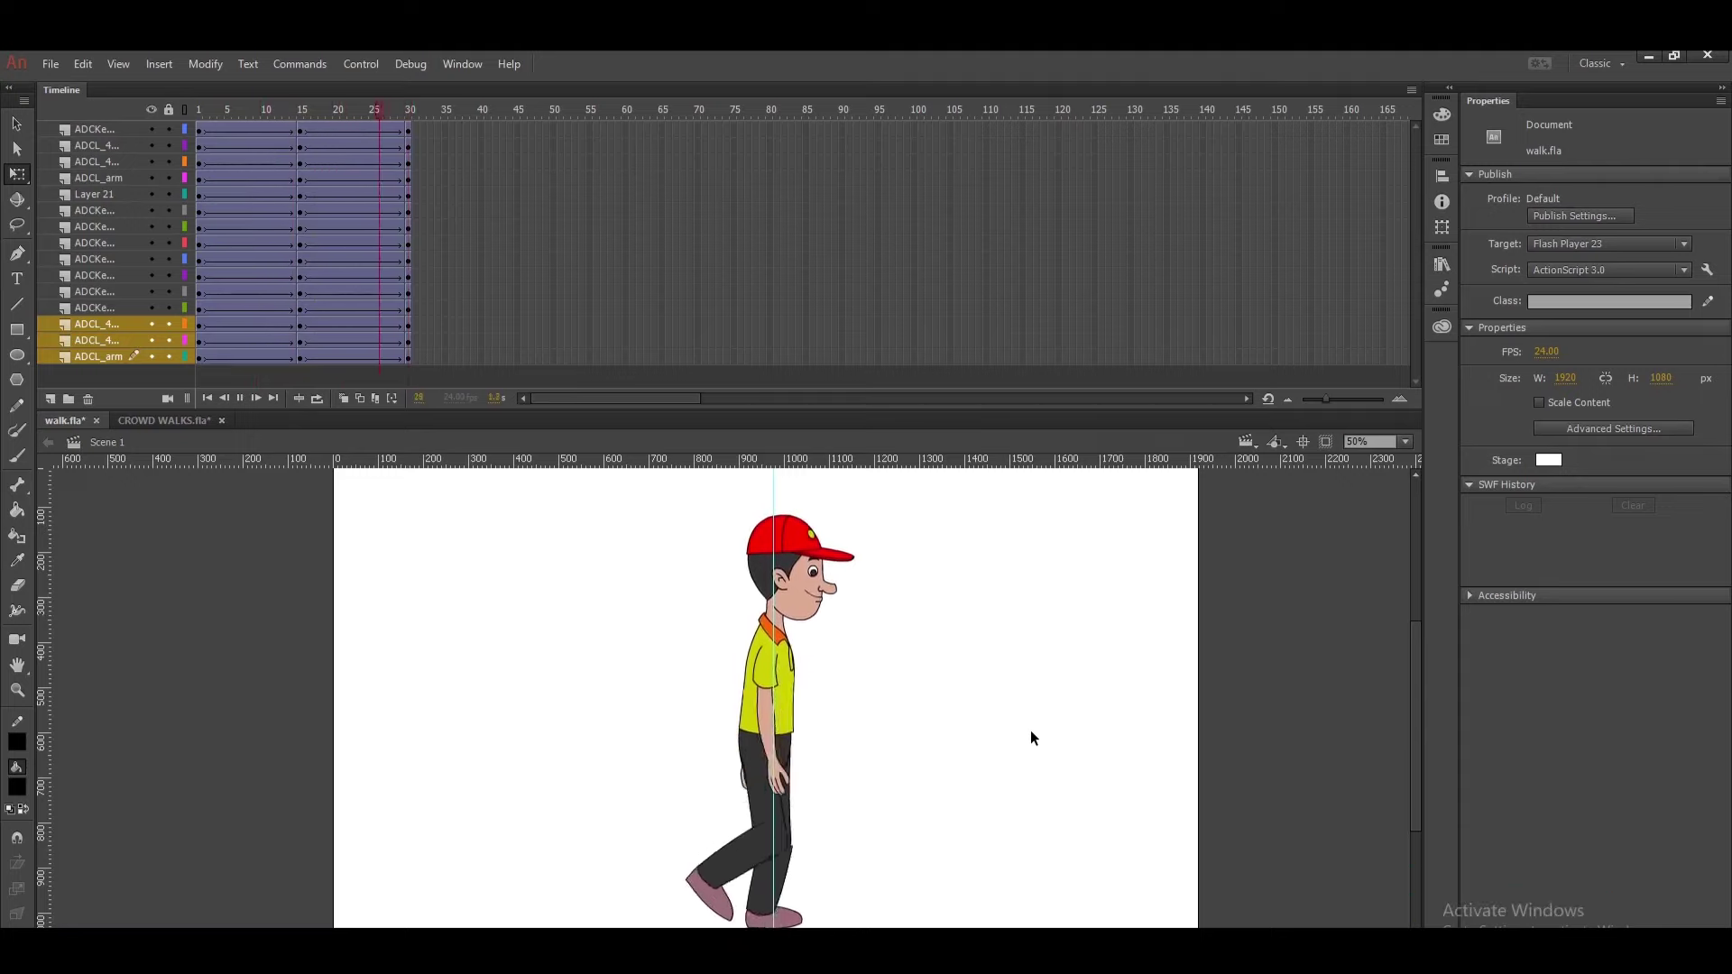
left_click(250, 192)
left_click_drag(264, 129, 228, 353)
right_click(236, 339)
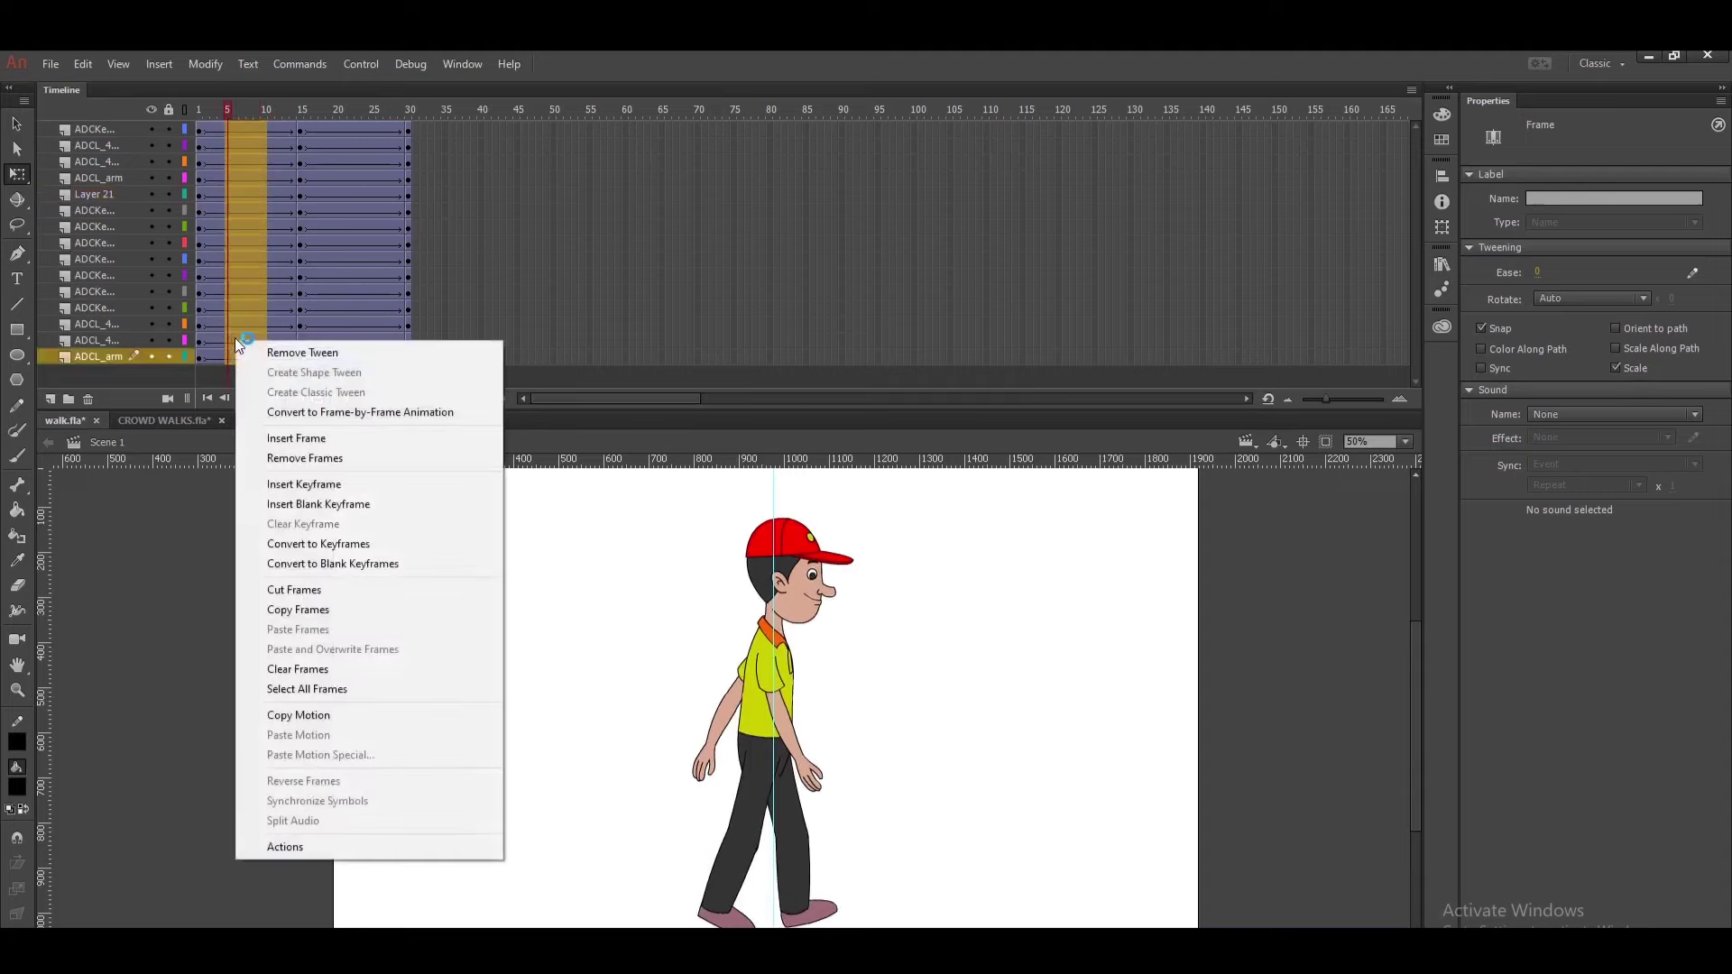
left_click(307, 452)
left_click_drag(335, 363, 290, 130)
right_click(291, 132)
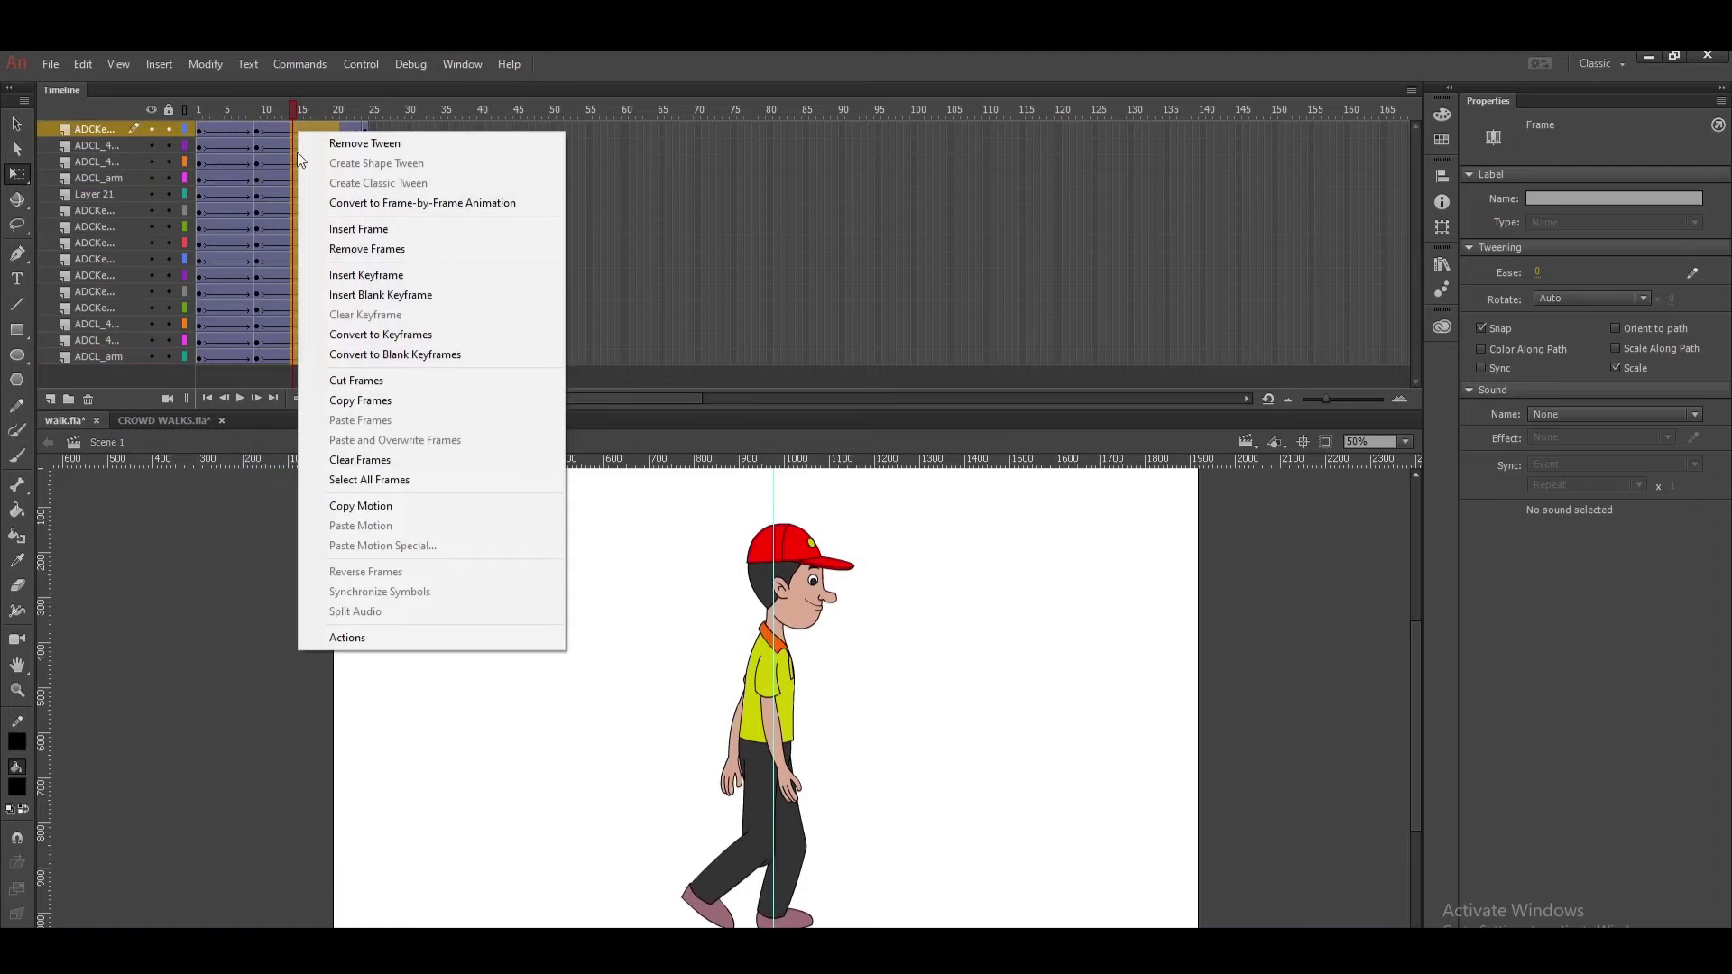
left_click(351, 250)
- Tighten both tweens further on all layers so the last pose falls on frame 12, and replay the walk
left_click(220, 191)
left_click_drag(236, 128, 225, 342)
right_click(226, 344)
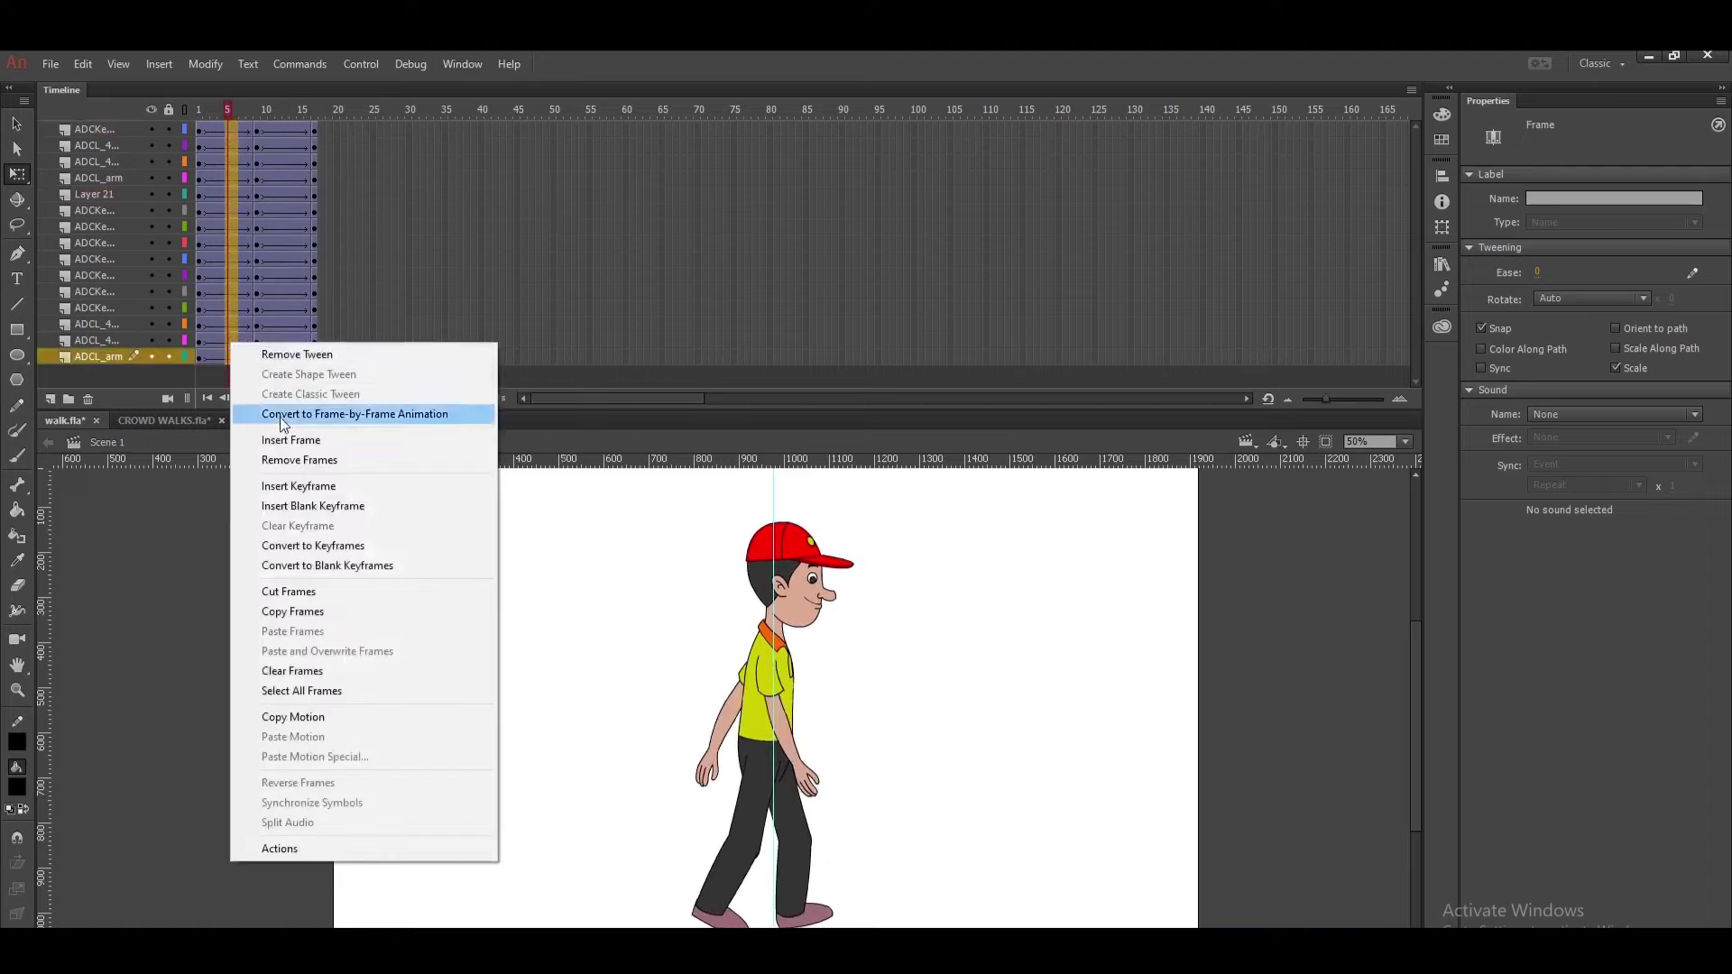
left_click(287, 460)
left_click(280, 210)
left_click_drag(271, 129, 269, 356)
right_click(268, 346)
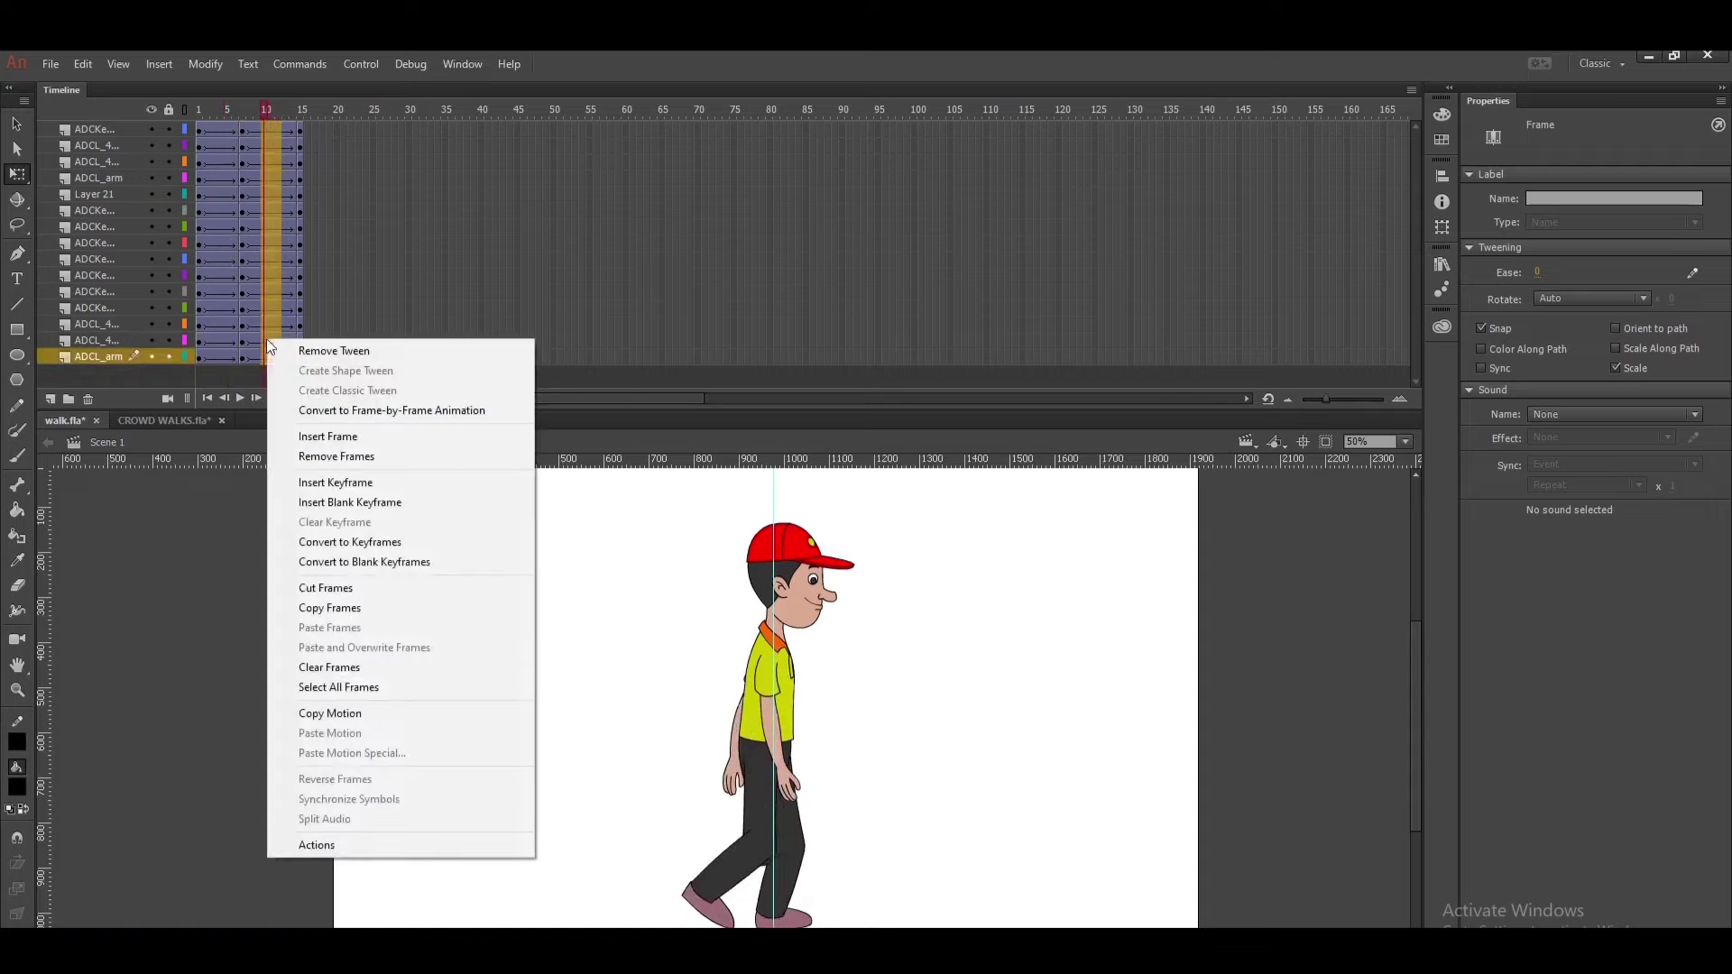
left_click(323, 457)
left_click(430, 641)
key("Return")
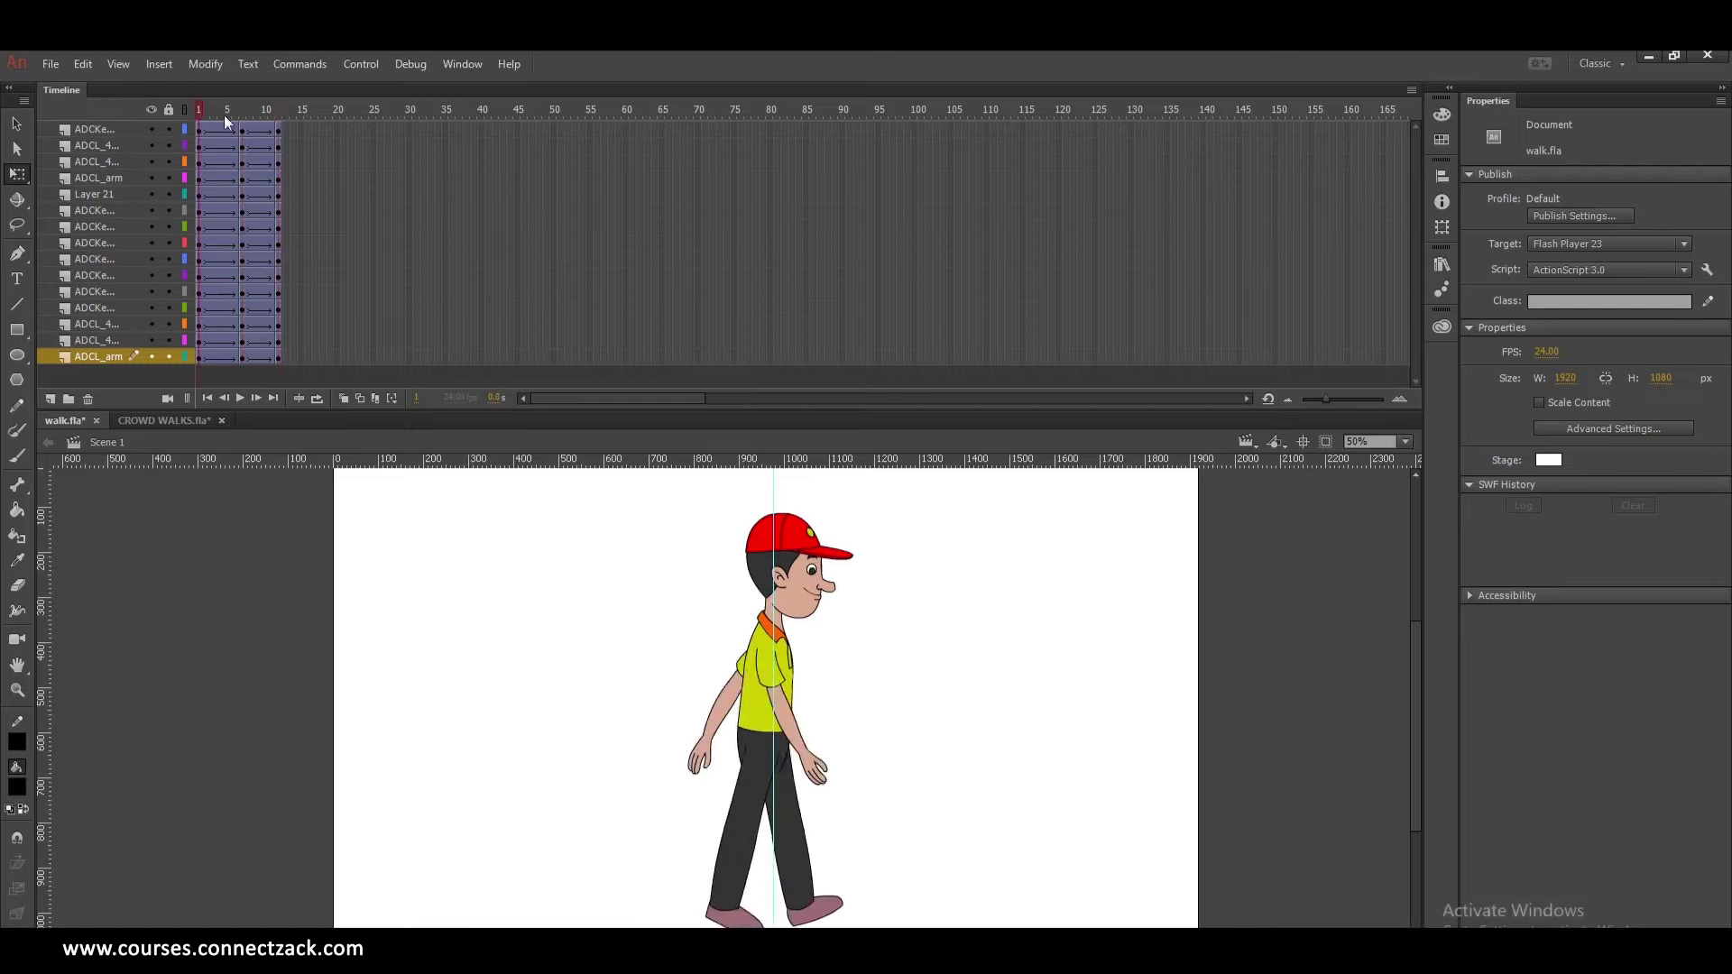
- Scrub through the shortened walk and insert keyframes on all layers at frame 19
left_click_drag(210, 115, 297, 138)
left_click_drag(171, 147, 290, 168)
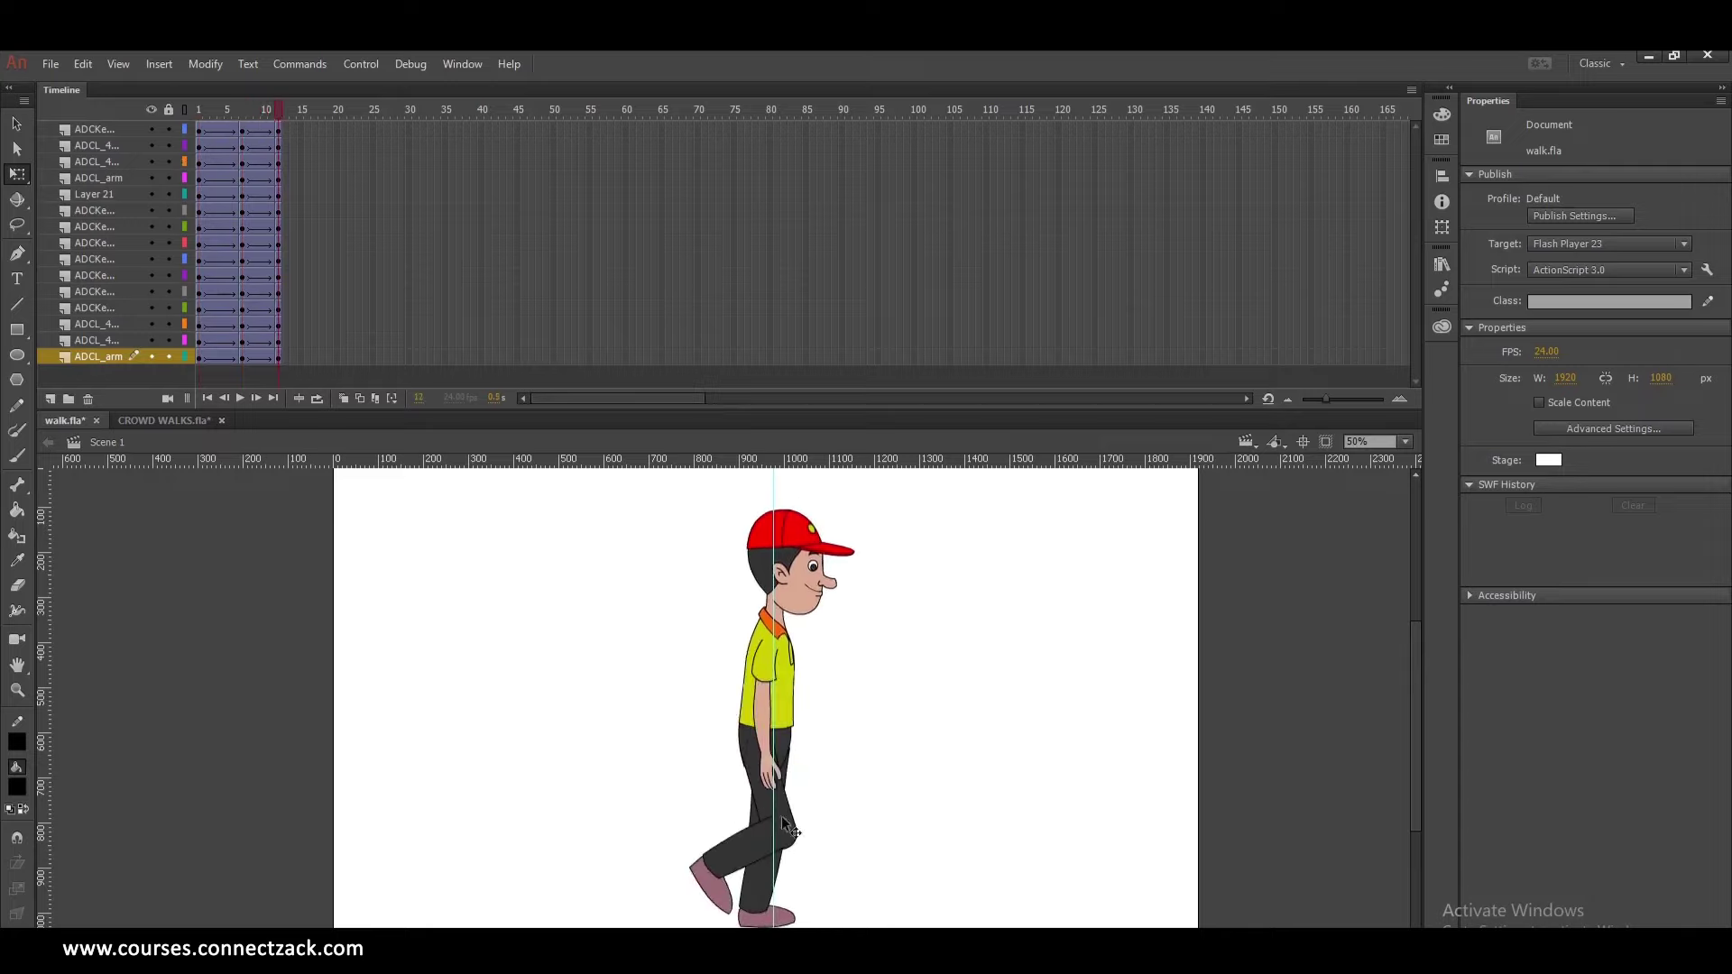
left_click_drag(325, 360, 326, 132)
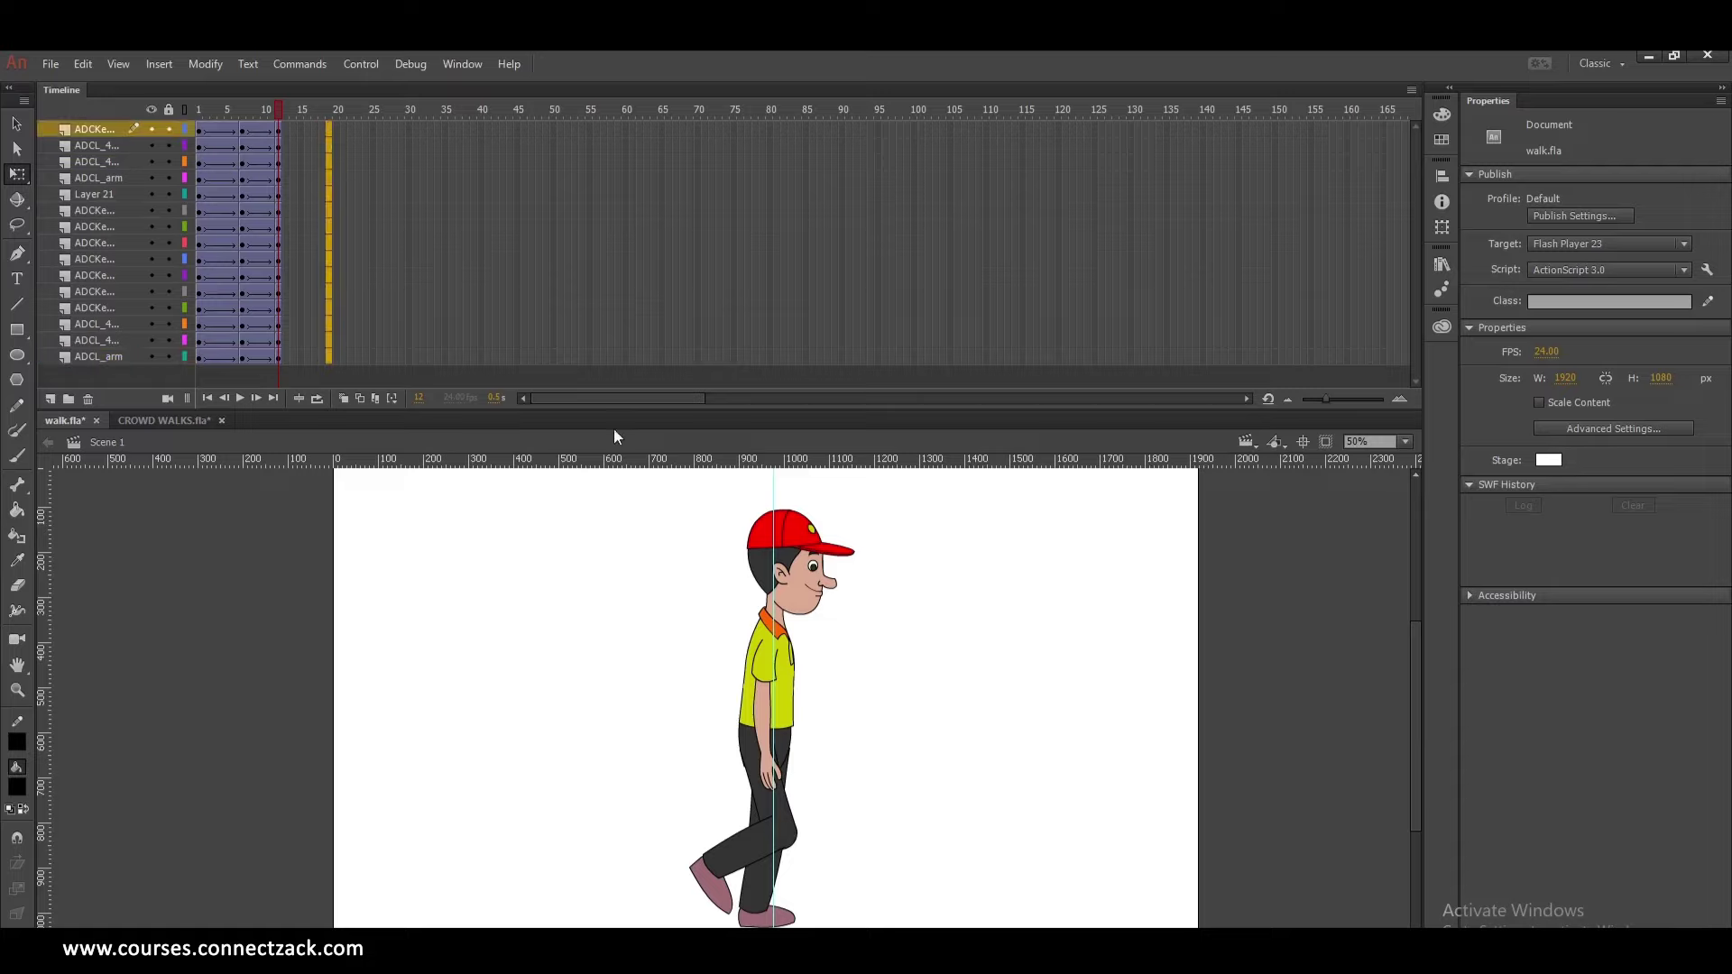
key("F6")
- Rotate the near thigh slightly farther forward from the hip at frame 19
key("ctrl+=")
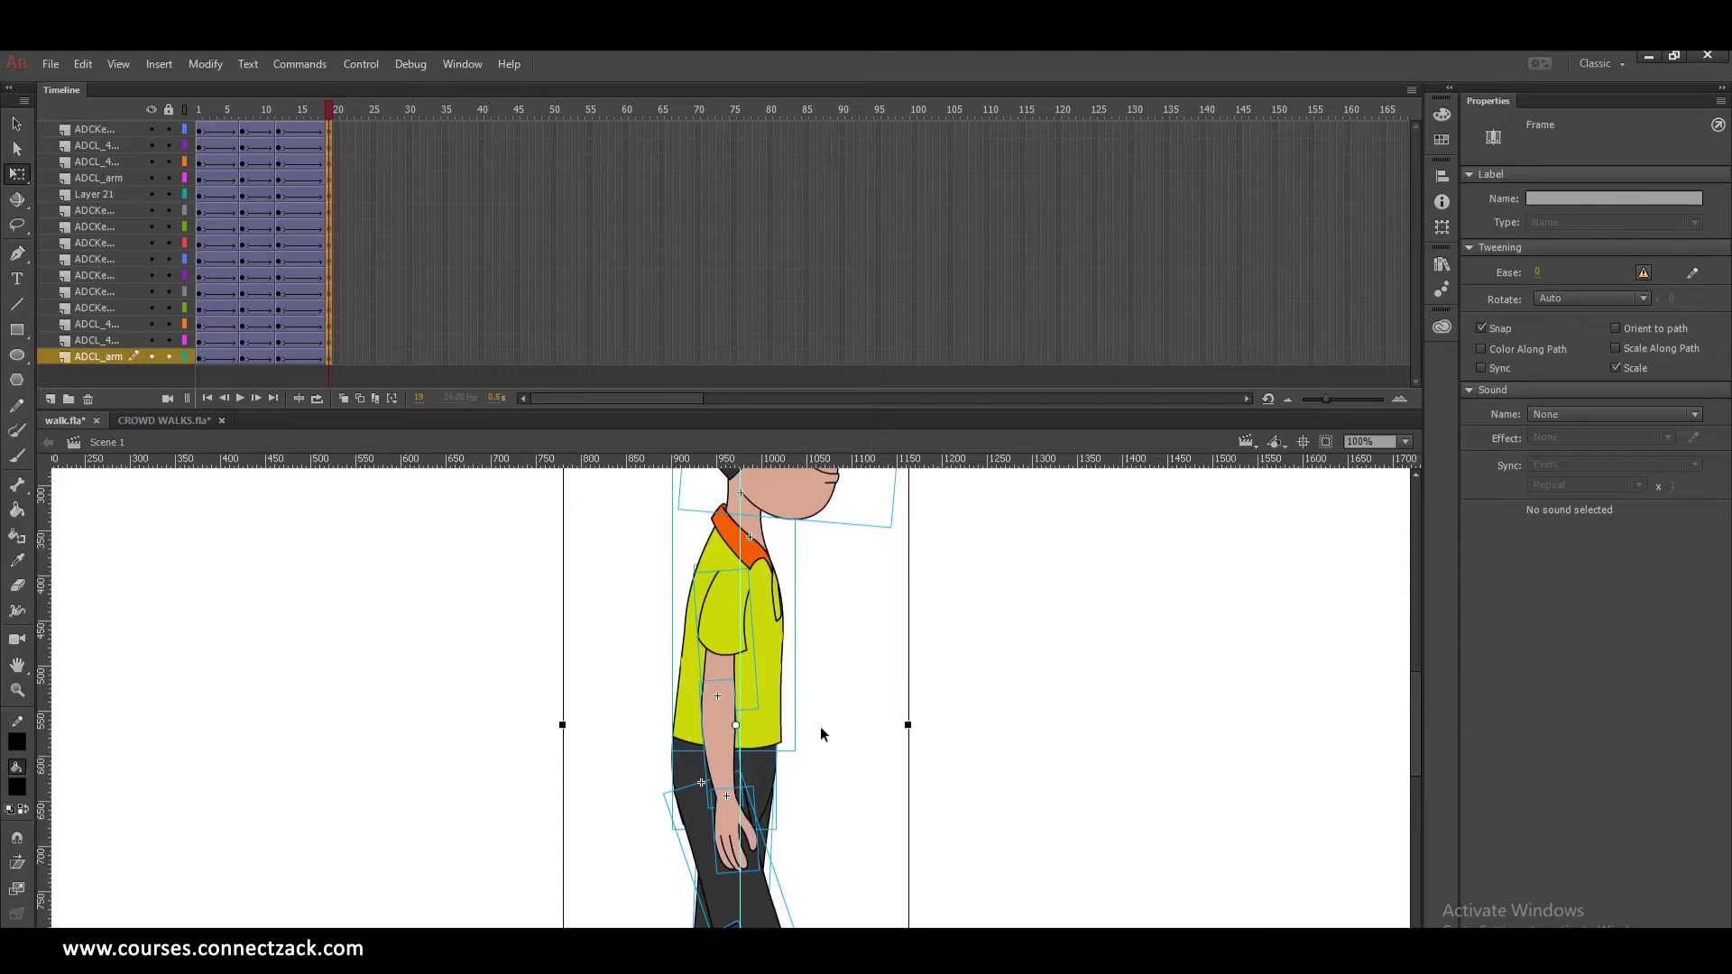
scroll(820, 727, "down", 5)
left_click(771, 537)
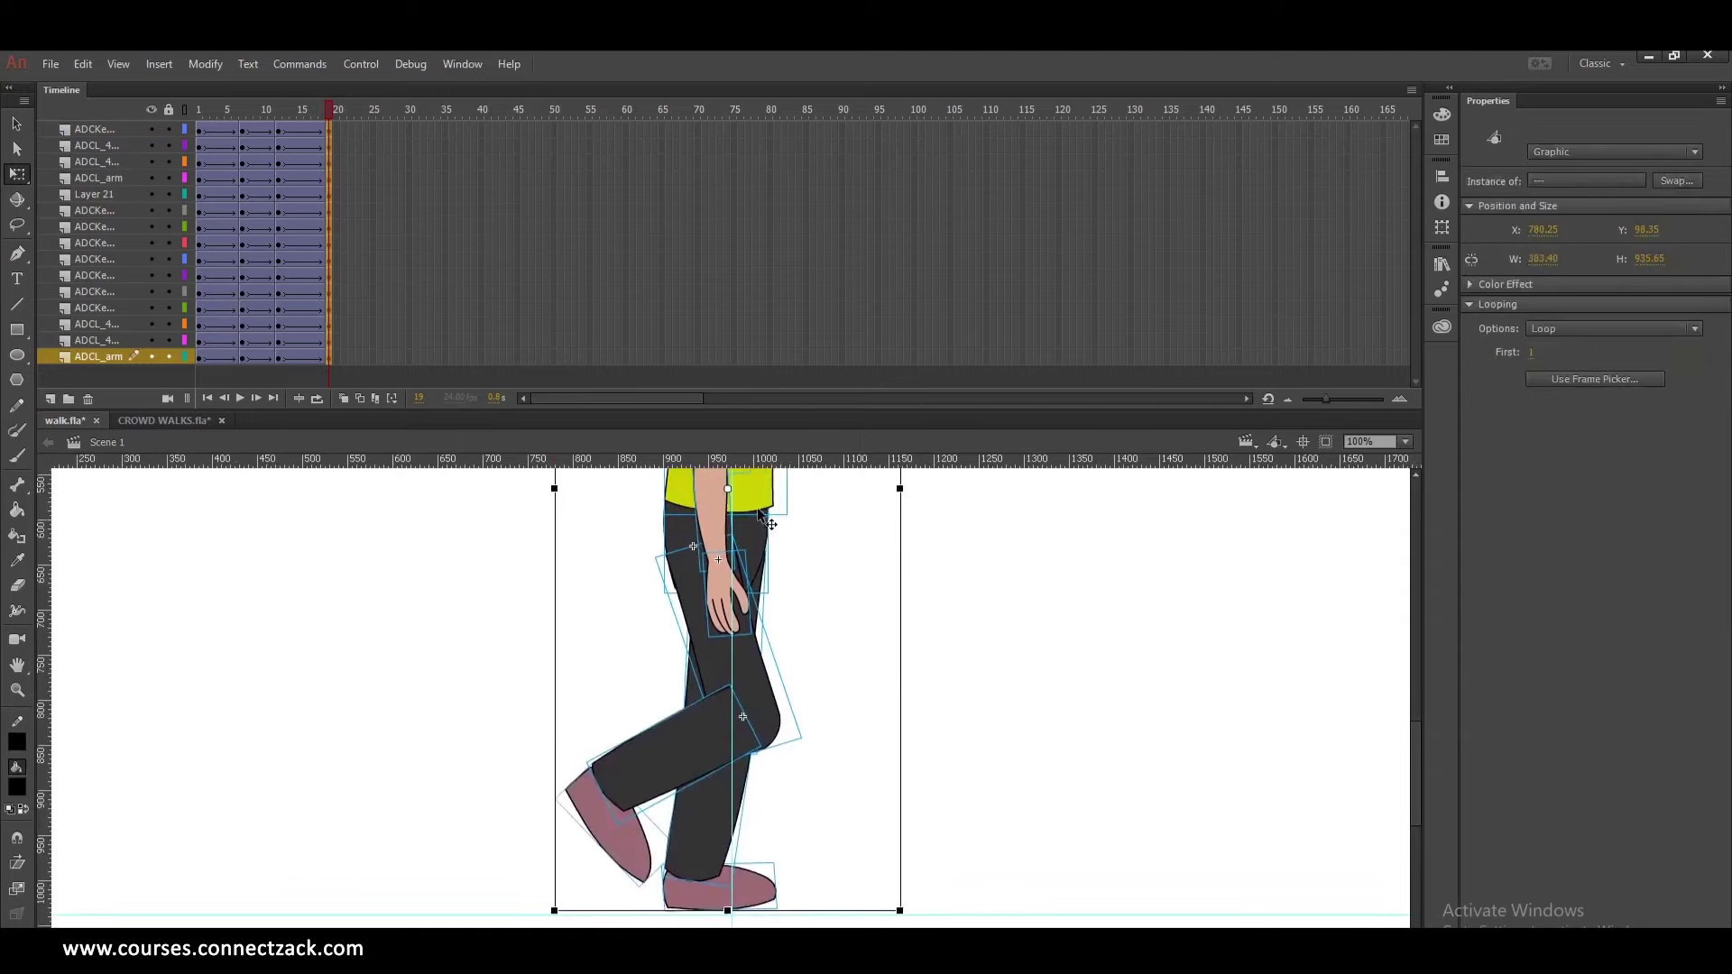
left_click(1017, 630)
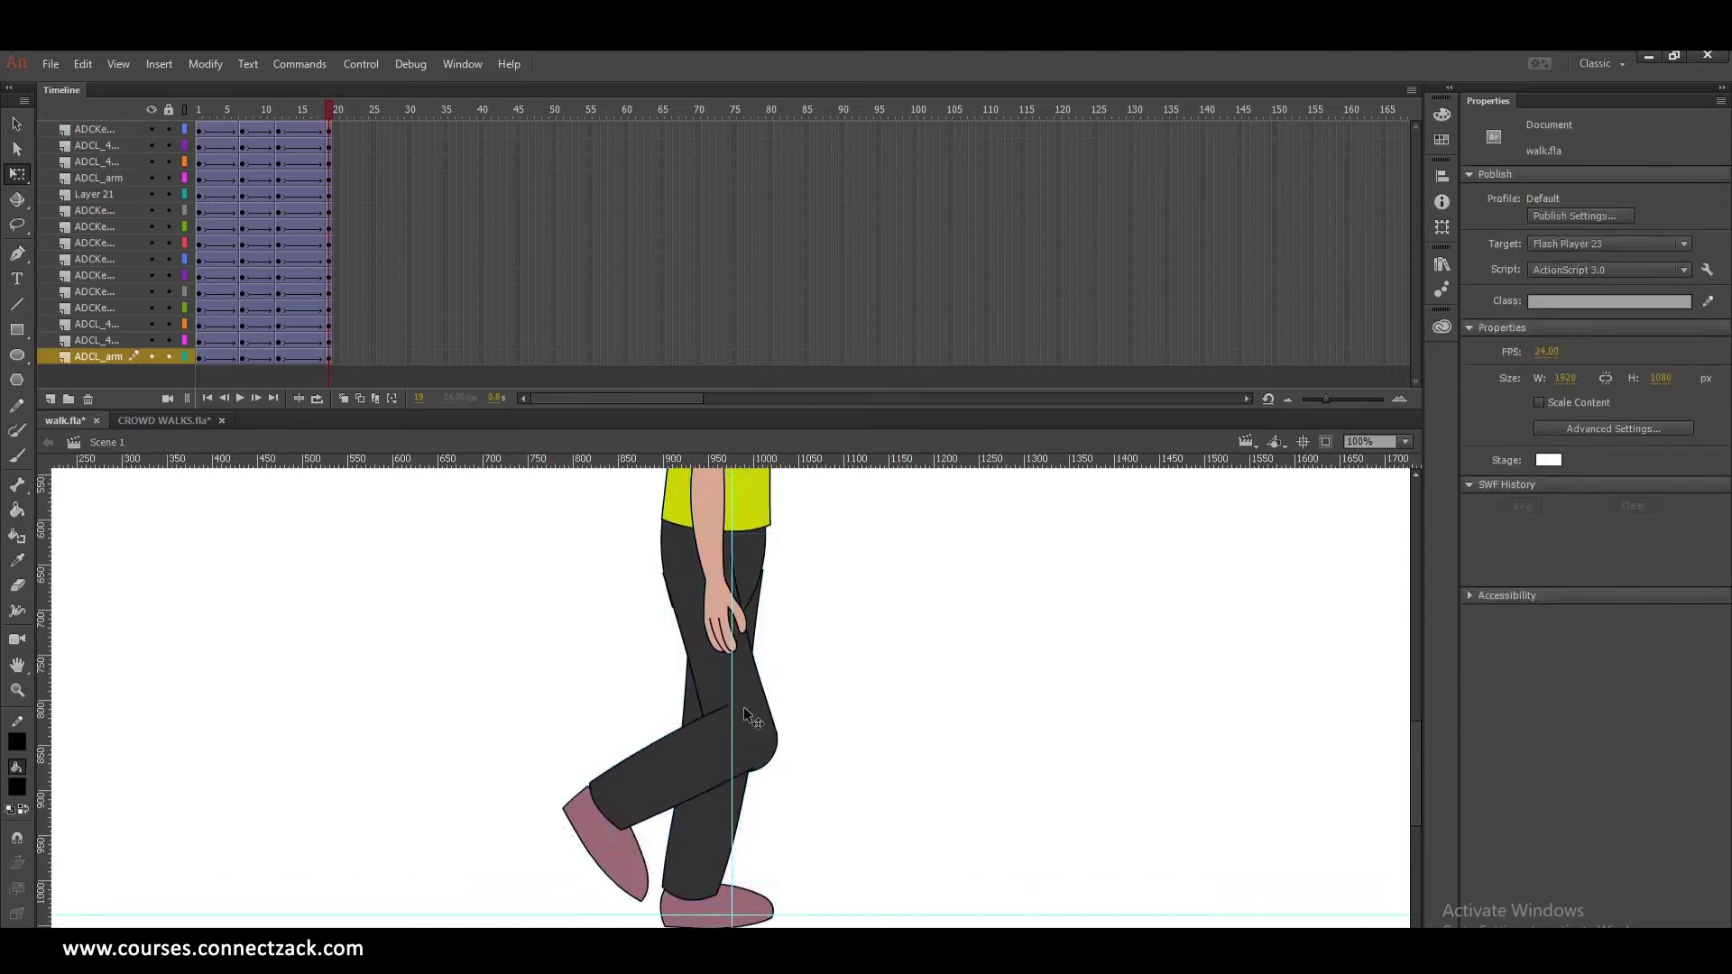
left_click(745, 710)
mouse_move(809, 766)
left_mouse_down()
mouse_move(842, 754)
mouse_move(835, 732)
mouse_move(821, 741)
left_mouse_up()
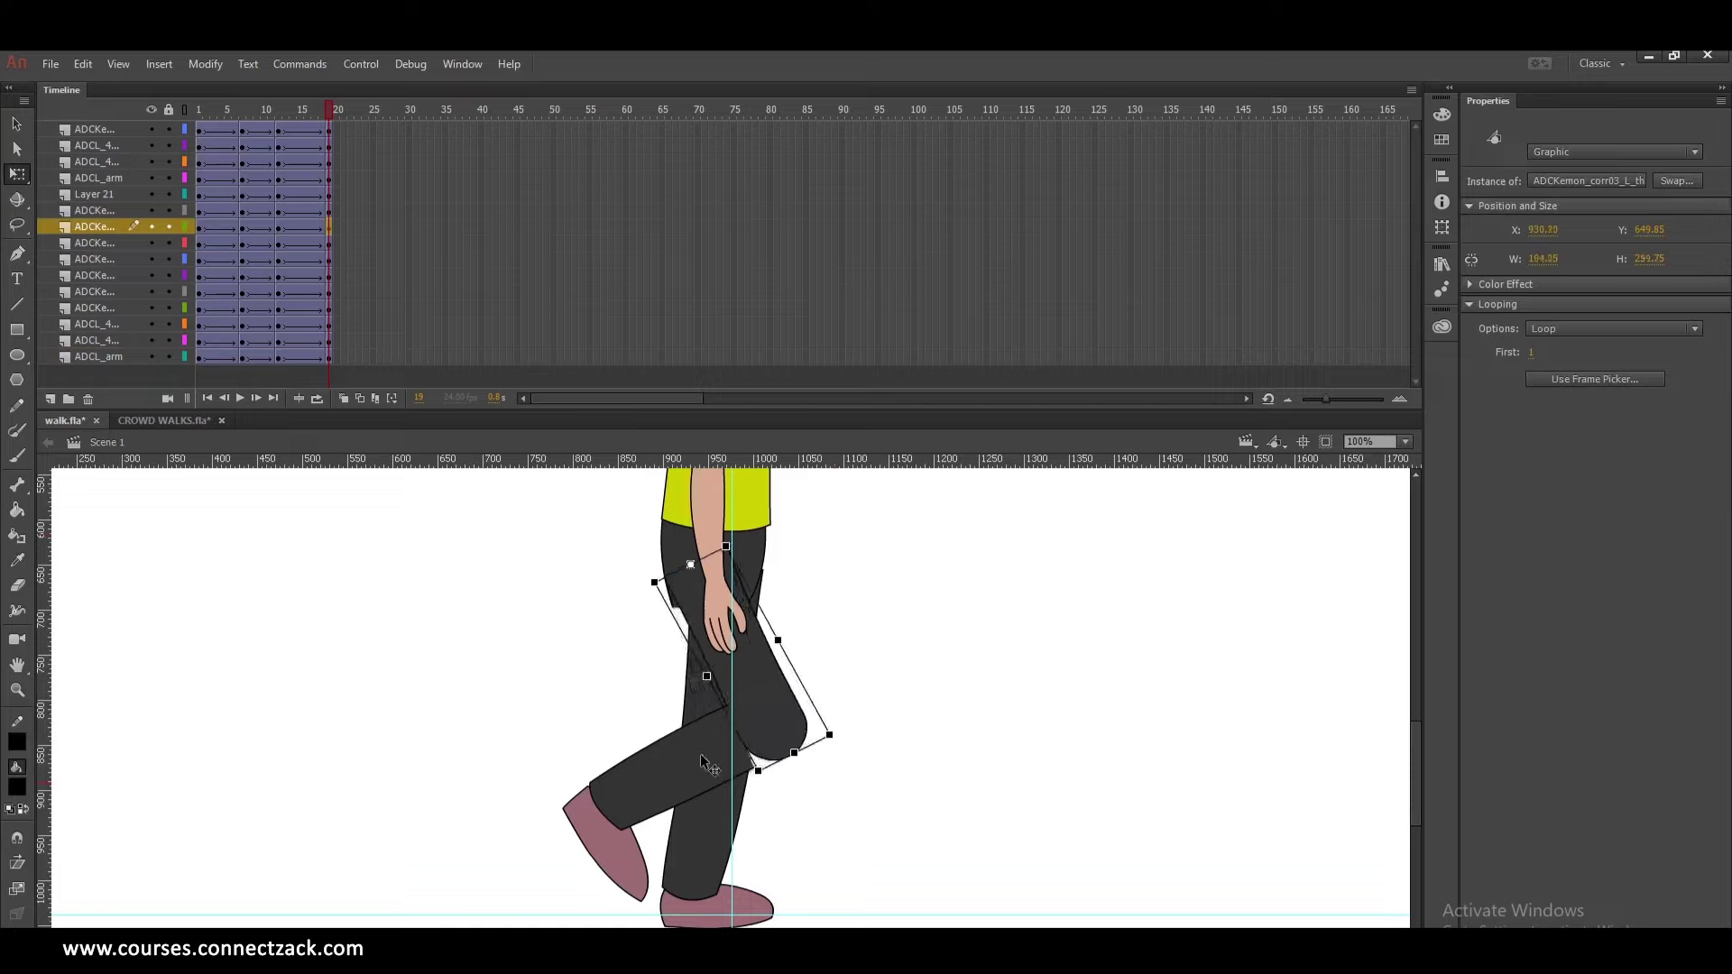
- Swing the near shin forward in line with the thigh, and fit the near foot to its ankle with the toe raised
left_click(693, 765)
left_click_drag(574, 778, 774, 902)
left_click_drag(748, 775, 783, 762)
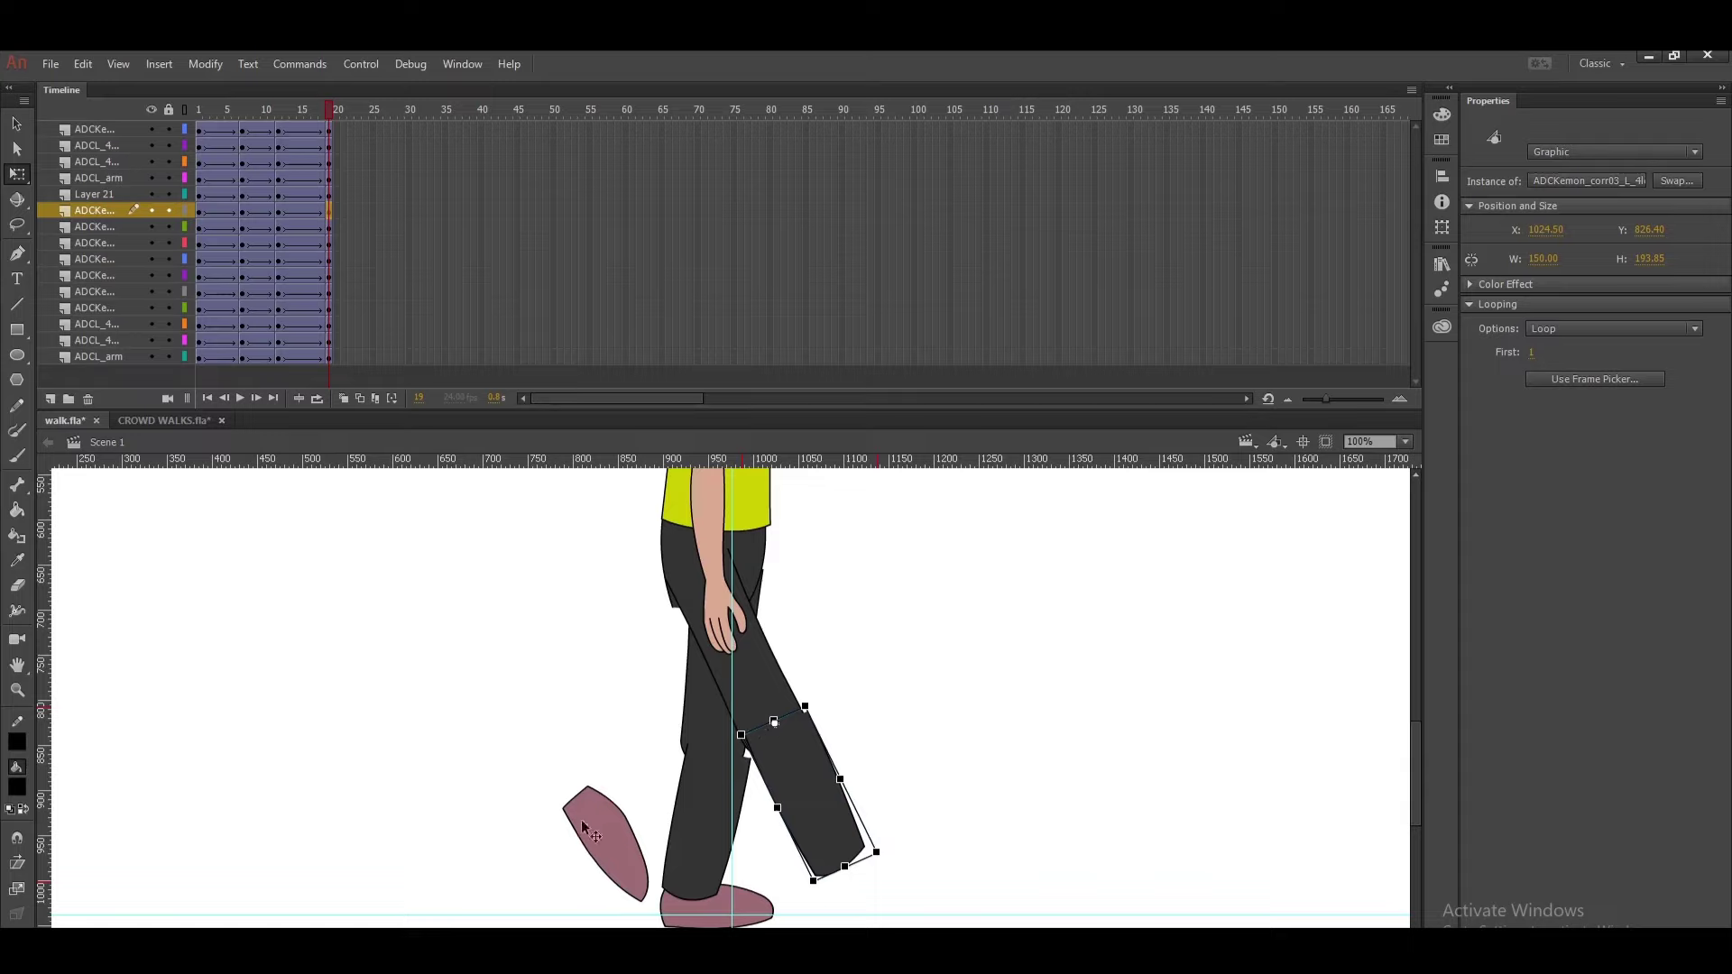
left_click_drag(587, 827, 938, 831)
key("v")
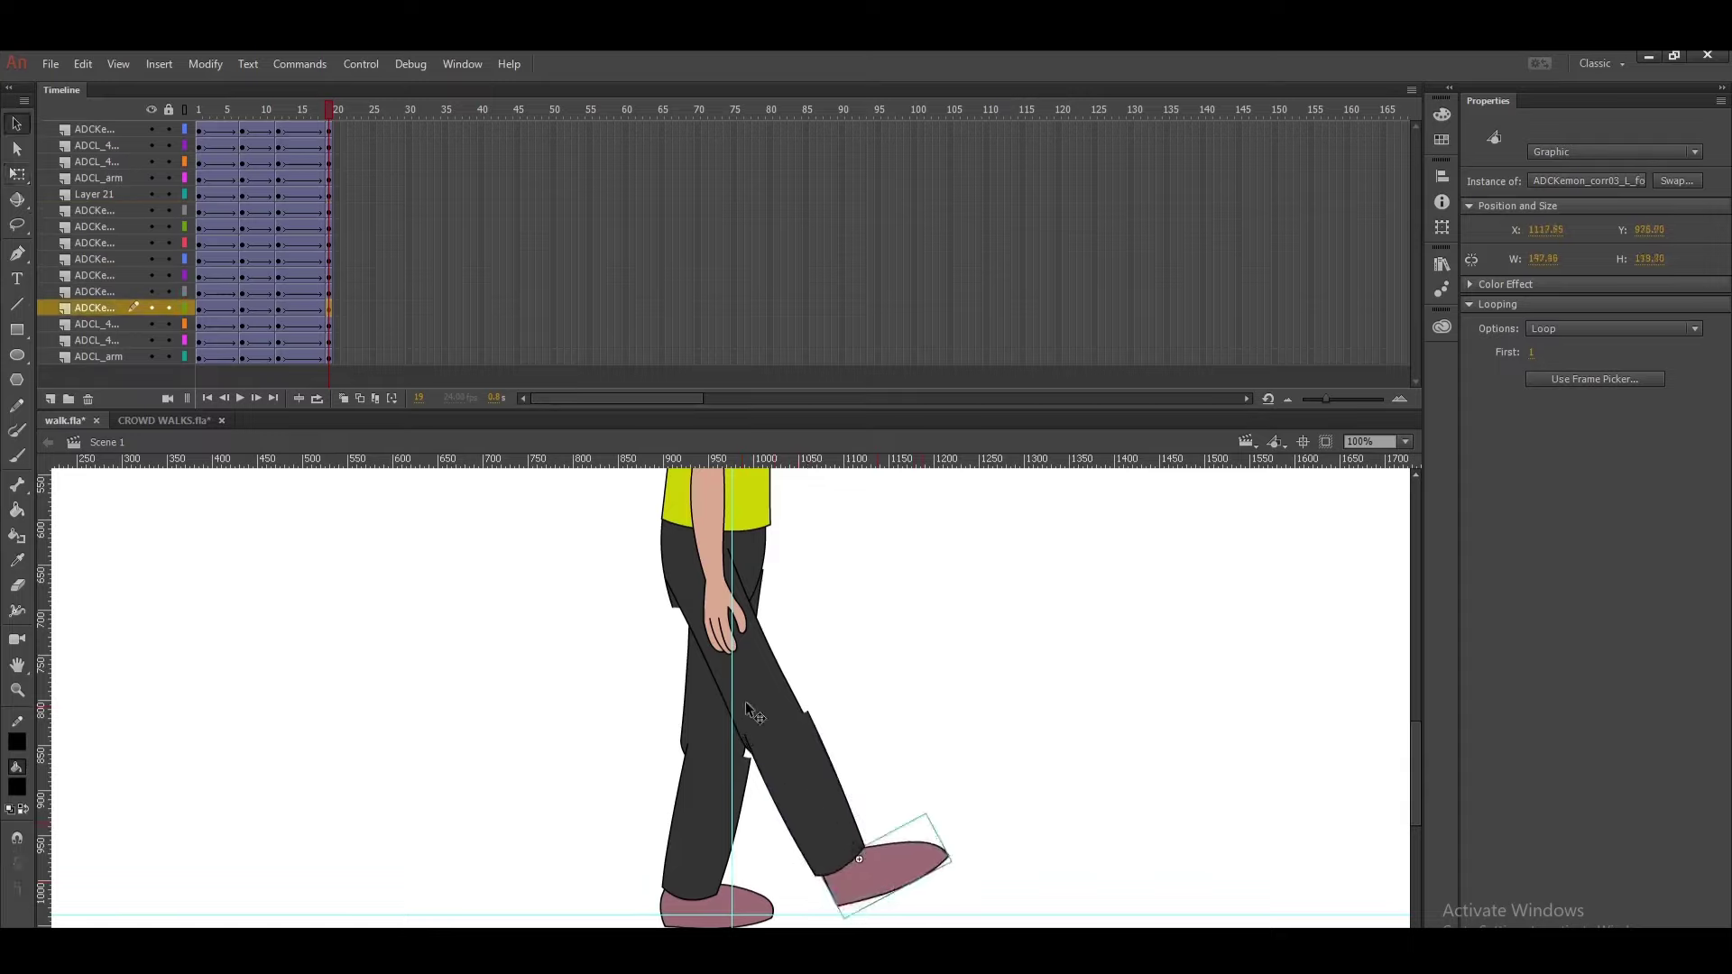
- Nudge the near thigh, shin and foot to close the gaps at the knee and ankle
left_click(760, 715)
mouse_move(790, 754)
left_mouse_down()
mouse_move(761, 710)
mouse_move(798, 772)
left_mouse_up()
left_click(812, 800)
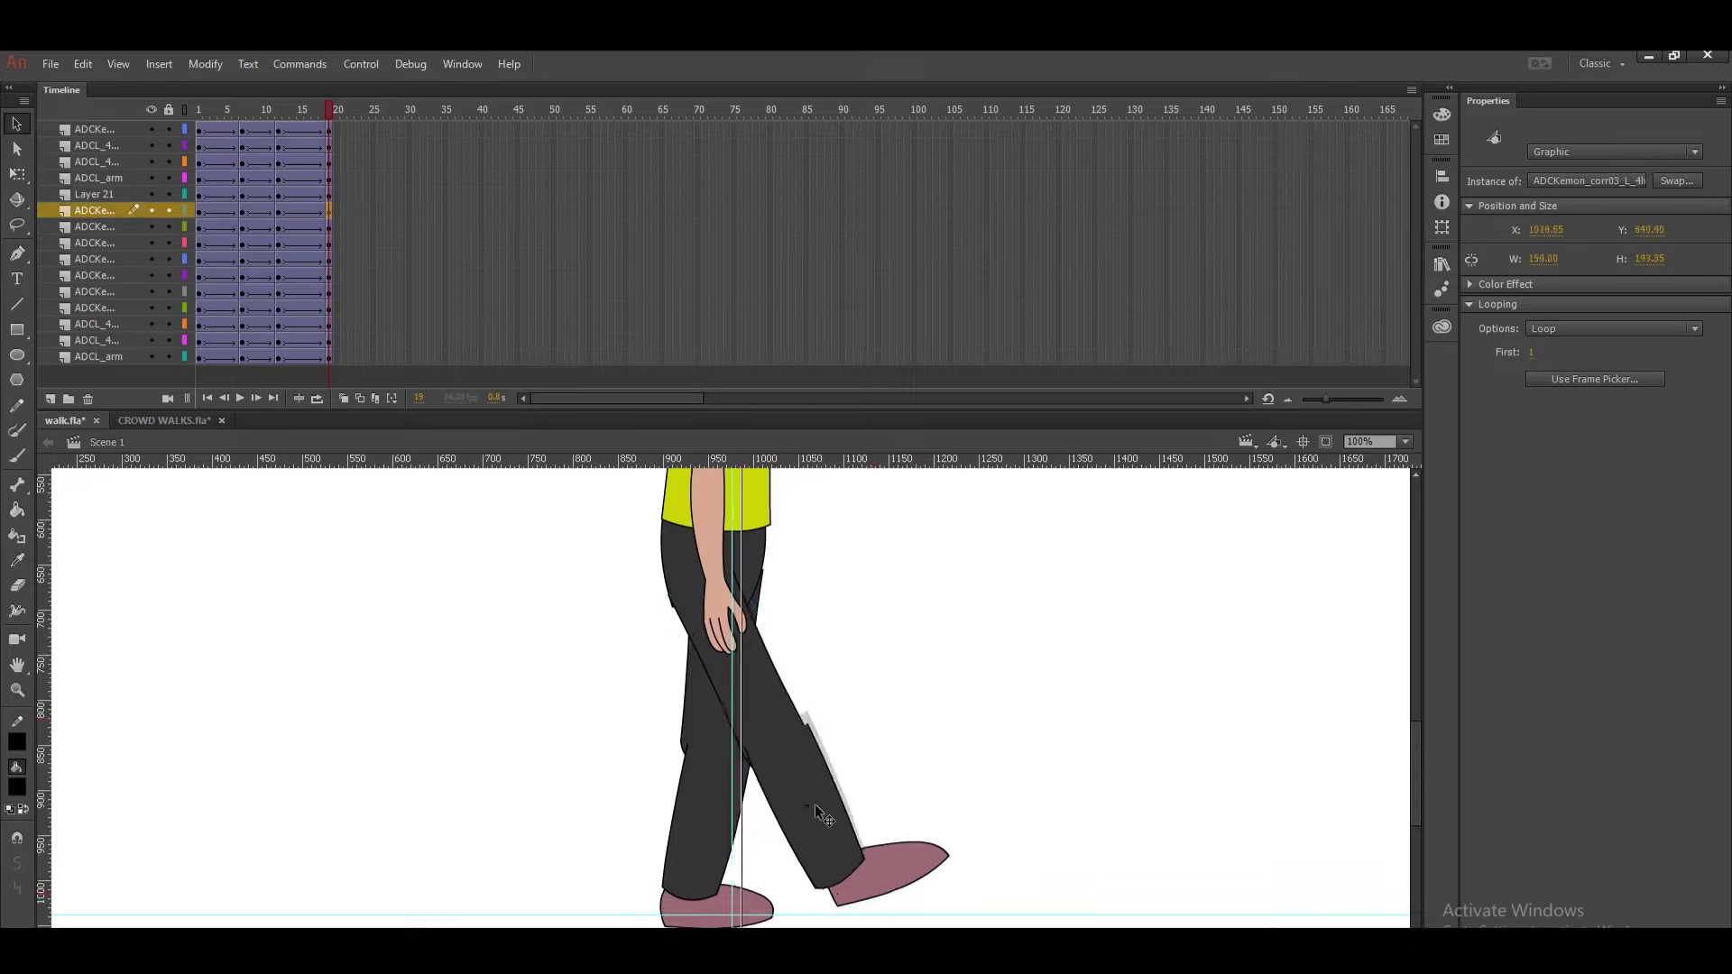
key("Right")
key("Right")
key("Right")
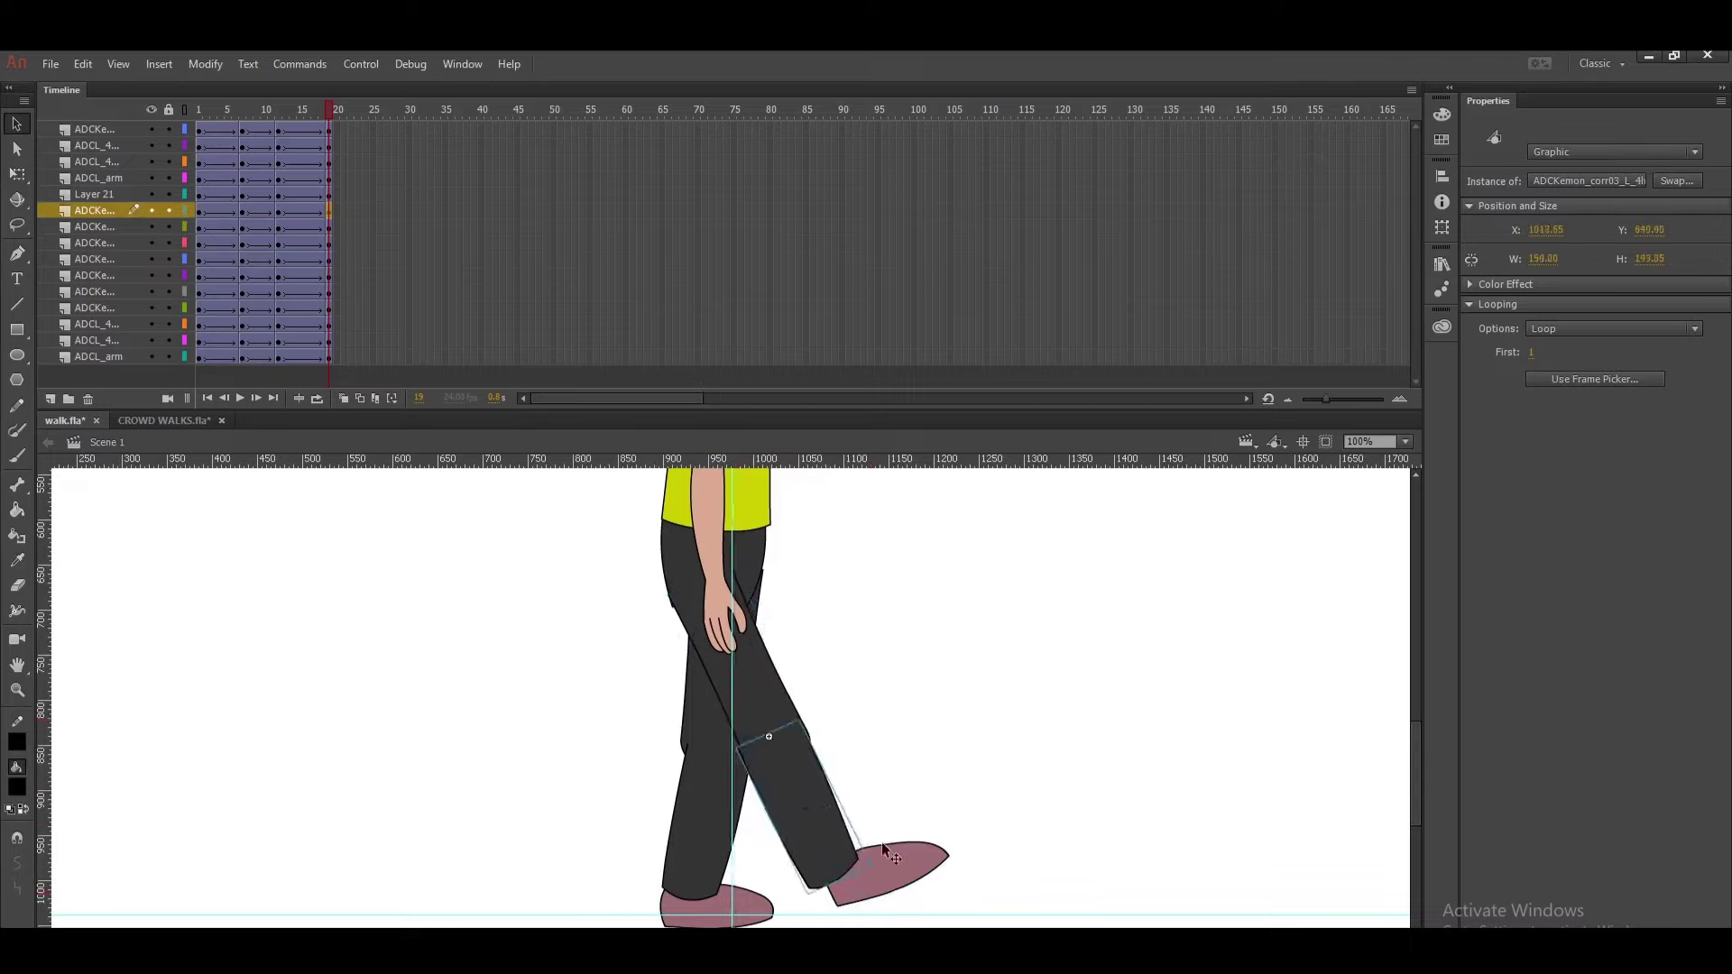
left_click_drag(880, 873, 866, 884)
left_click(907, 781)
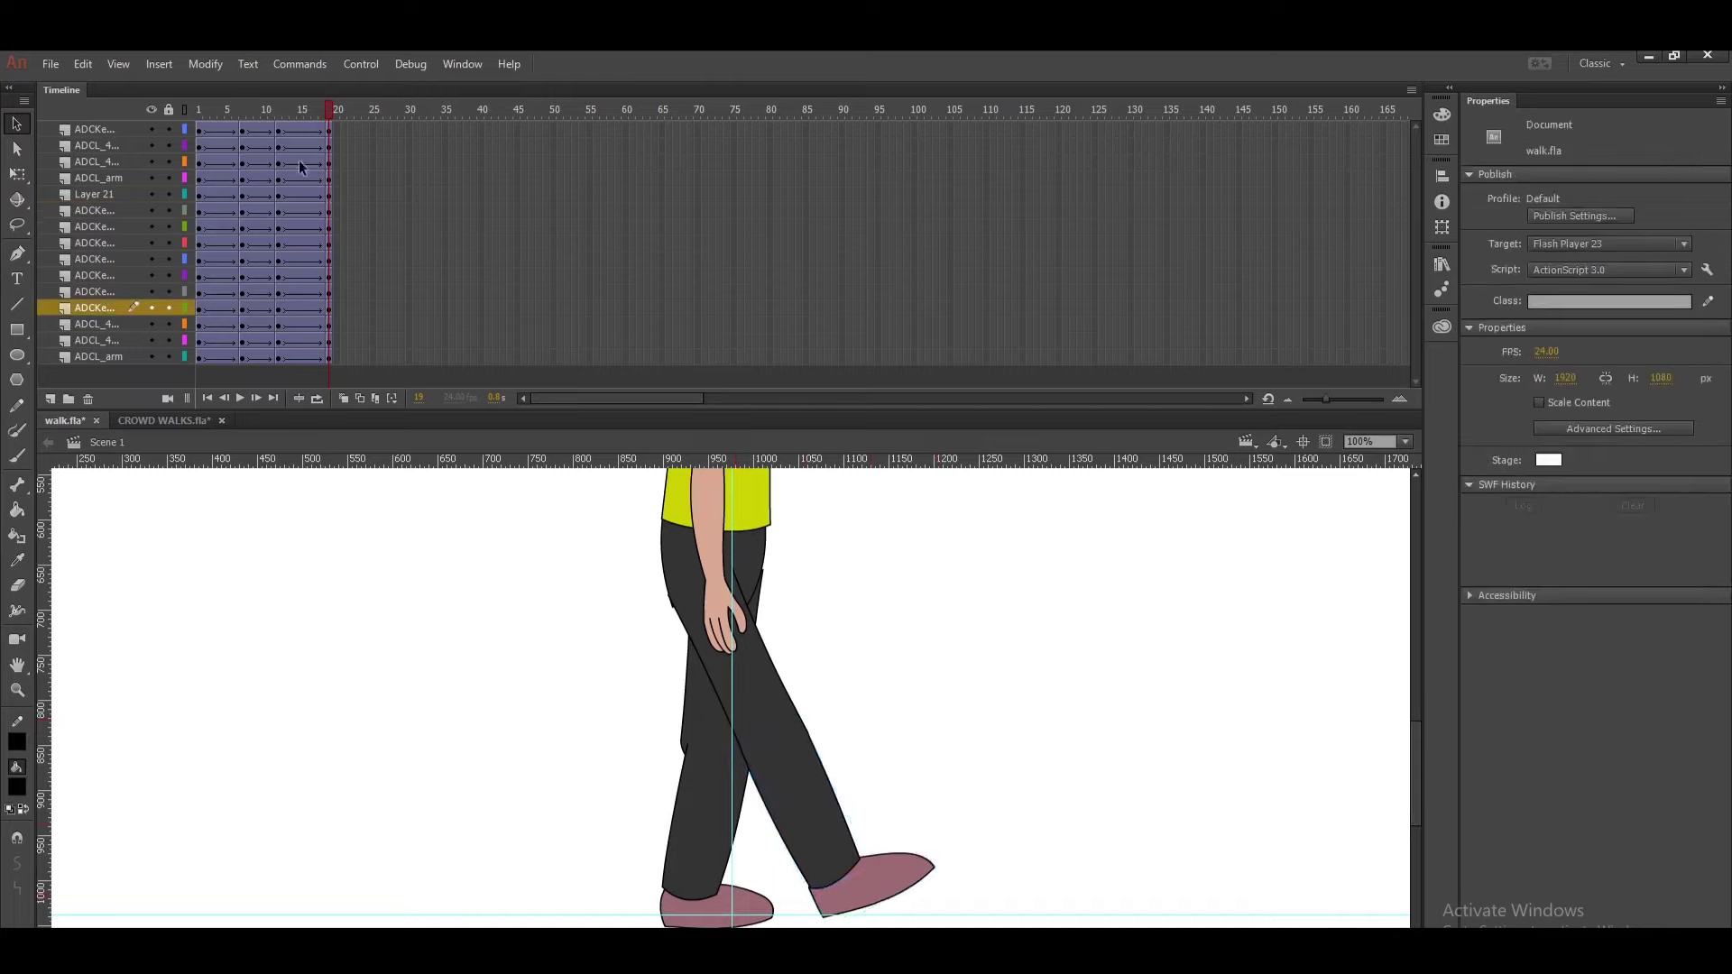
- Restack the near foot's layer directly beneath the near shin's layer, above the other leg layers, and scrub to check it
left_click_drag(260, 112, 328, 220)
left_click(868, 873)
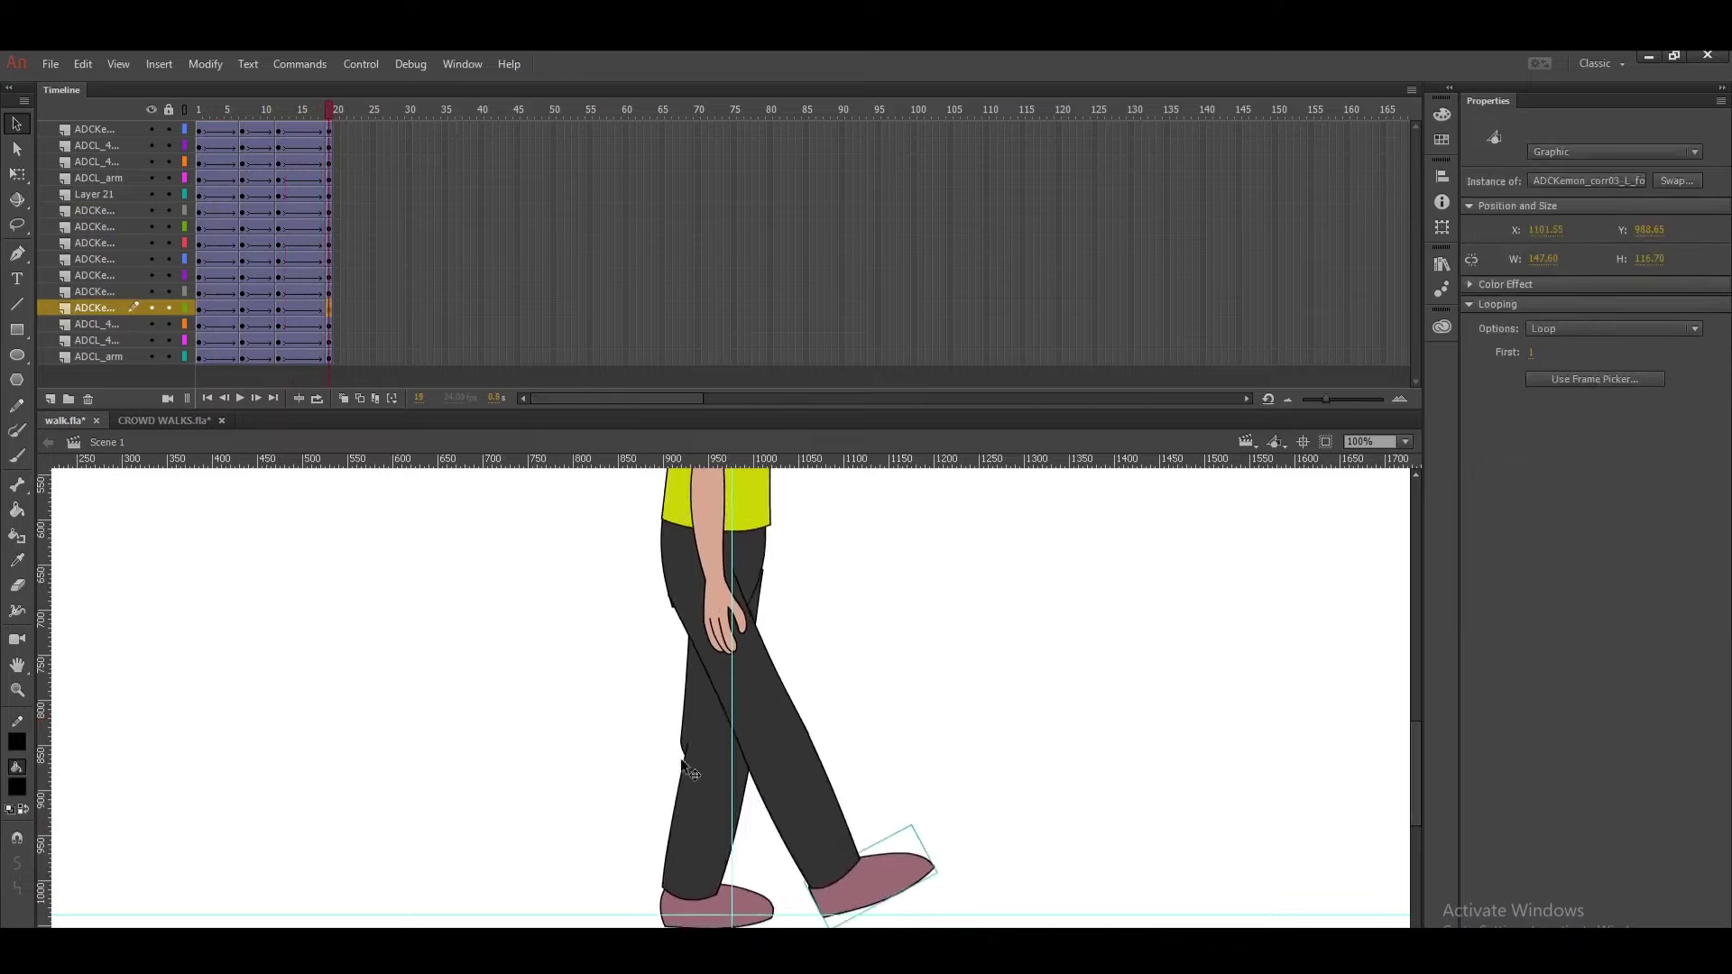
left_click(810, 815)
left_click(864, 879)
left_click(108, 308)
left_click(113, 210)
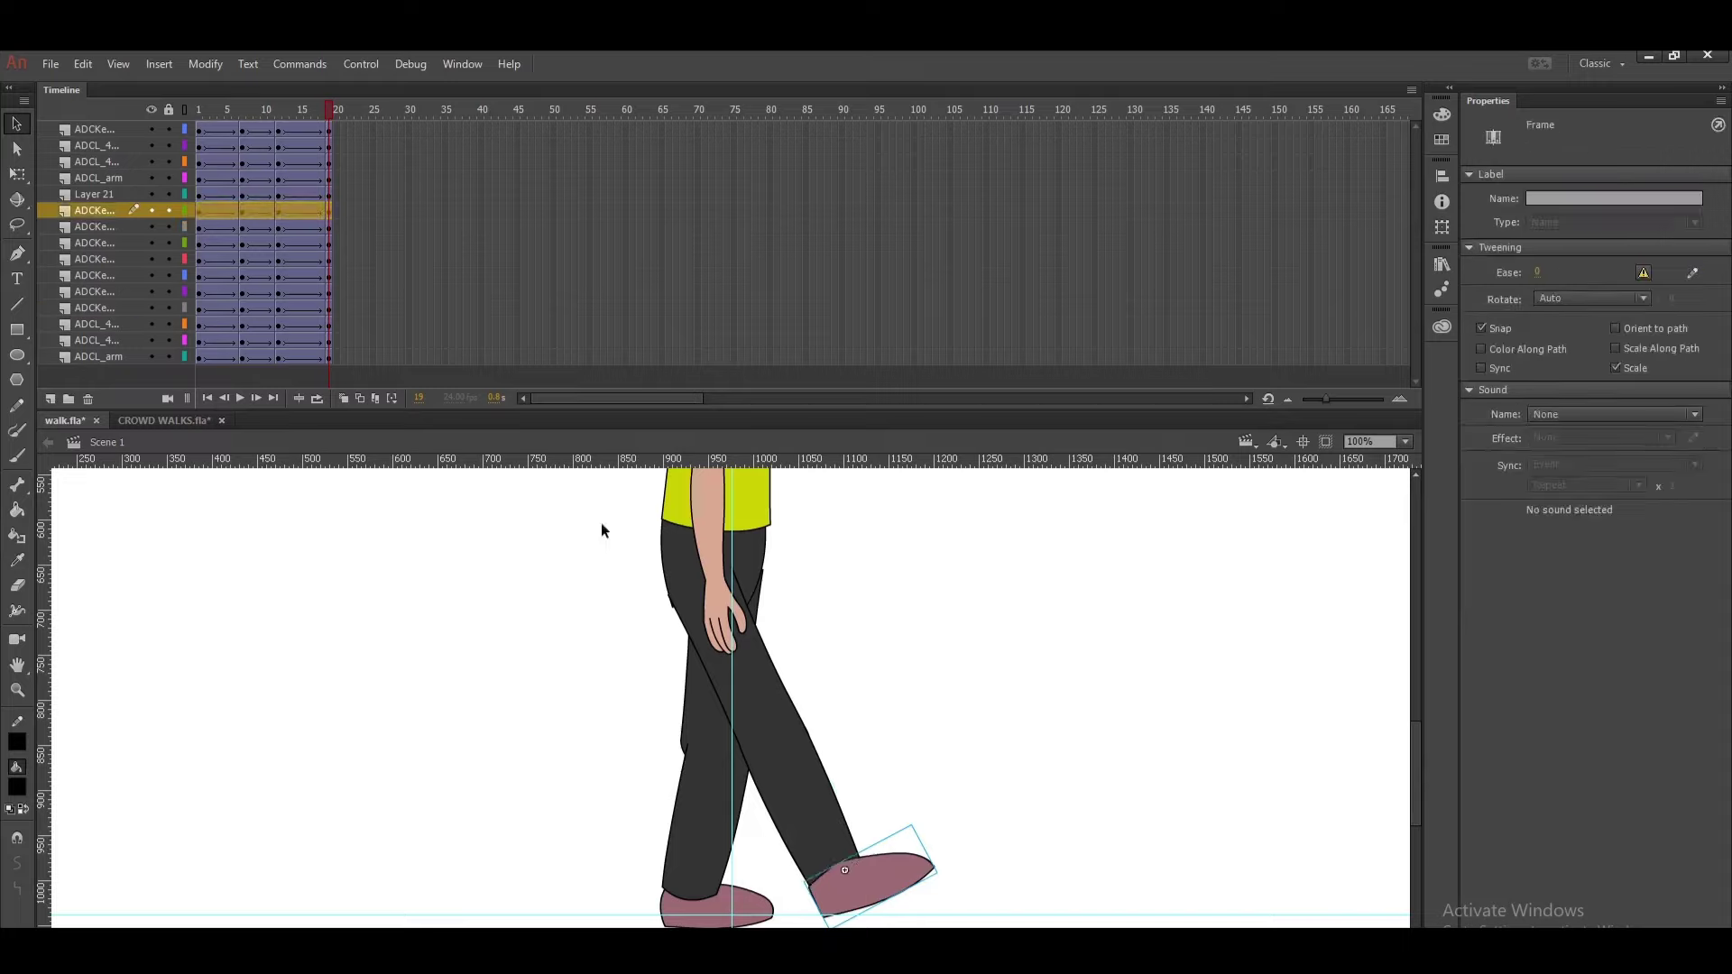
left_click(798, 794)
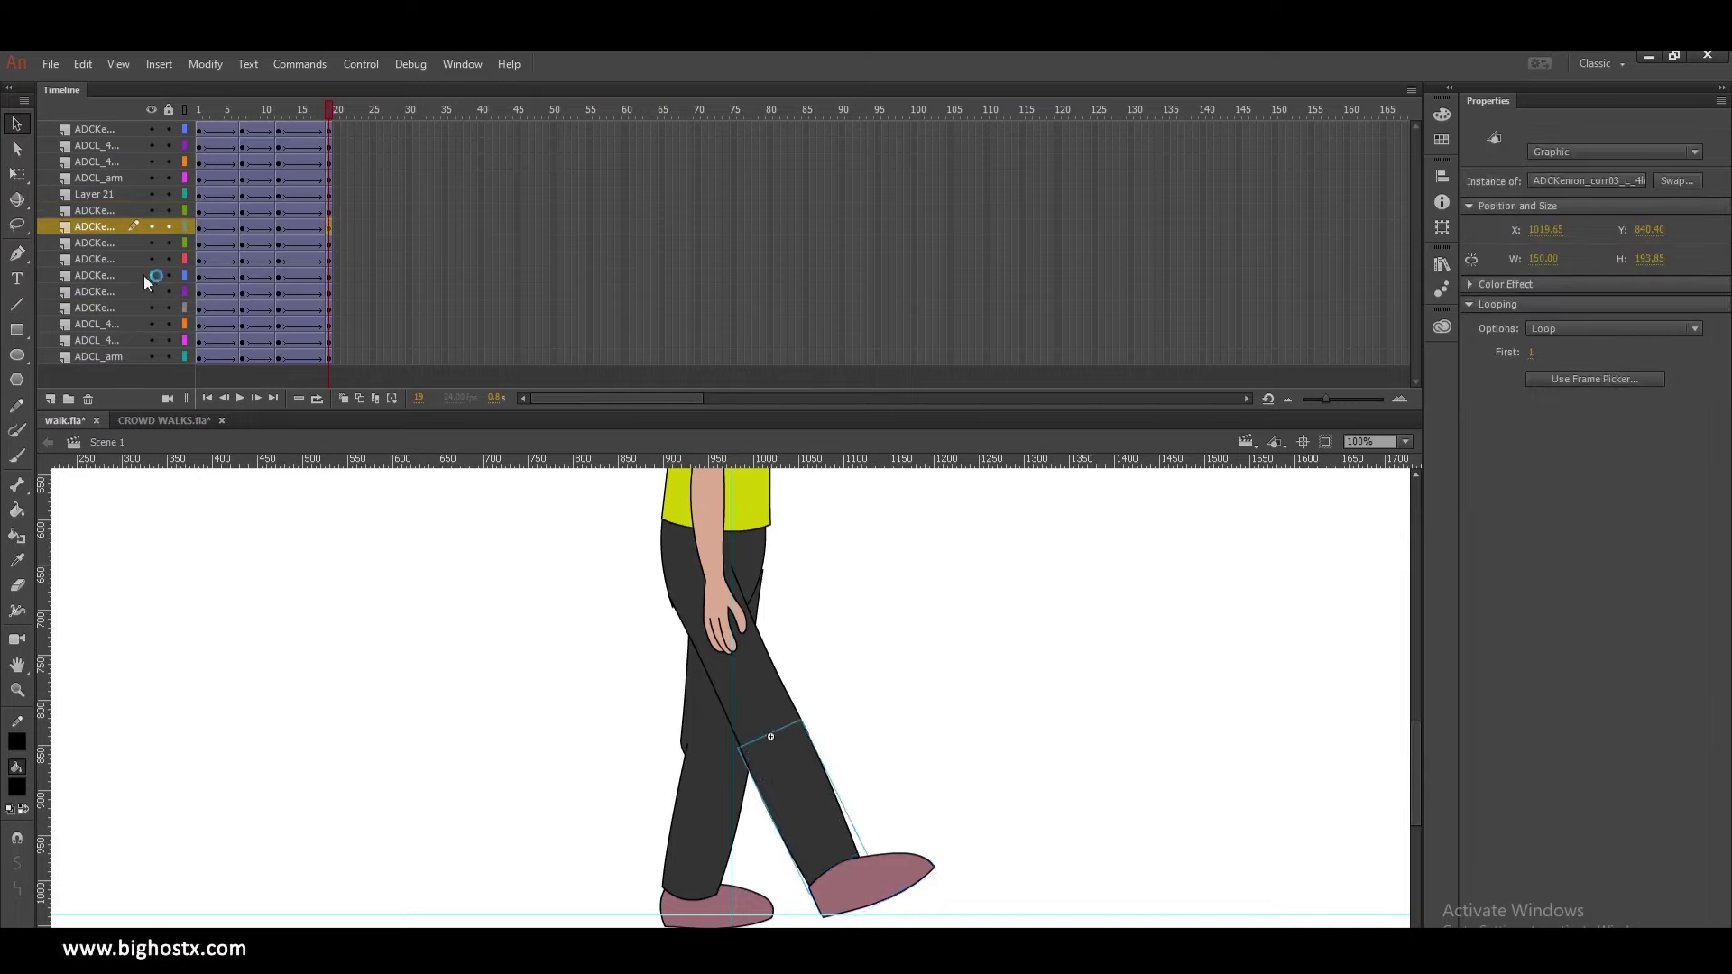
left_click(113, 209)
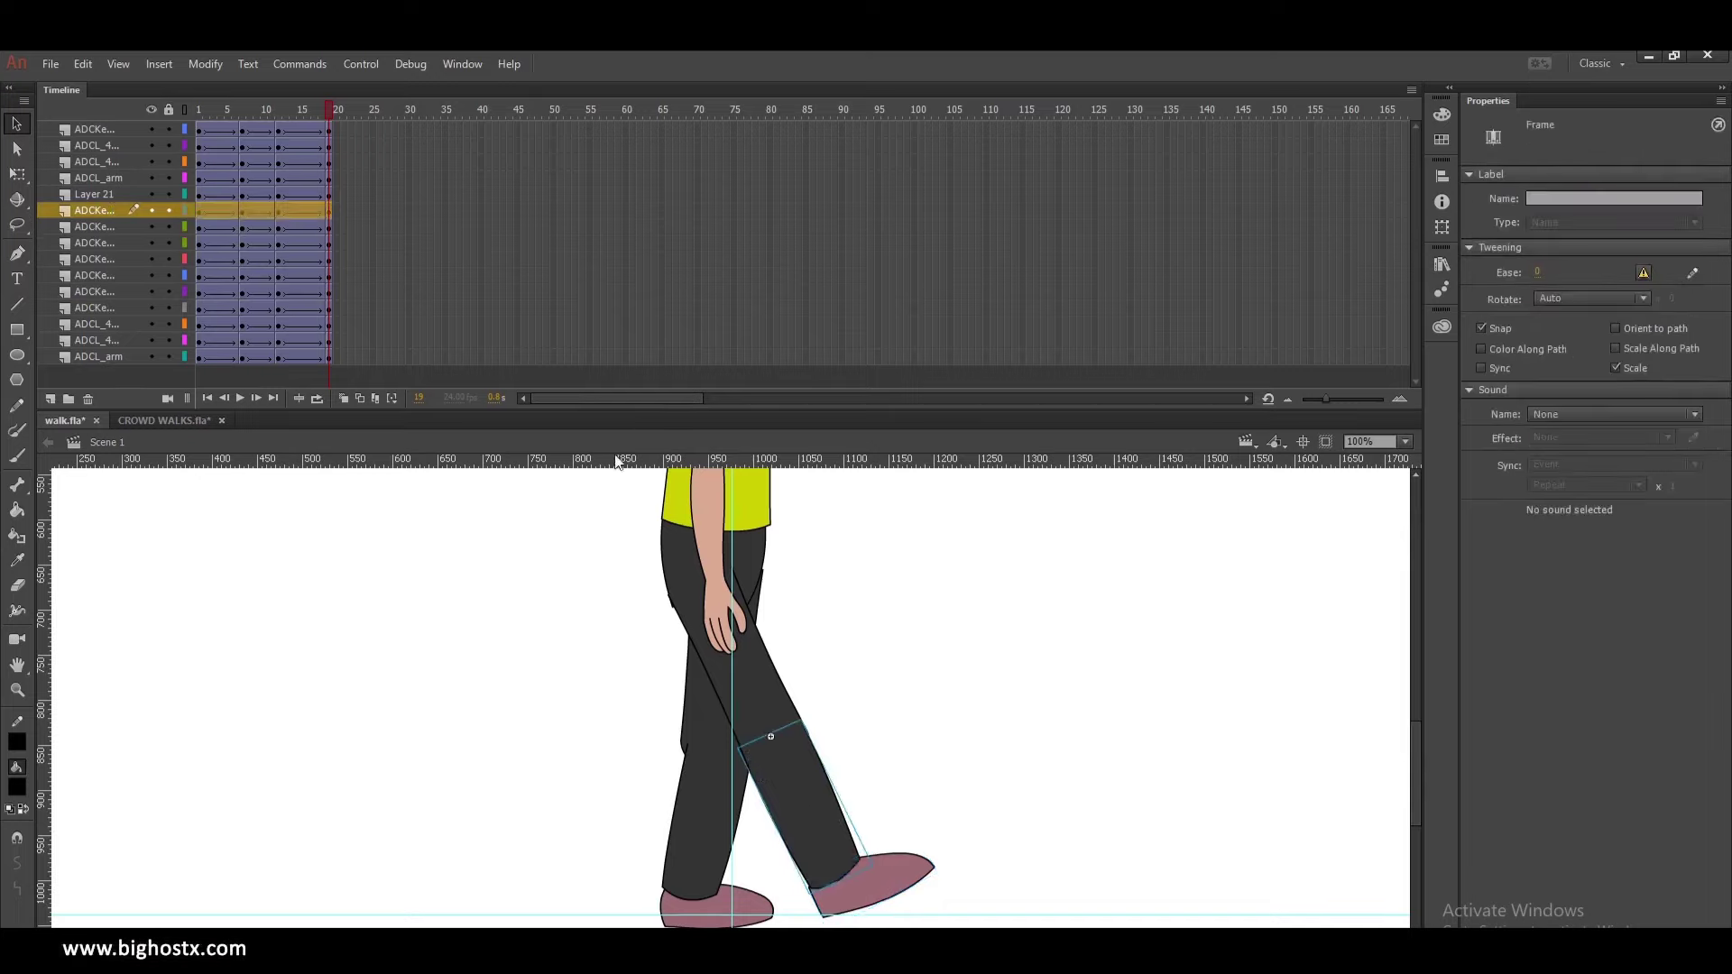
left_click_drag(308, 117, 340, 213)
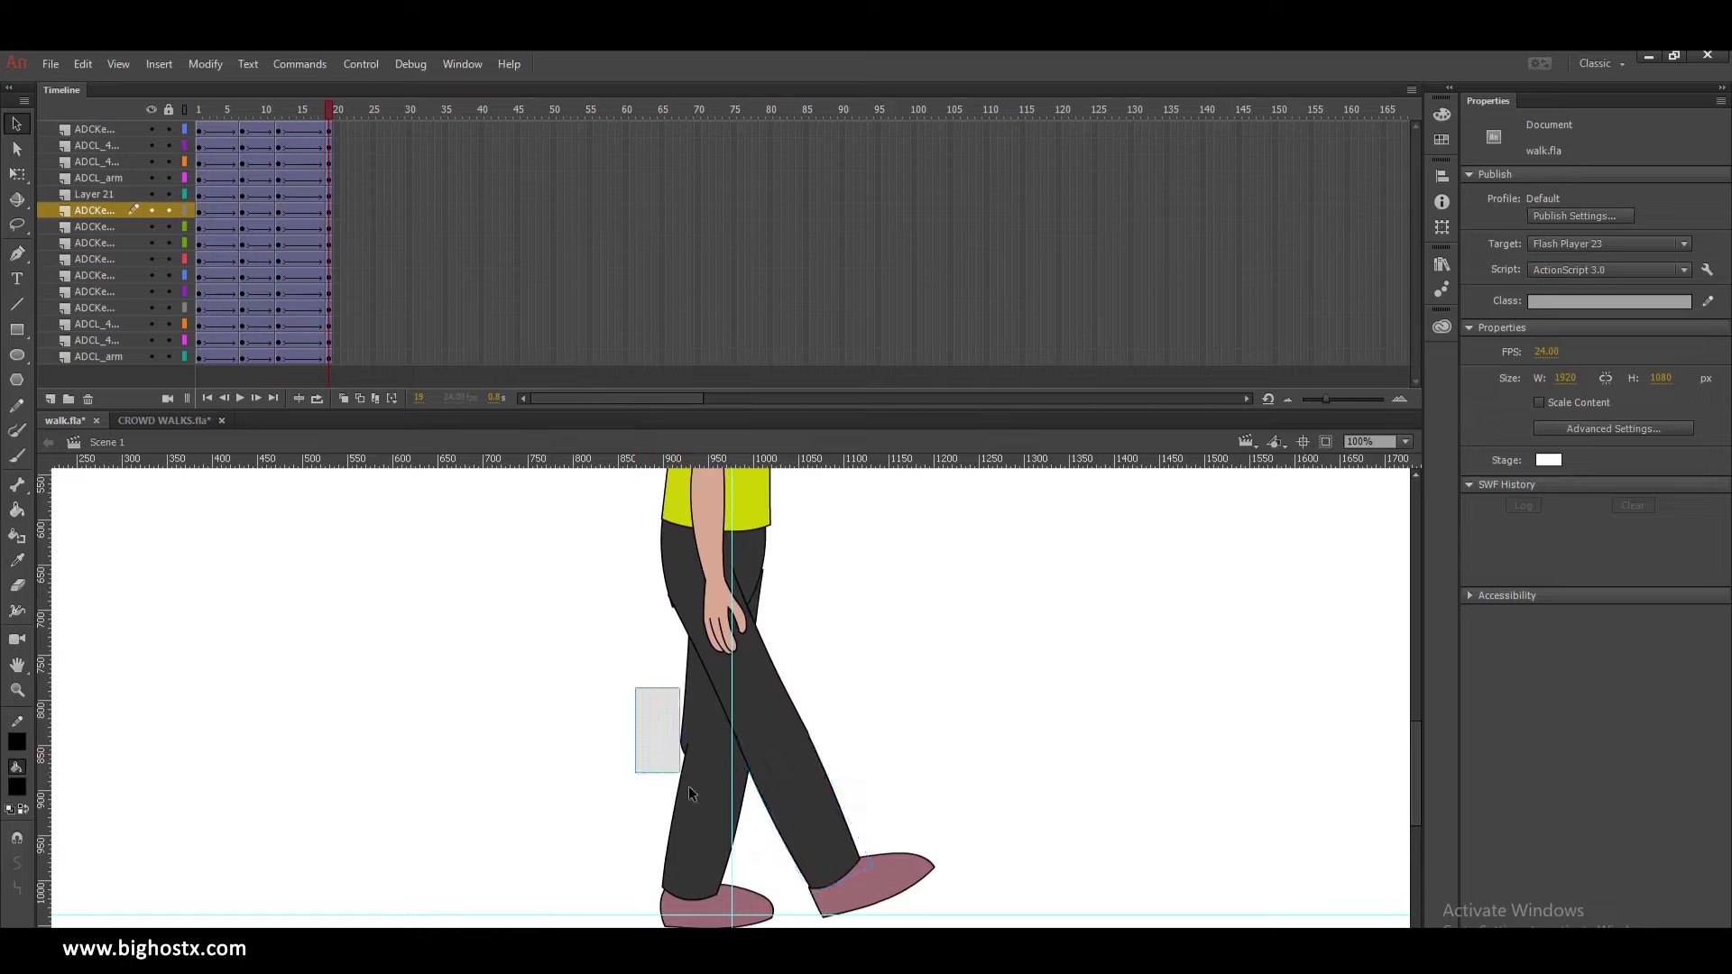
- Shift the supporting thigh and shin slightly backward, and place the supporting foot under the shin on the ground guide
left_click_drag(686, 785, 692, 787)
left_click_drag(702, 729, 694, 730)
left_click_drag(697, 823, 690, 821)
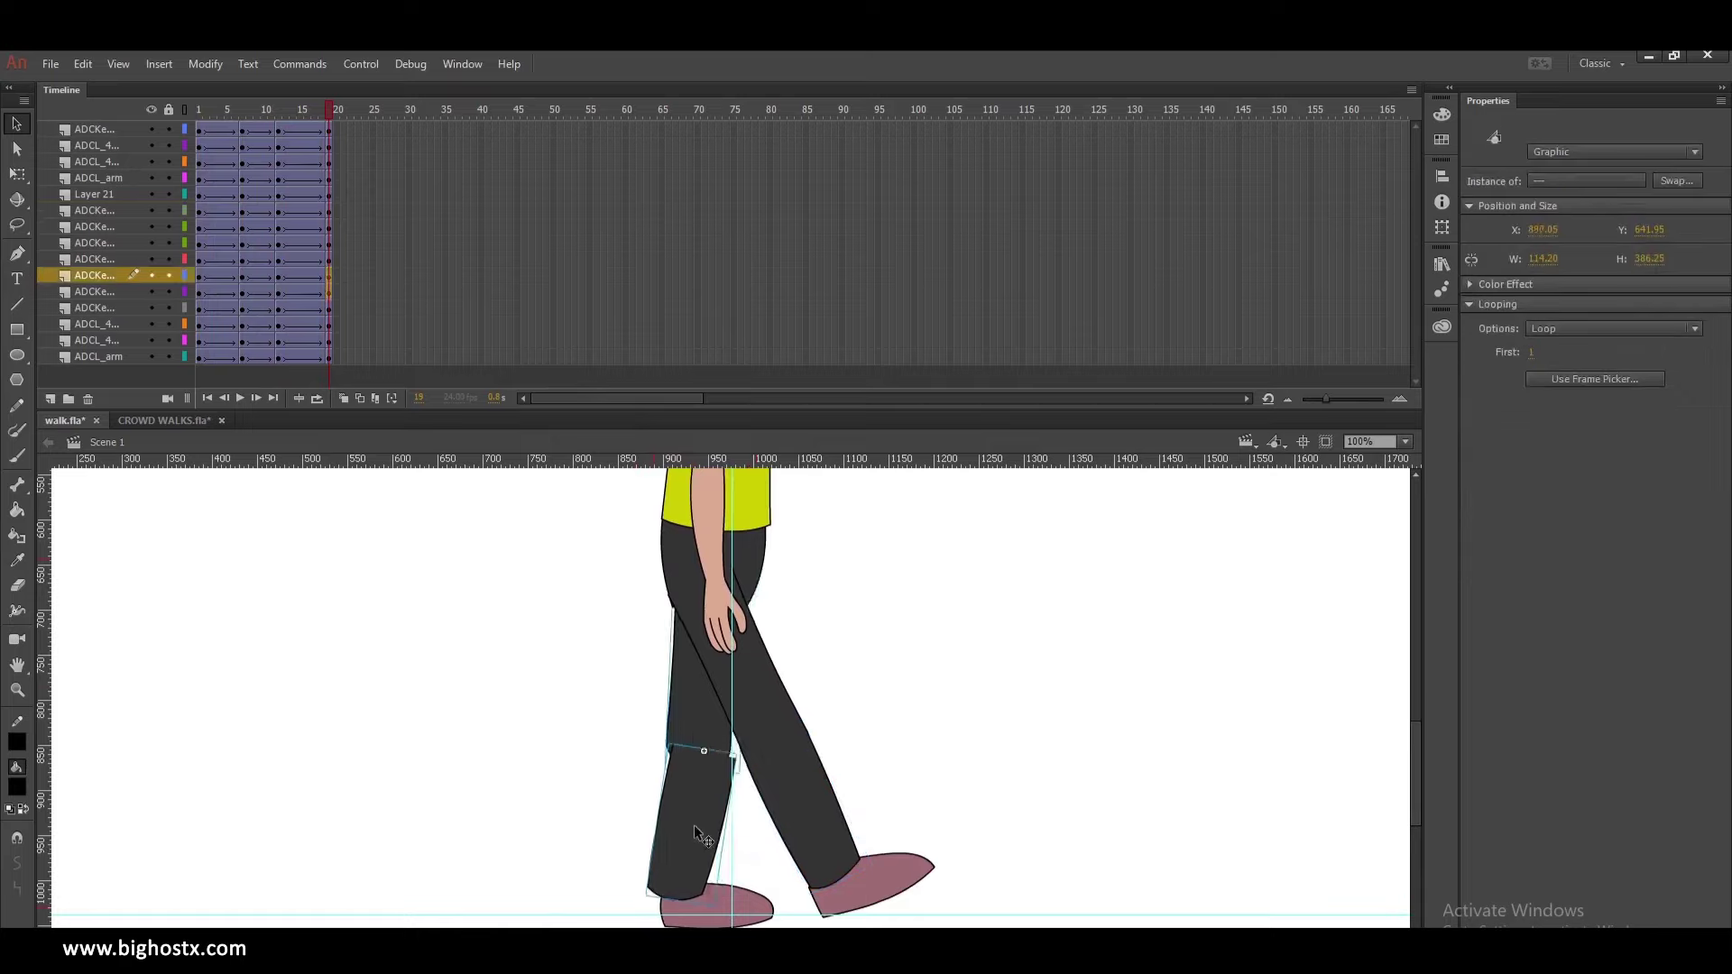
key("ctrl+z")
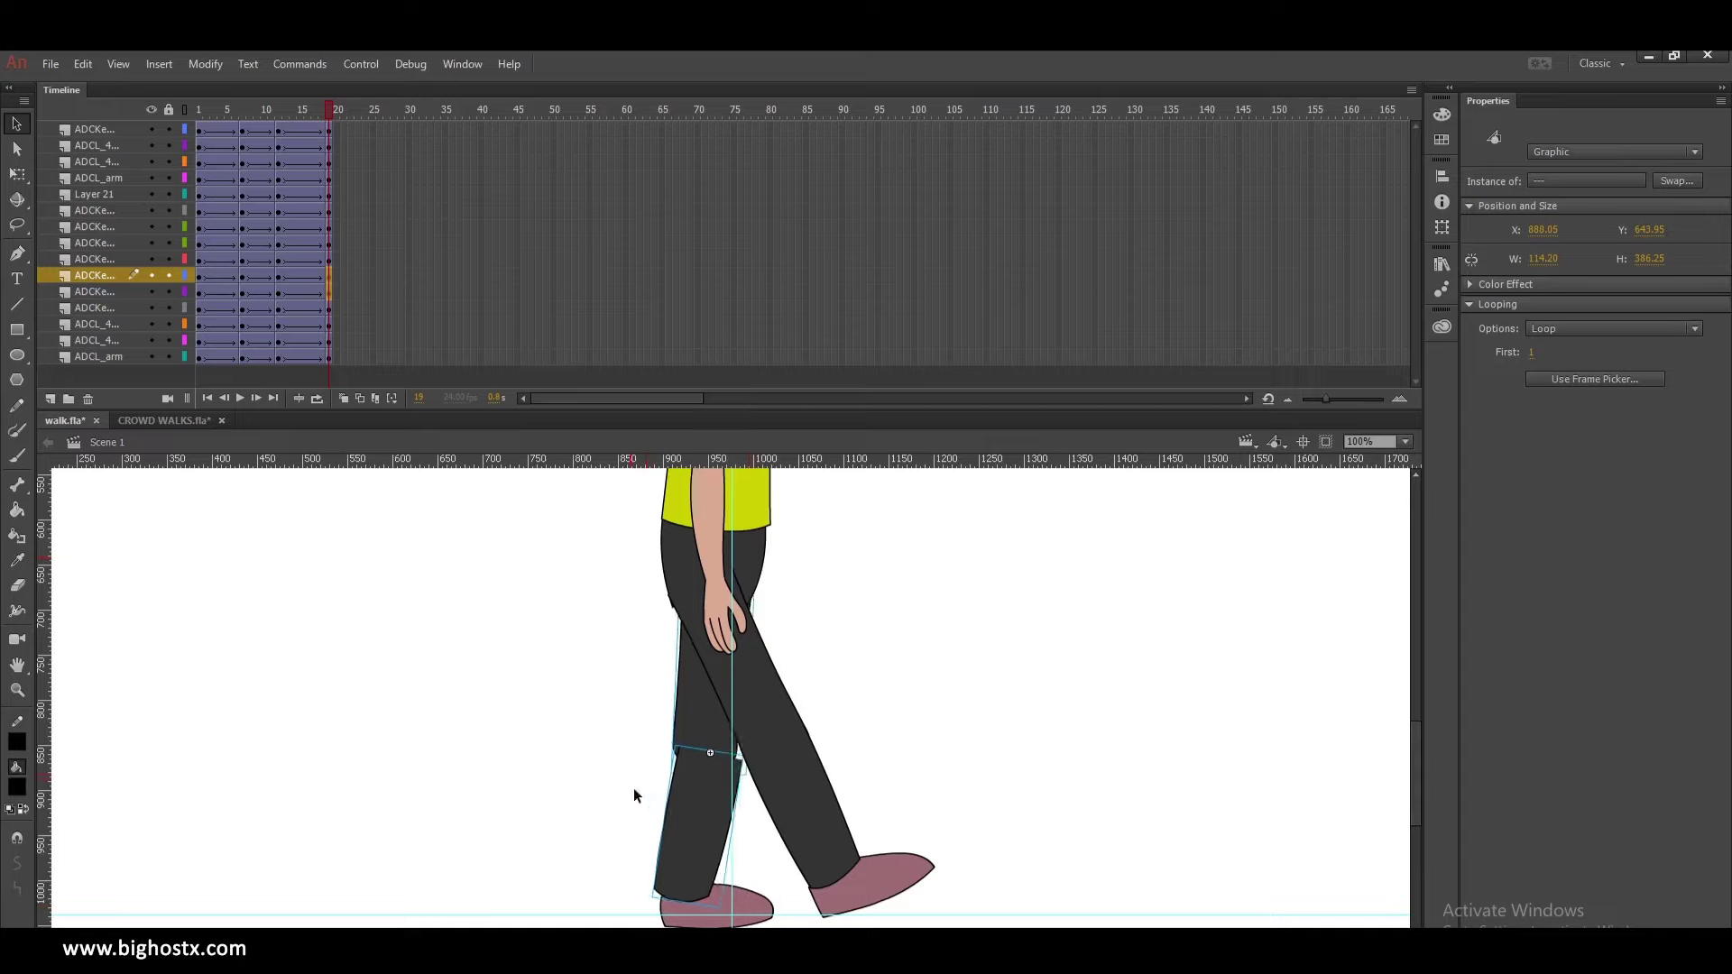
left_click(633, 792)
left_click_drag(693, 796, 685, 794)
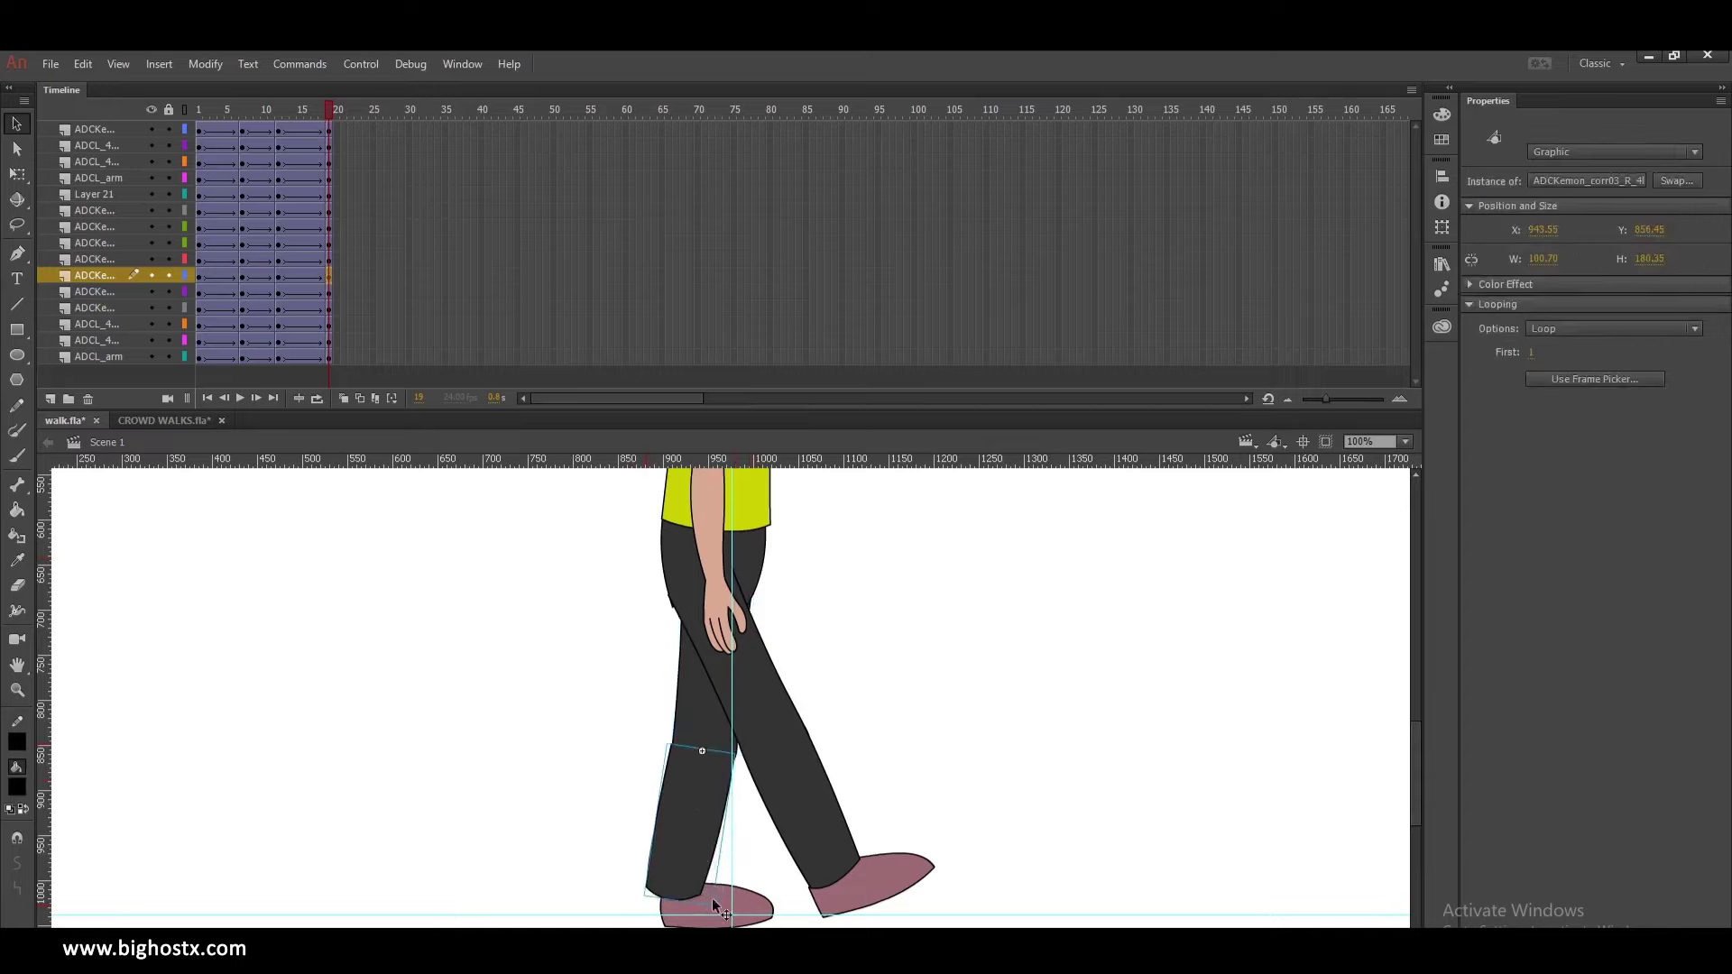
left_click_drag(712, 897, 695, 887)
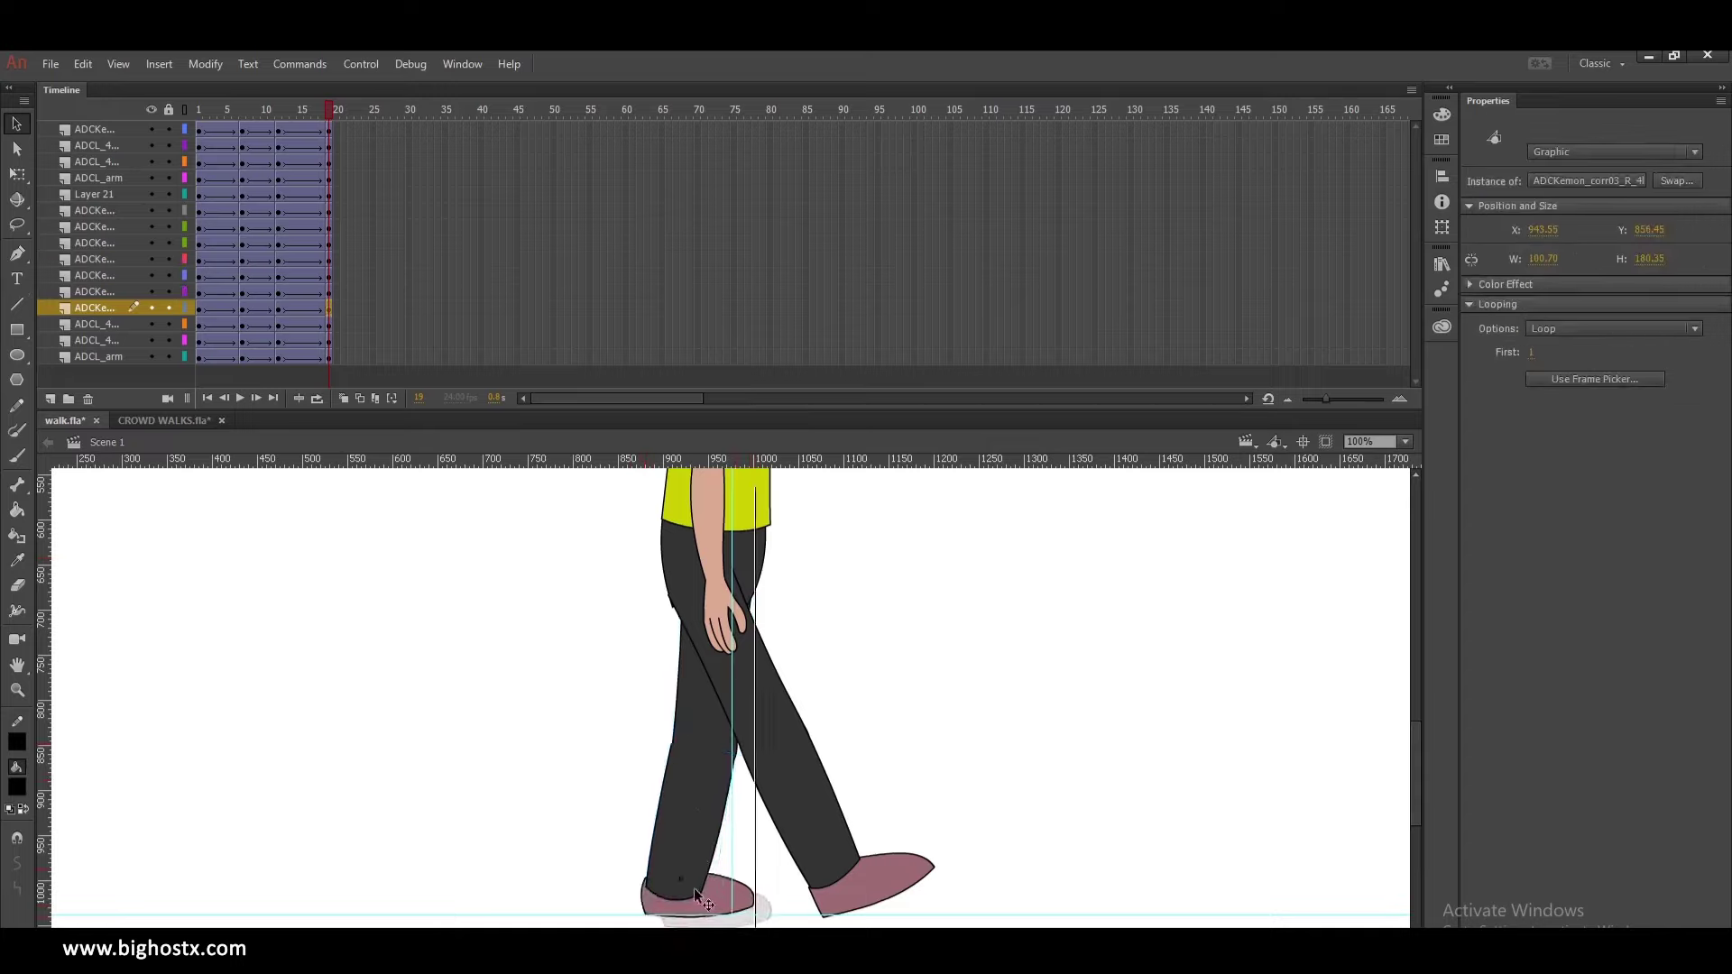
- Select the near thigh, shin and foot, set their pivot at the hip, and rotate the whole leg slightly downward
left_click(802, 721)
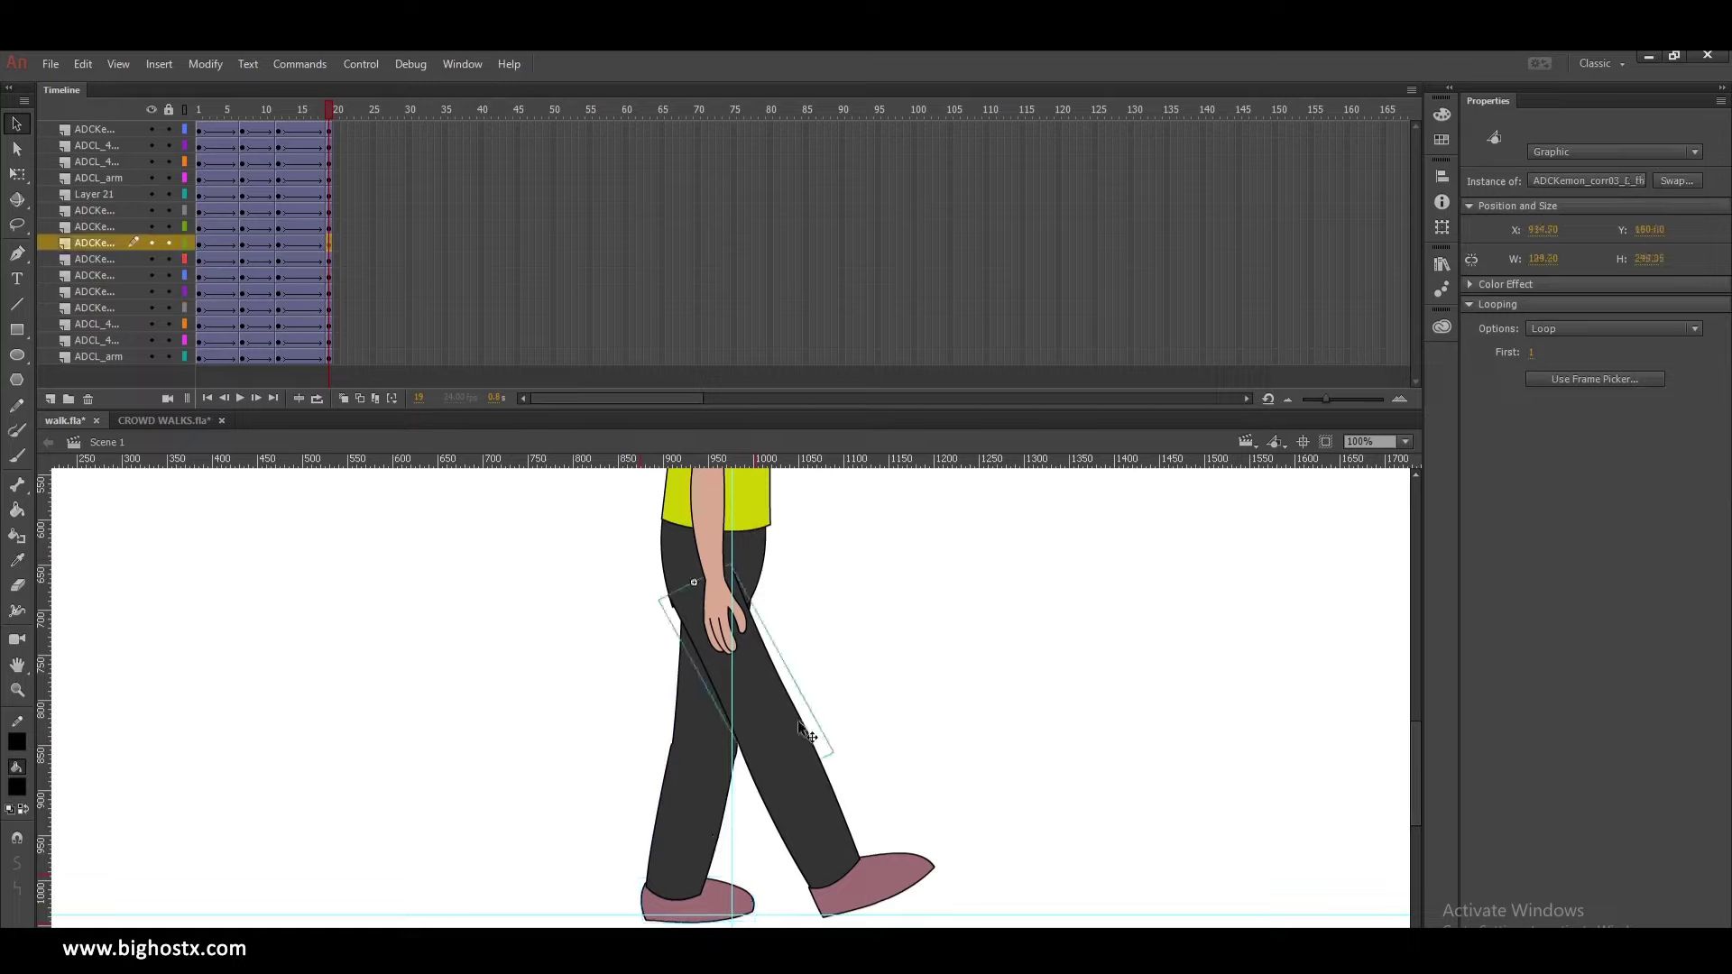
left_click(888, 883, "shift")
key("q")
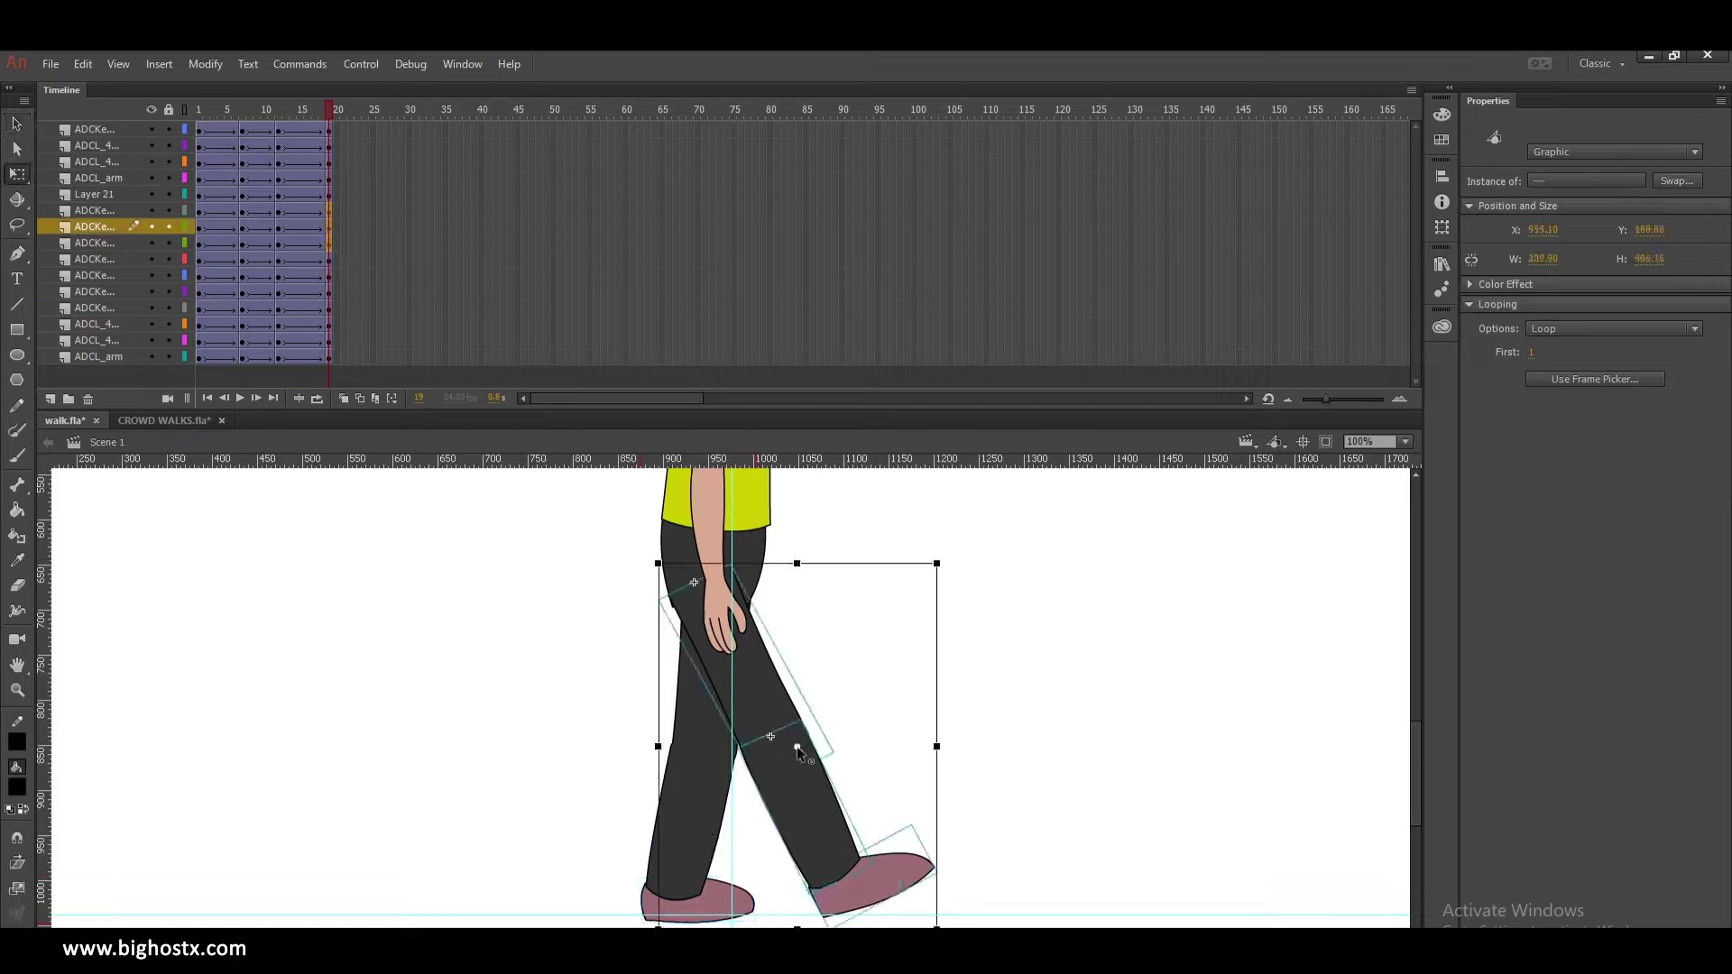
left_click_drag(798, 750, 697, 583)
mouse_move(952, 564)
left_mouse_down()
mouse_move(951, 580)
mouse_move(966, 550)
left_mouse_up()
- Select the whole supporting leg and shift it slightly backward
left_click(657, 721)
left_click_drag(607, 694, 687, 900)
left_click_drag(691, 725, 686, 720)
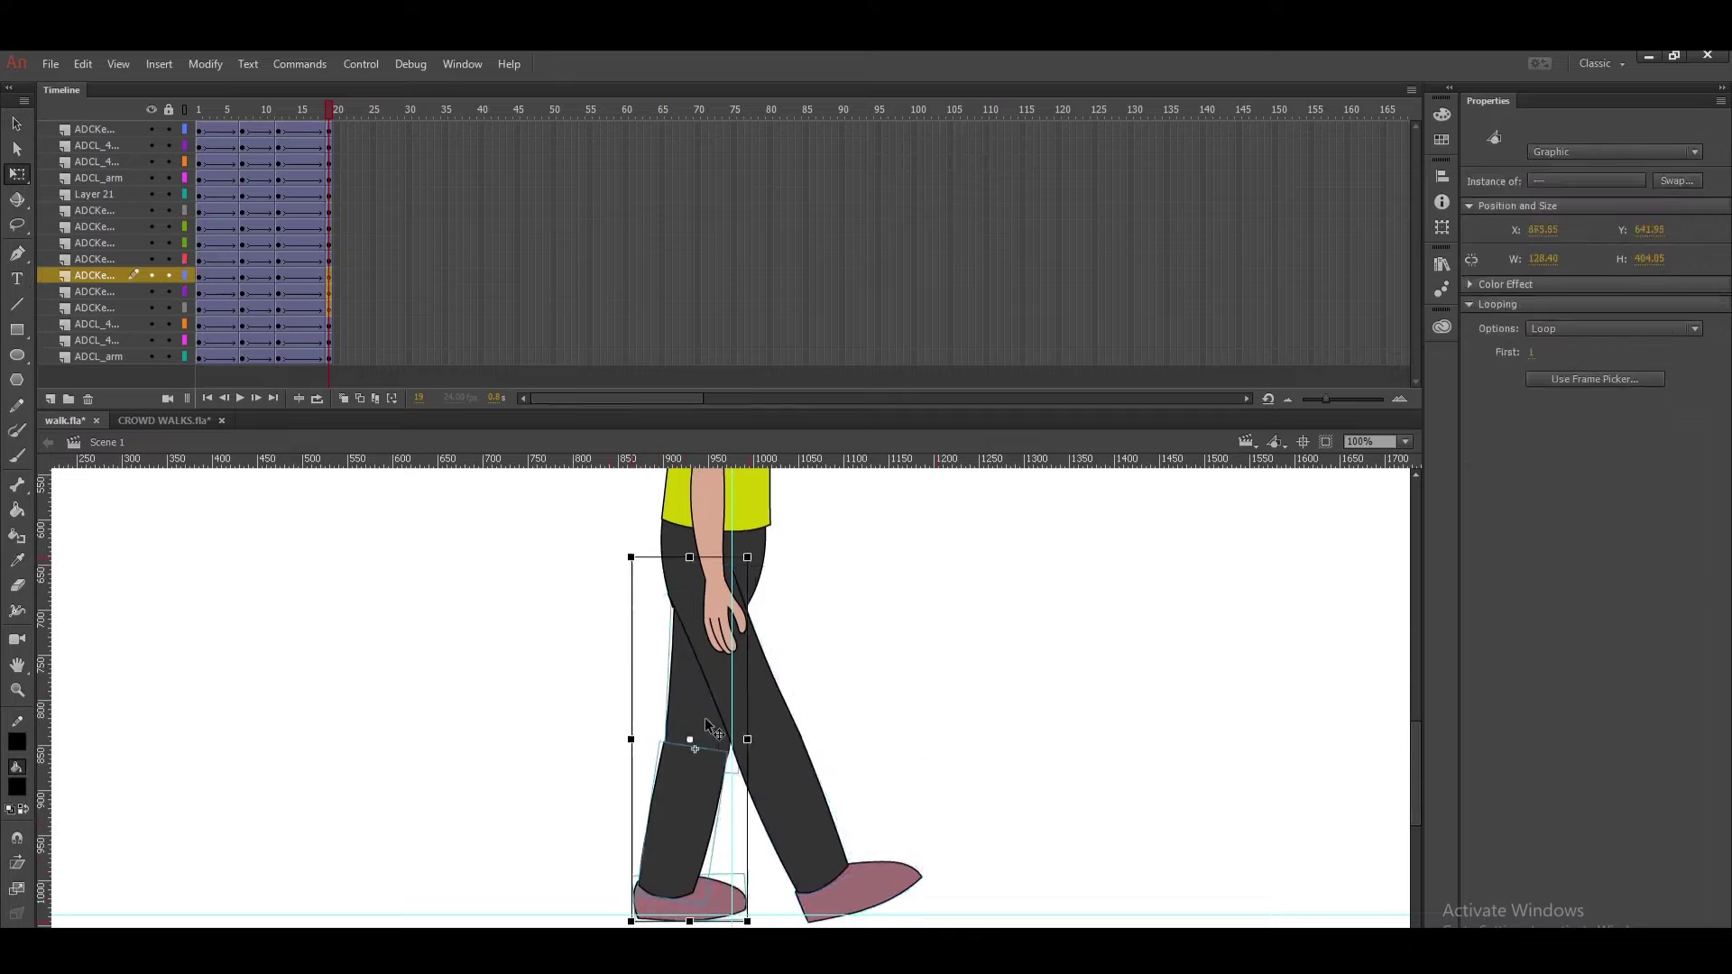
- At frame 19, select the near upper arm, forearm and hand and rotate the whole arm backward from the shoulder
left_click(852, 662)
left_click_drag(290, 112, 333, 158)
left_click_drag(893, 623, 951, 819)
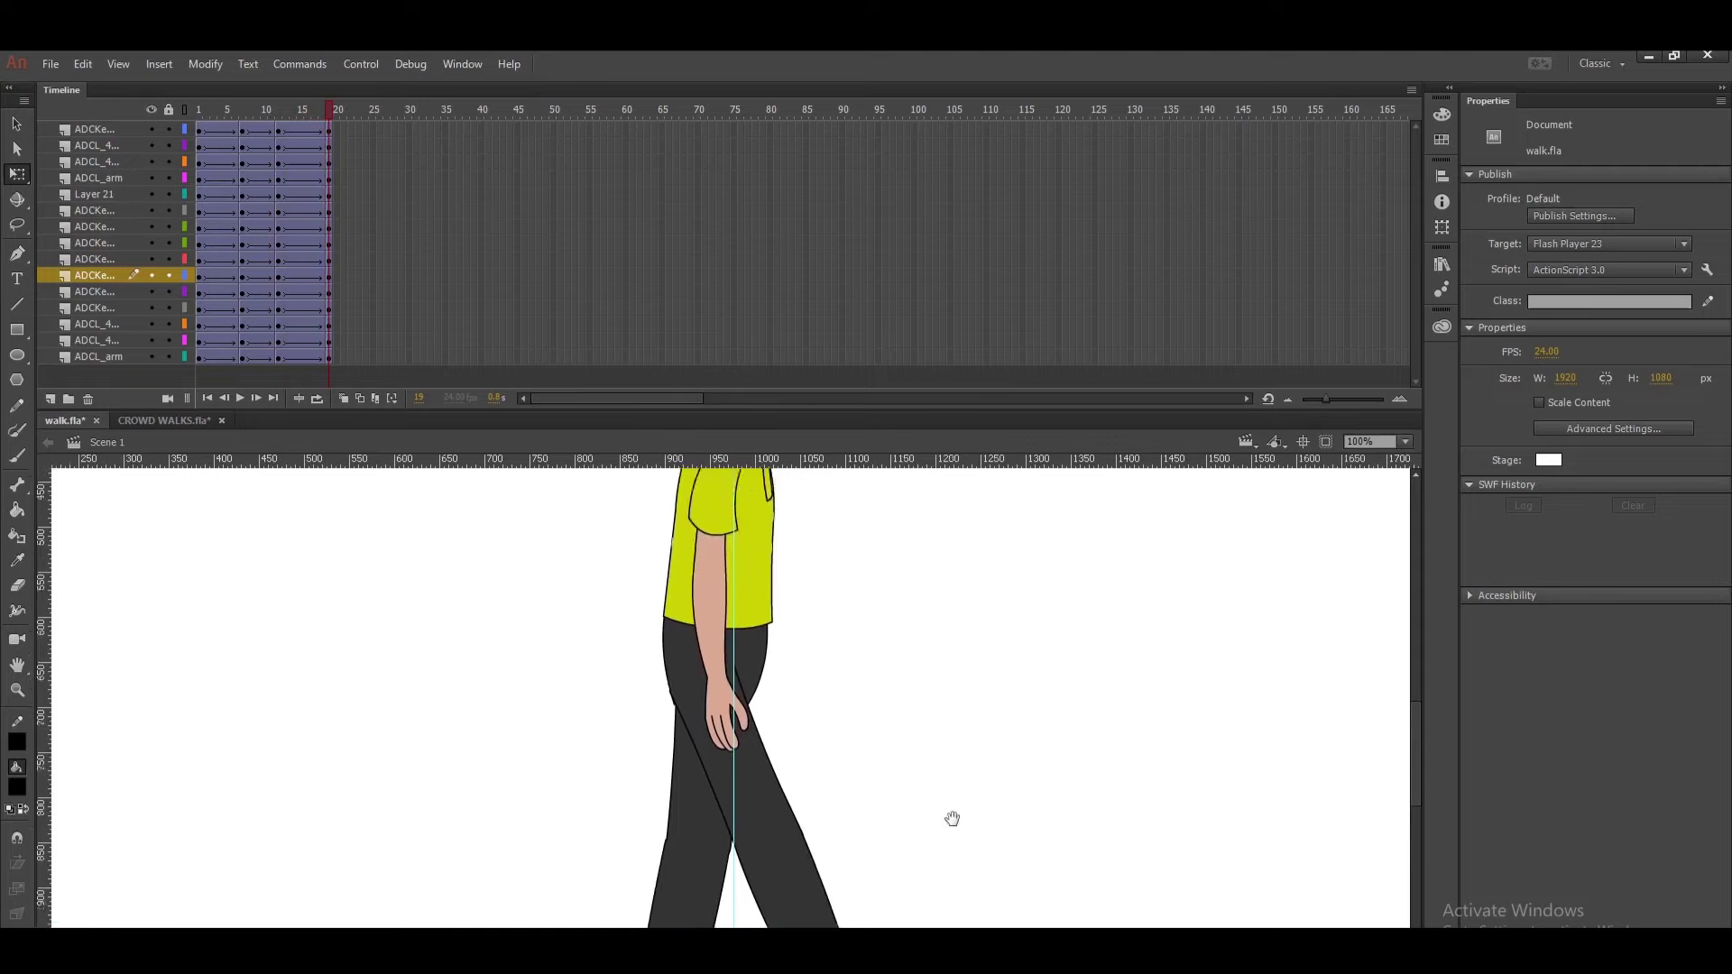
left_click(771, 629)
key("v")
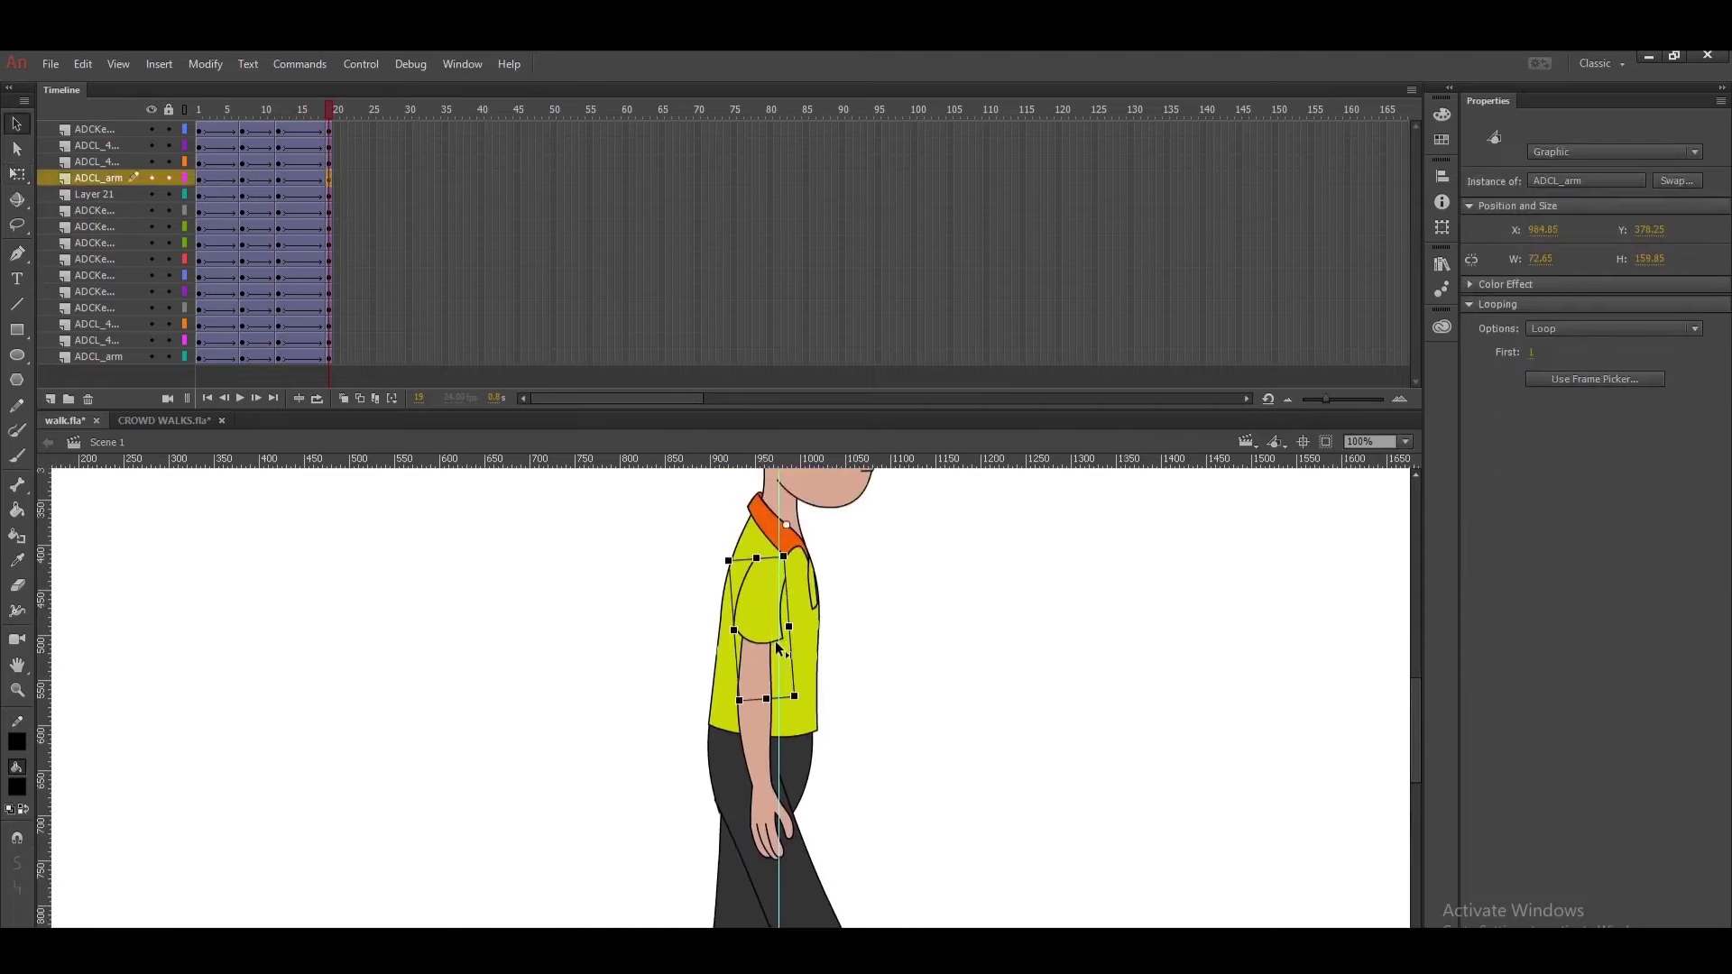
left_click(759, 735, "shift")
left_click(770, 815, "shift")
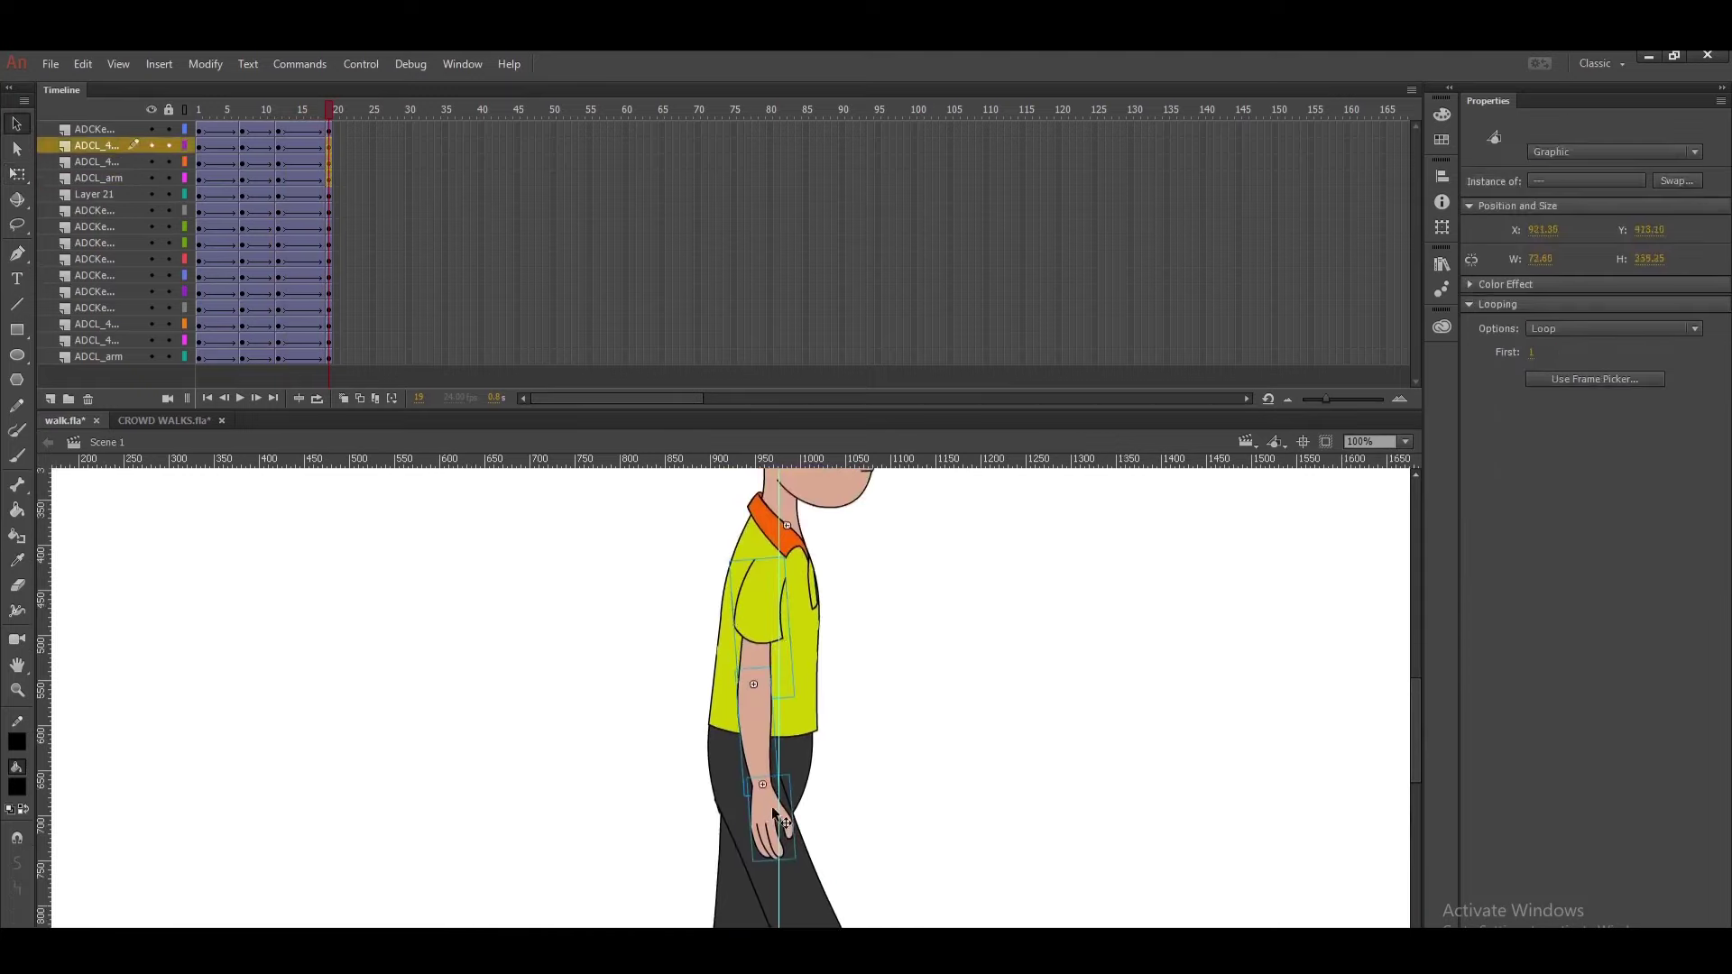
key("q")
left_click_drag(764, 714, 832, 577)
left_click(864, 587)
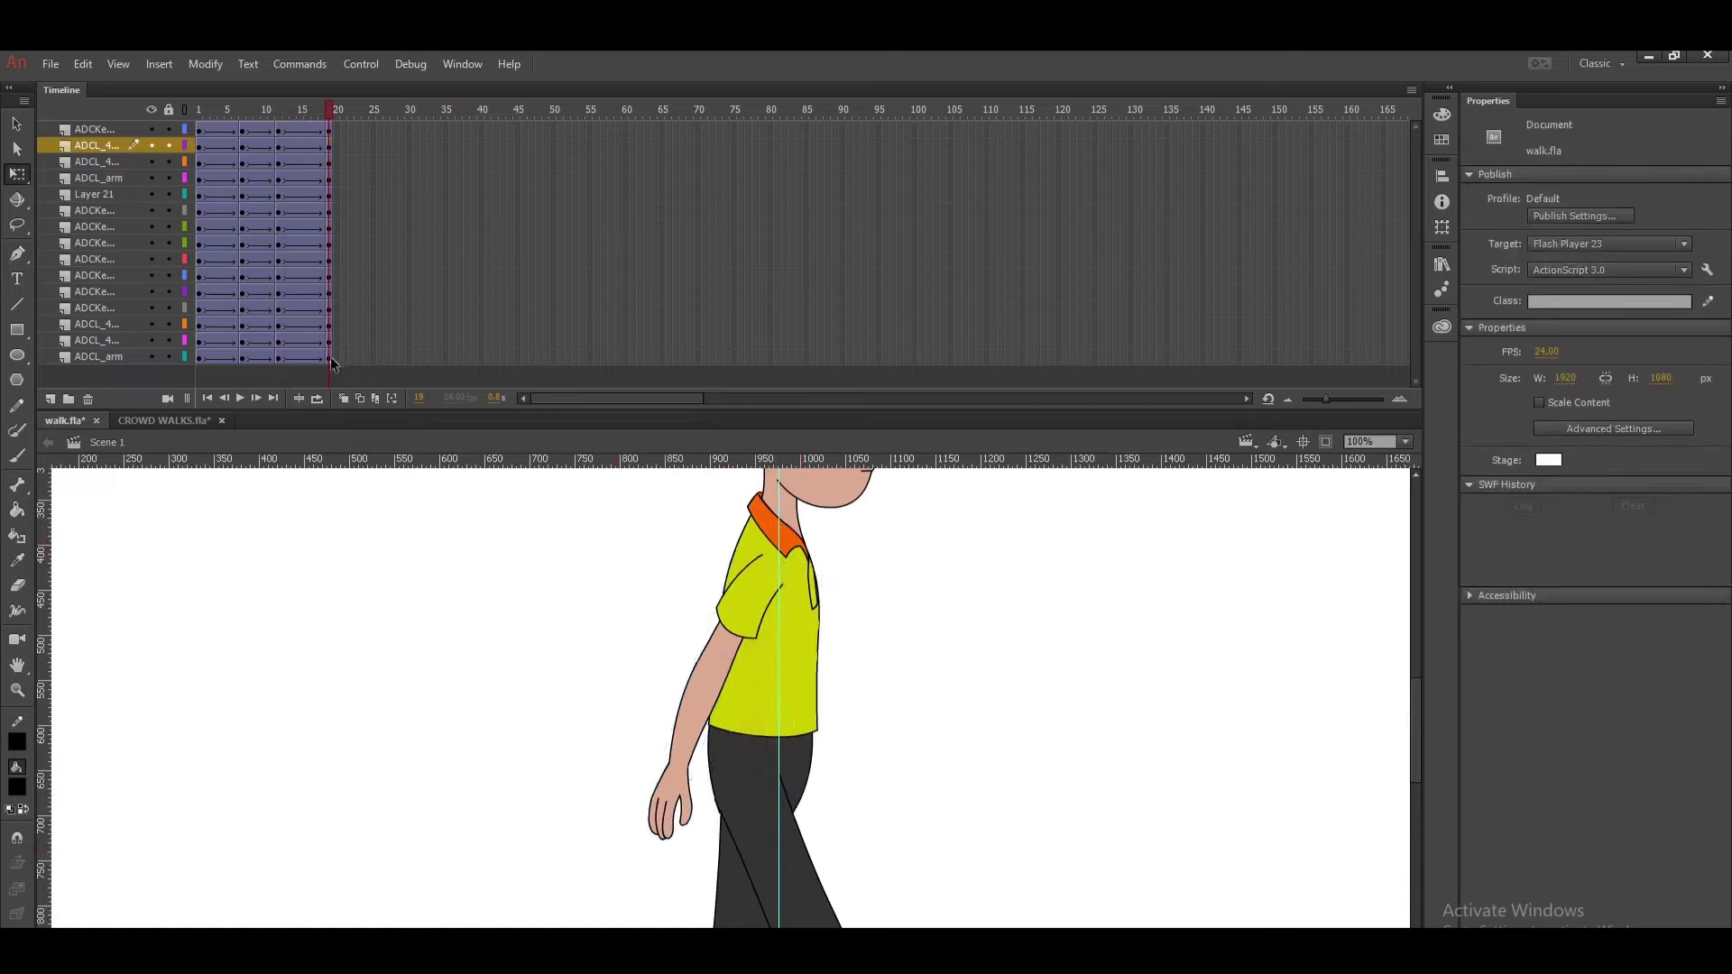
- At frame 19, swing the whole far arm forward from the shoulder and scrub through the preceding poses to check the motion
left_click_drag(328, 357, 327, 323)
left_click(809, 663)
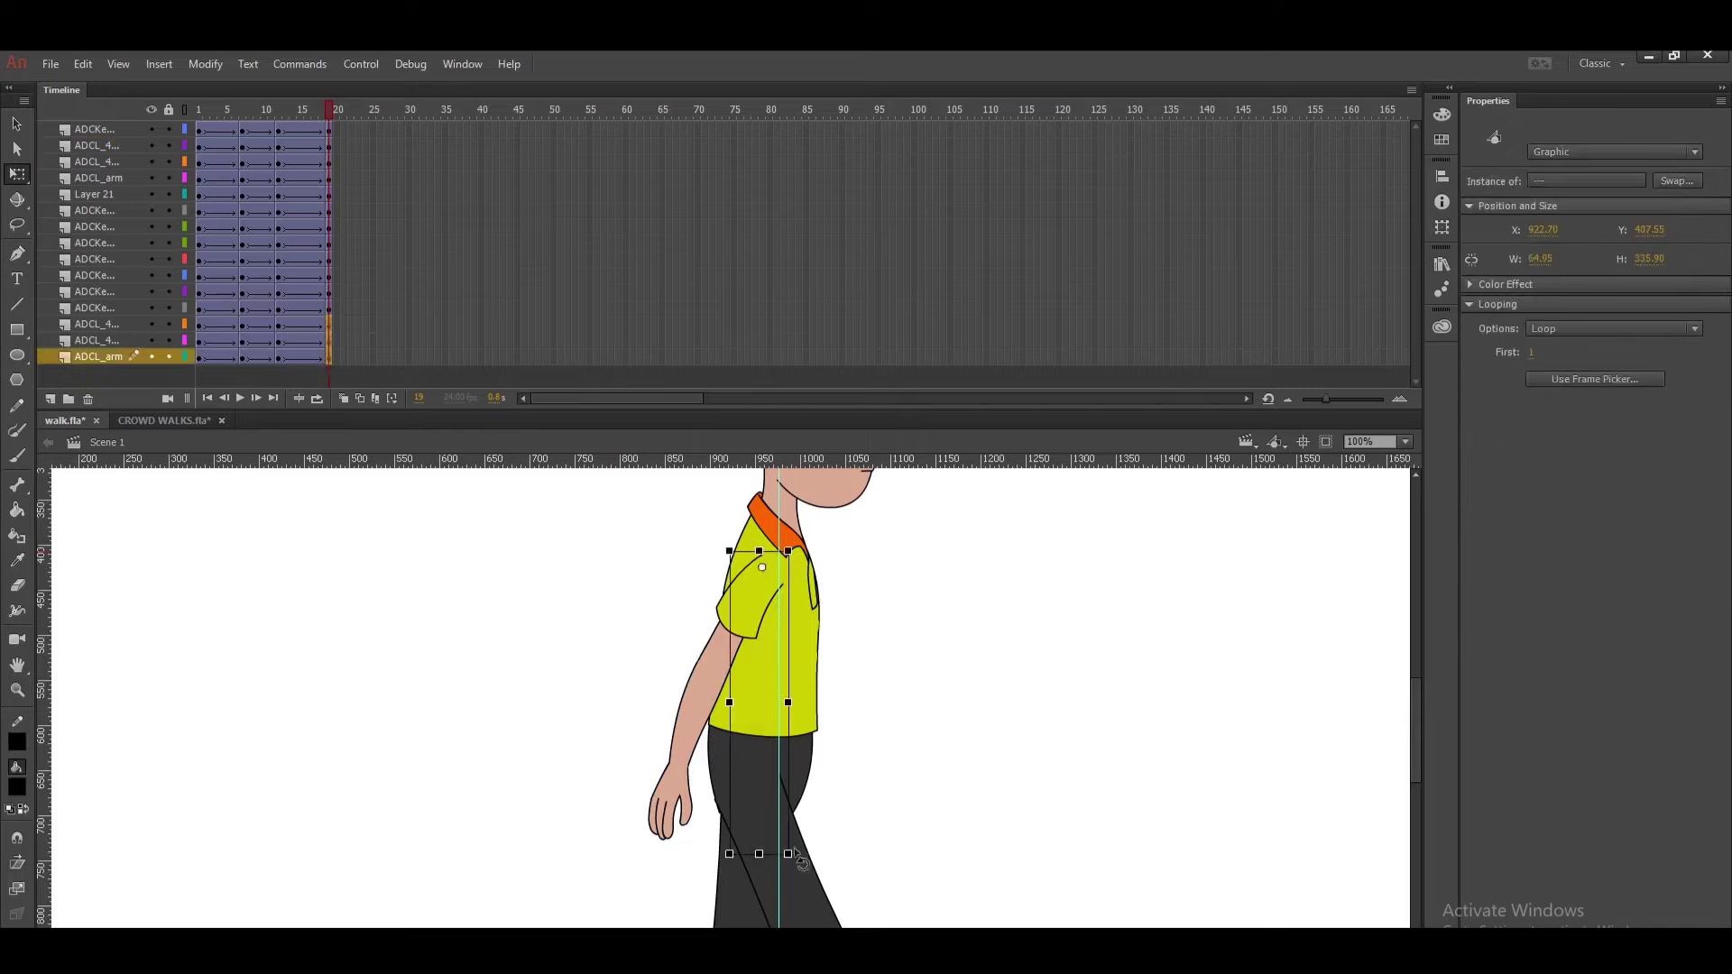
left_click_drag(799, 862, 955, 819)
left_click_drag(823, 681, 845, 692)
left_click(888, 593)
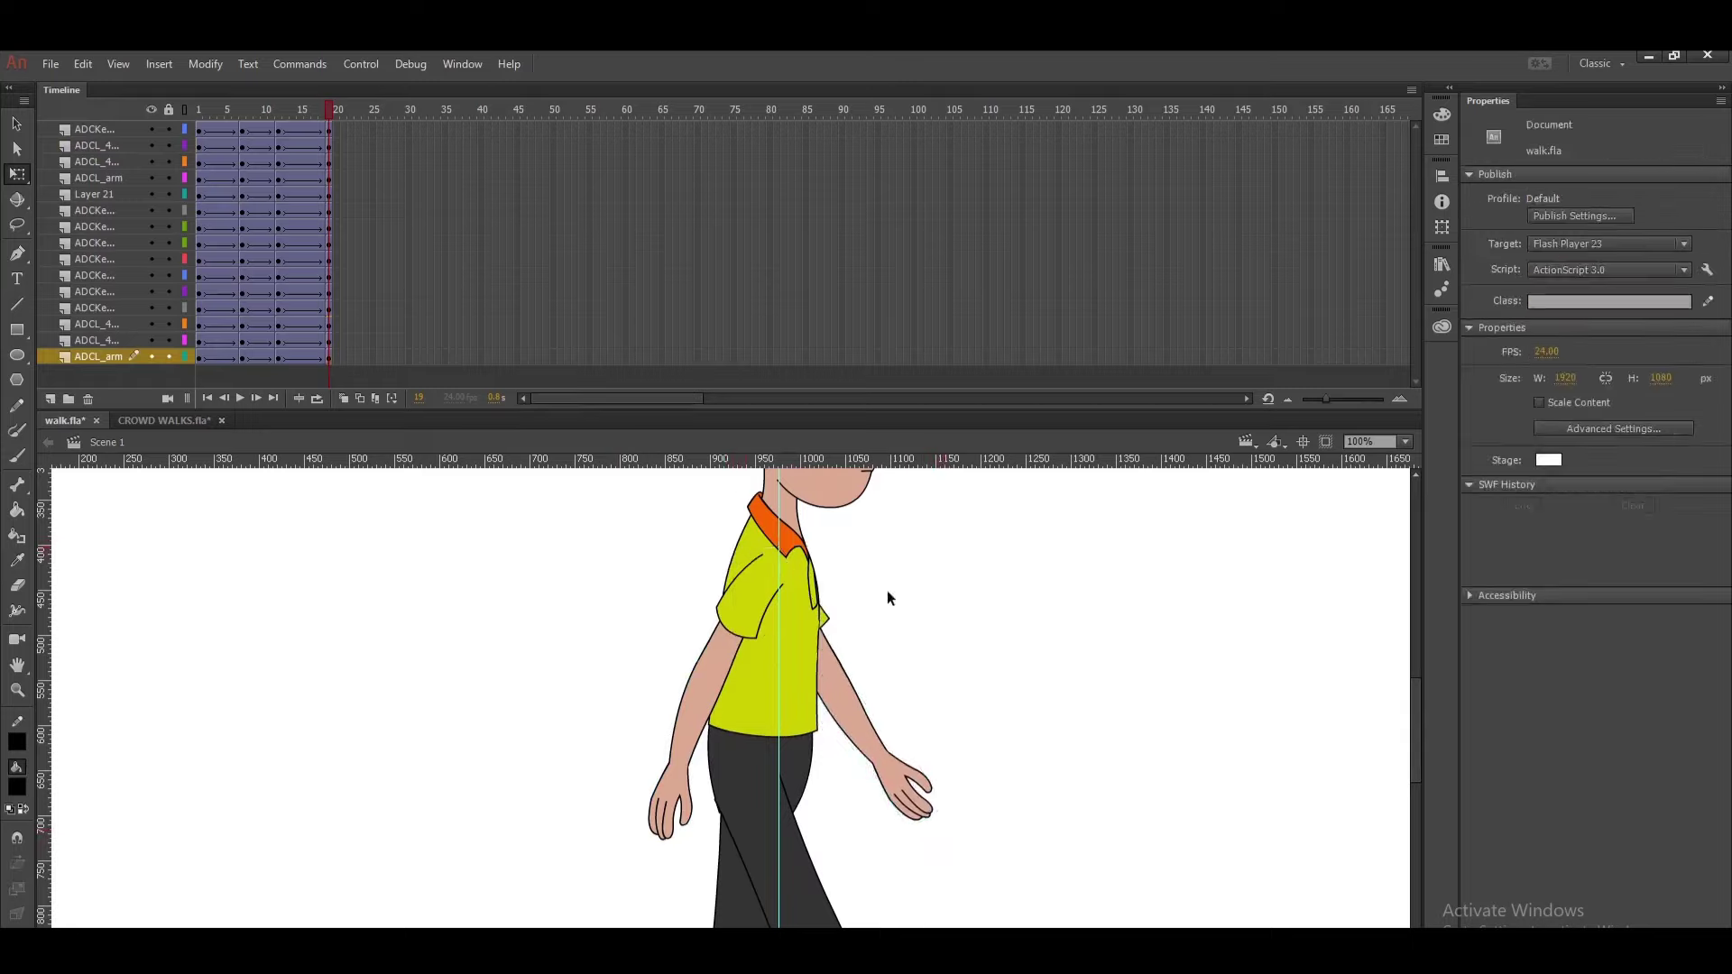
left_click_drag(291, 111, 328, 138)
key("ctrl+minus")
left_click(262, 114)
left_click_drag(258, 118, 331, 214)
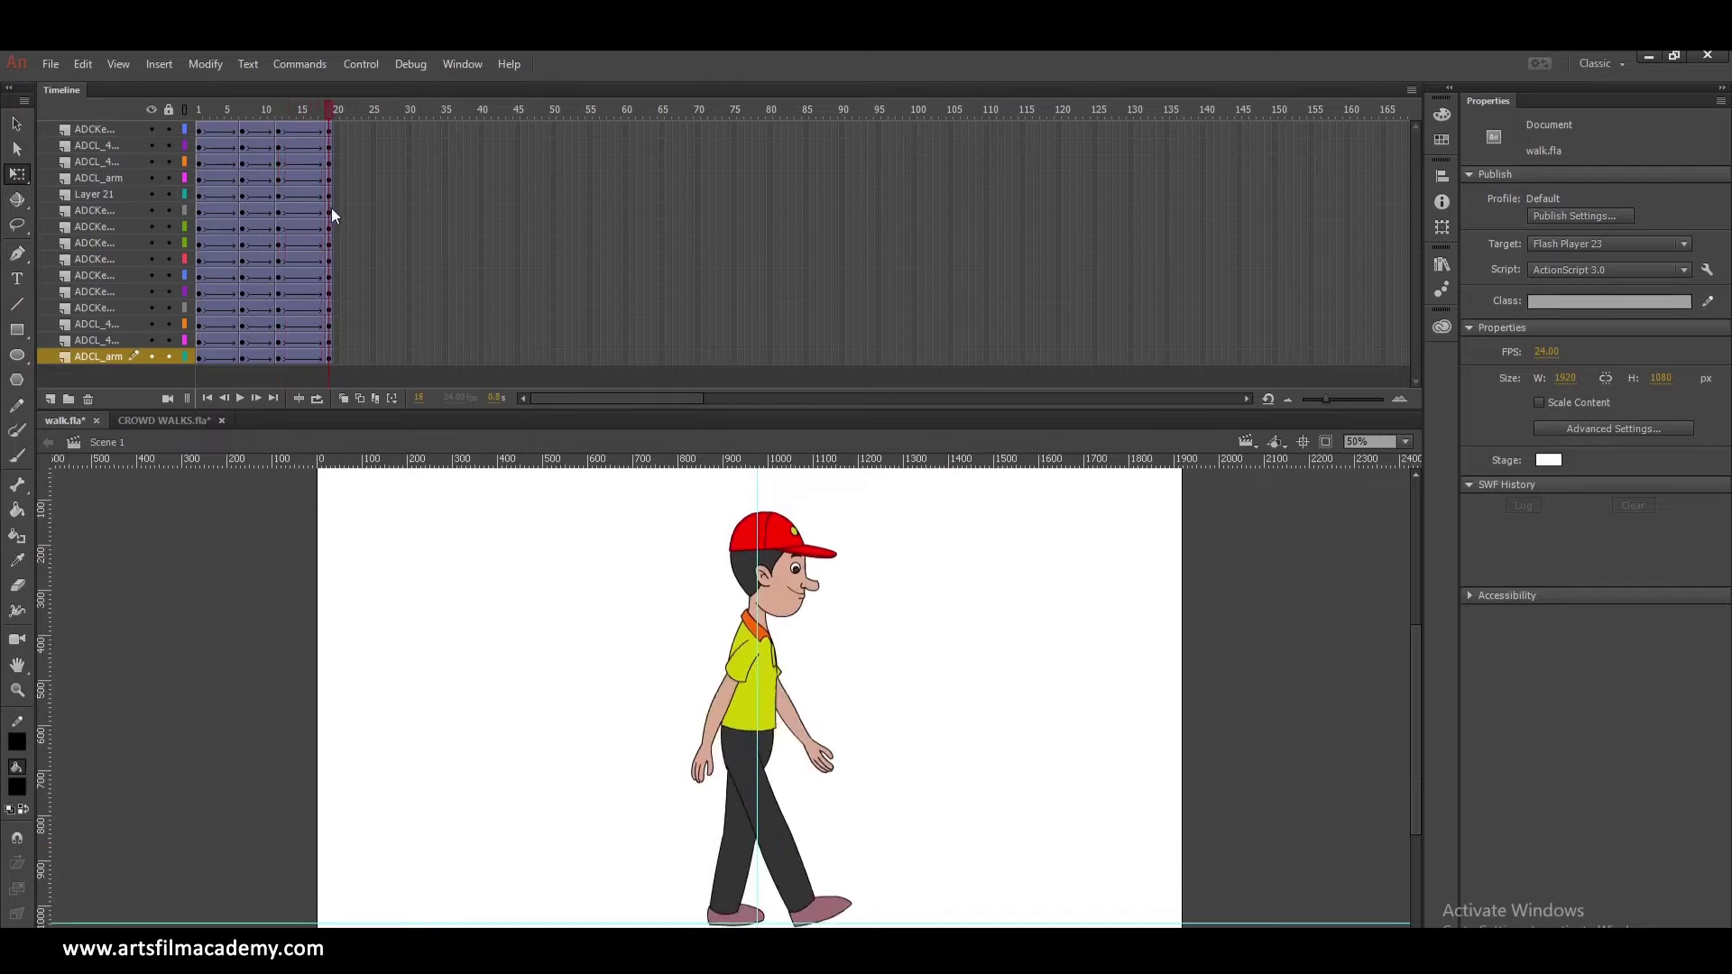
- Insert keyframes on all layers at frame 25 and move the whole character slightly down
left_click_drag(374, 361, 376, 123)
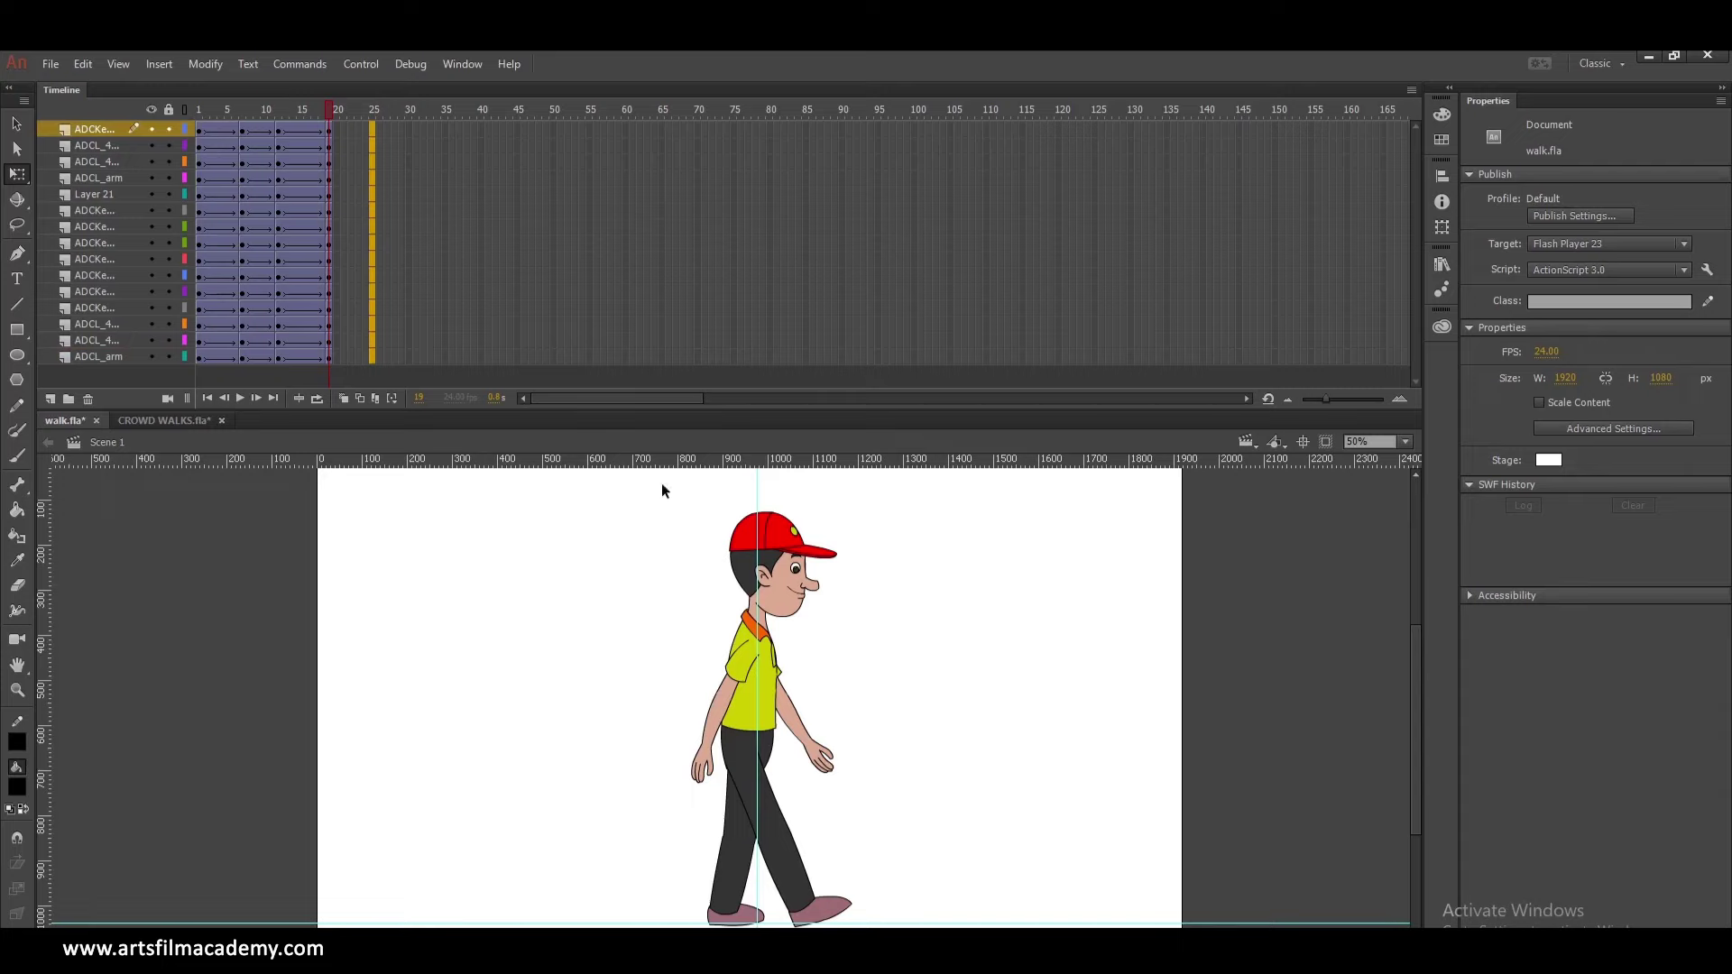
key("F6")
left_click_drag(778, 558, 776, 566)
key("ctrl+equal")
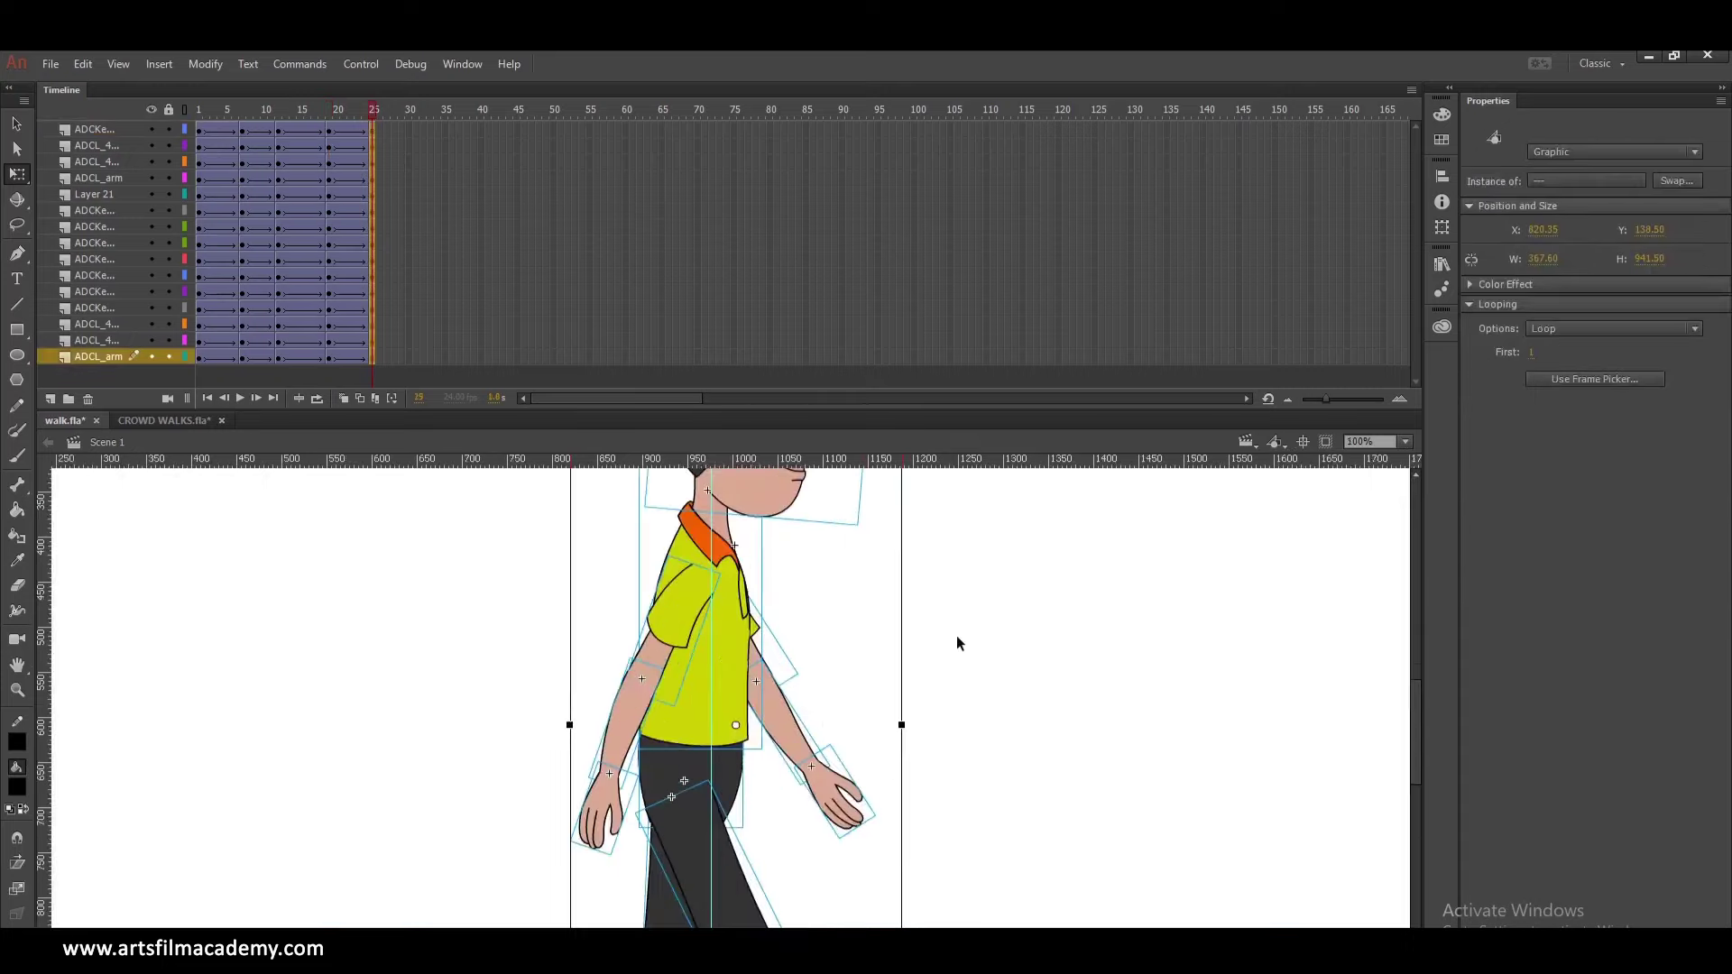
left_click(957, 637)
- At frame 25, rotate the front foot flat and move it back onto the ground guide
key("space")
left_click_drag(940, 650, 956, 481)
scroll(939, 626, "down", 4)
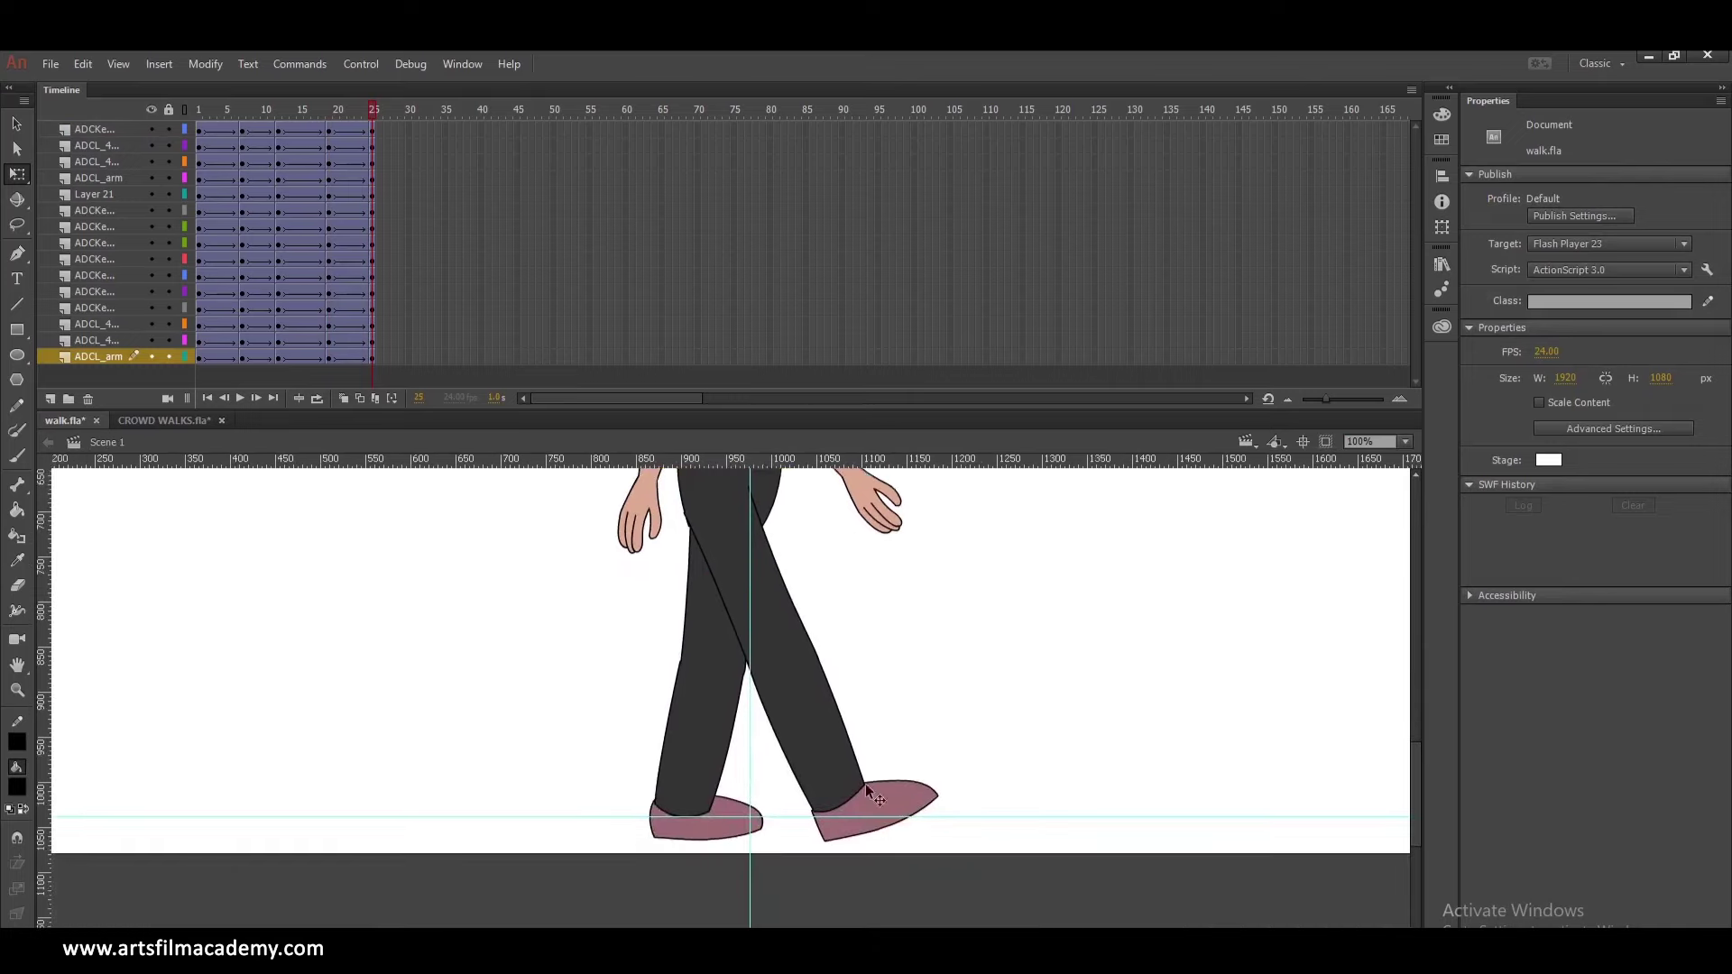
left_click(827, 820)
mouse_move(936, 782)
left_mouse_down()
mouse_move(880, 752)
mouse_move(903, 778)
left_mouse_up()
left_click_drag(789, 790, 784, 782)
left_click(875, 720)
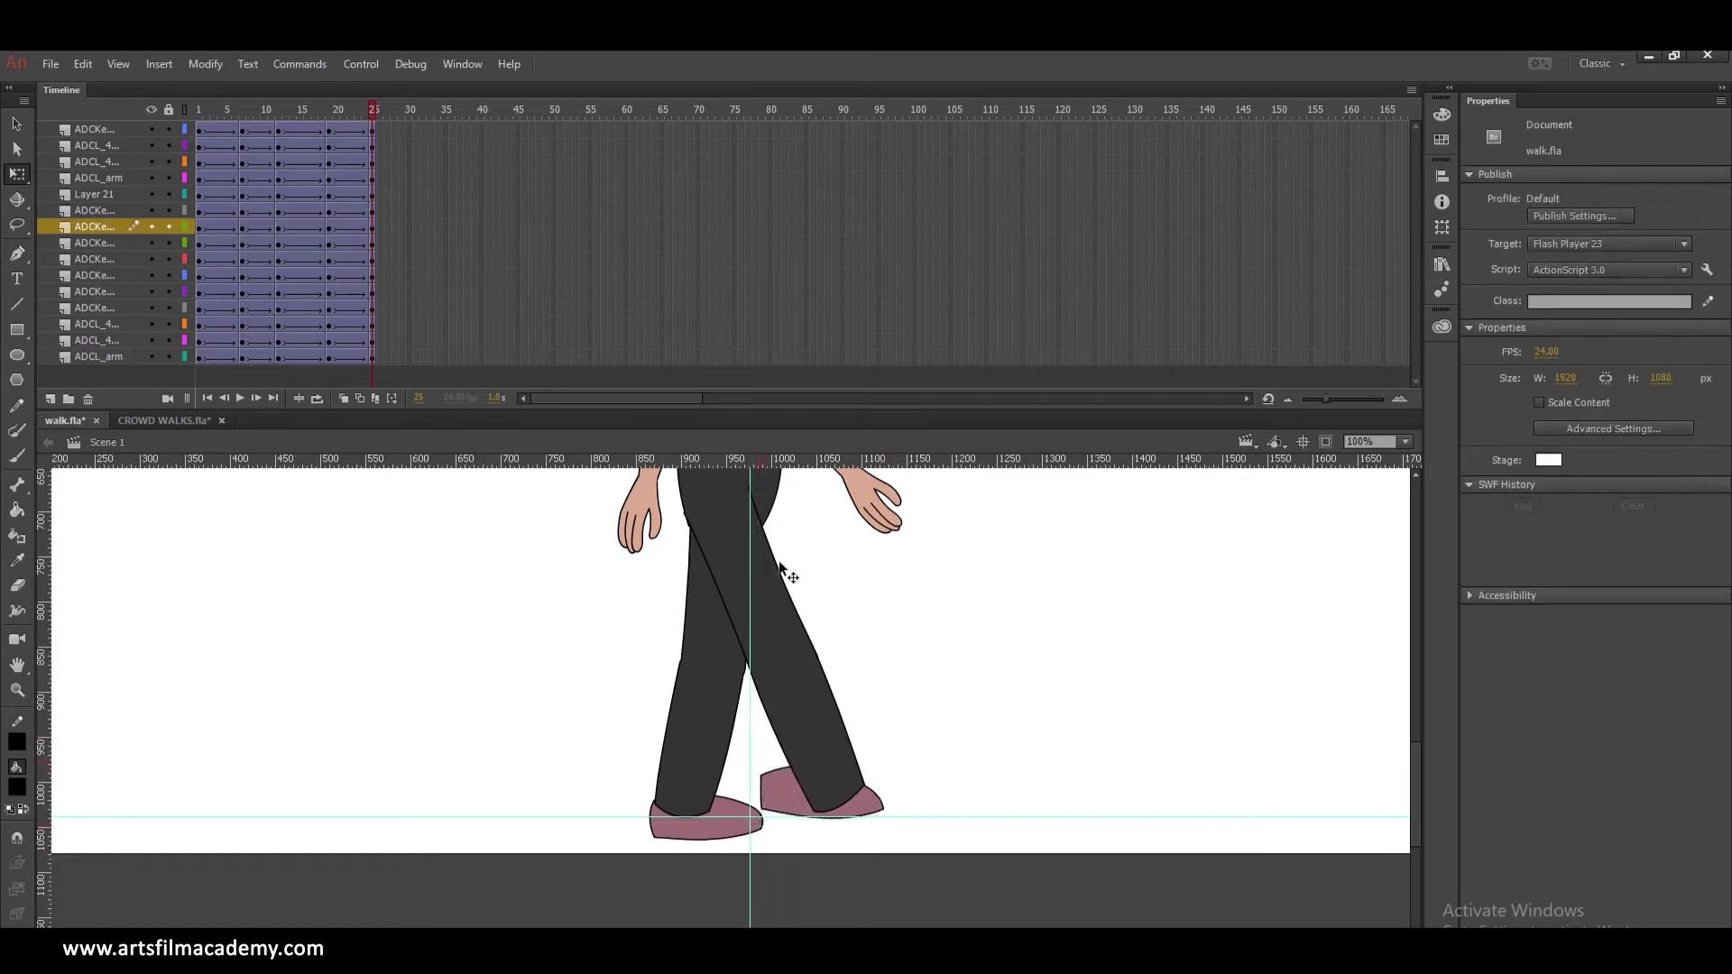
- Bend the front knee by rotating the thigh forward and angling the shin down from the knee to the foot
left_click(729, 545)
key("space")
left_click_drag(733, 541, 754, 575)
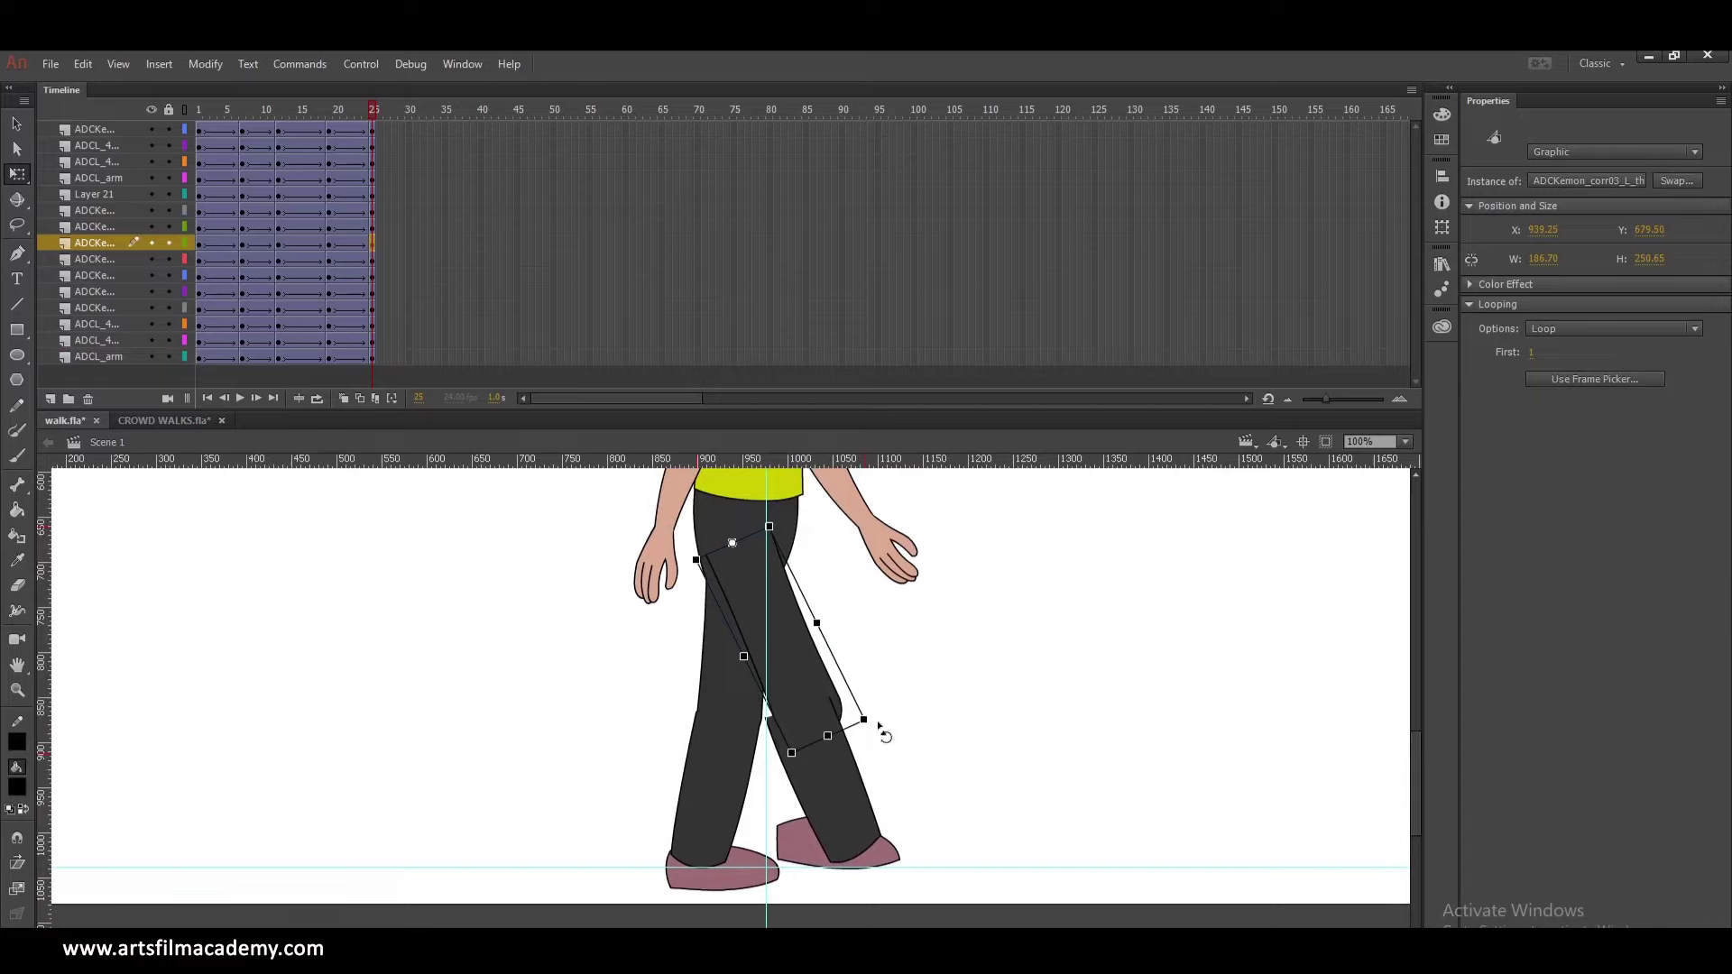
left_click_drag(881, 727, 836, 740)
left_click(852, 714)
left_click(942, 695)
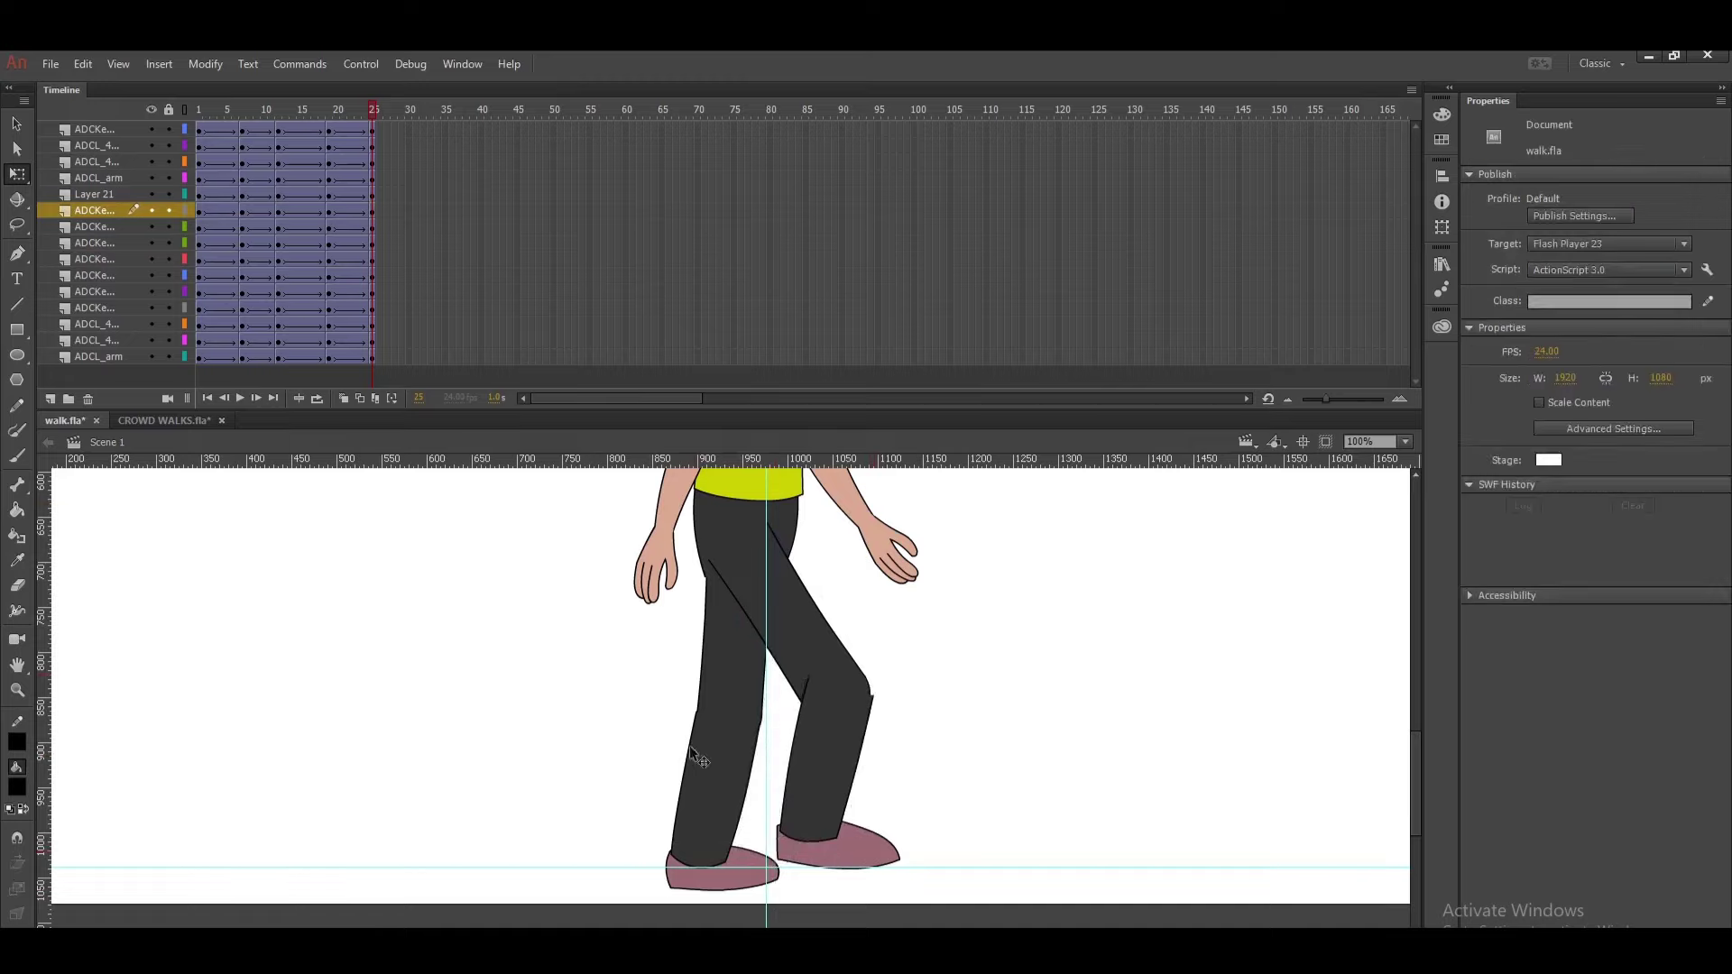
- Bend the rear leg by adjusting its thigh, swinging the shin backward, and attaching the foot with its heel raised and toe on the guide
left_click(726, 693)
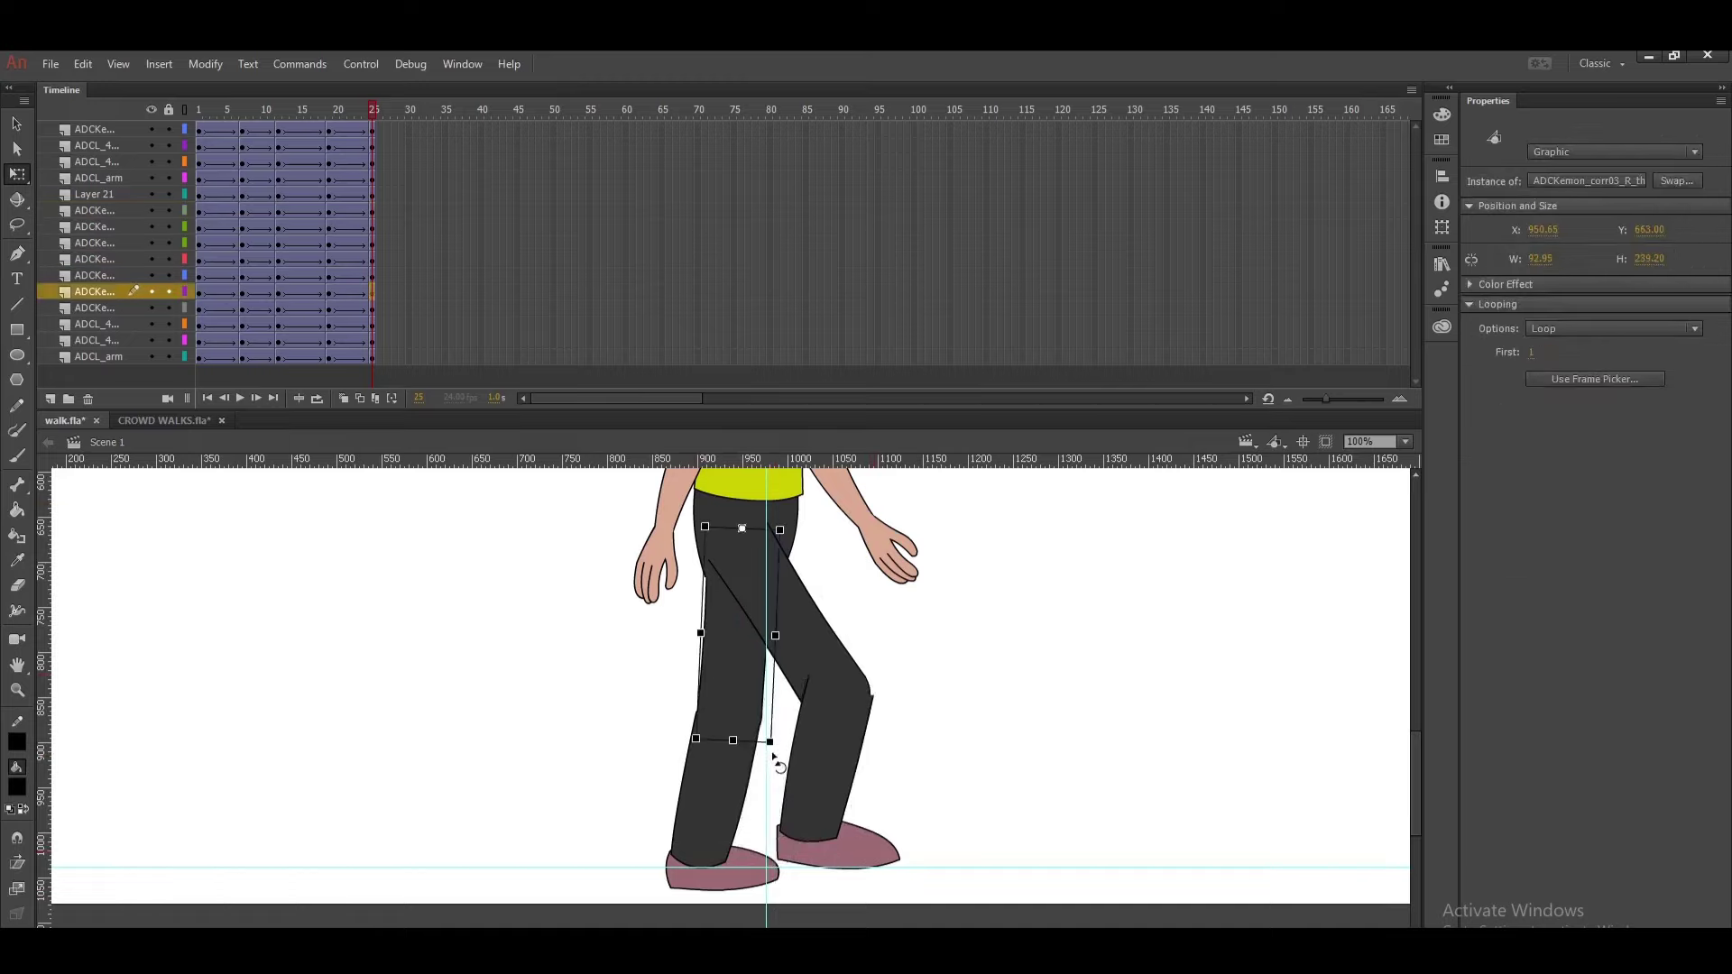
left_click(834, 785)
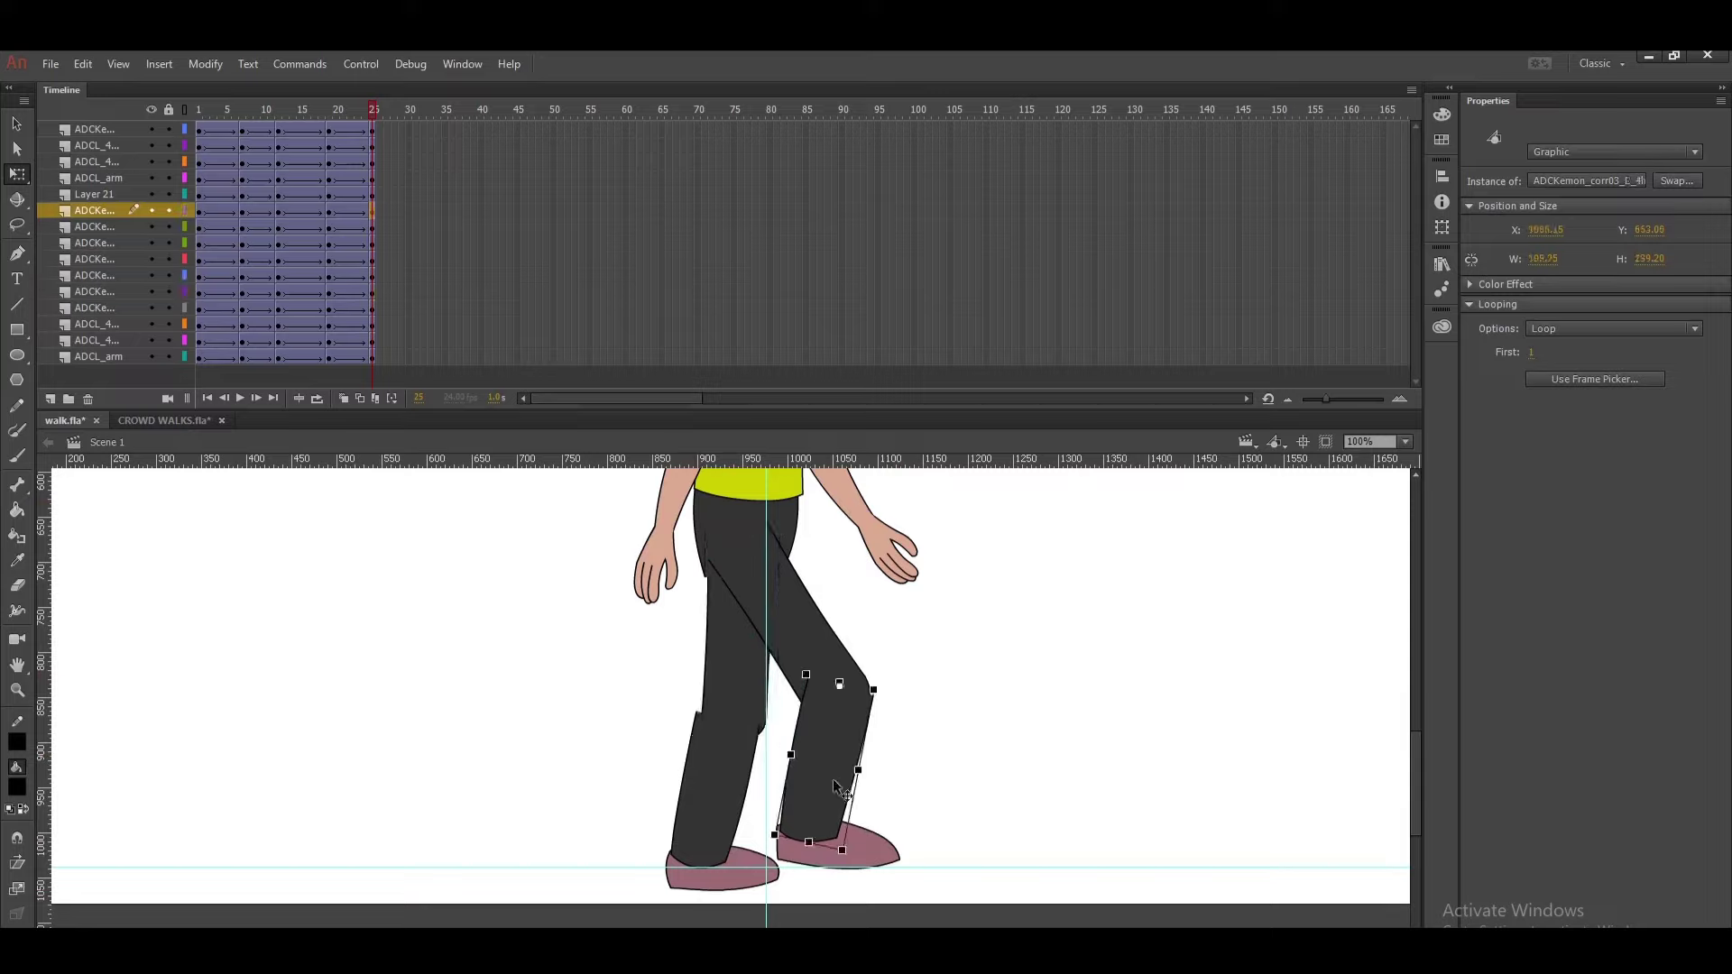
left_click(912, 736)
left_click(710, 747)
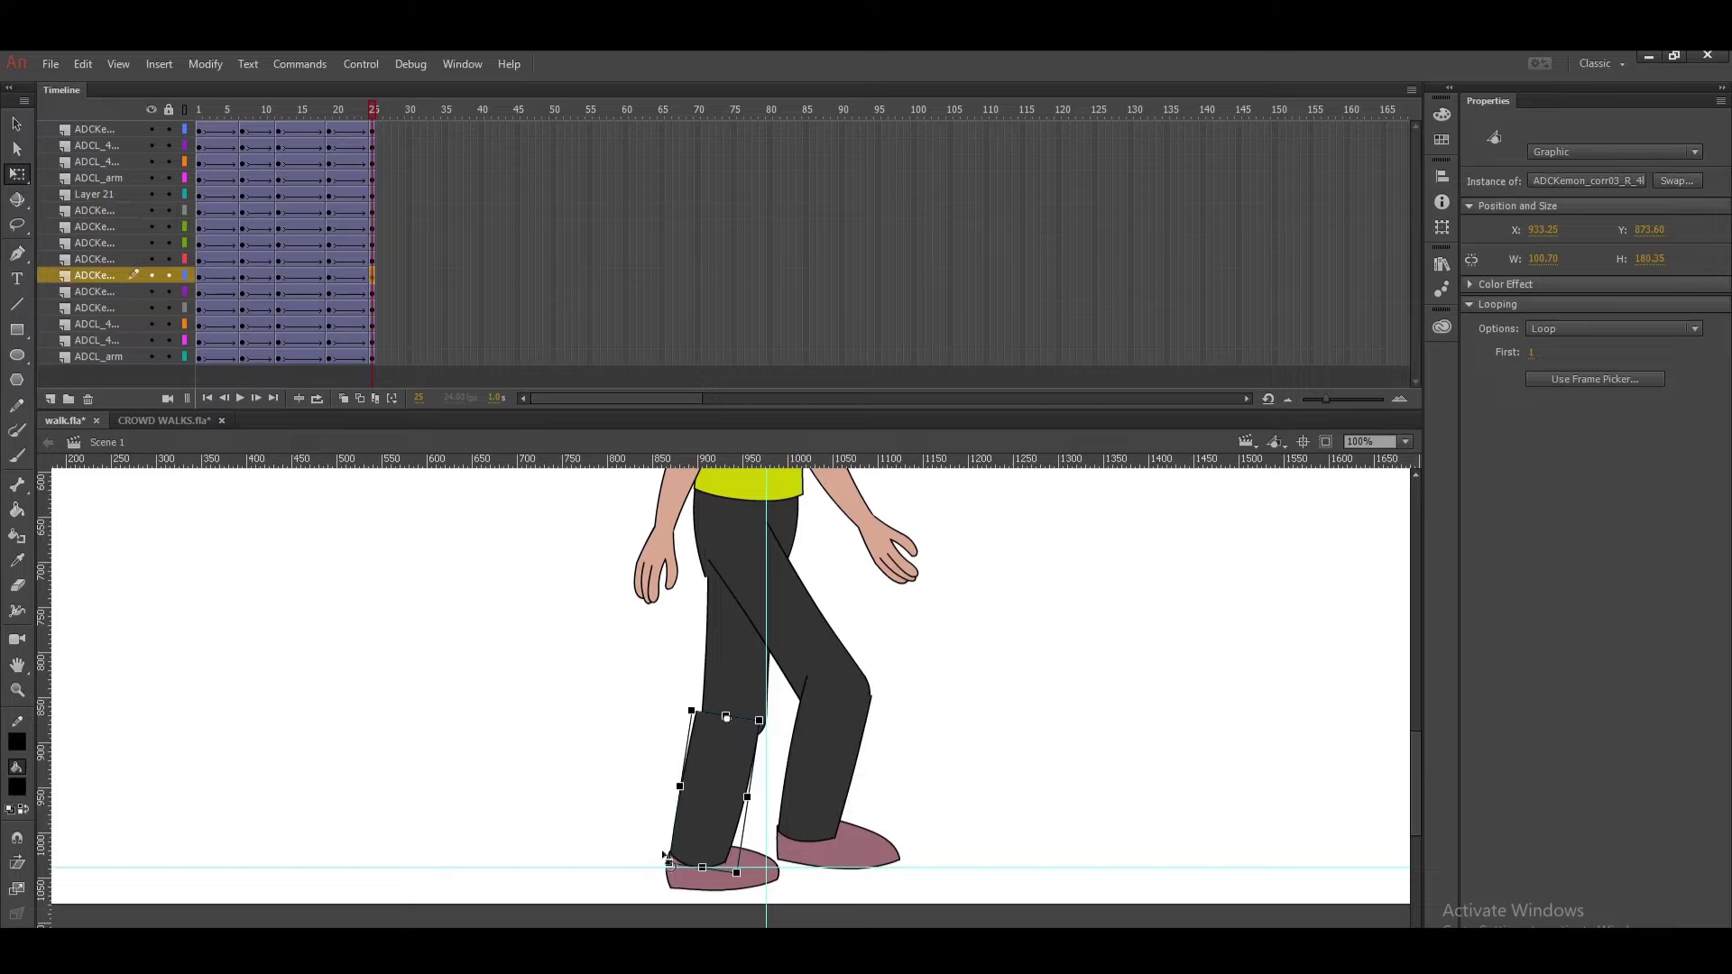
left_click_drag(663, 855, 606, 805)
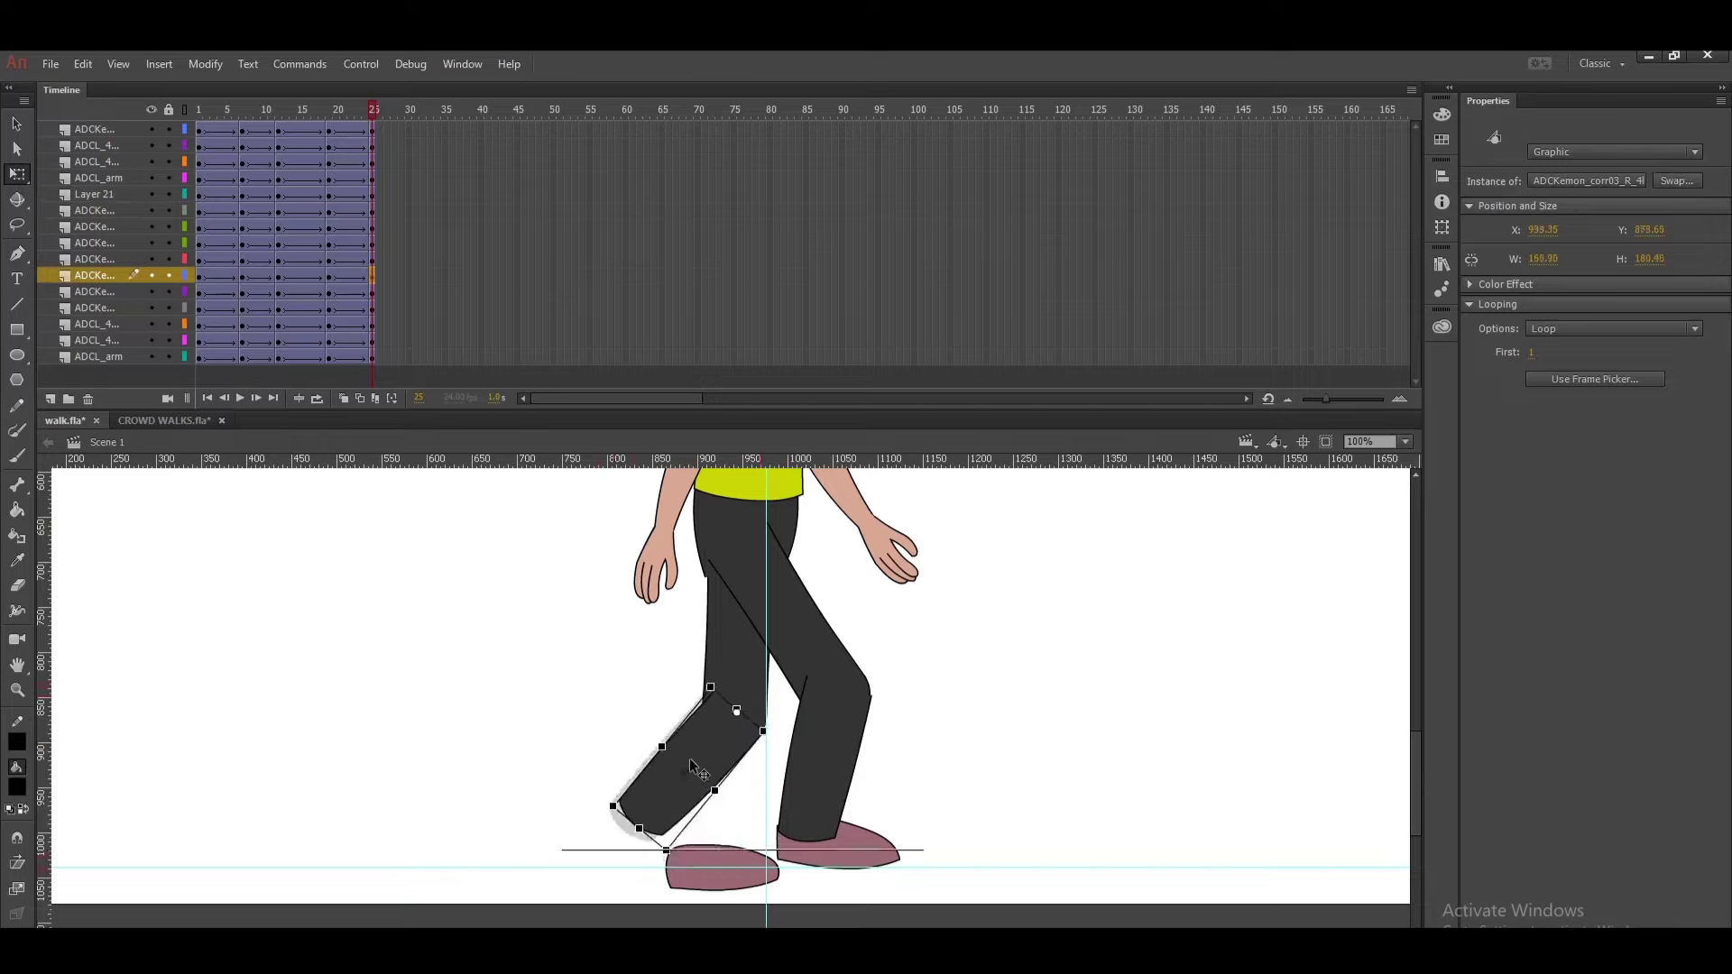
left_click(695, 862)
mouse_move(695, 862)
left_mouse_down()
mouse_move(637, 832)
mouse_move(742, 839)
mouse_move(674, 844)
left_mouse_up()
left_click(566, 697)
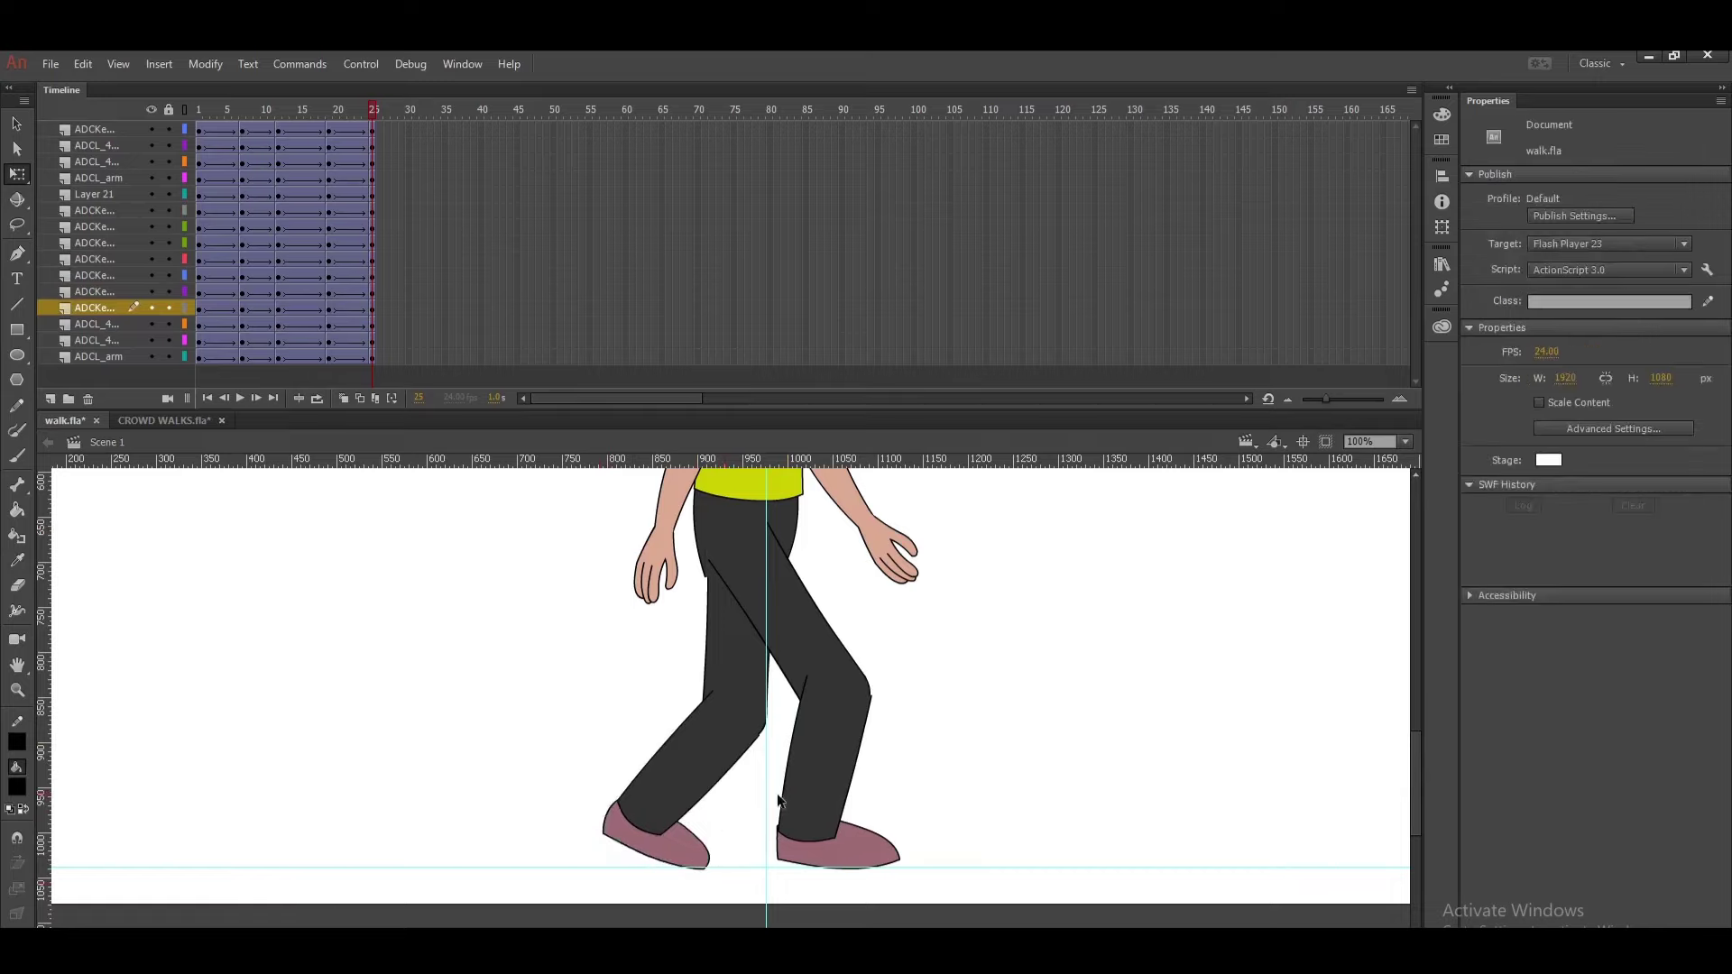
- Shift the front shin and foot slightly backward and compare the leg pose with frame 19
left_click(857, 843)
left_click_drag(866, 845, 877, 841)
left_click(879, 665)
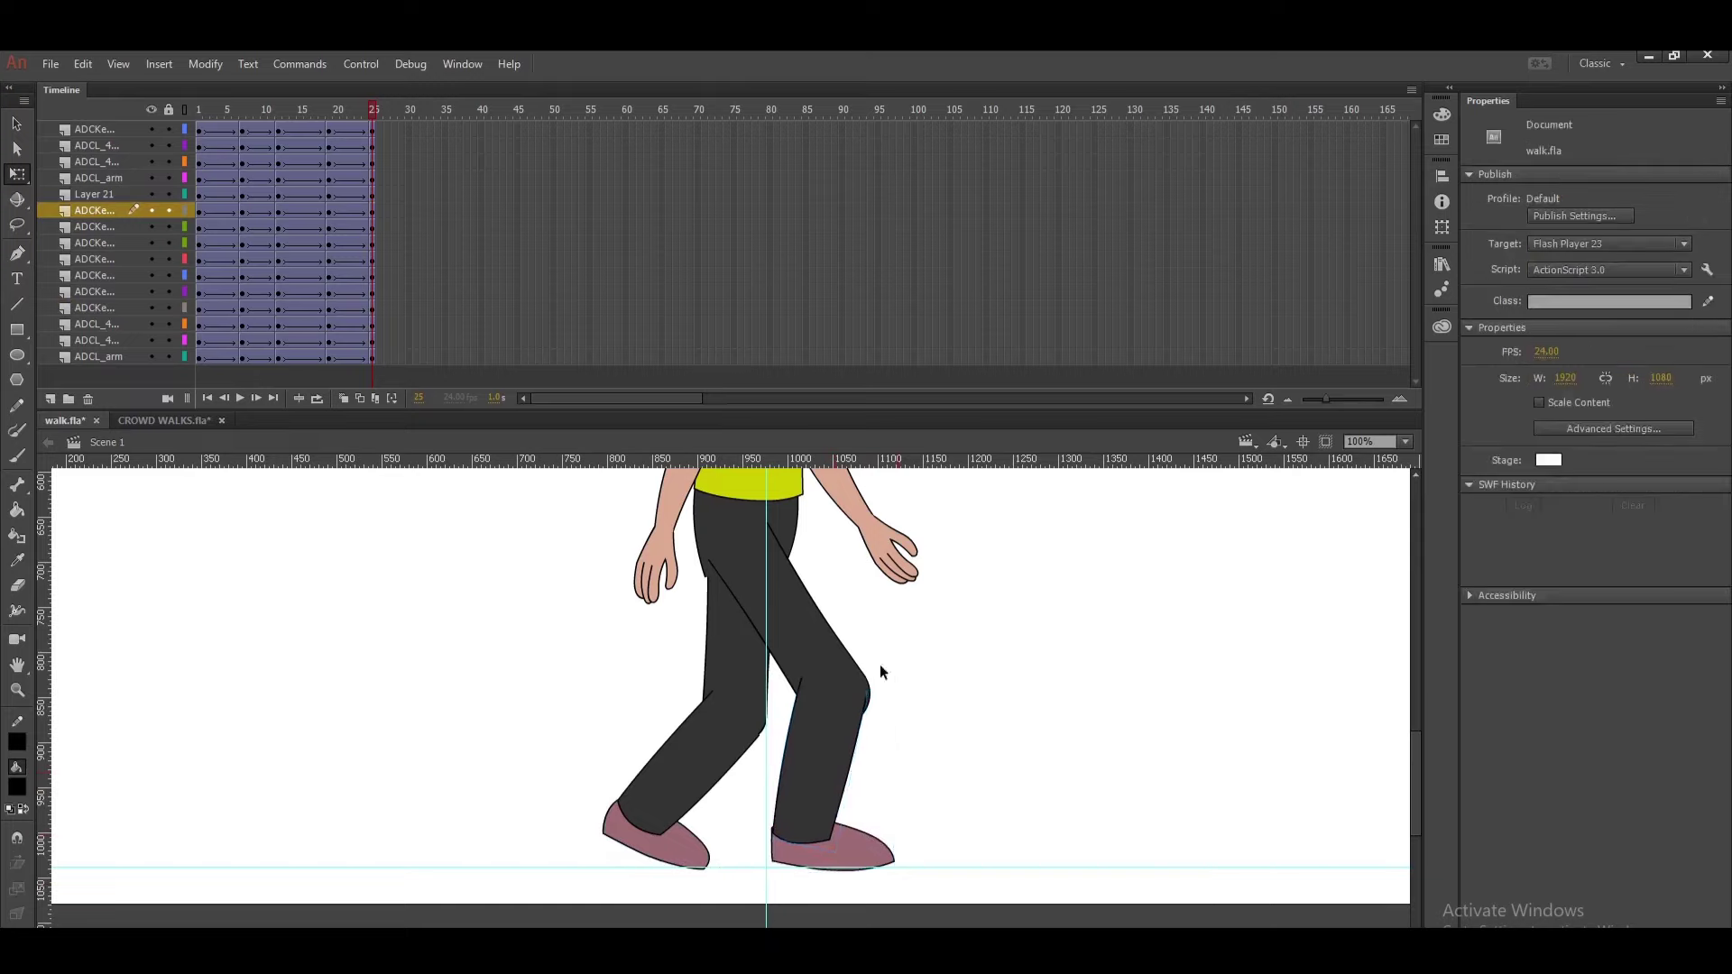
left_click(329, 113)
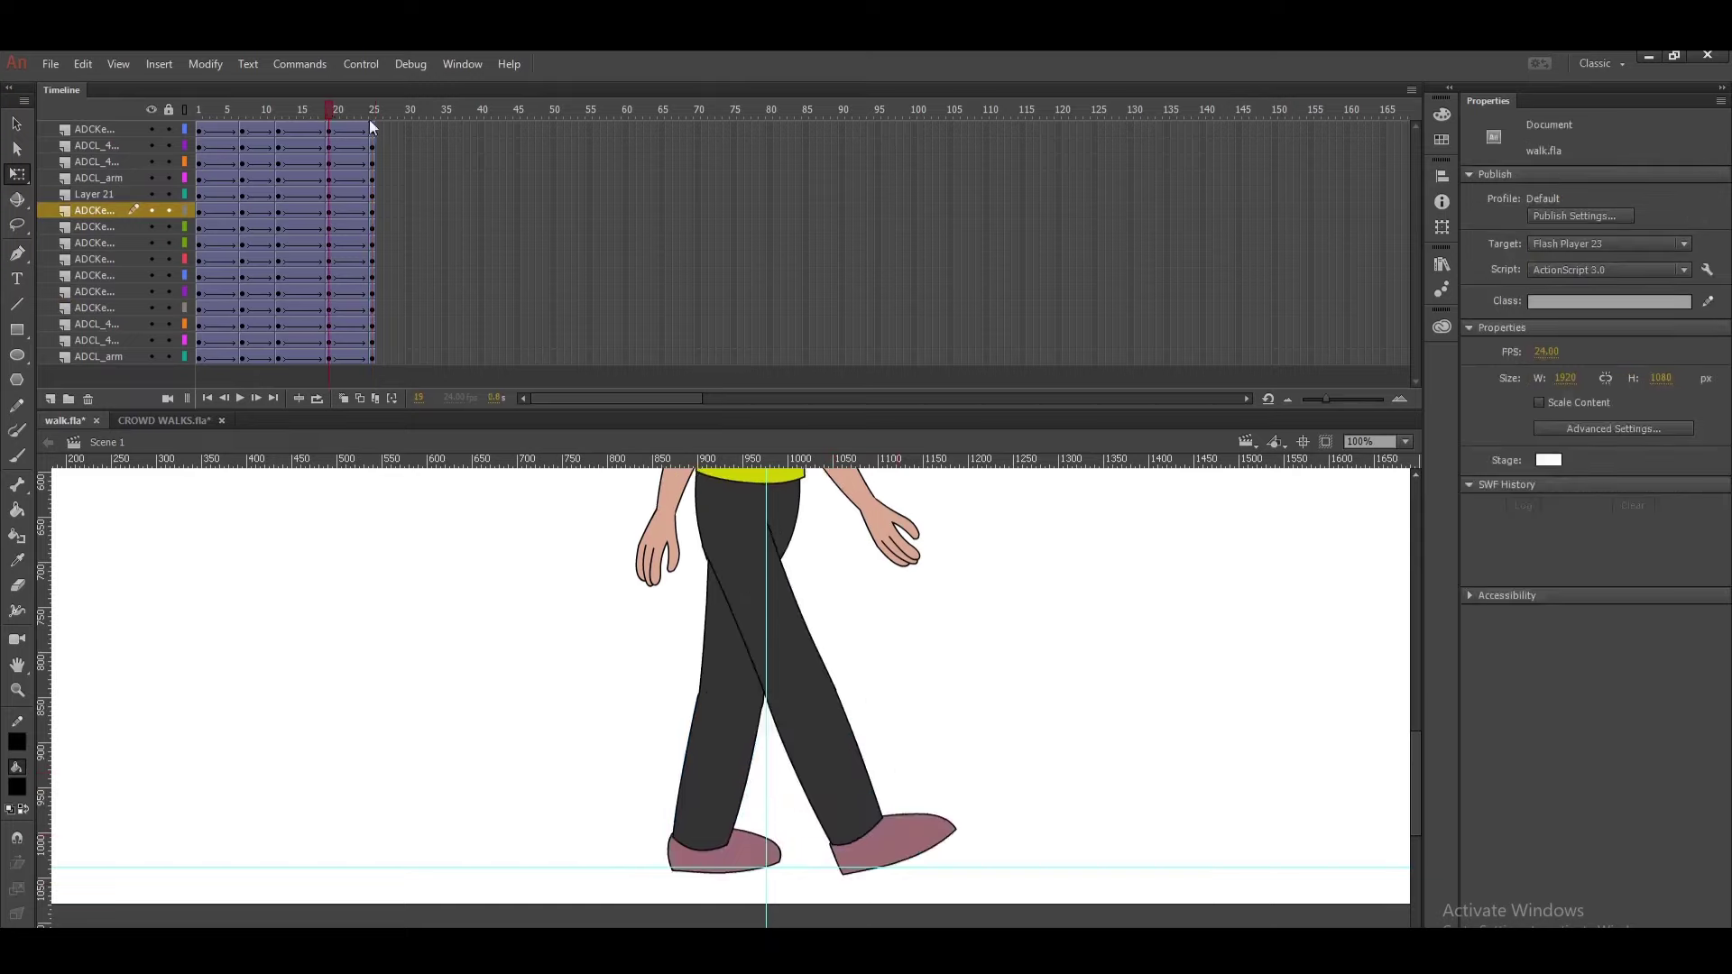
left_click(372, 114)
left_click(793, 631)
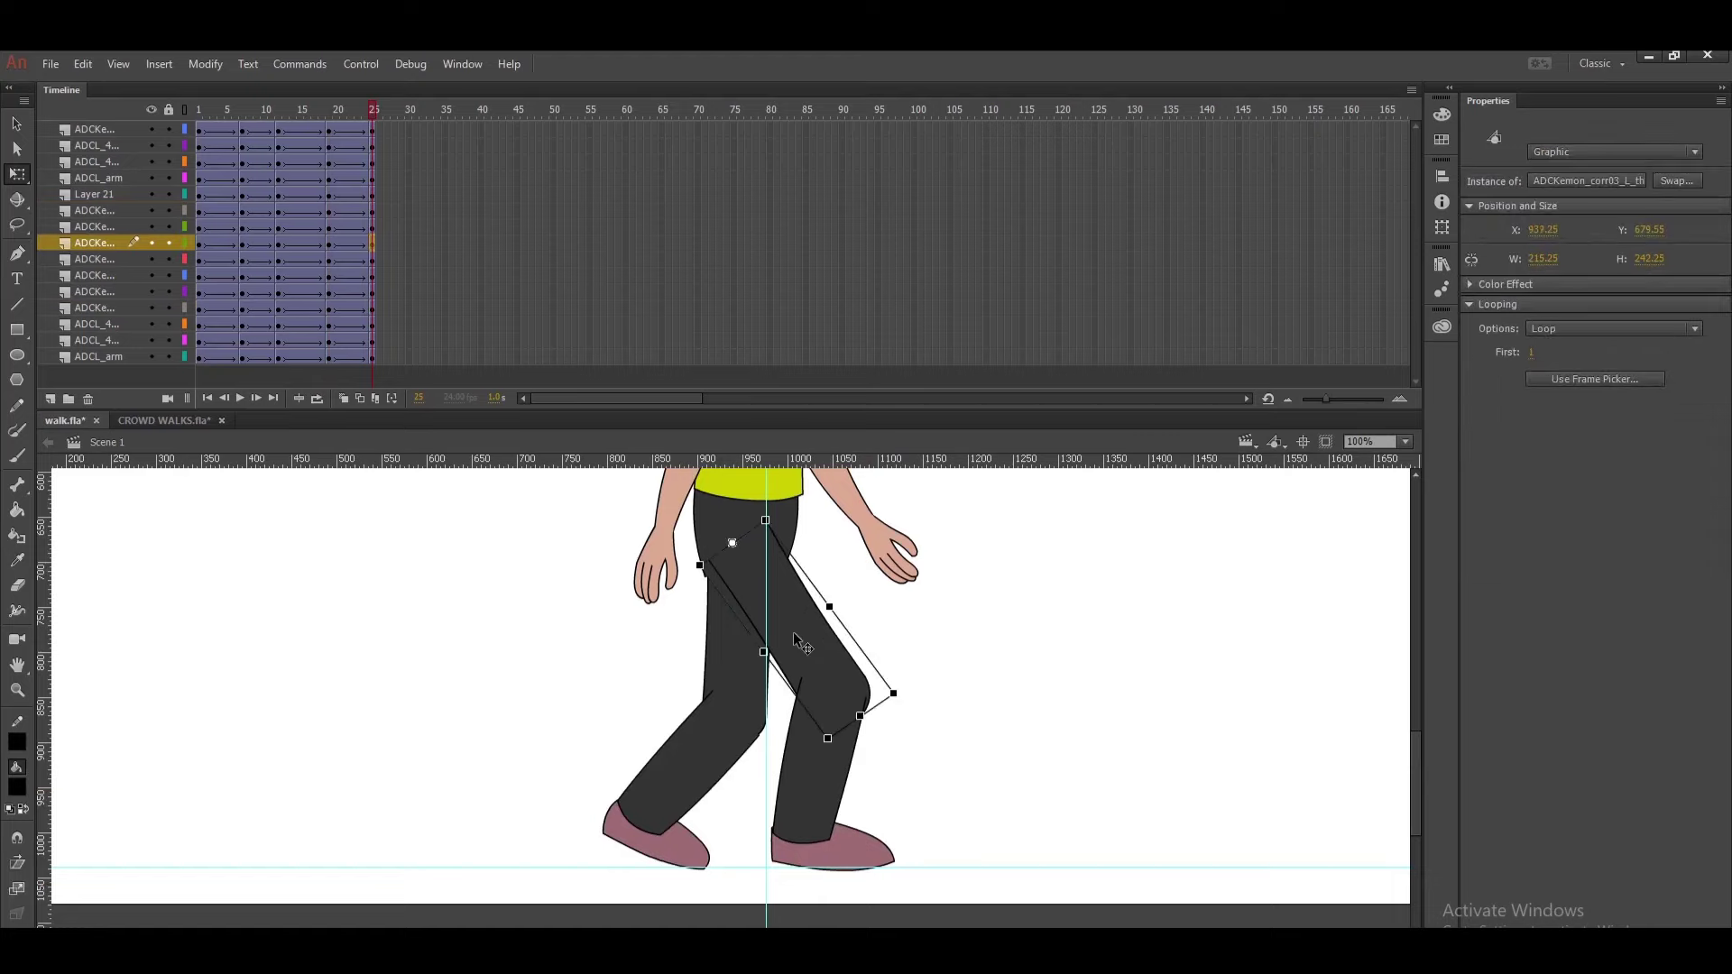
key("Left")
key("Left")
left_click_drag(1010, 701, 1005, 716)
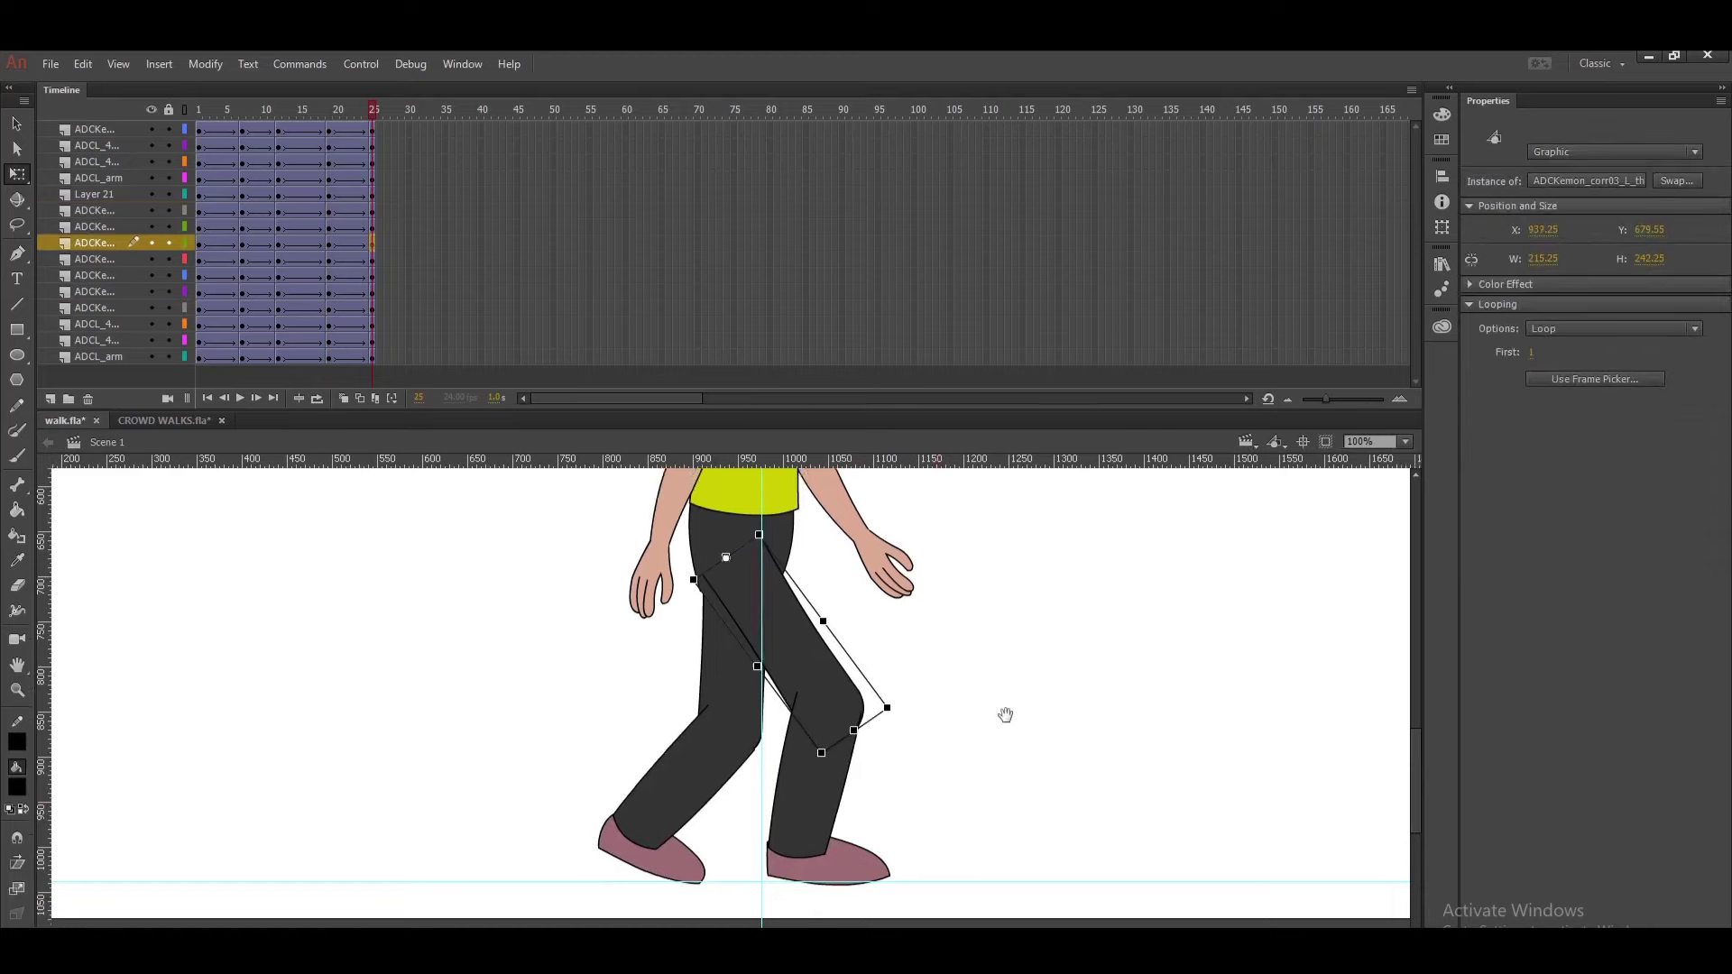
scroll(1005, 715, "up", 5)
key("v")
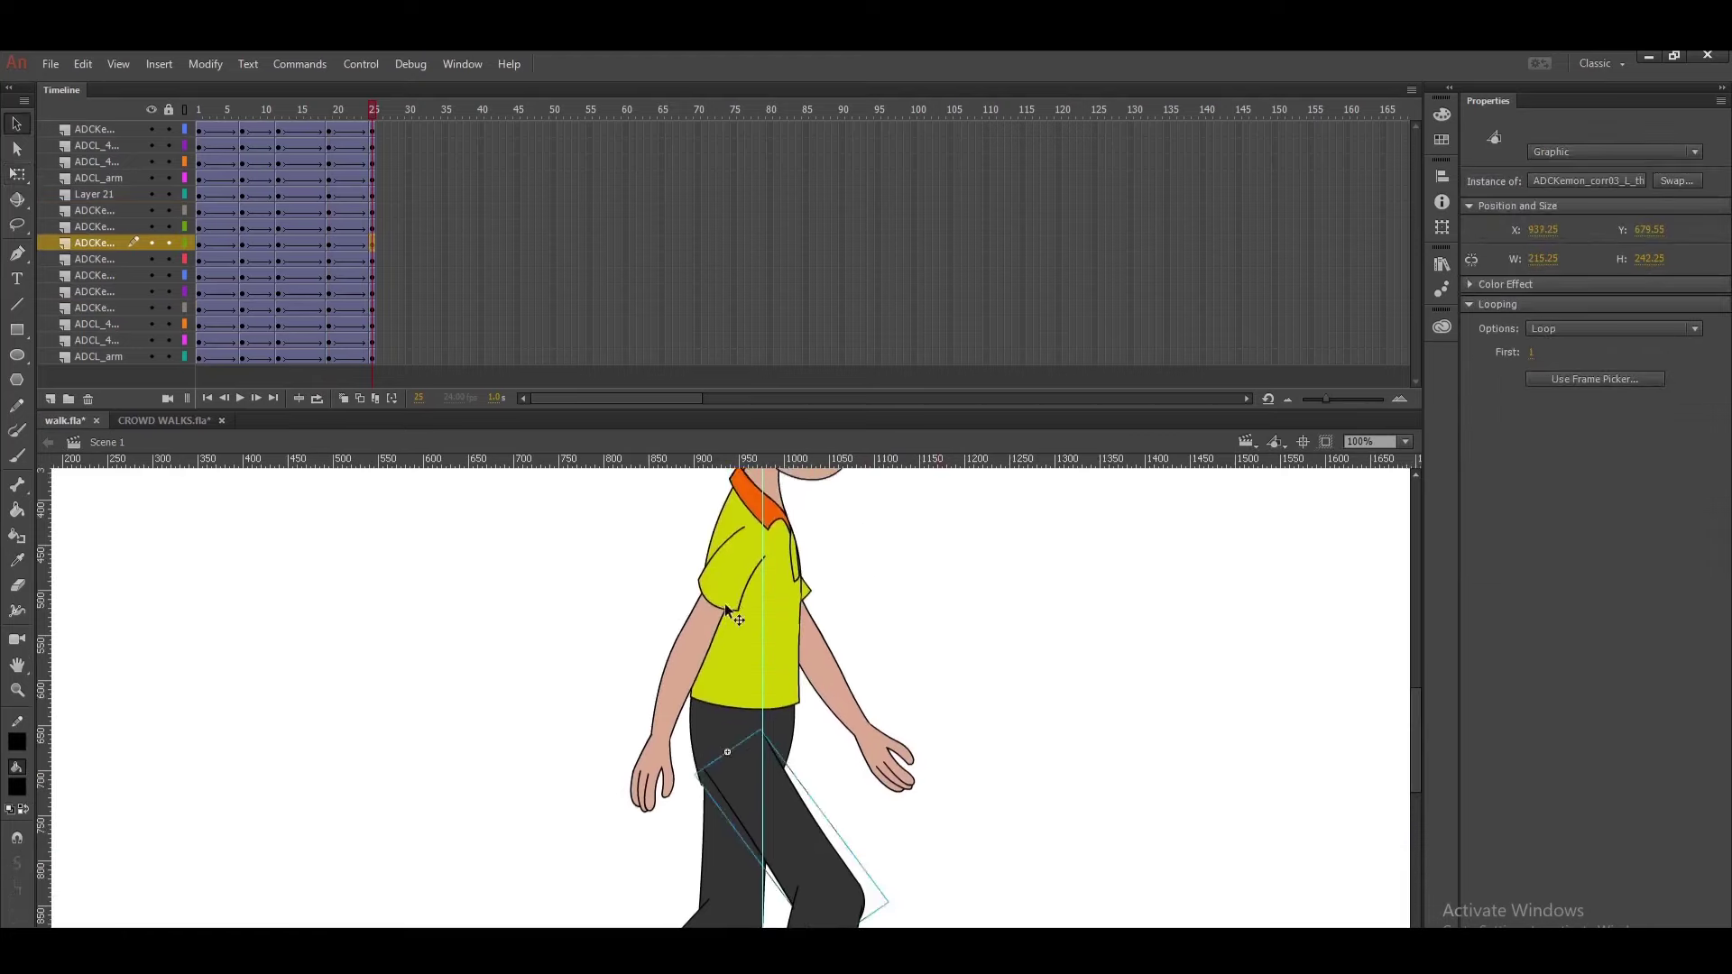
left_click(721, 601)
left_click(688, 693)
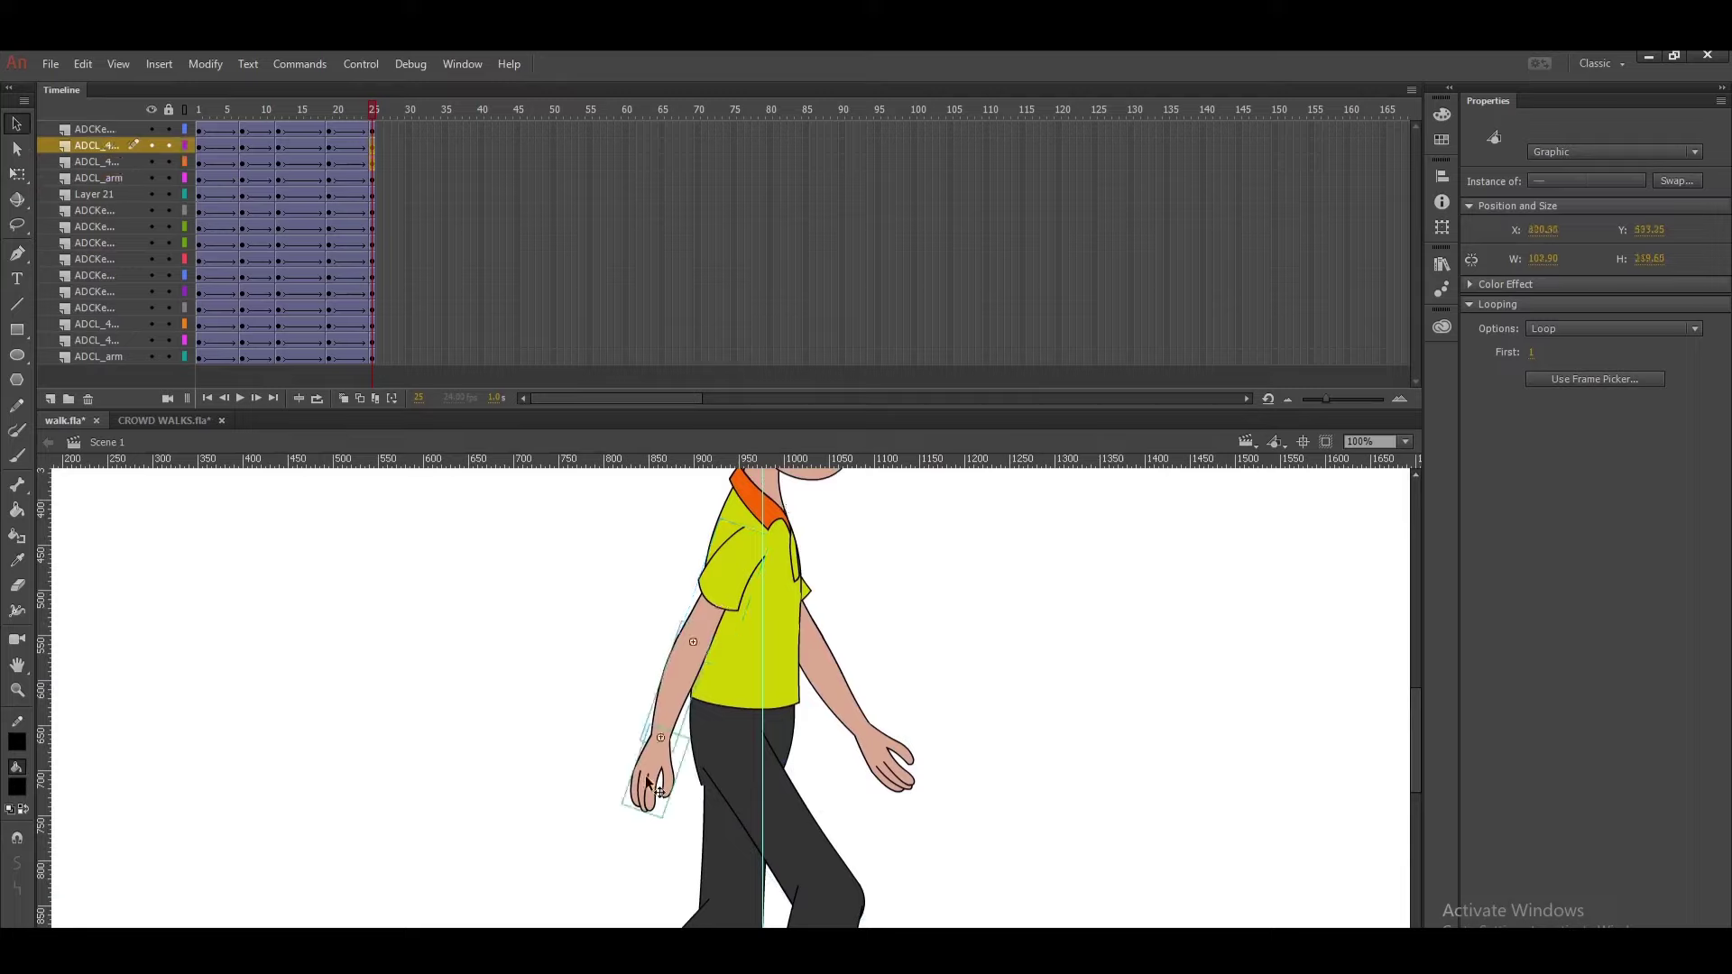
key("q")
key("v")
mouse_move(316, 115)
left_mouse_down()
mouse_move(274, 121)
mouse_move(328, 139)
left_mouse_up()
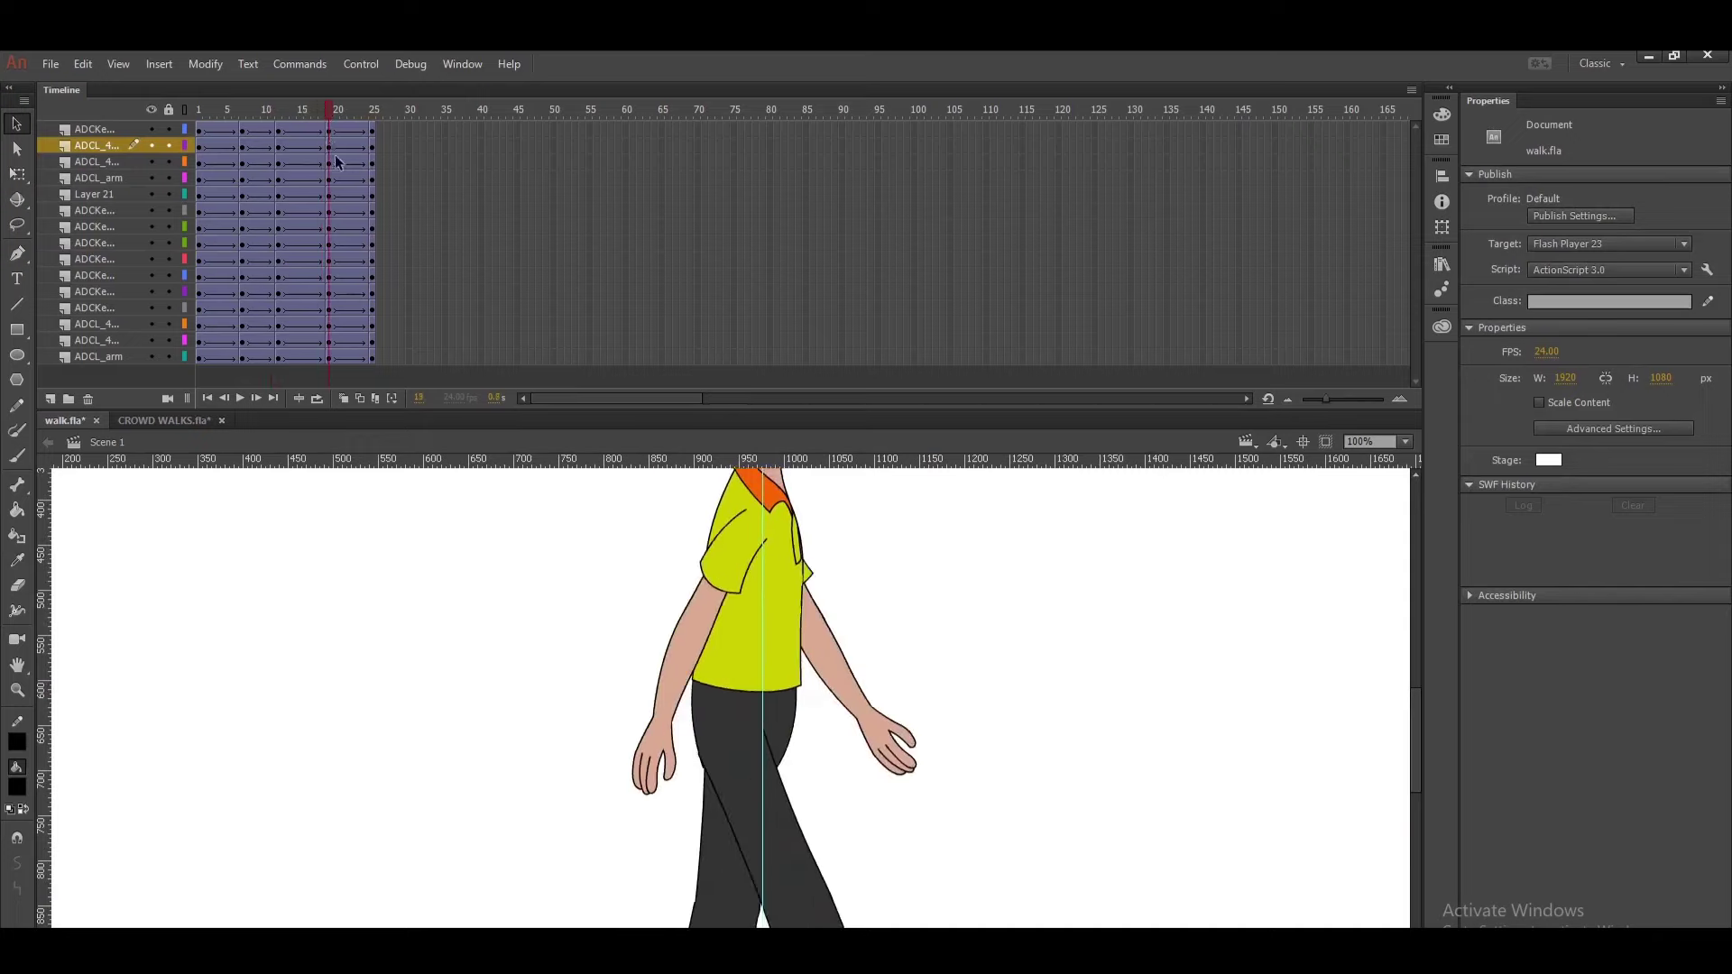
left_click(373, 110)
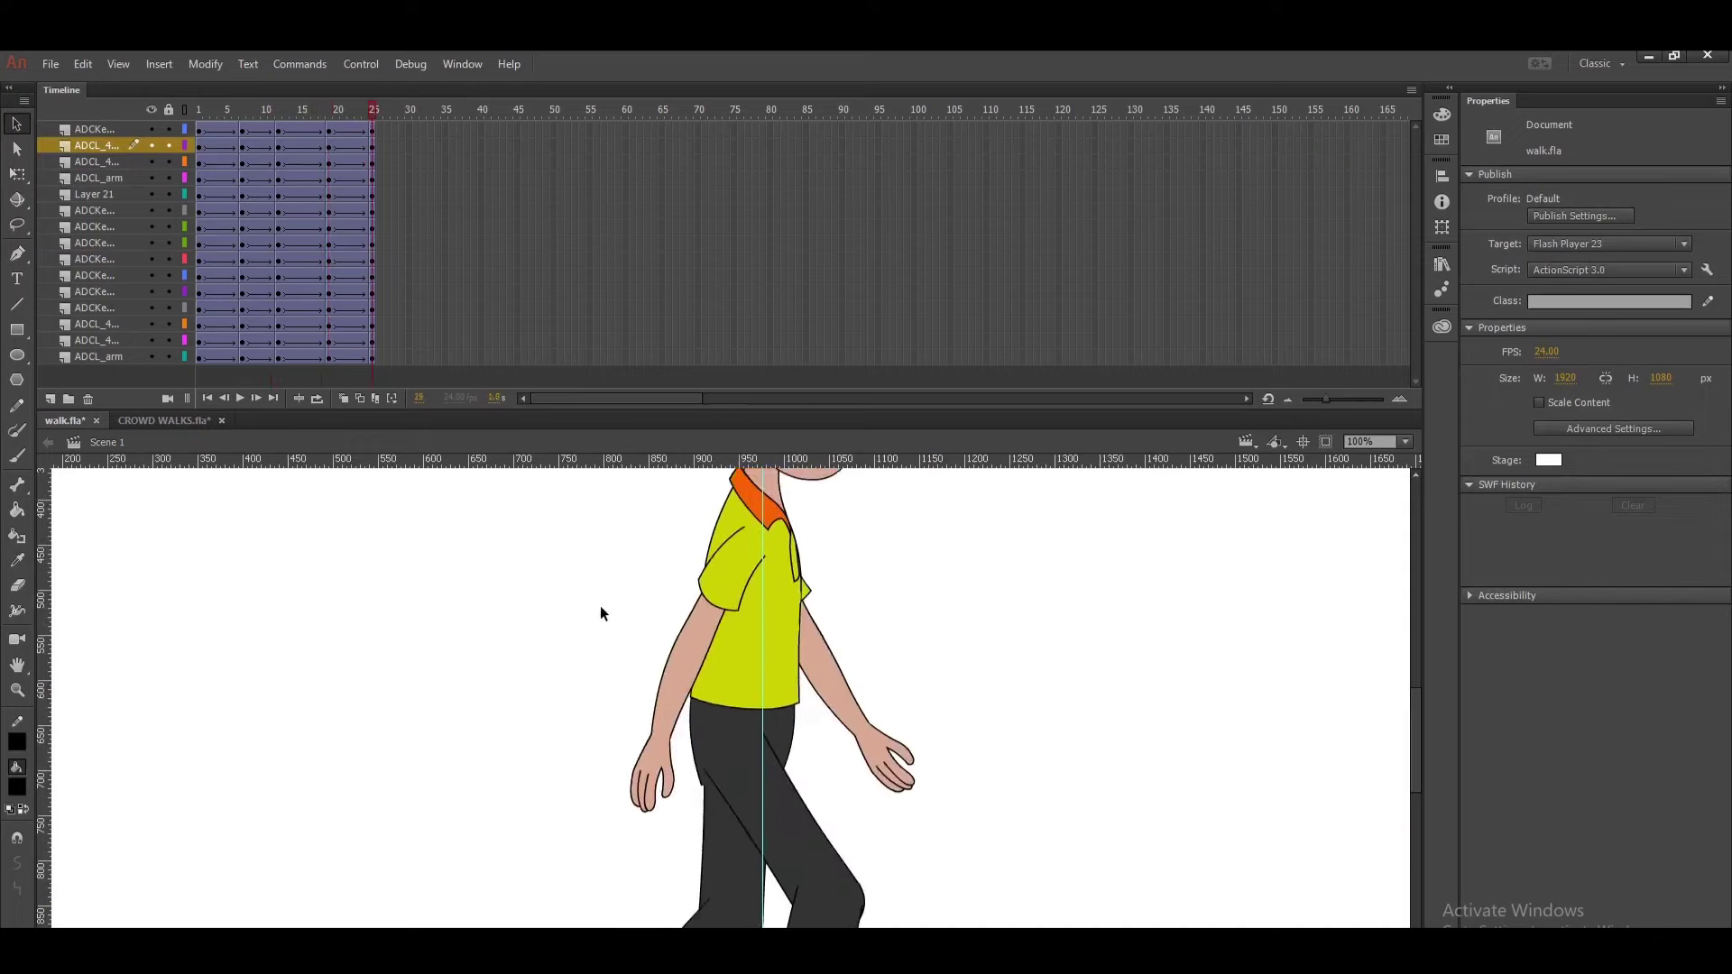
- At frame 25, set the near arm's pivot at the shoulder and rotate the whole arm slightly forward toward the body
left_click(656, 778)
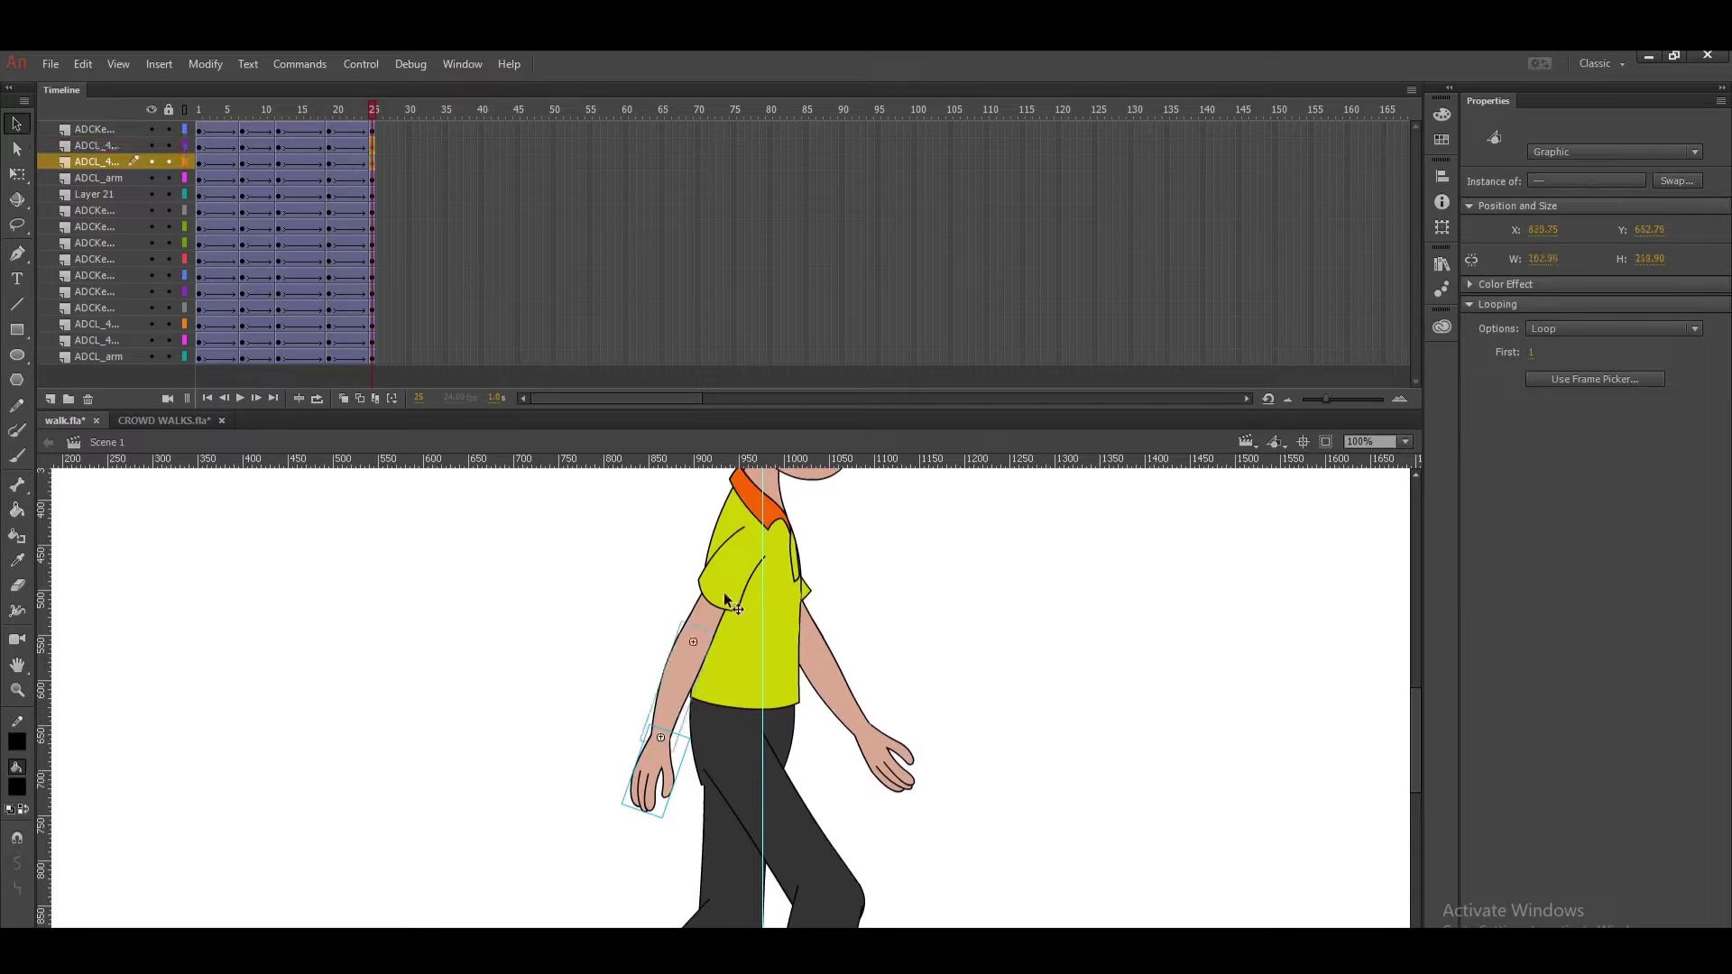
left_click(732, 621, "shift")
key("q")
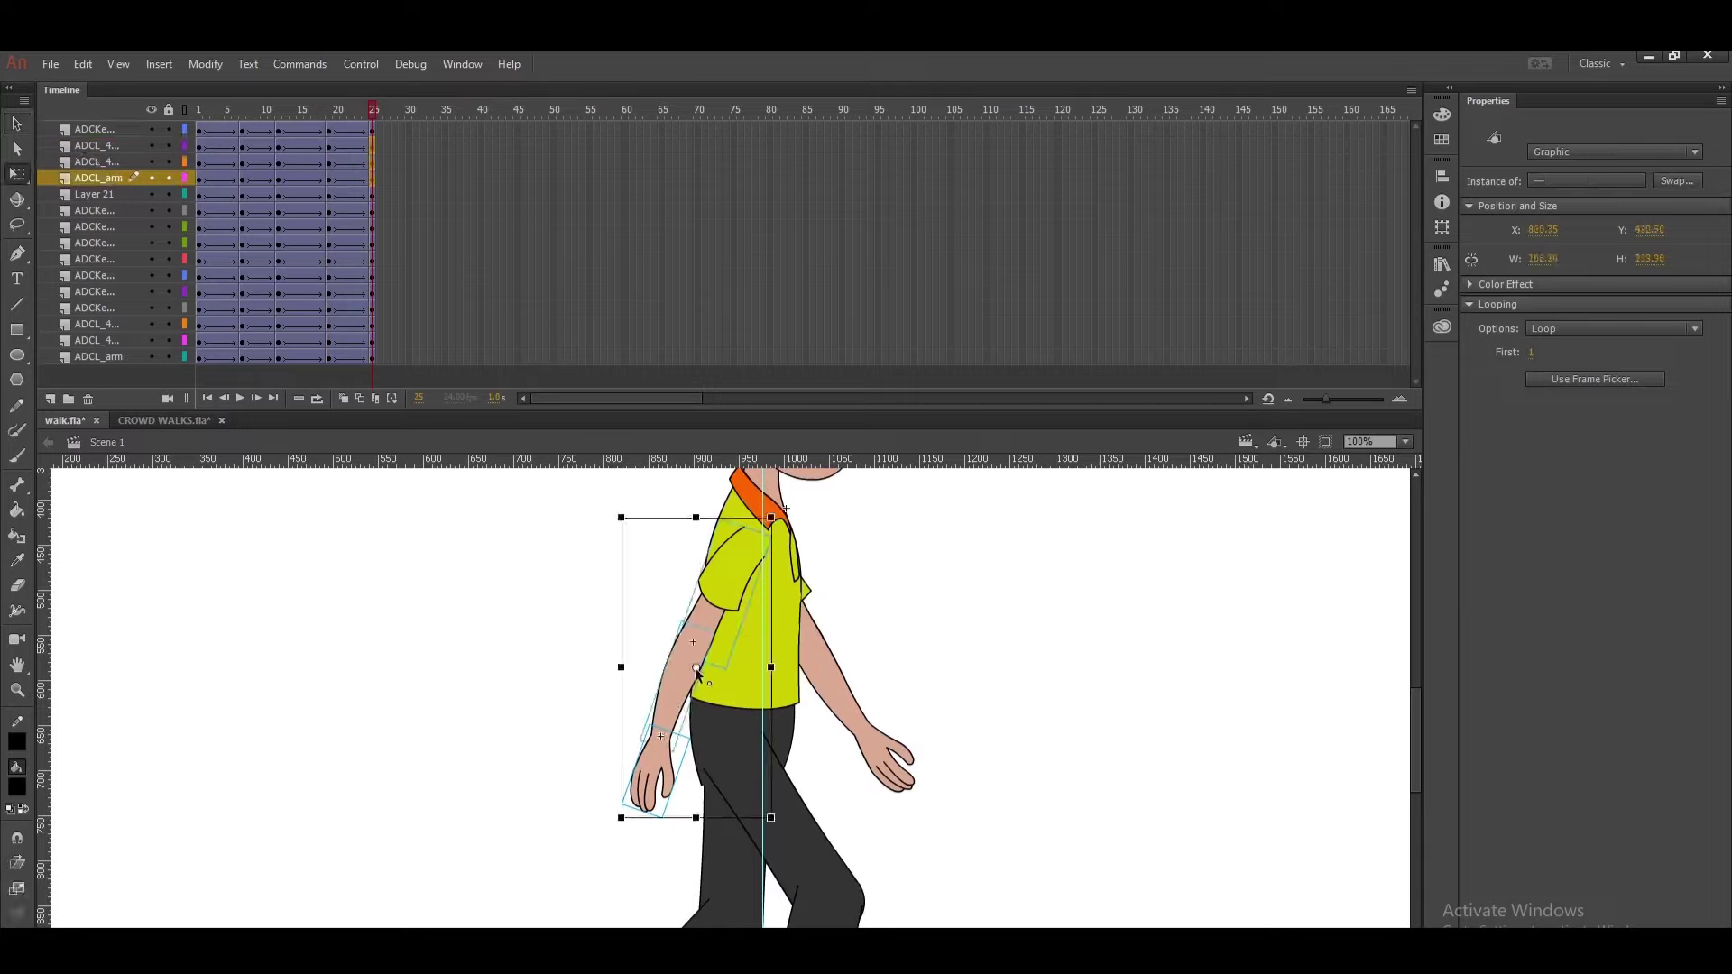
left_click_drag(696, 668, 749, 539)
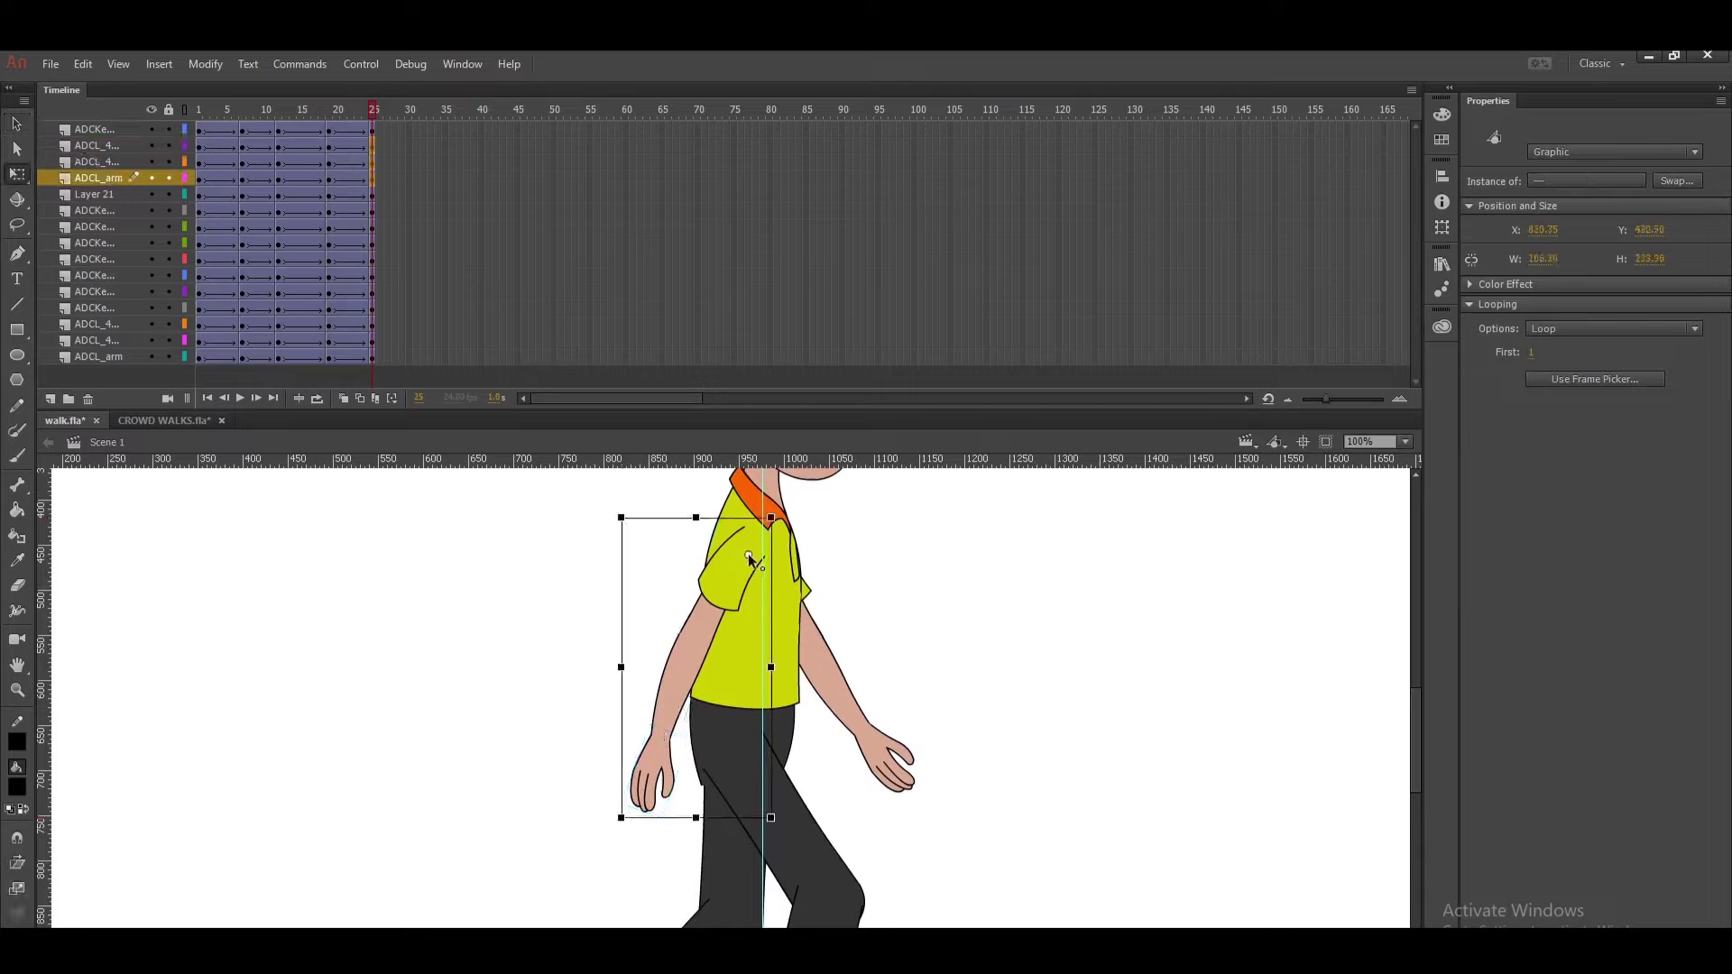
left_click_drag(622, 848, 655, 855)
left_click(604, 846)
key("v")
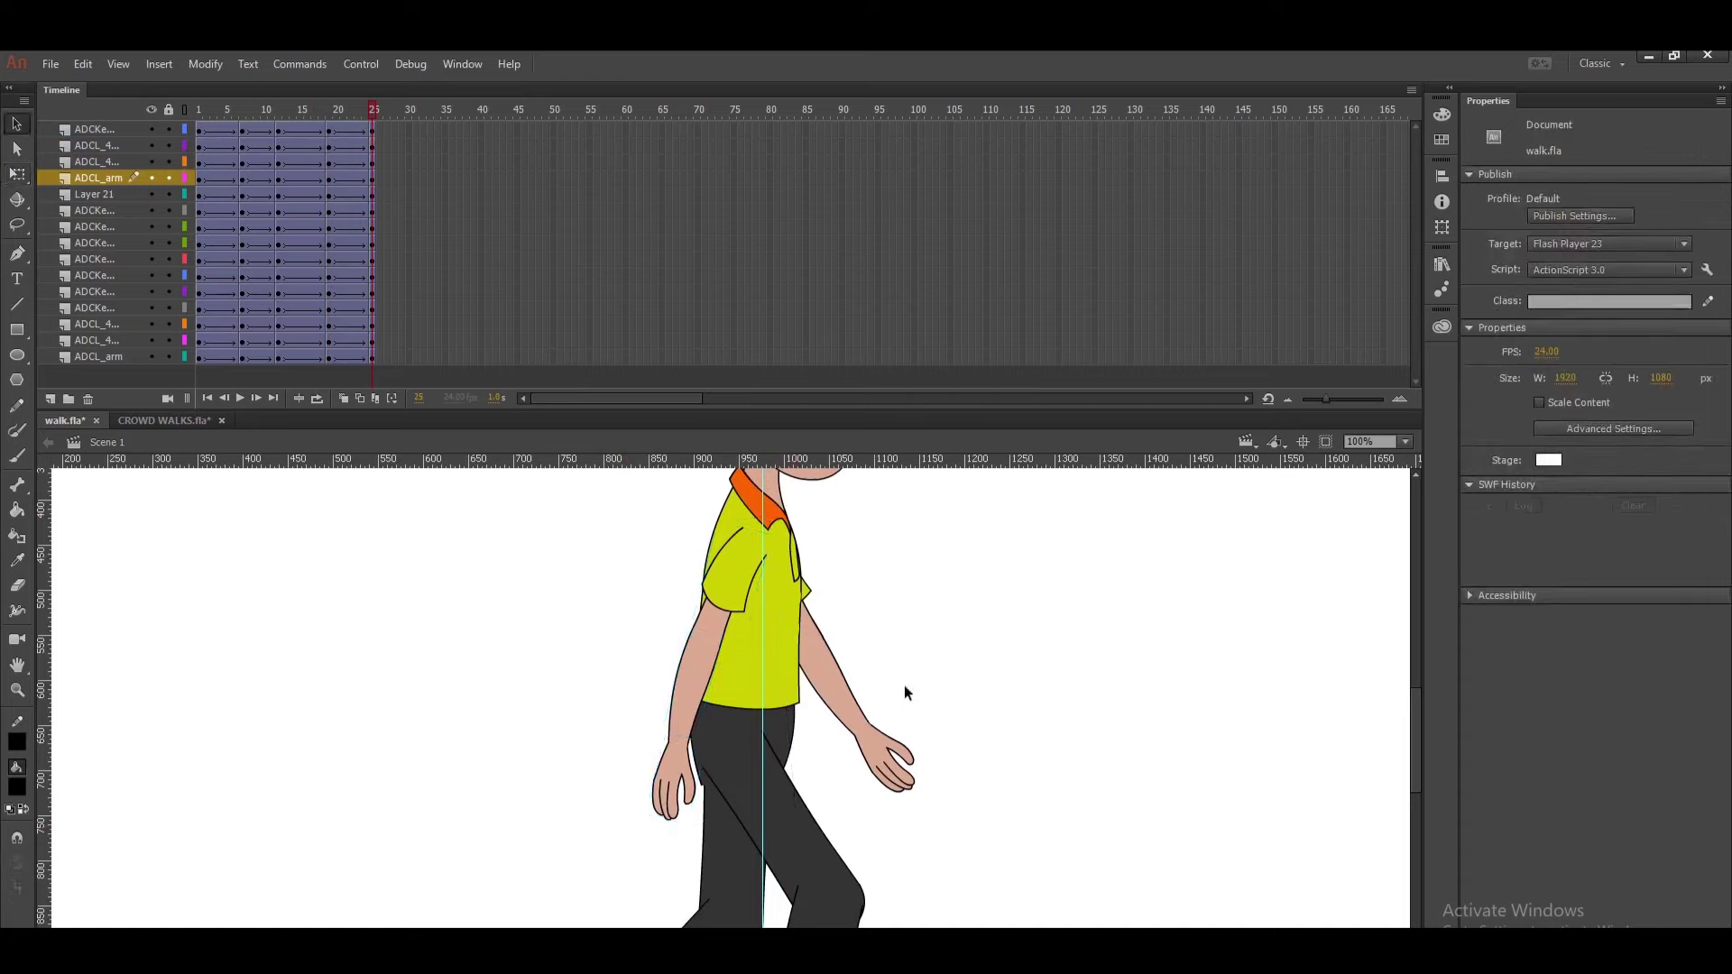
- Select the far upper arm, forearm and hand and rotate the whole arm slightly down toward the body from the shoulder
left_click_drag(894, 582, 819, 670)
left_click(892, 761, "shift")
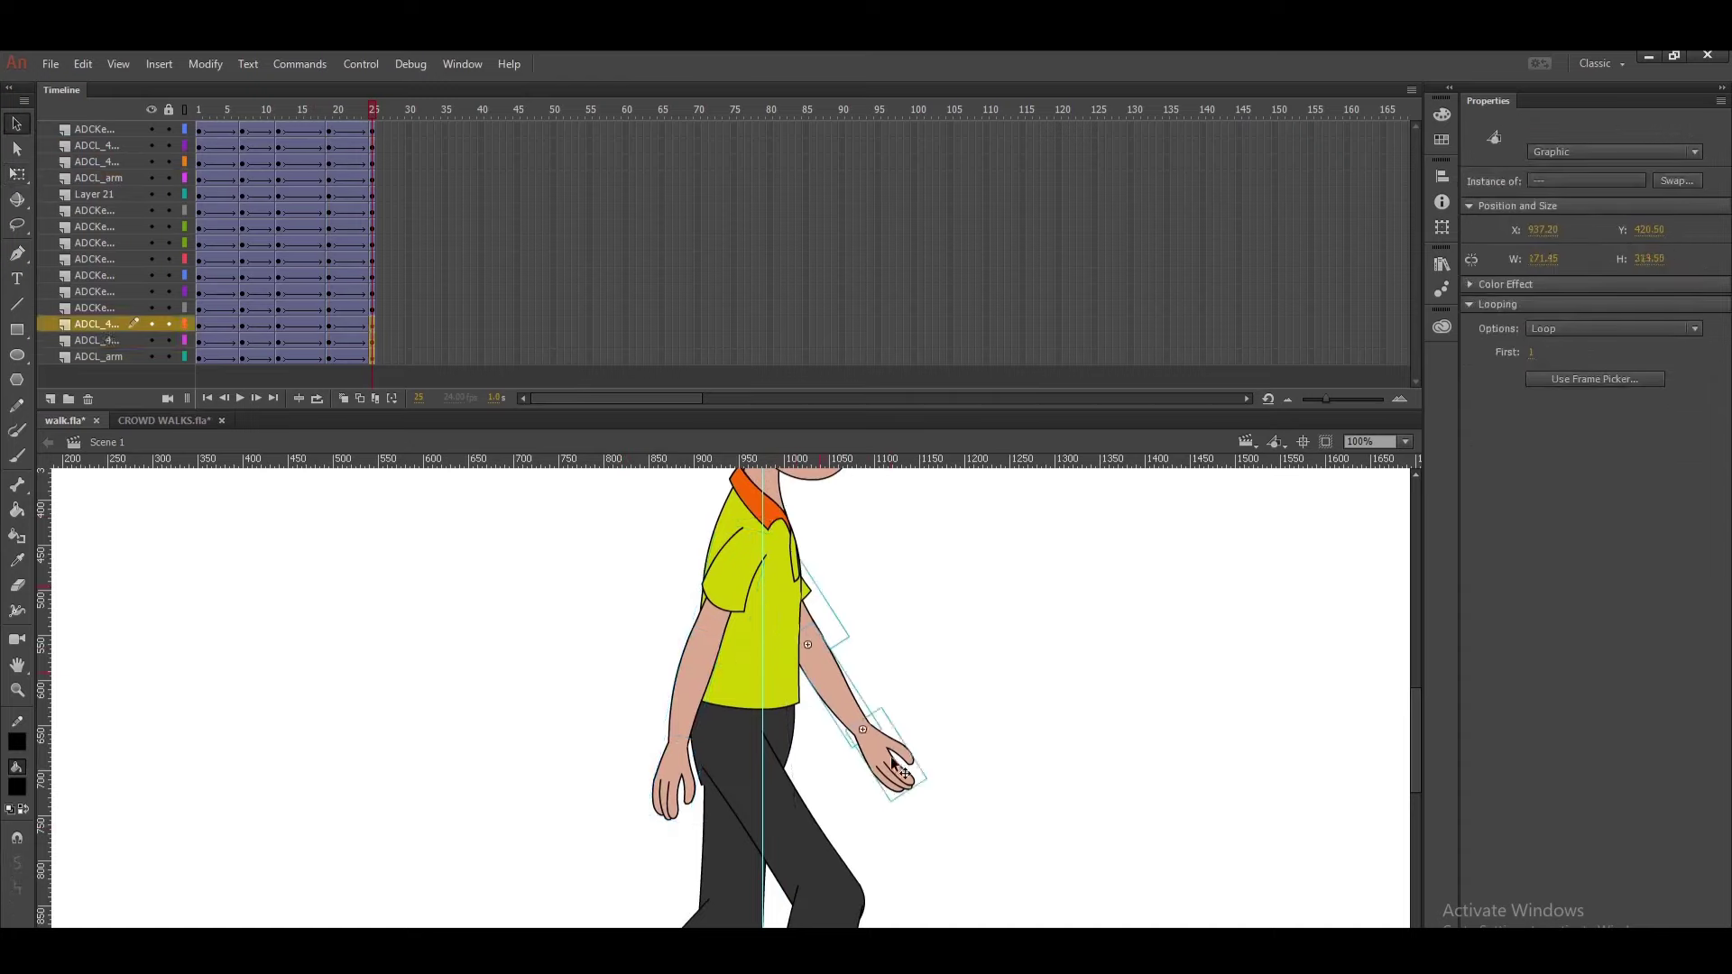
key("q")
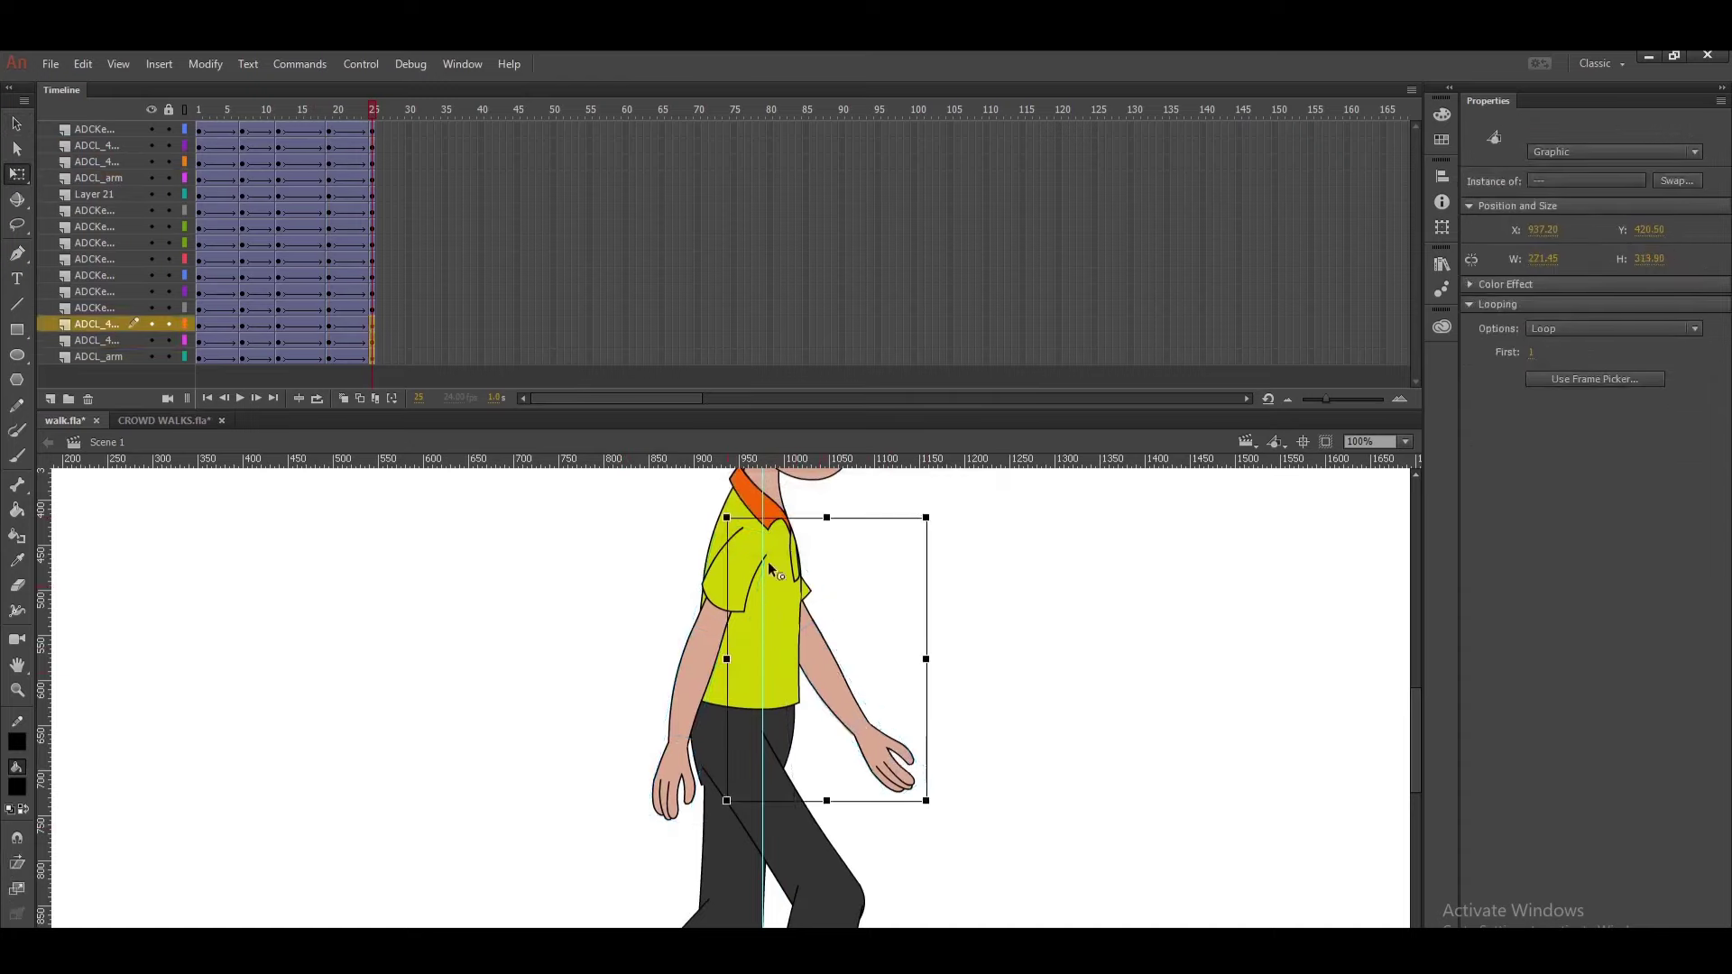
mouse_move(943, 533)
left_mouse_down()
mouse_move(940, 553)
mouse_move(948, 541)
left_mouse_up()
left_click(938, 681)
- Try to rotate the far forearm and hand slightly forward at the elbow
left_click(851, 762)
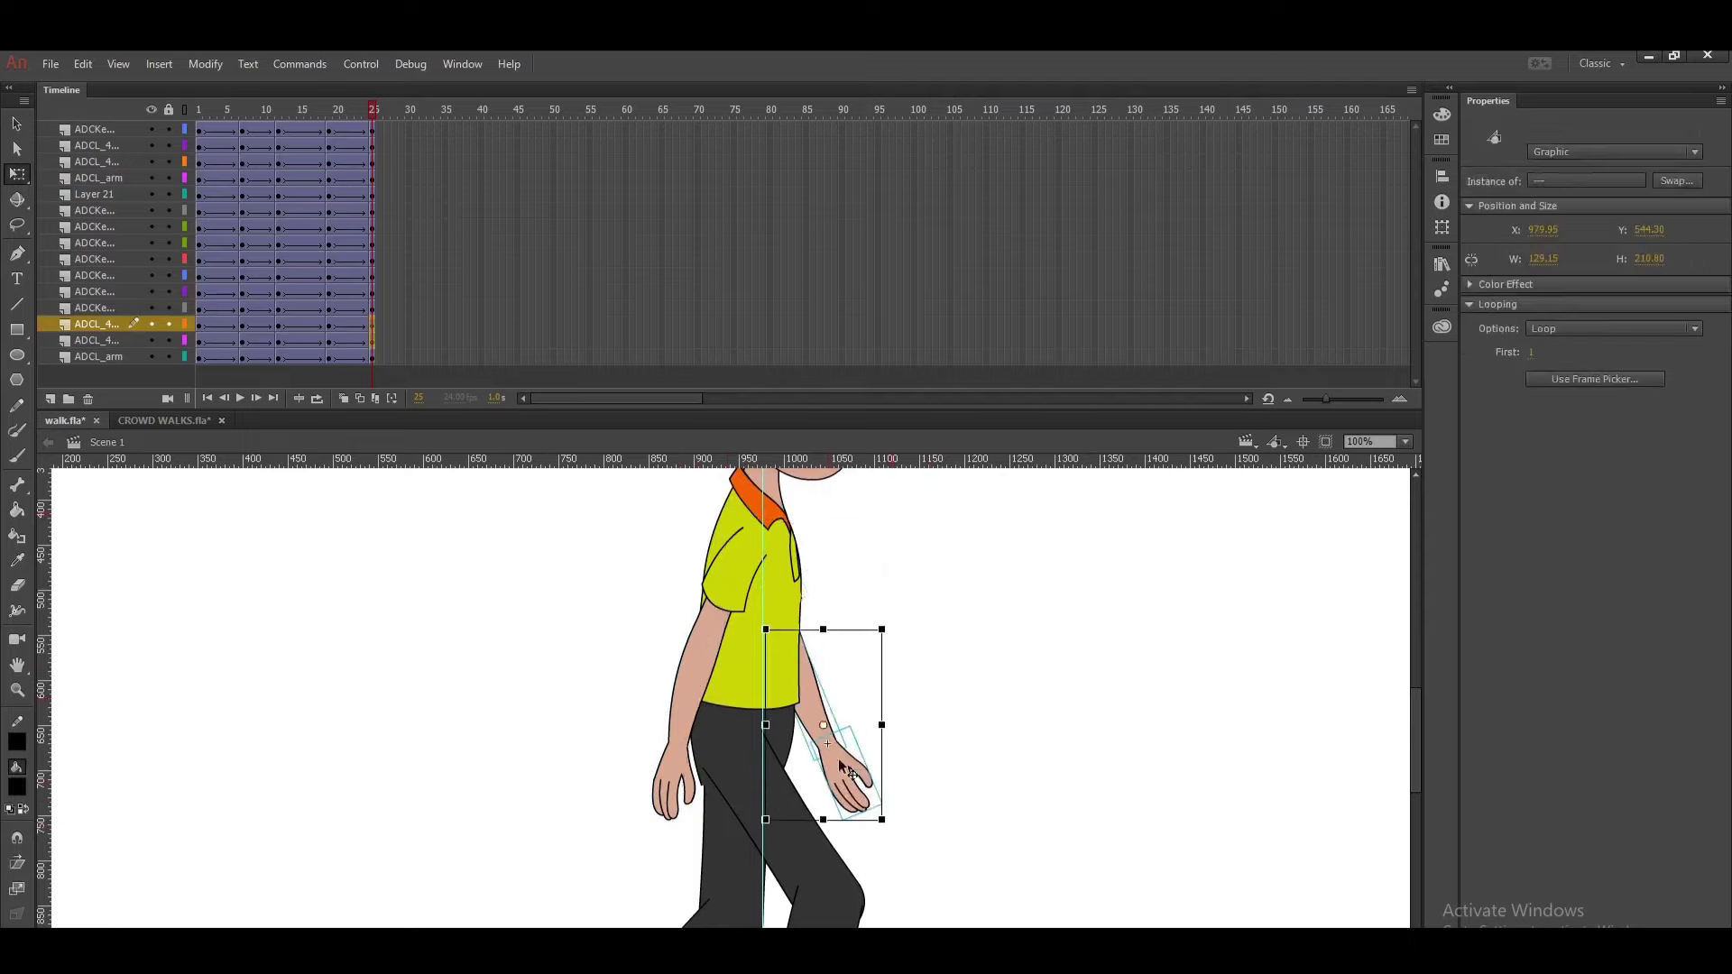
mouse_move(898, 636)
left_mouse_down()
mouse_move(916, 588)
mouse_move(907, 607)
left_mouse_up()
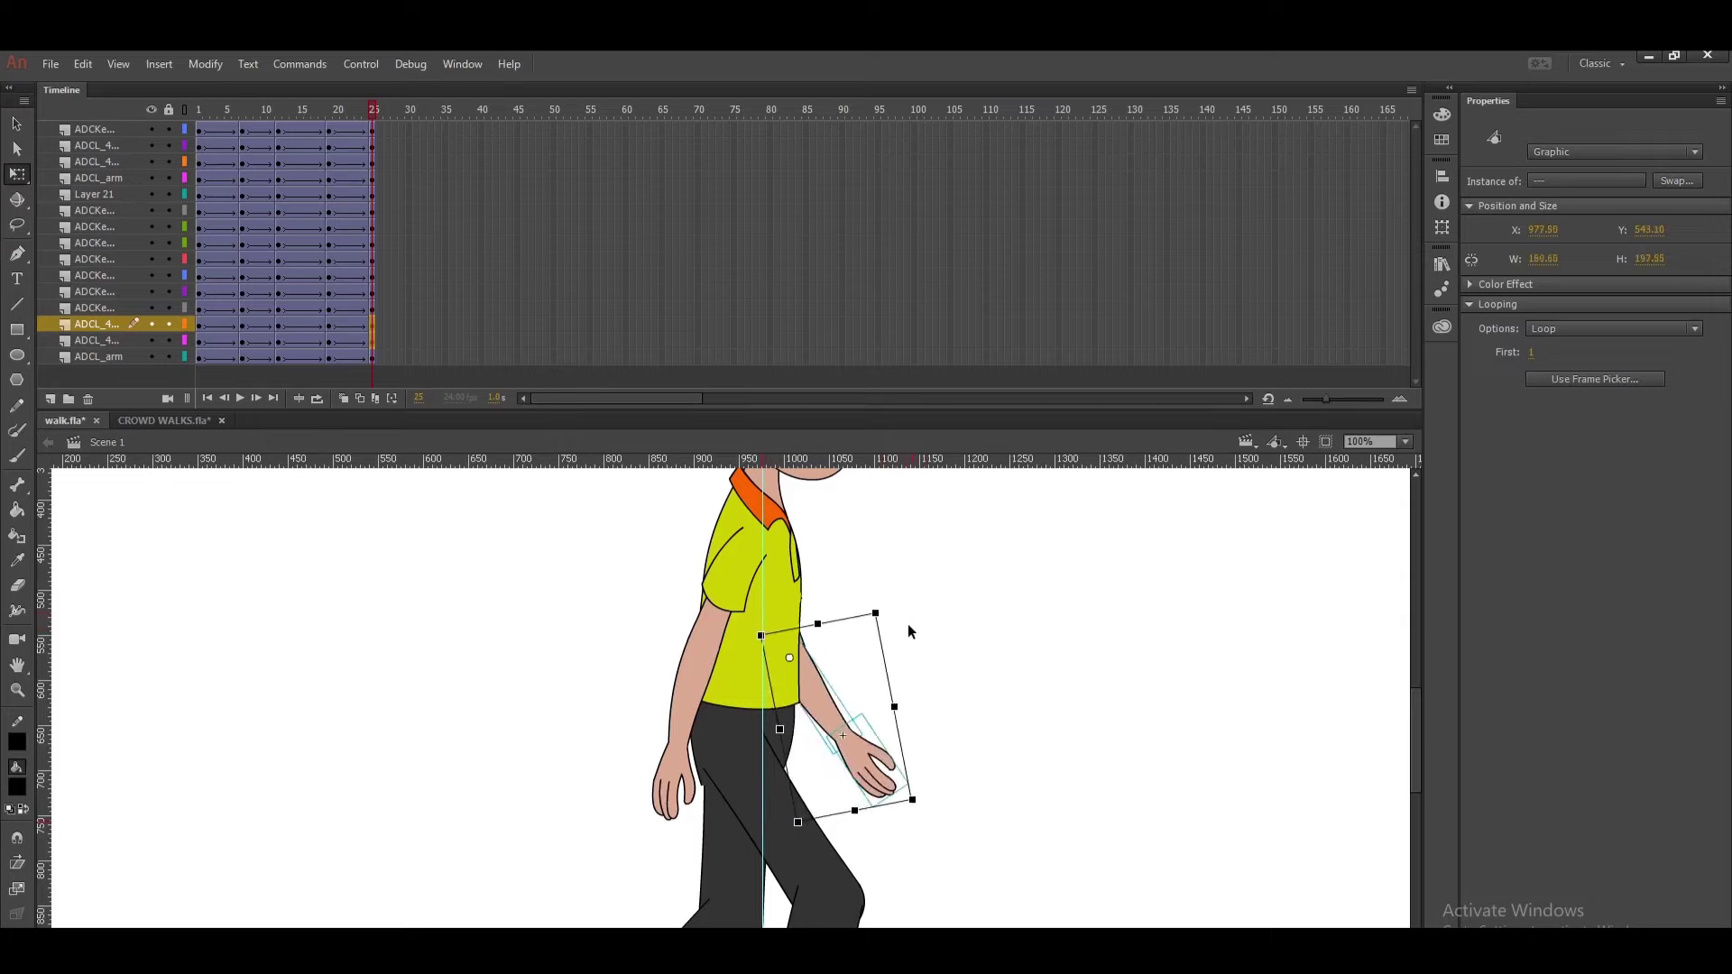
key("ctrl+z")
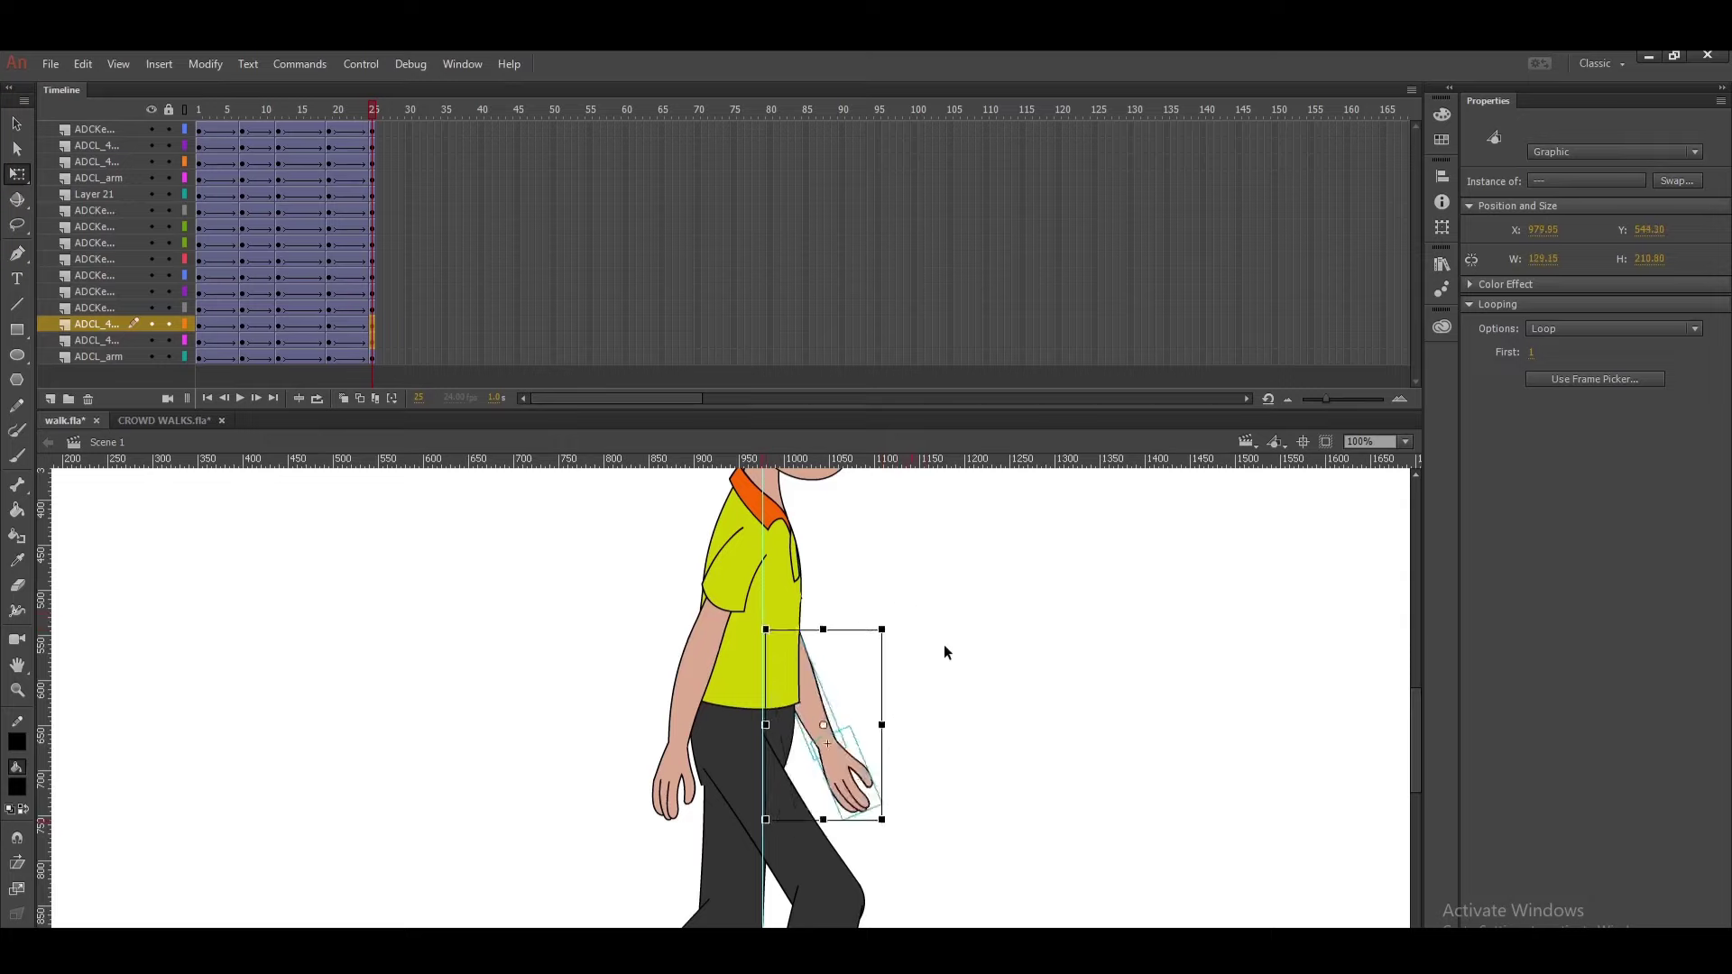
- Try to rotate the far hand slightly forward at the wrist
left_click(915, 756)
left_click(868, 781)
left_click_drag(896, 821, 928, 749)
key("ctrl+z")
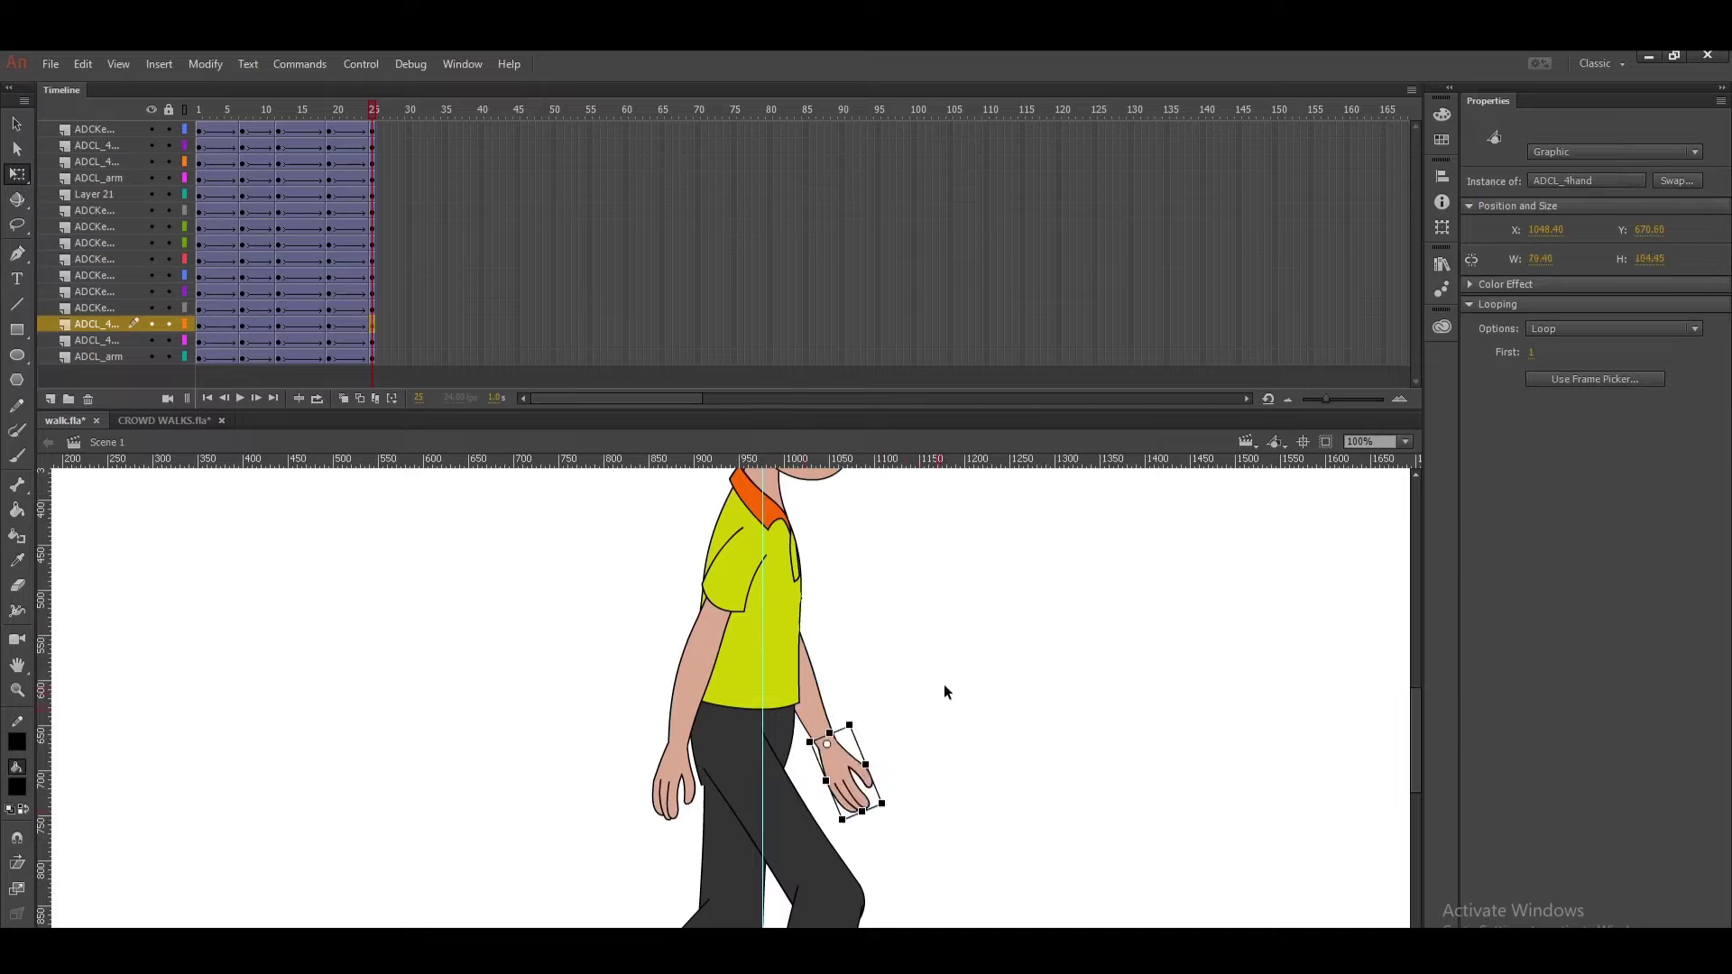
left_click(941, 689)
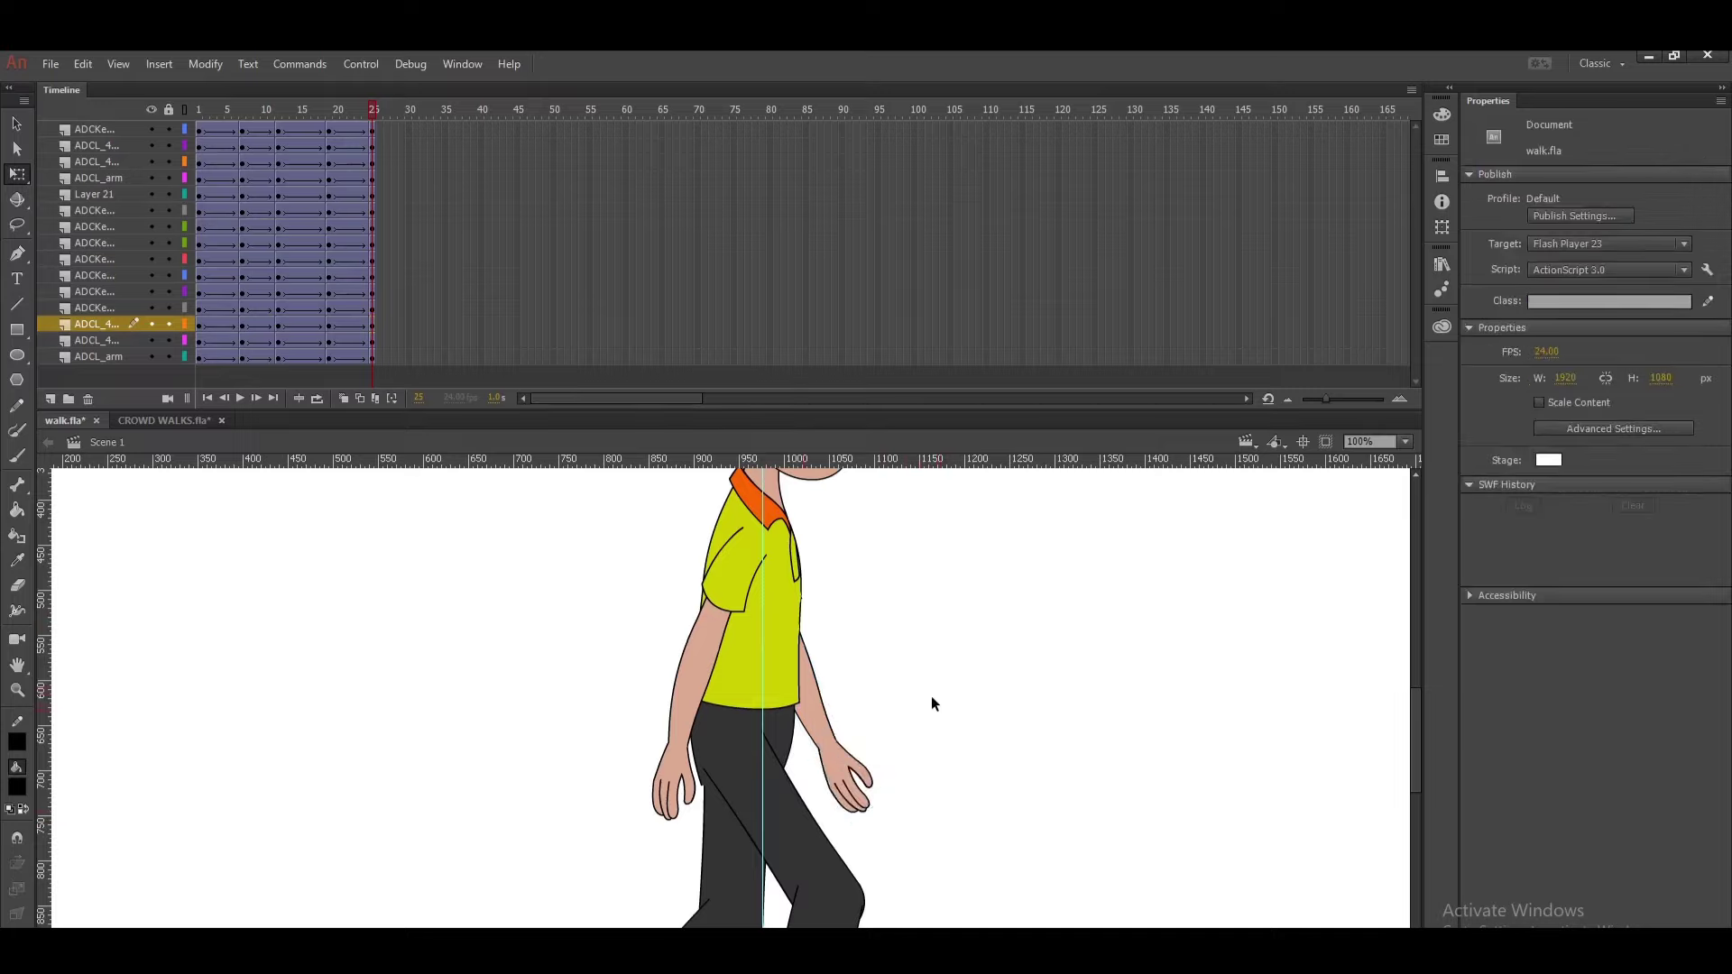
- Insert keyframes at frame 31 on all character layers and scrub the timeline from frame 1 to review the motion
key("ctrl+minus")
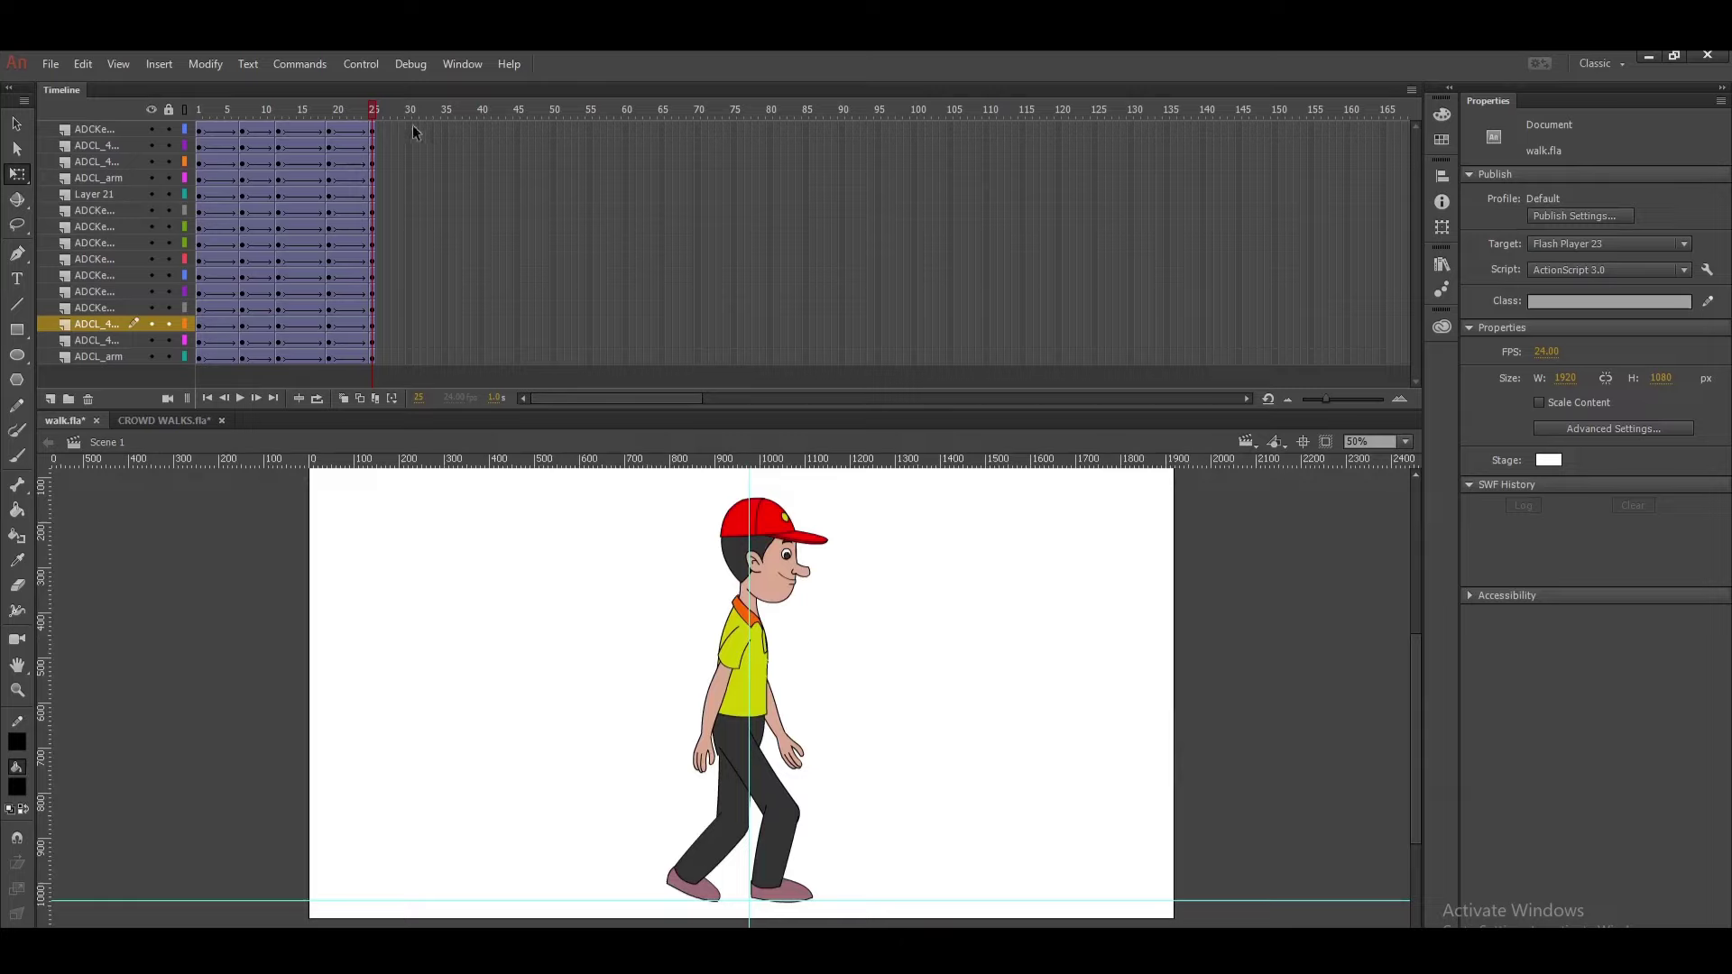
left_click_drag(413, 124, 414, 359)
key("F6")
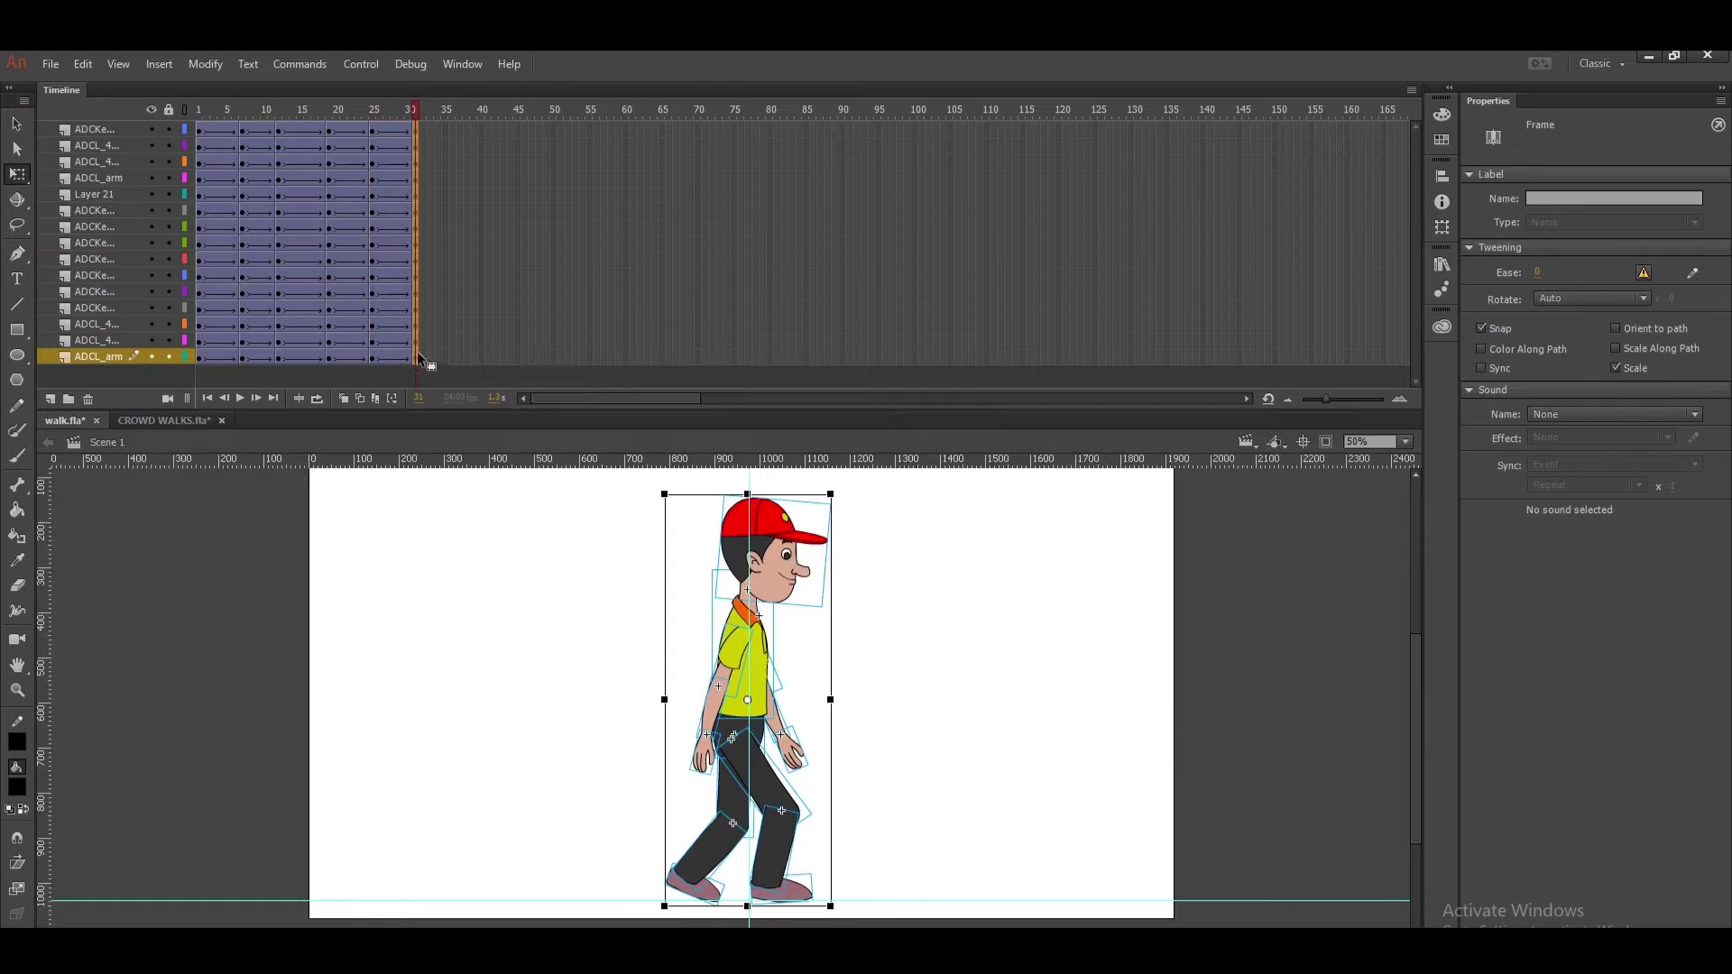
left_click(198, 111)
left_click_drag(184, 127, 425, 230)
left_click(874, 617)
- At frame 31, select all body parts and raise the whole character slightly above the ground guide
left_click(784, 803)
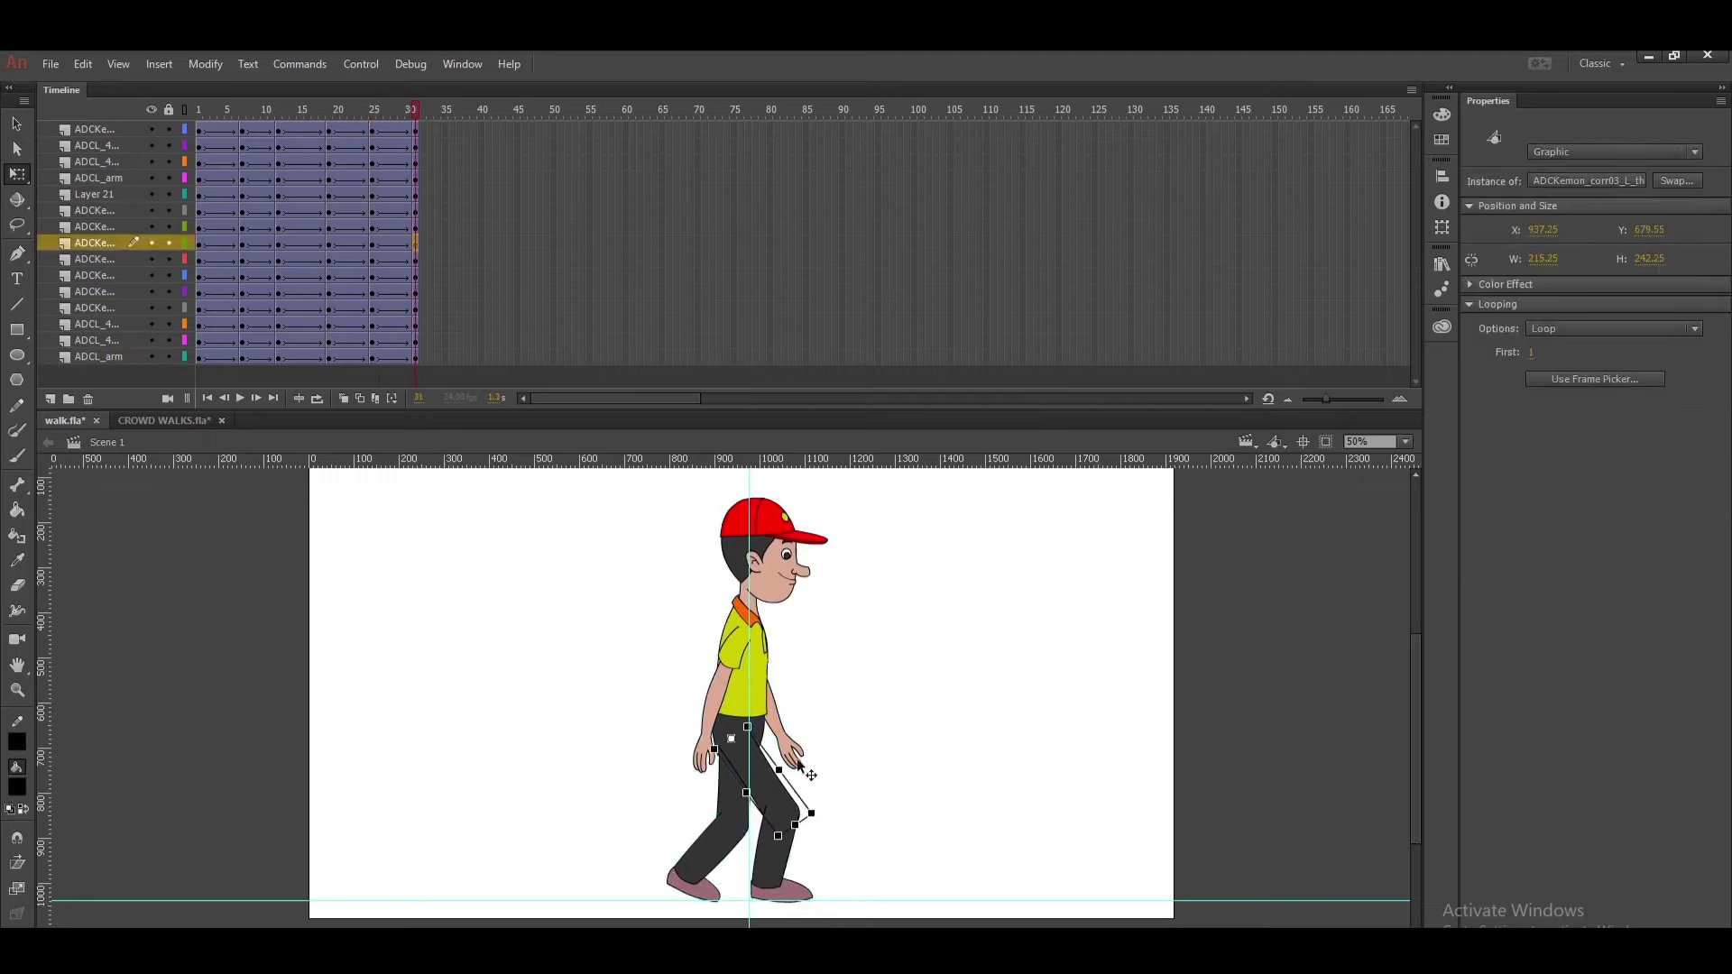
key("ctrl+a")
left_click_drag(775, 800, 776, 774)
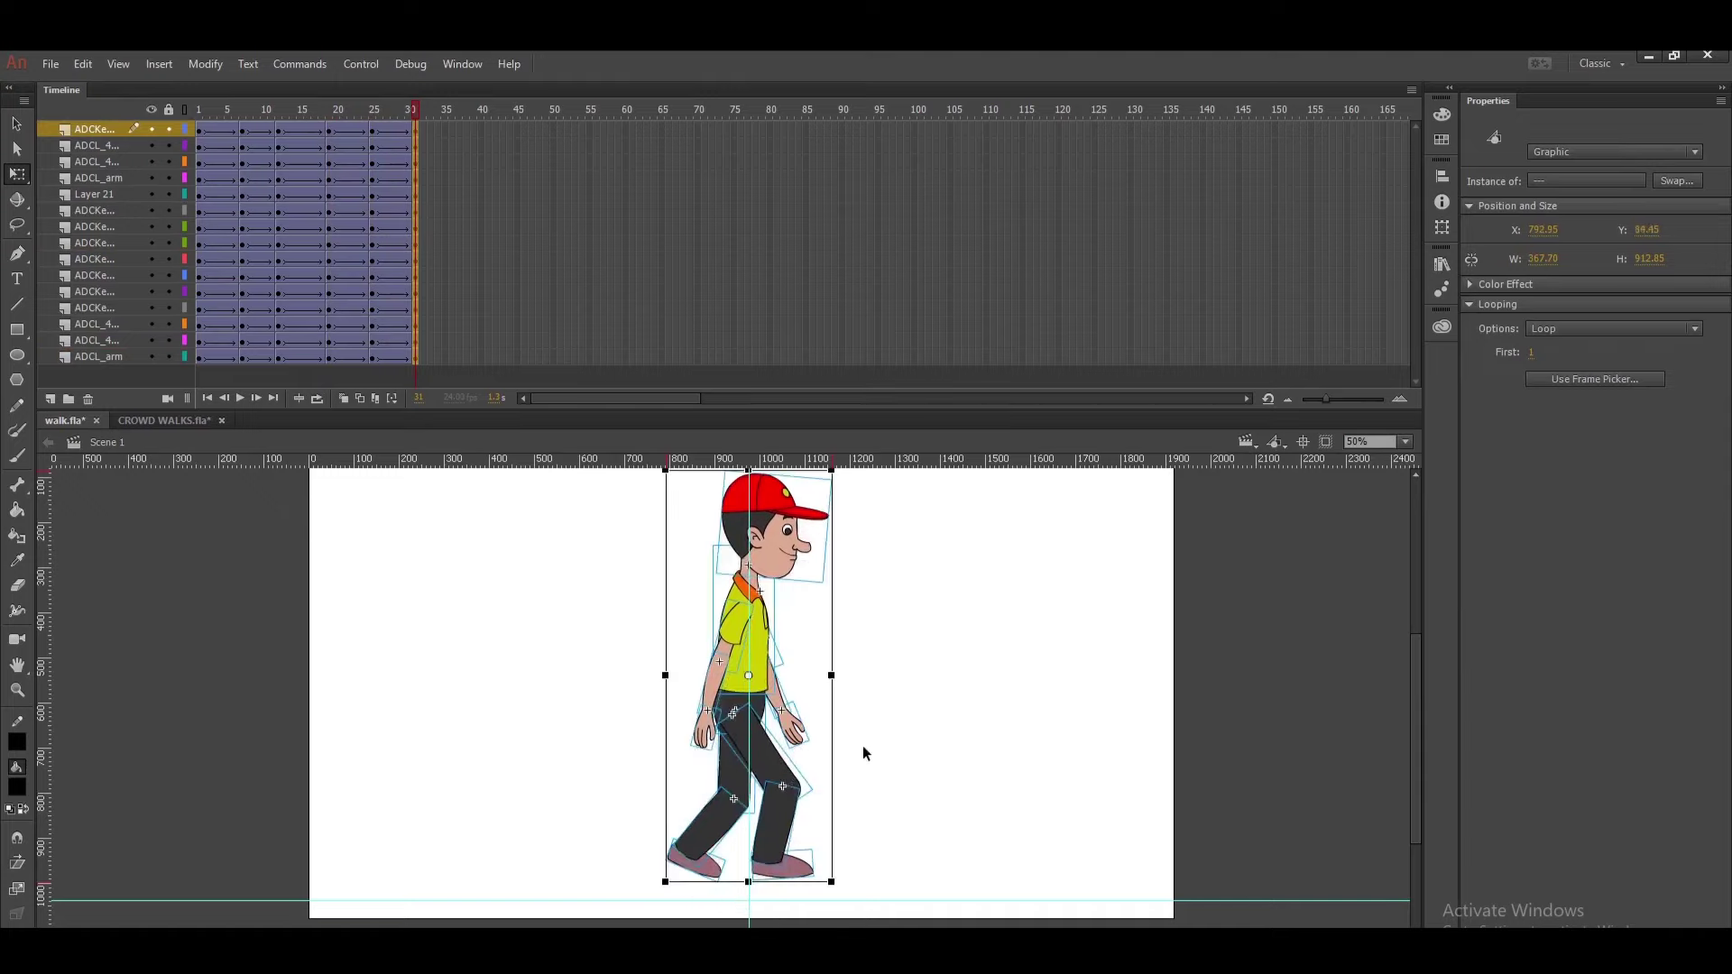
- Move the near foot down and back onto the ground guide, beneath the hips
key("ctrl+=")
left_click(922, 701)
key("space")
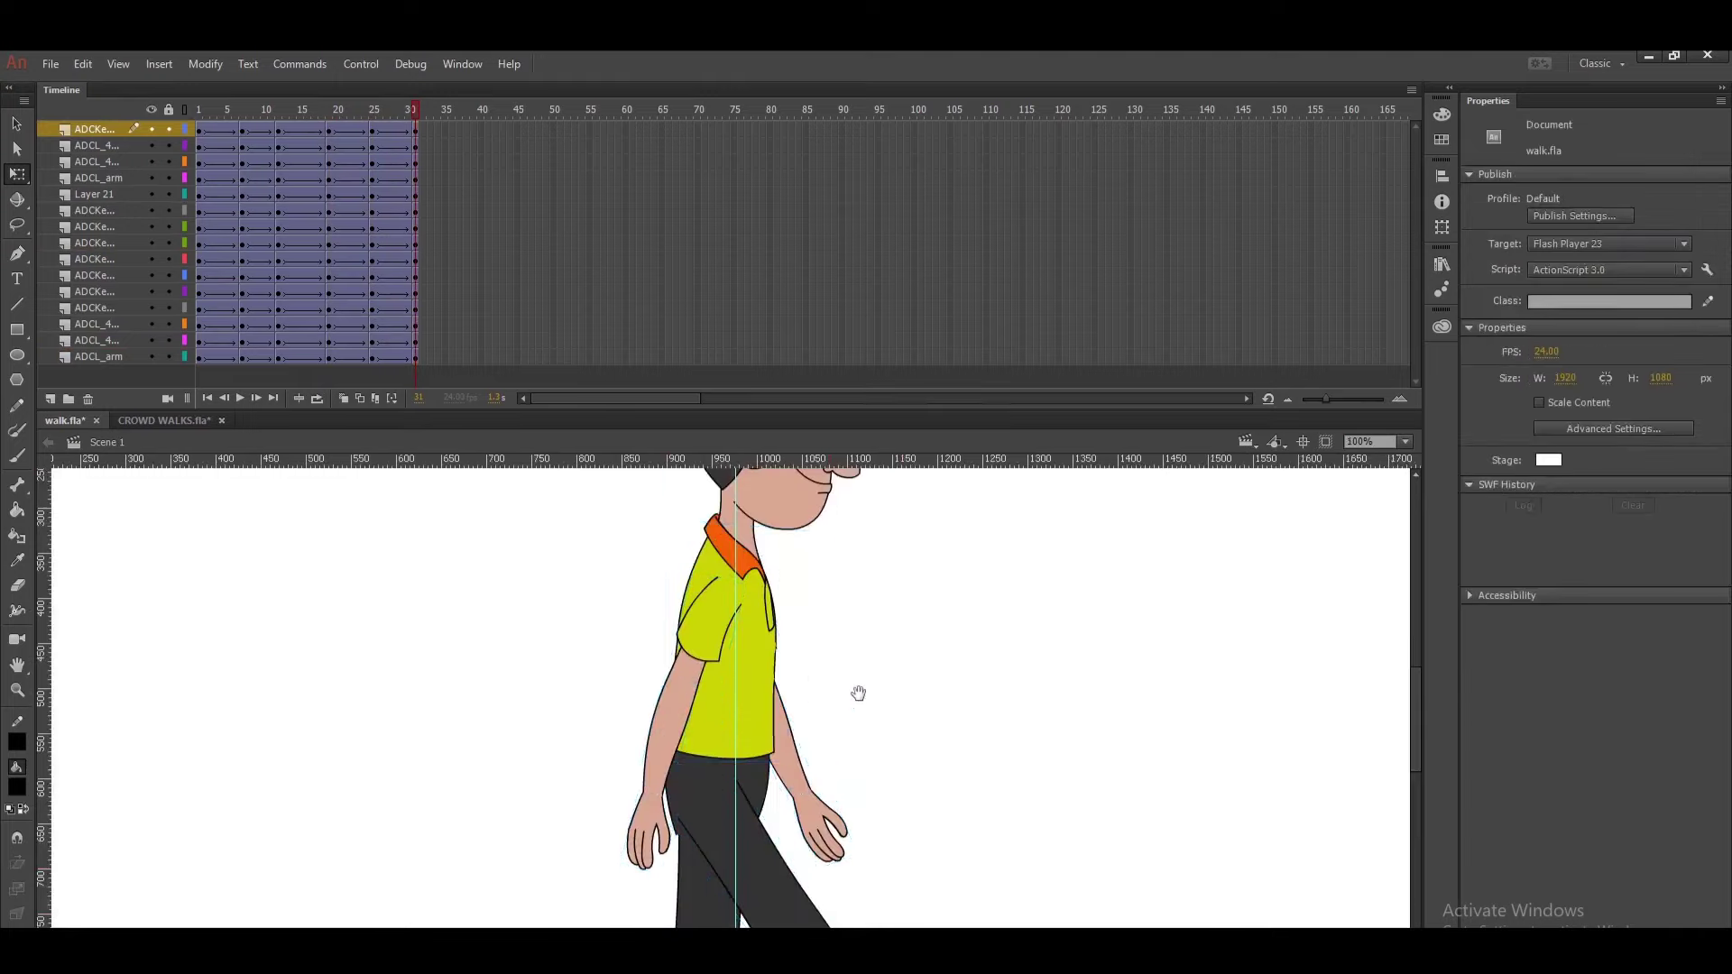
left_click_drag(785, 866, 822, 597)
left_click_drag(831, 846, 776, 886)
- Rotate the near thigh back at the hip until almost vertical and move the shin down to join the knee
left_click(817, 627)
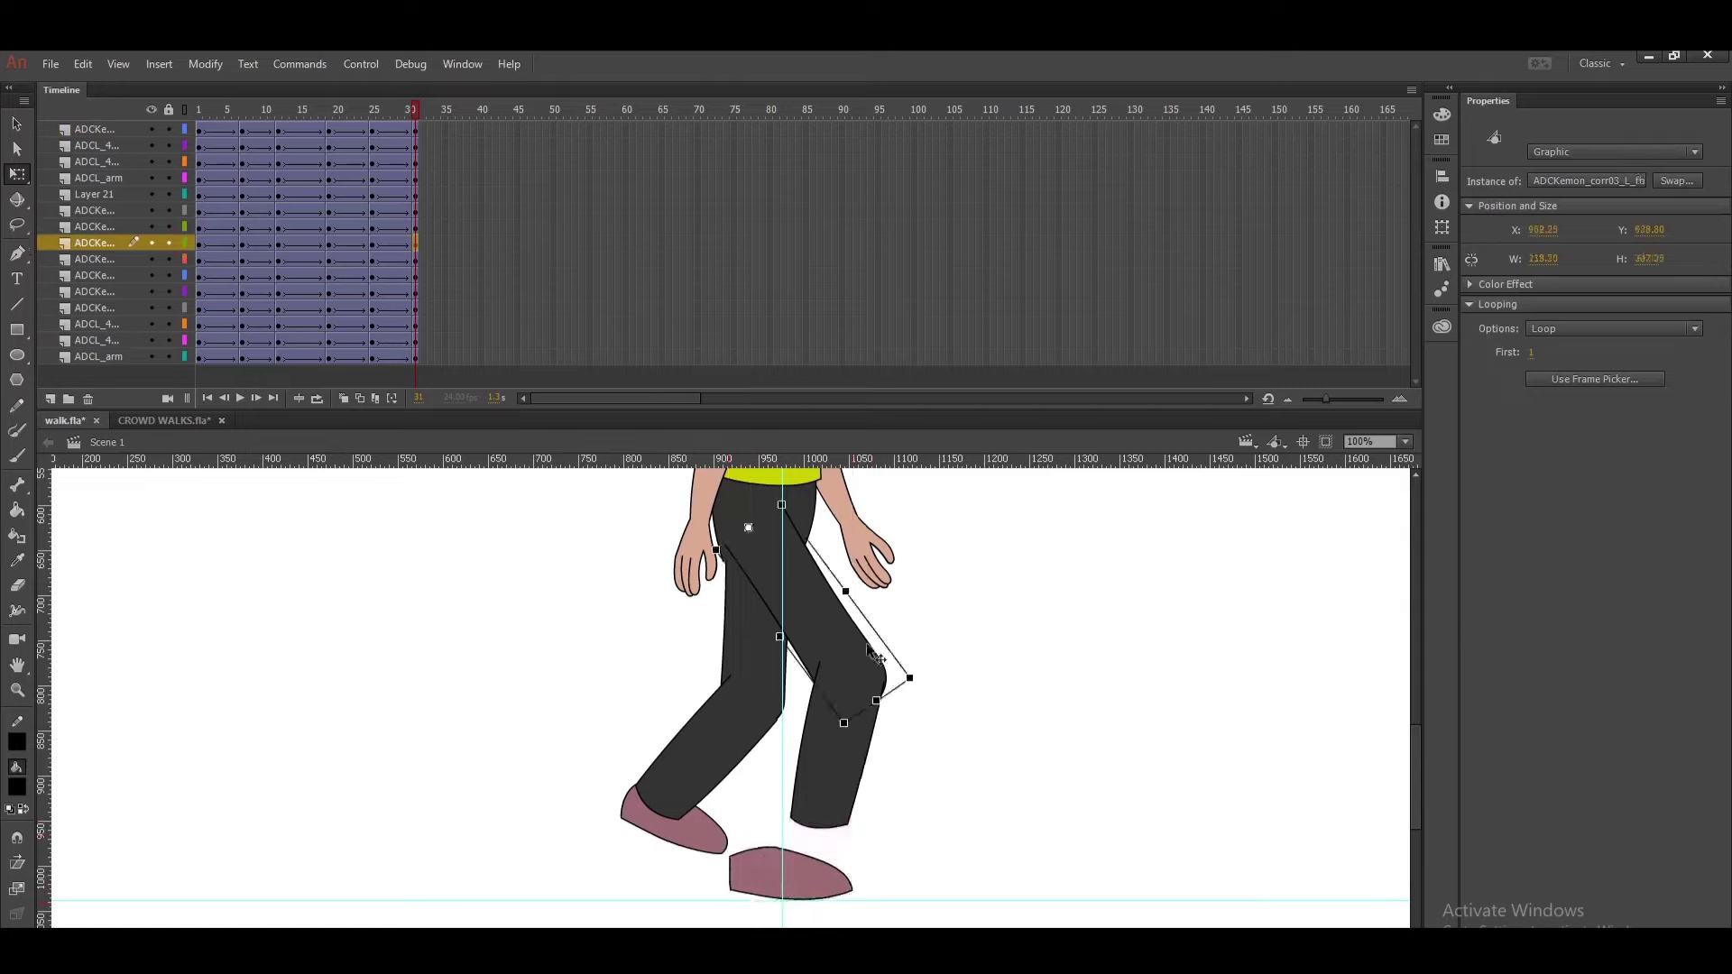
left_click_drag(885, 736, 781, 796)
left_click_drag(831, 723, 841, 755)
left_click(756, 646)
left_click(767, 799)
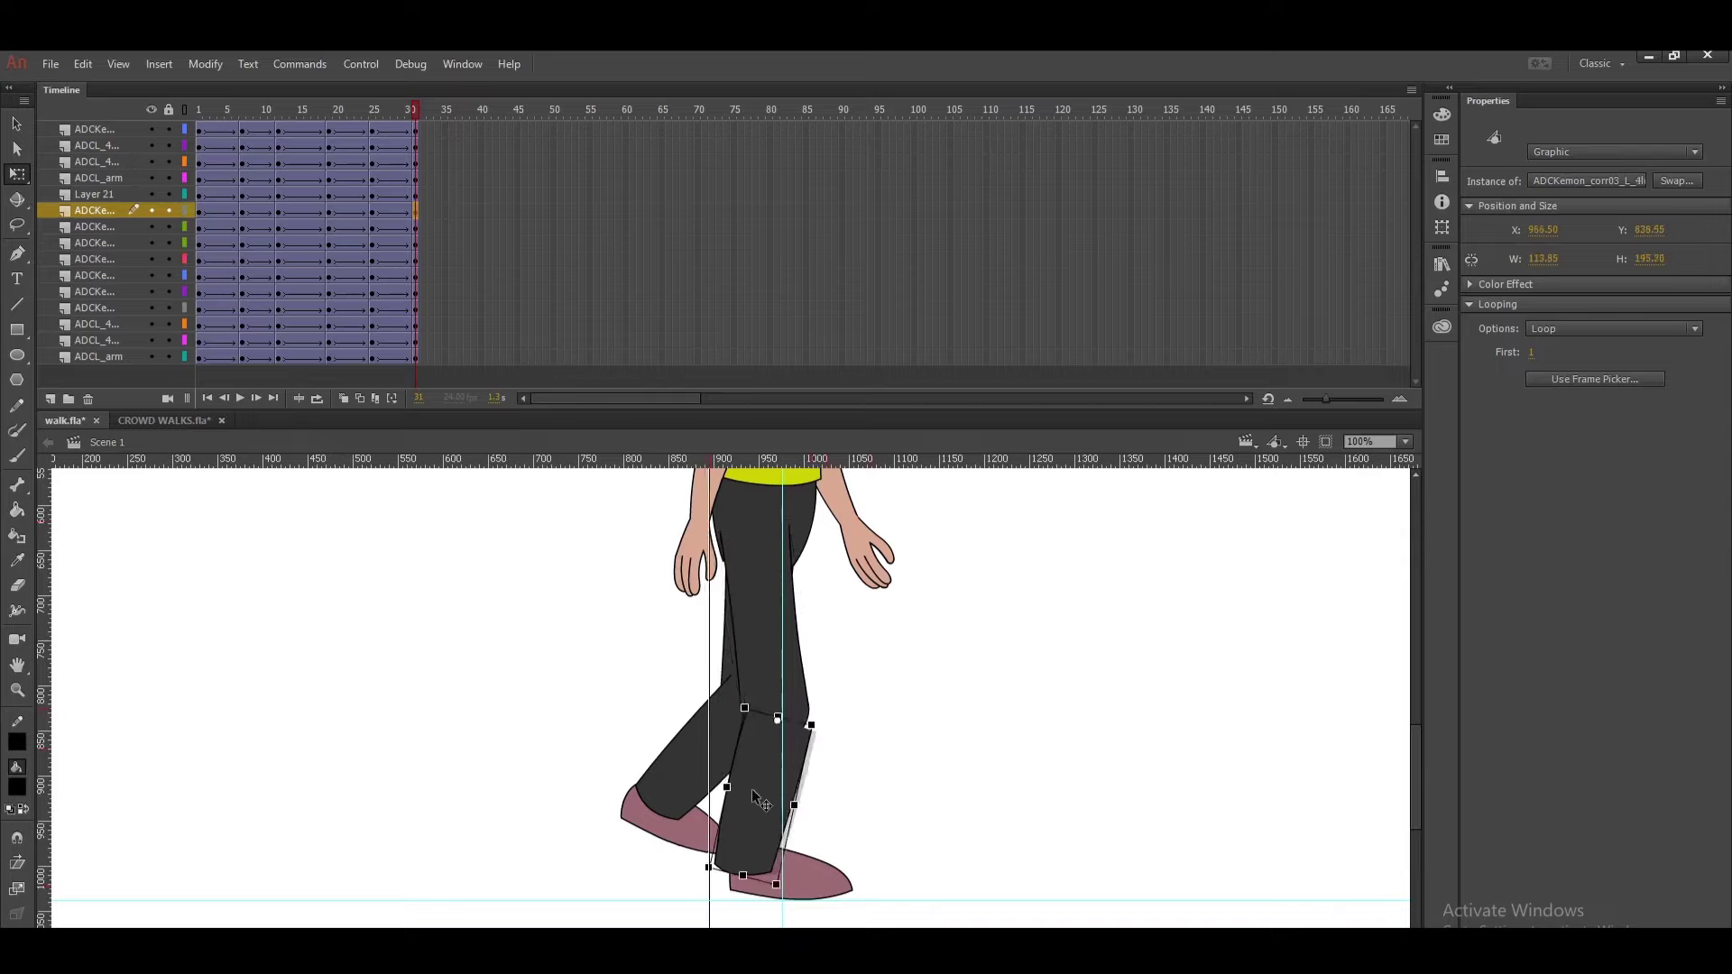
- Shift the near foot slightly backward along the ground guide to fit under the shin
left_click(838, 763)
left_click_drag(800, 865, 784, 864)
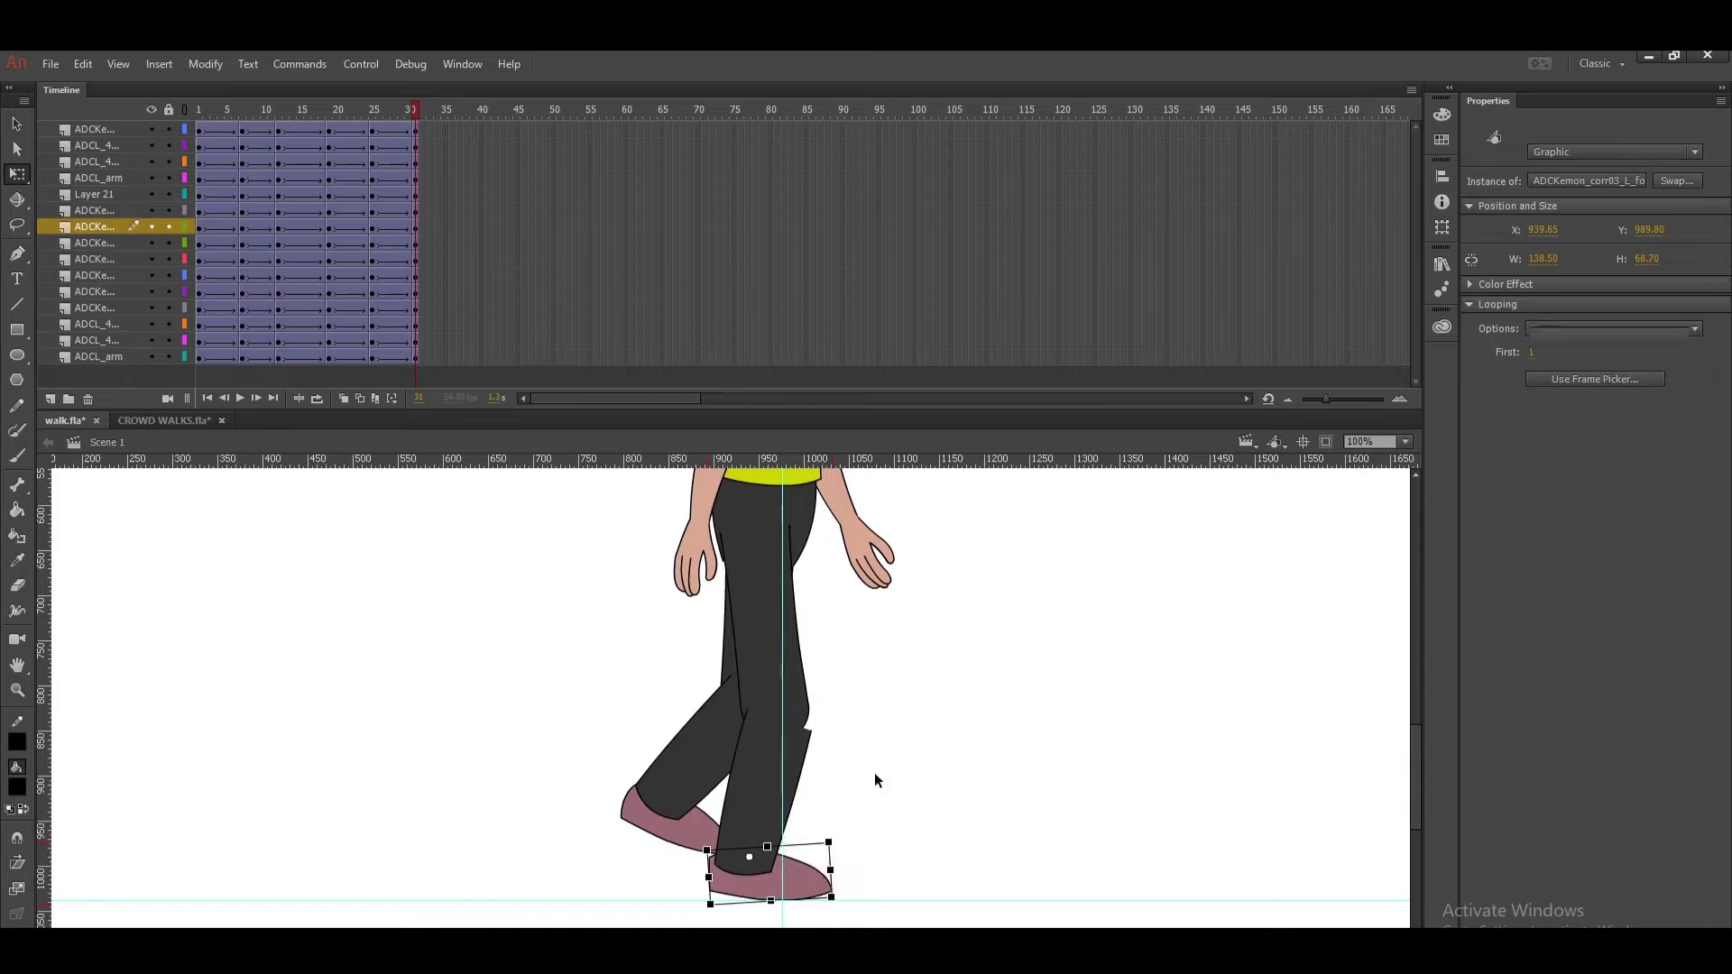
left_click(875, 773)
- Nudge the near thigh a few pixels forward to line up with the shin at the knee
left_click(806, 712)
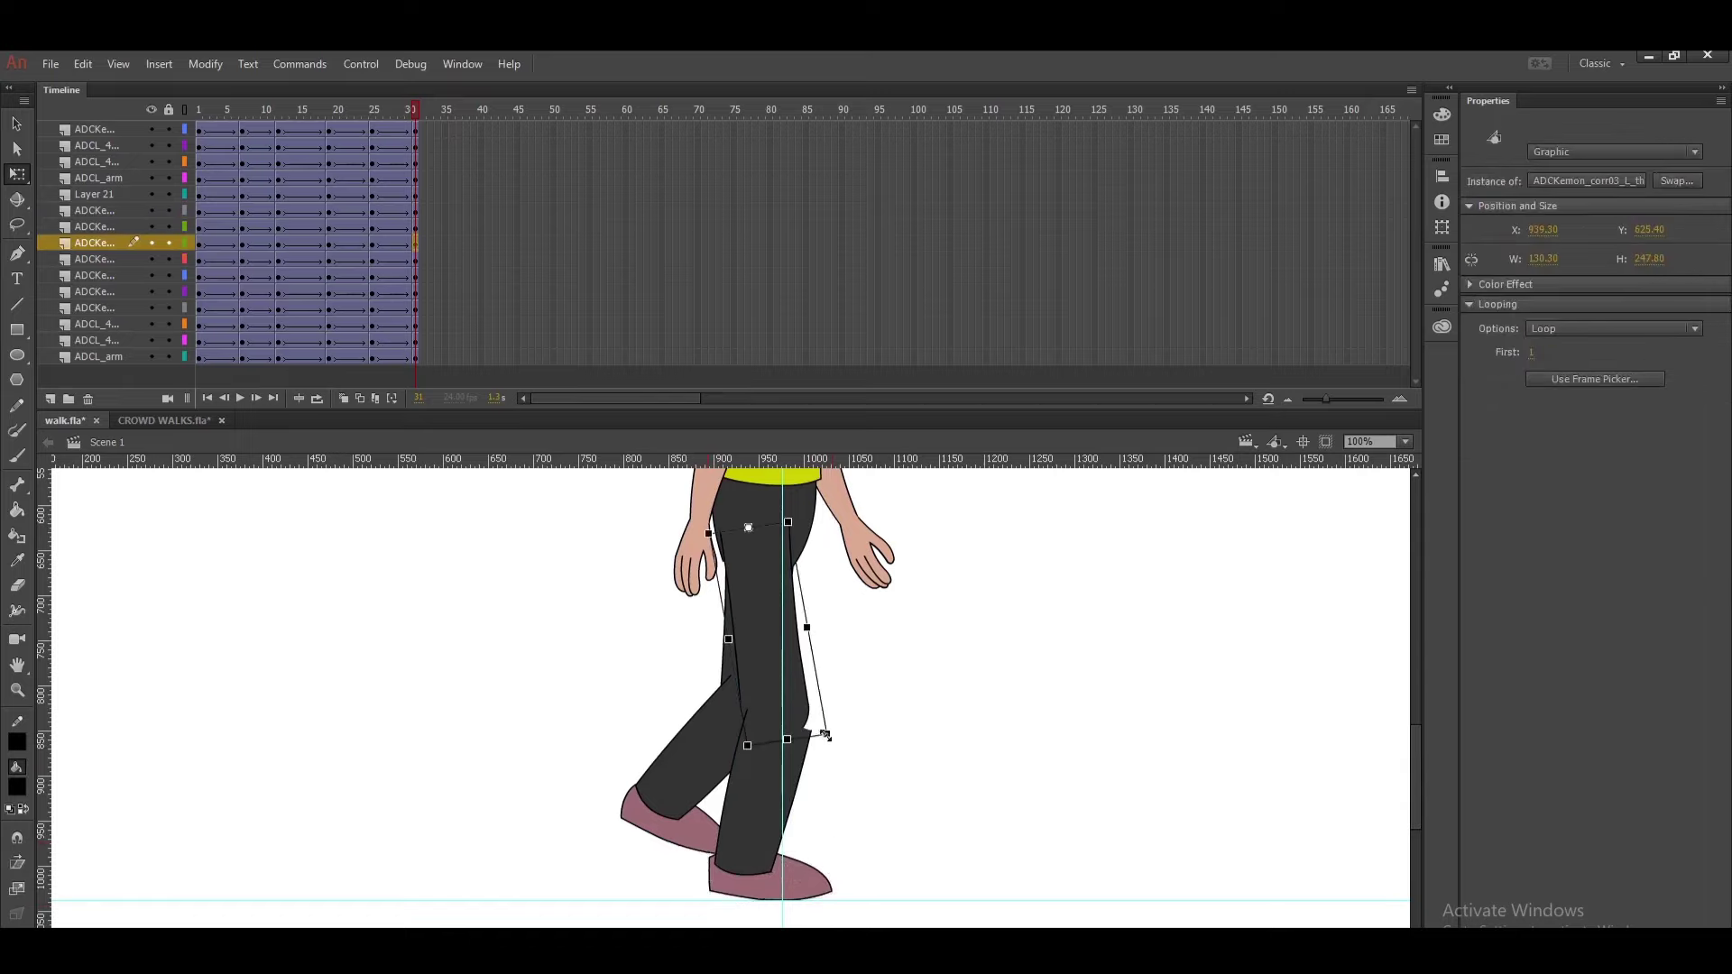
key("v")
key("Right")
key("Right")
key("Right")
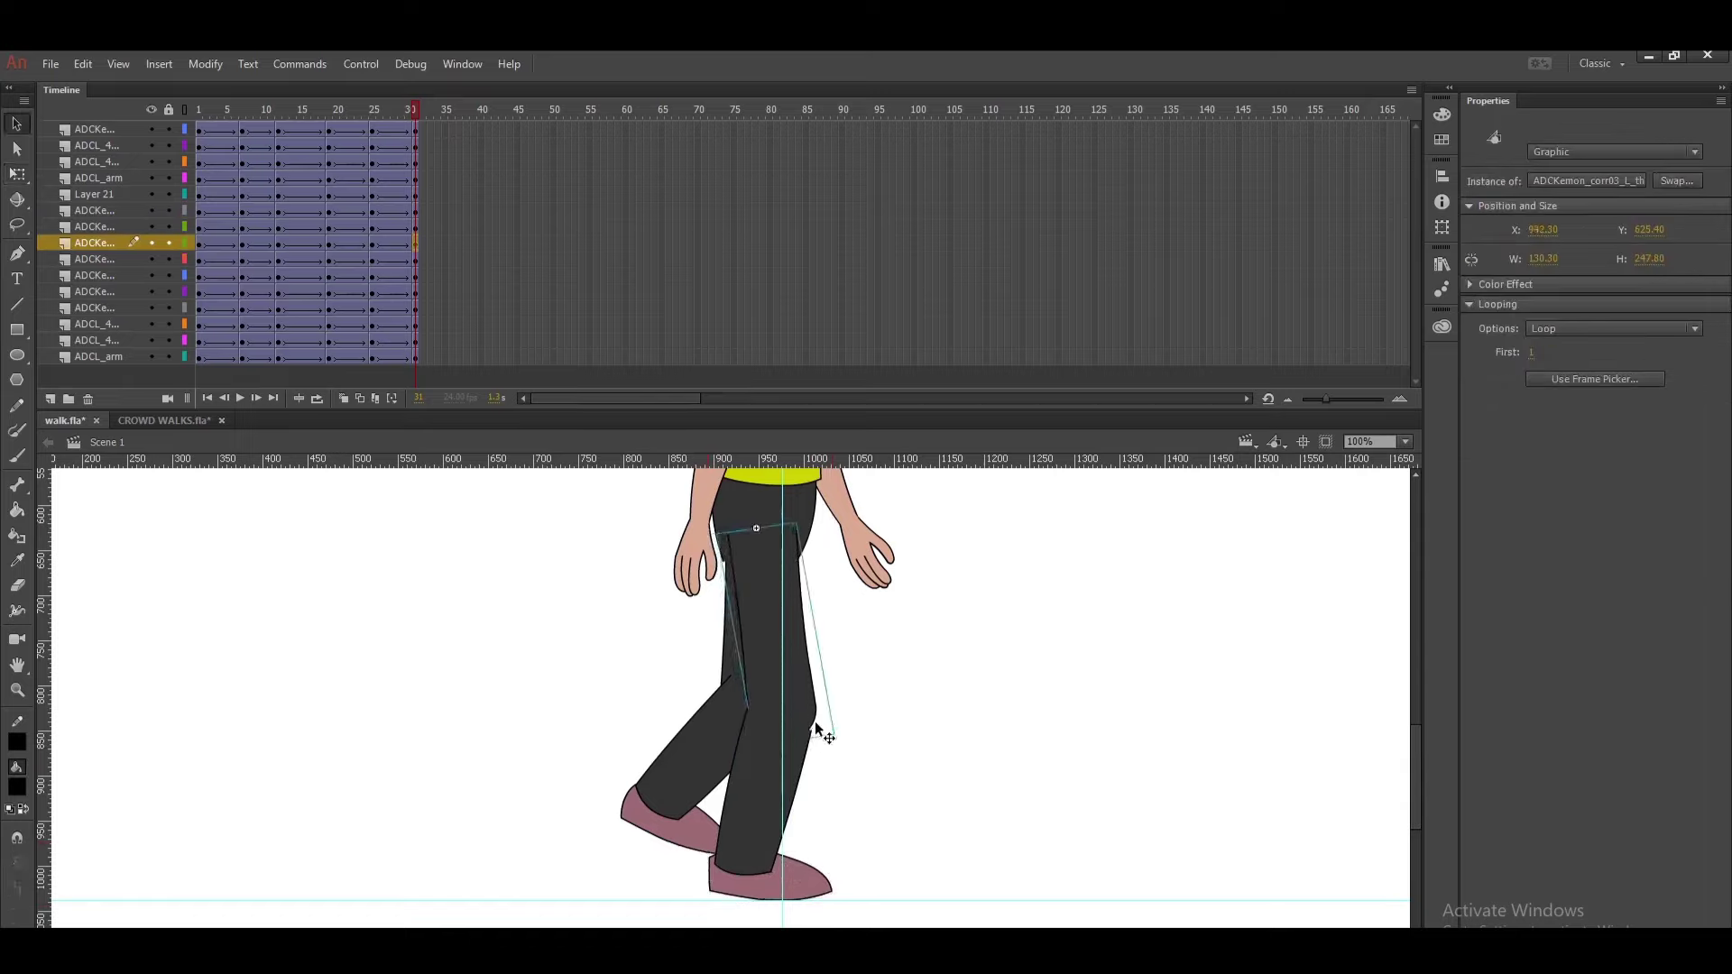
left_click(868, 691)
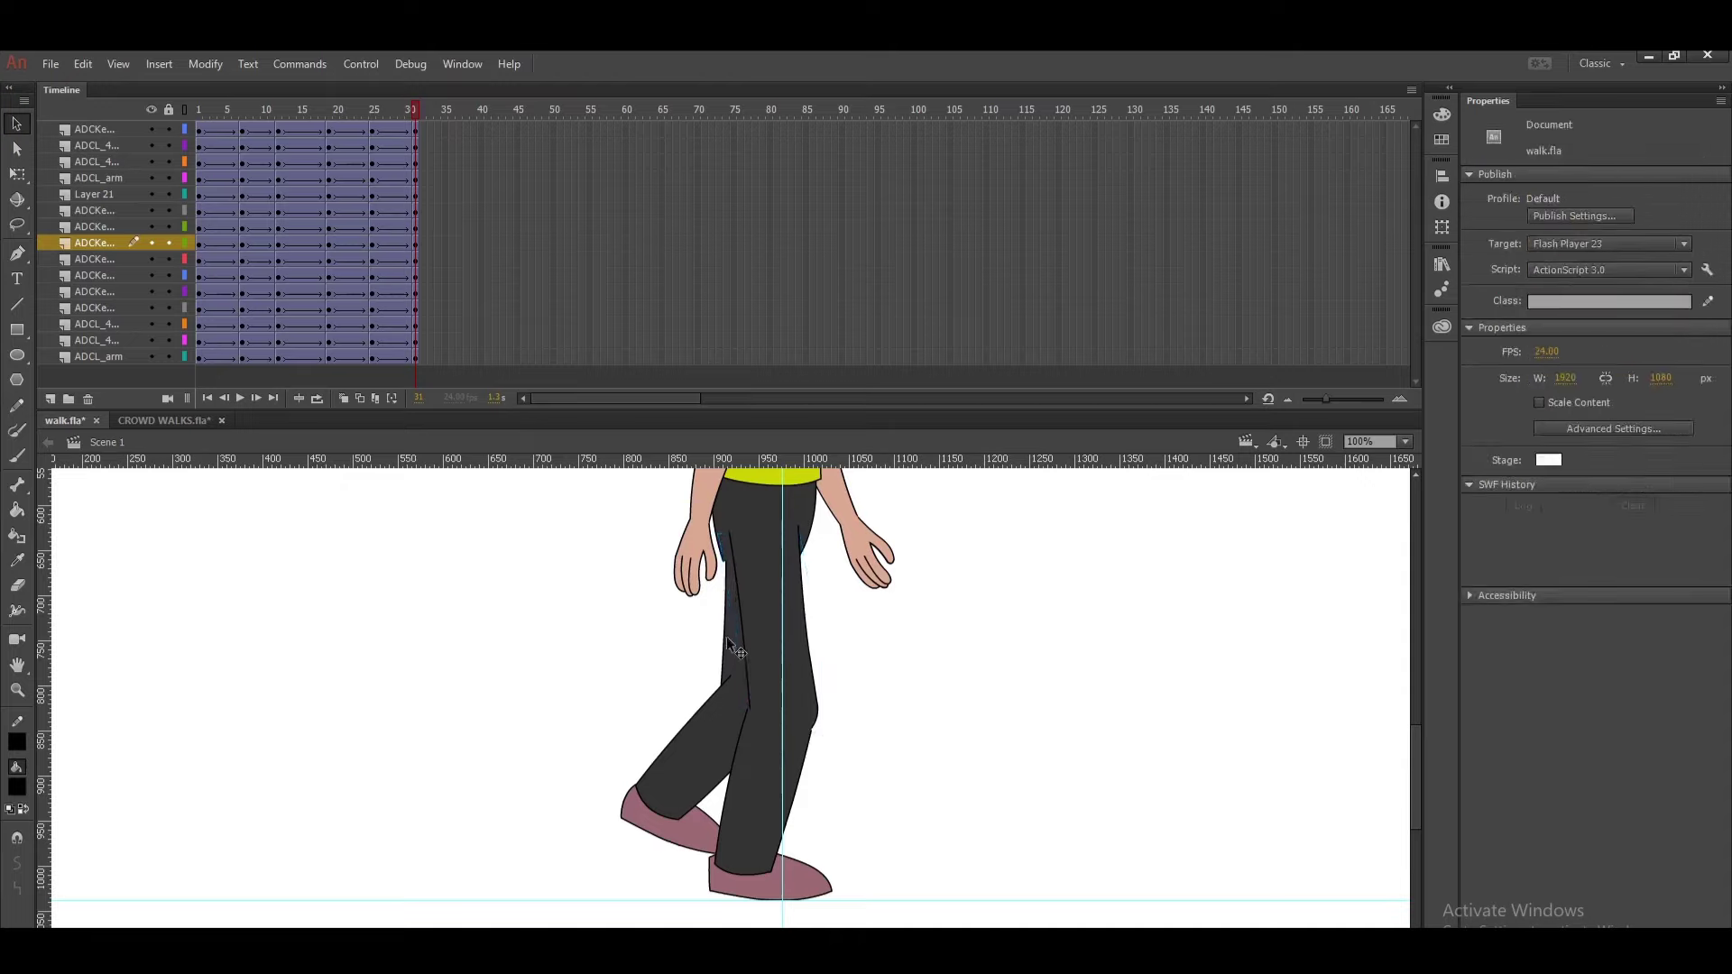
- Rotate the far thigh forward at the hip so its knee sits ahead of the near leg
left_click(731, 650)
key("q")
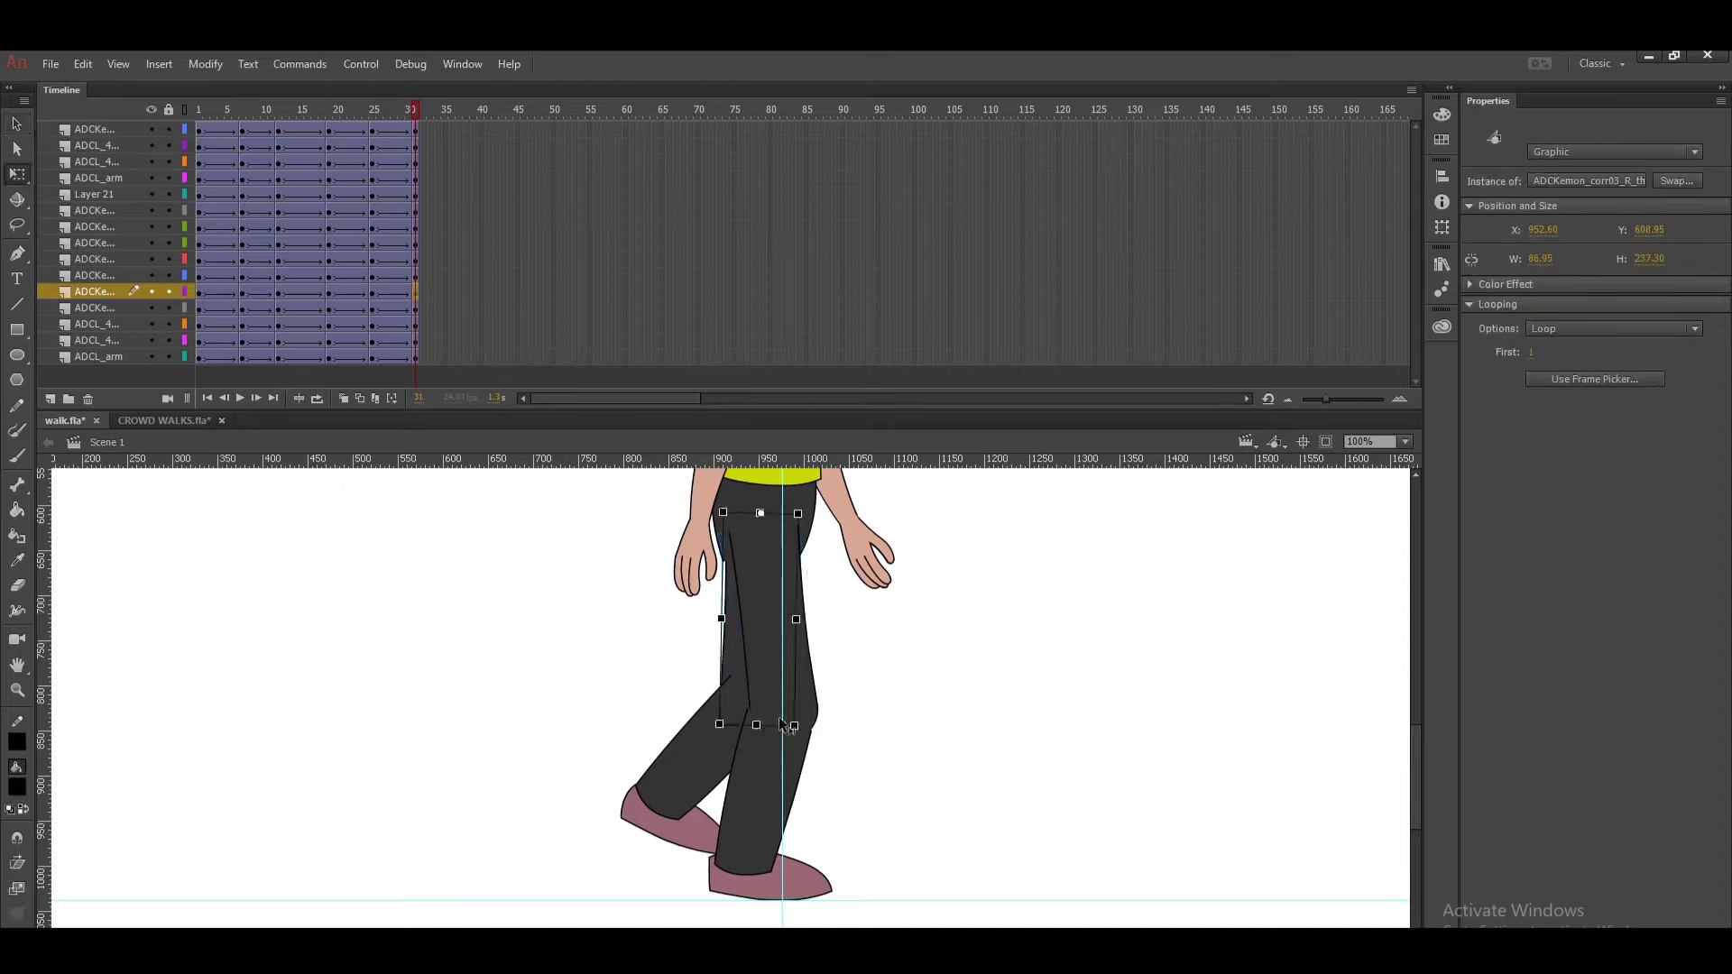
left_click_drag(803, 742, 908, 728)
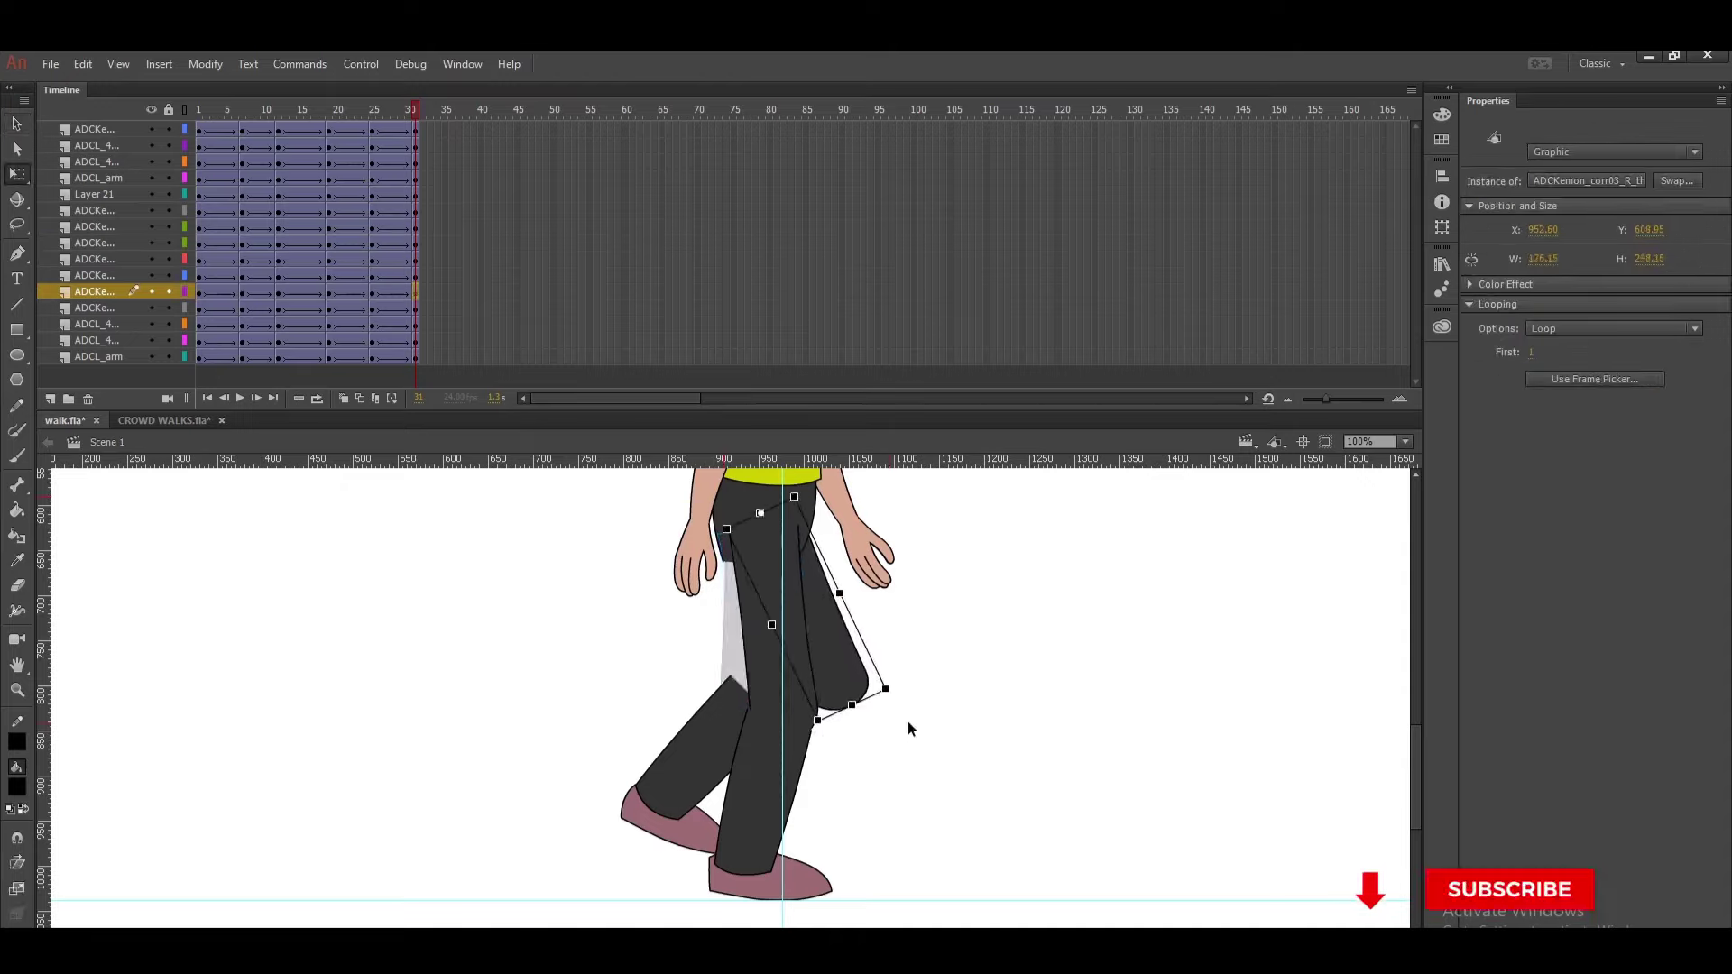
left_click(877, 756)
- Move the far shin and foot together up and forward to join the bent far knee
left_click(720, 742)
left_click_drag(720, 742, 772, 705)
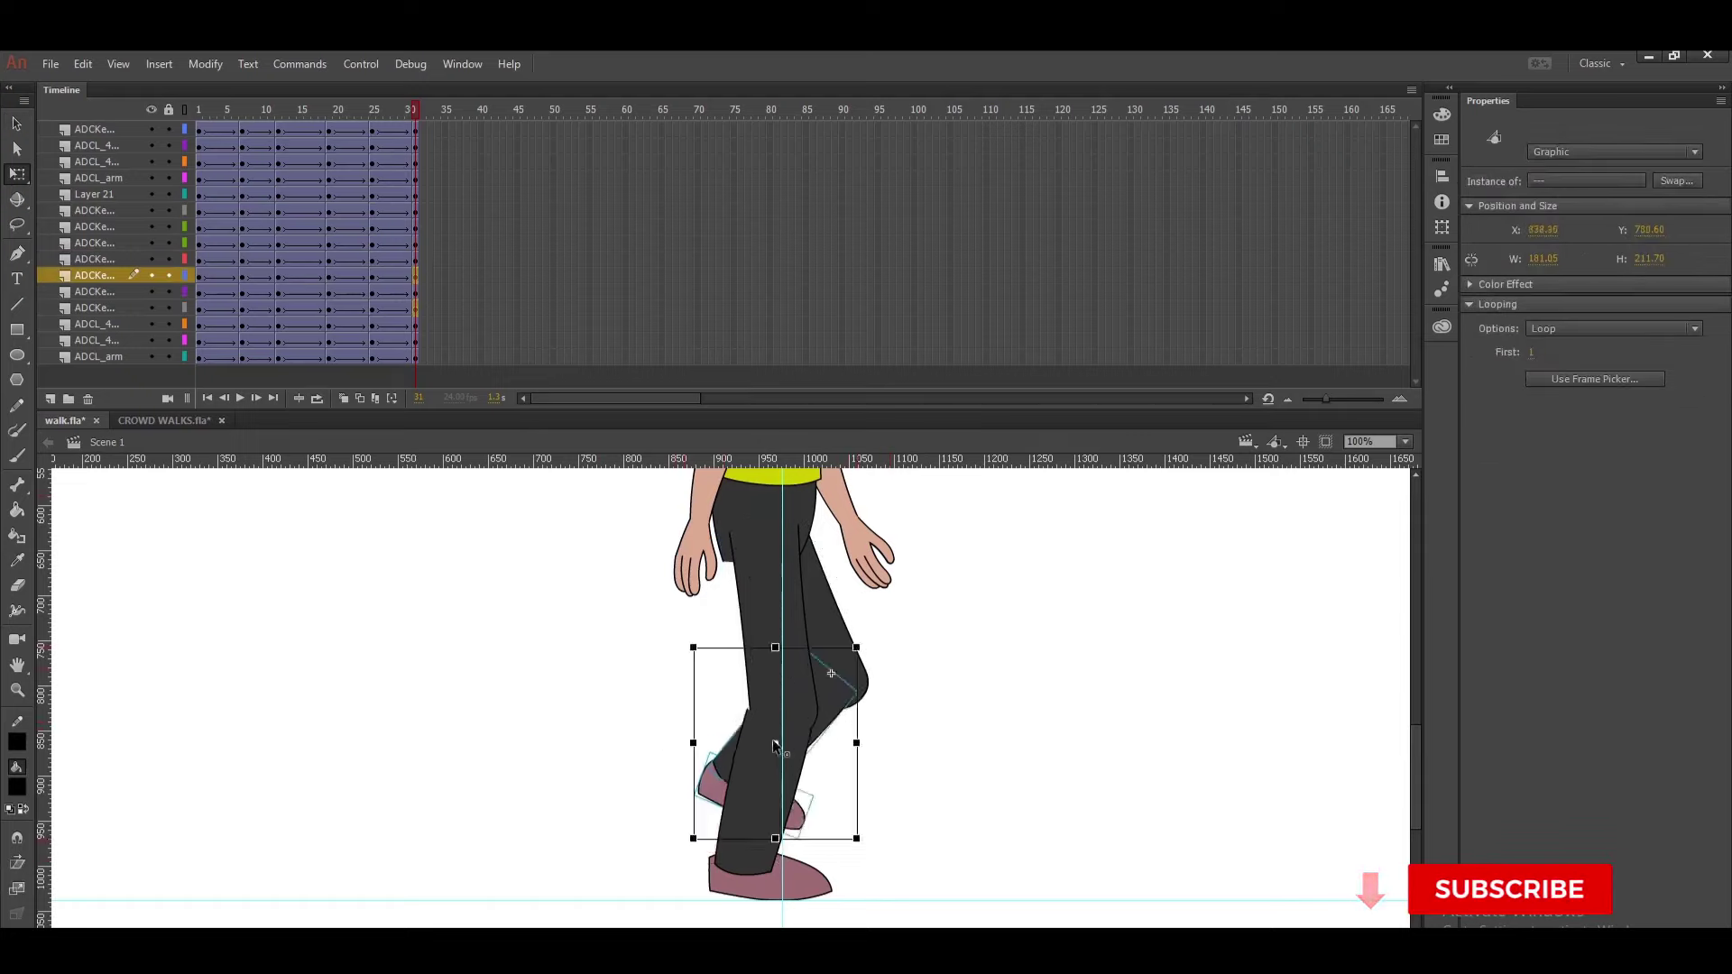
left_click(929, 736)
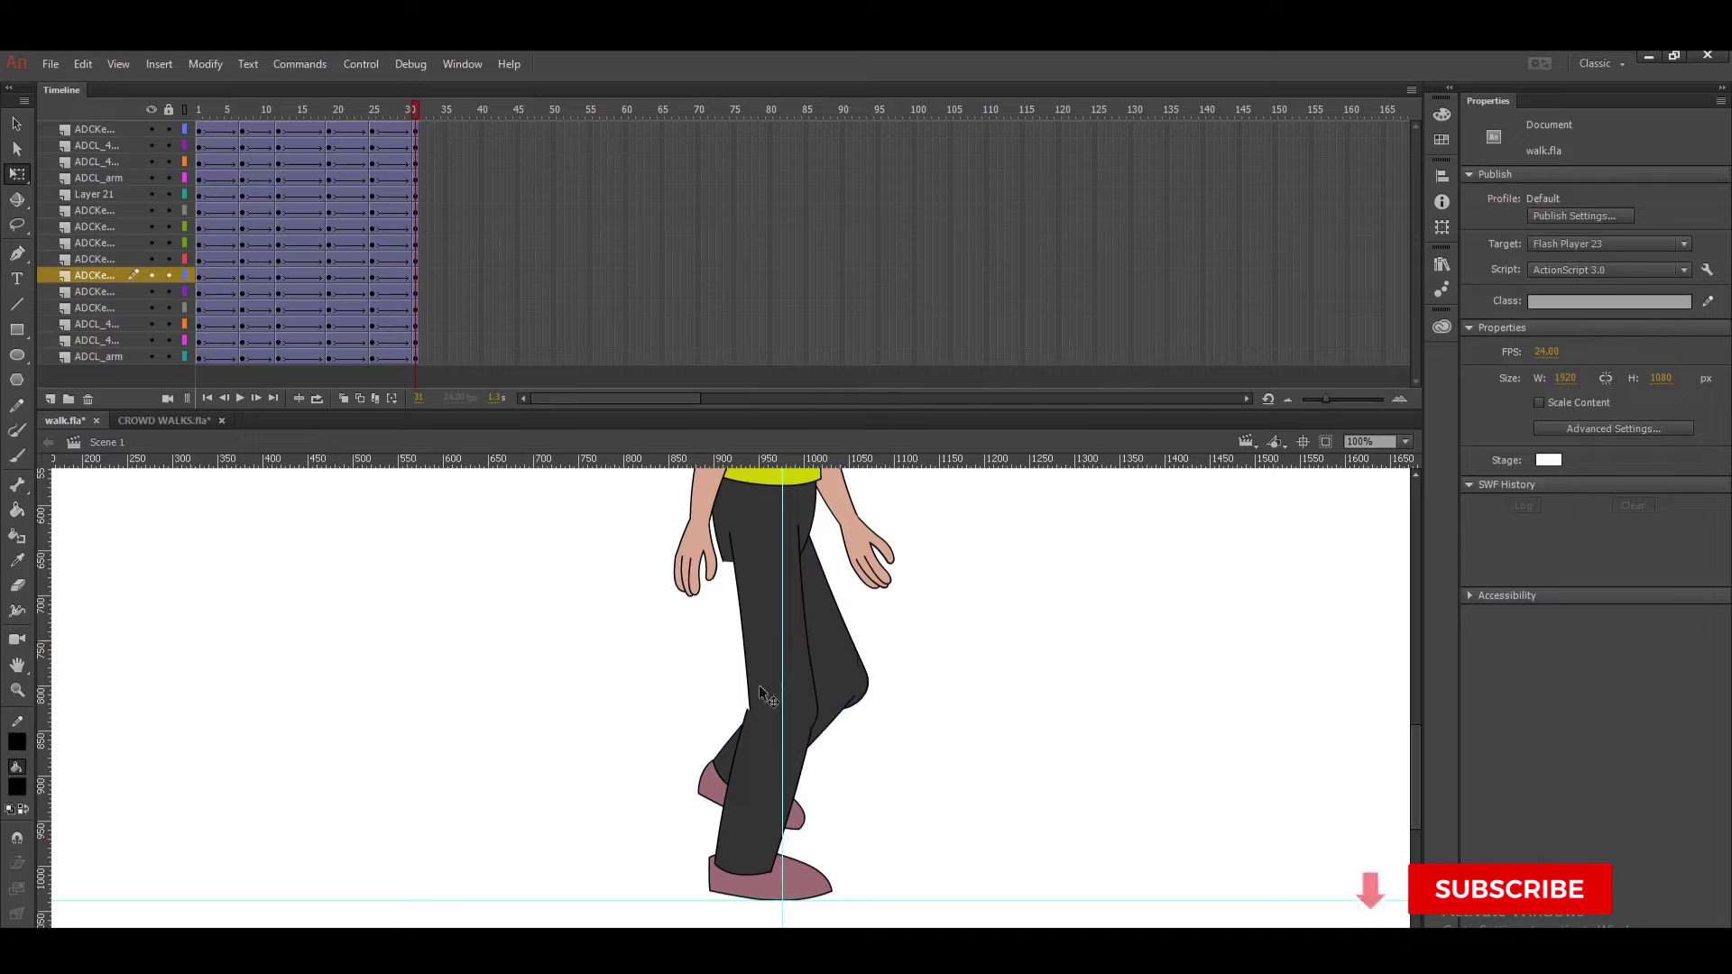
- Rotate the near thigh slightly forward and shift it back to fit the hip and knee
left_click(753, 604)
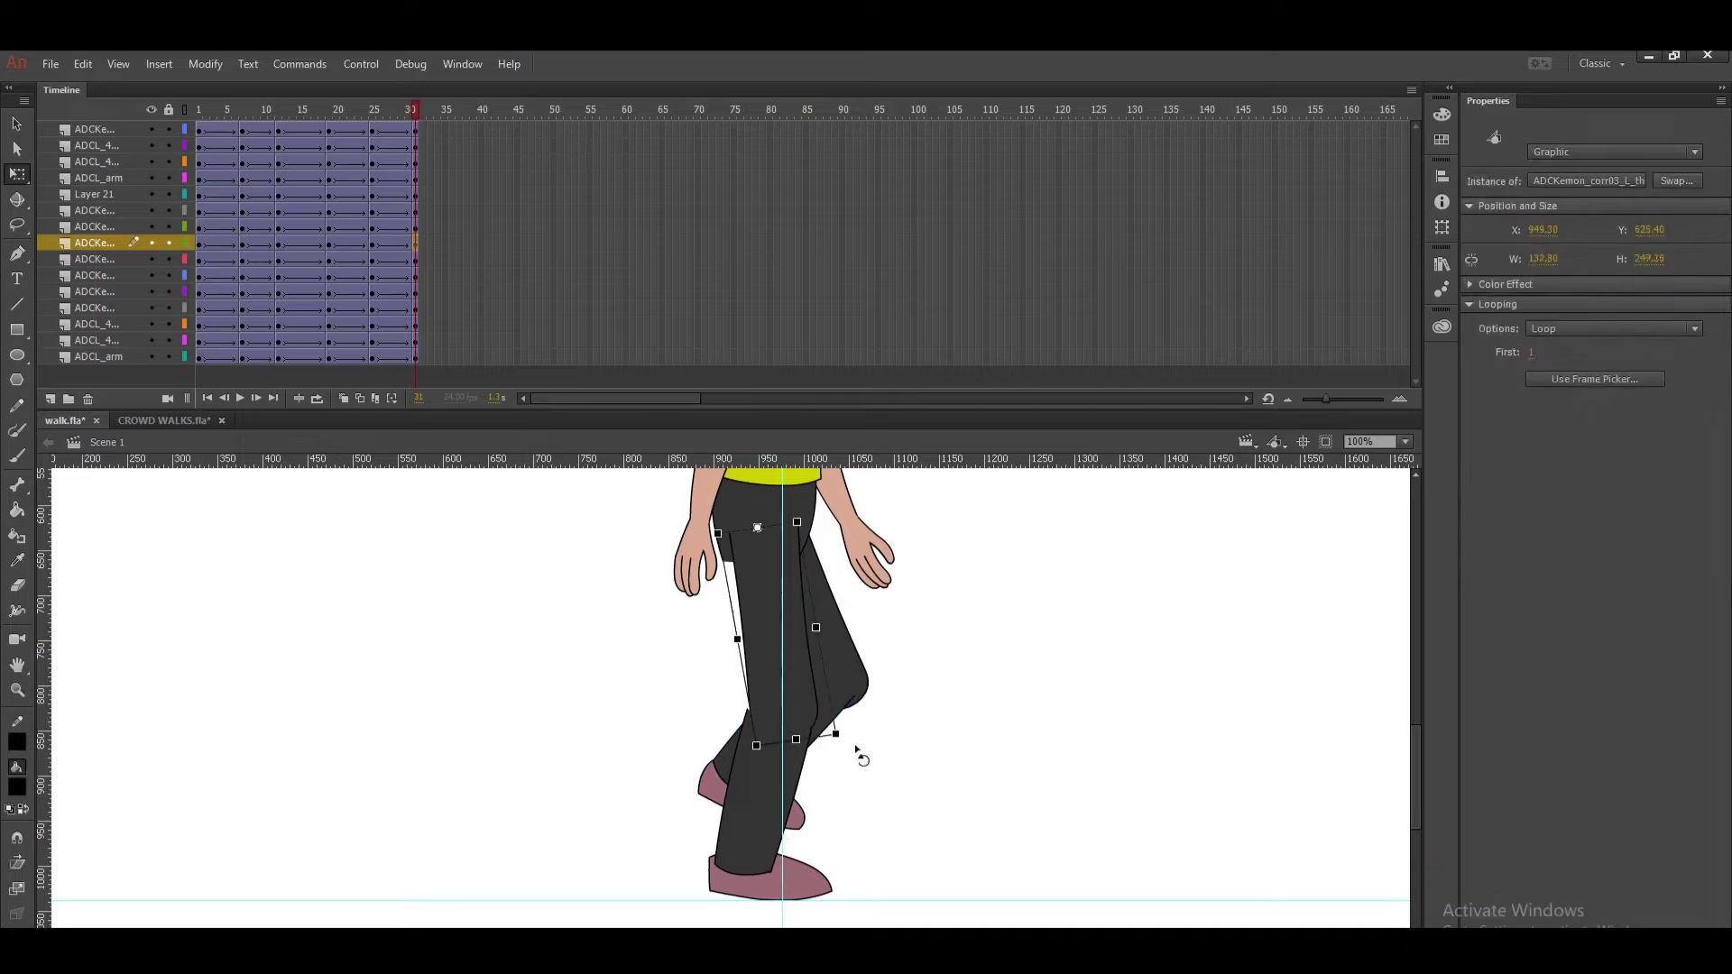
left_click_drag(856, 749, 864, 745)
left_click_drag(765, 586, 753, 592)
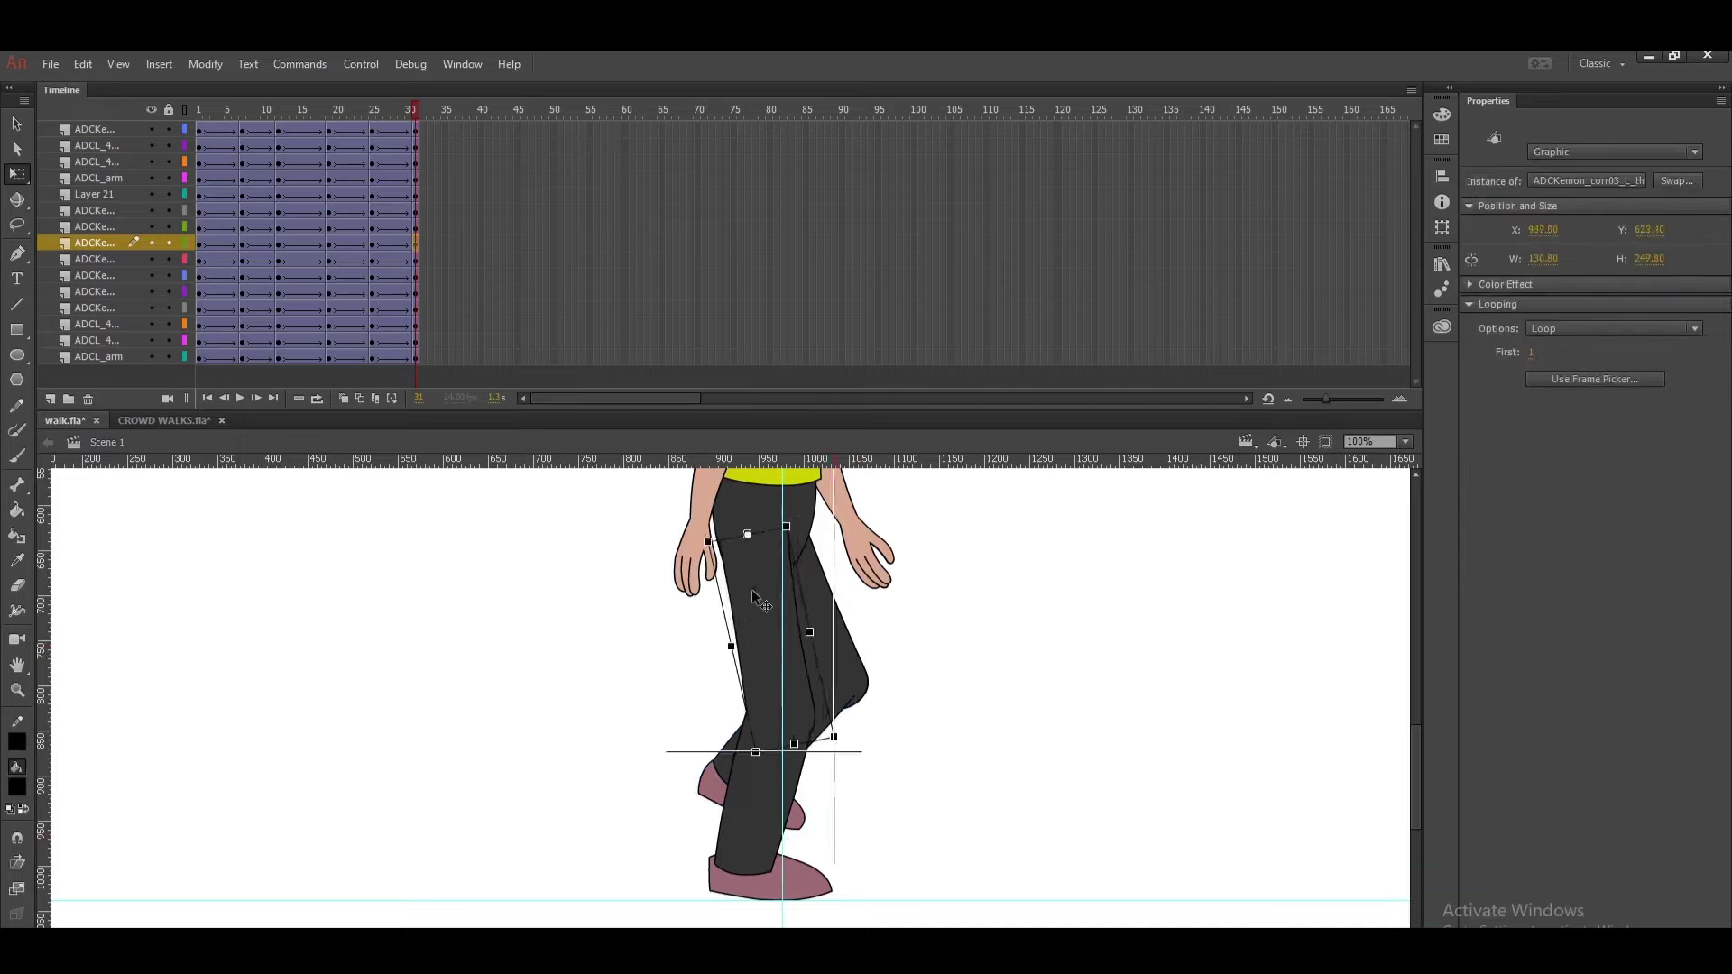
left_click(859, 728)
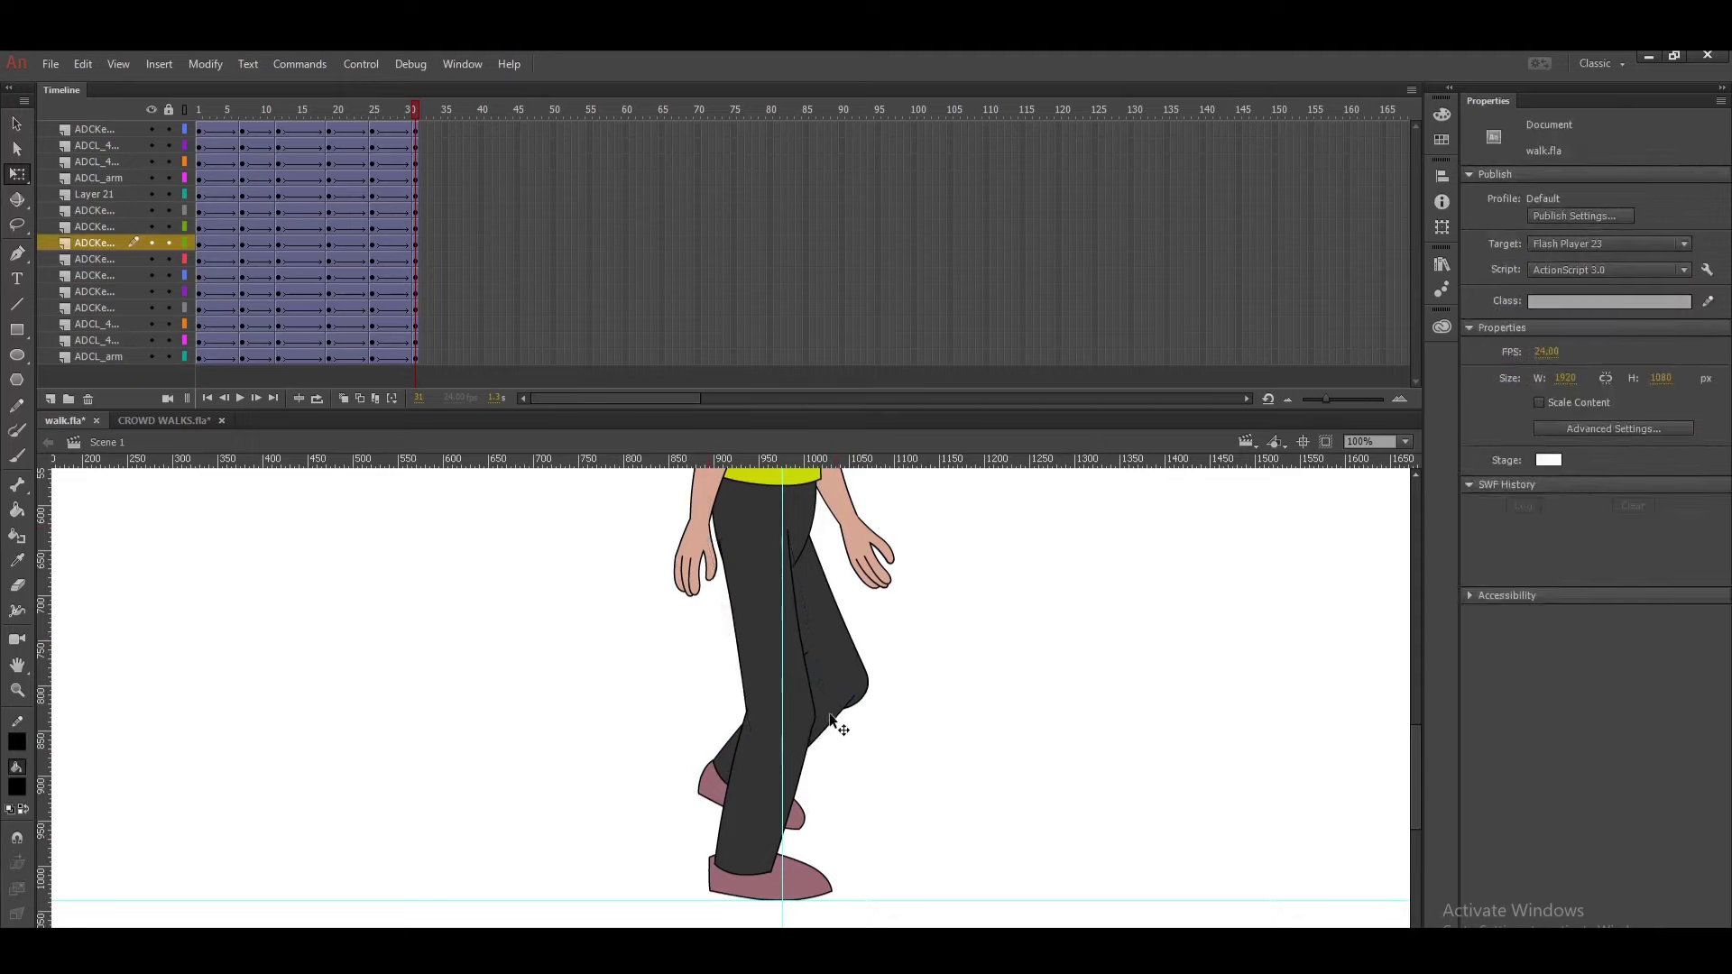
- Fine-tune the far shin at the knee and reposition the far foot slightly at the ankle
left_click(831, 718)
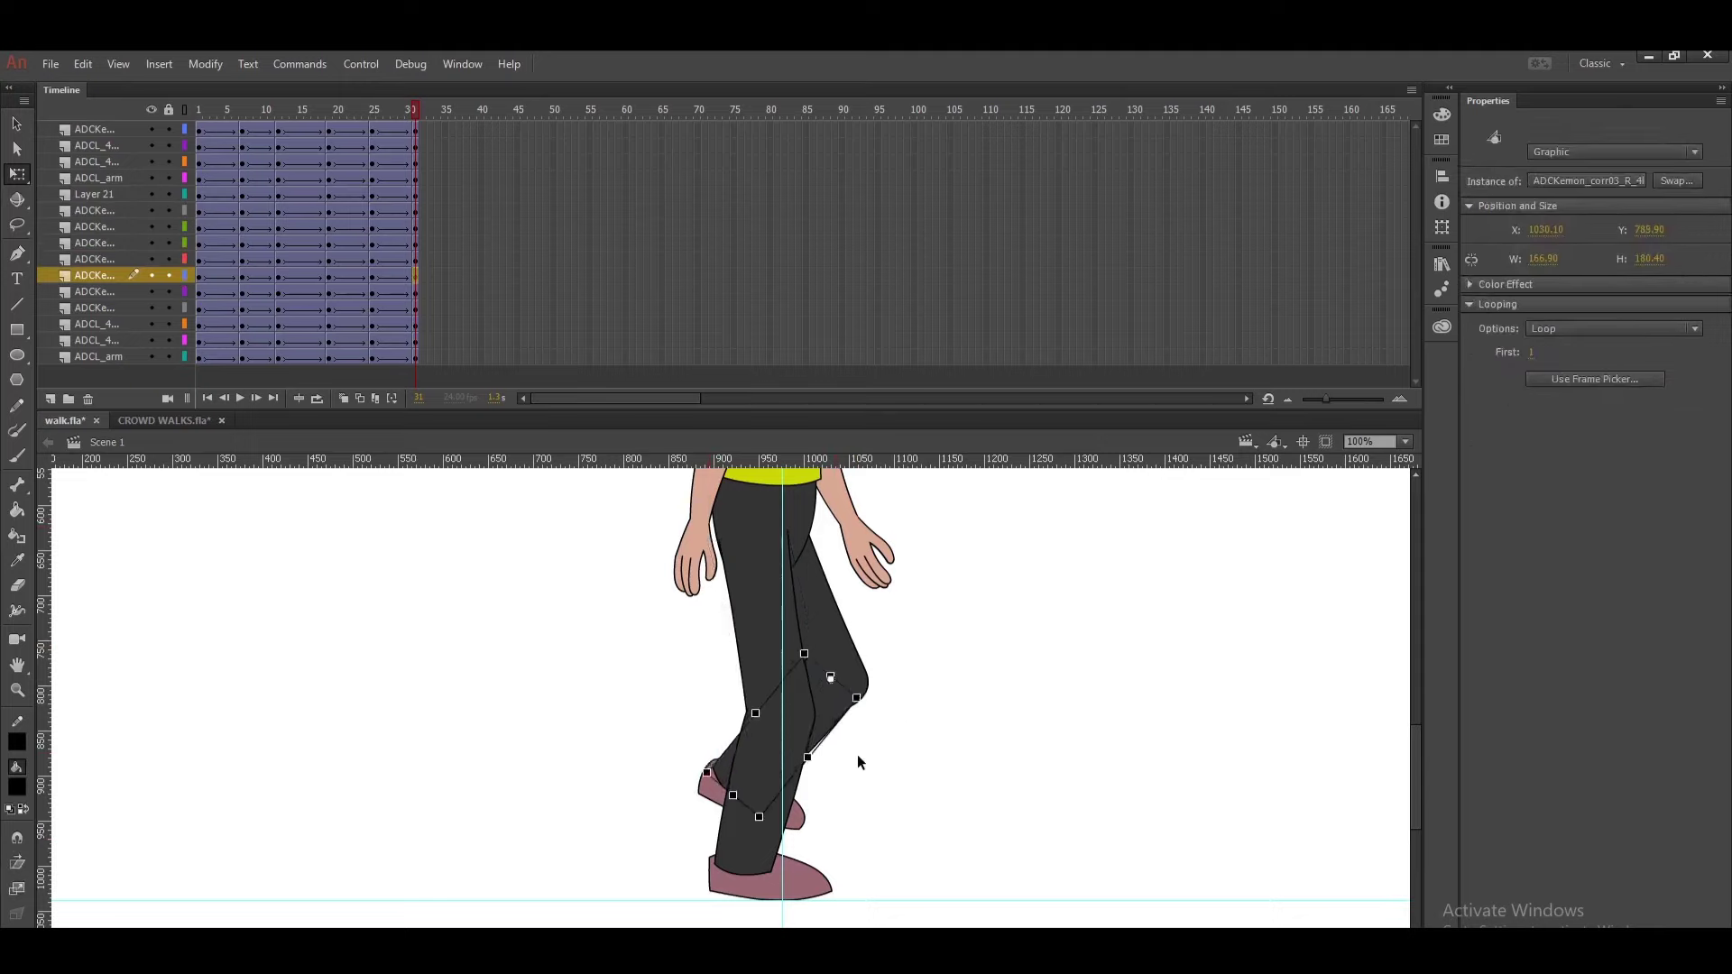
left_click(891, 743)
left_click(707, 785)
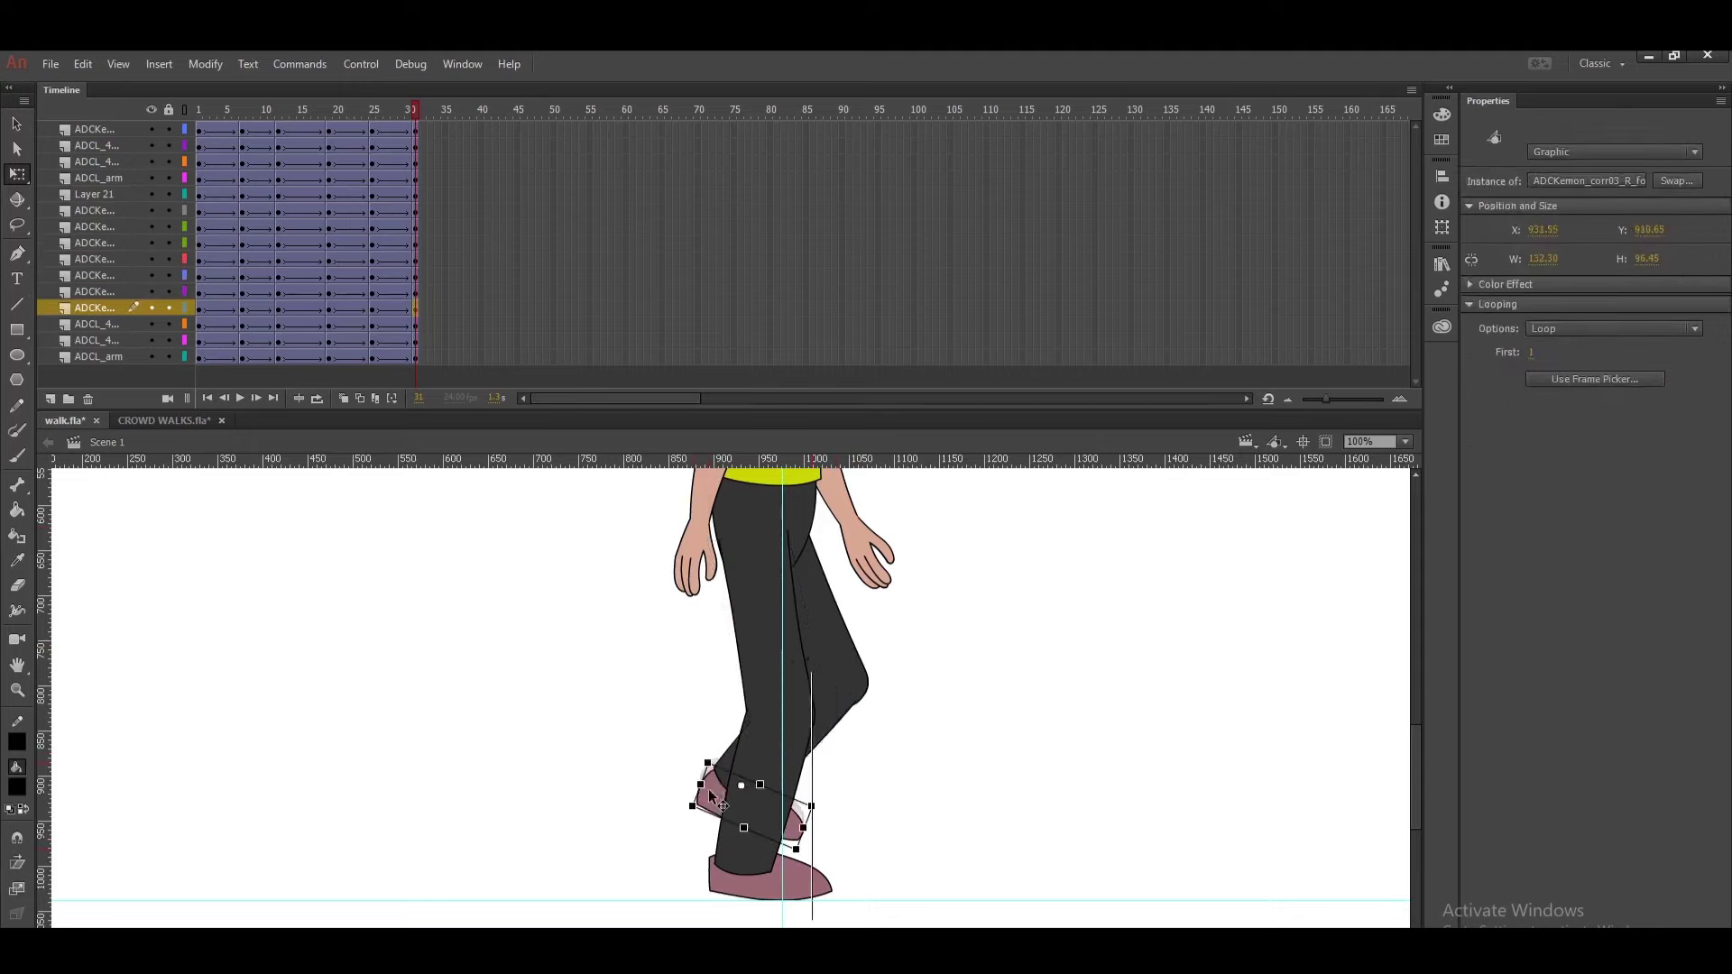
left_click(880, 772)
- Select the near upper arm, forearm and hand, set their shared pivot at the shoulder and rotate the arm forward to hang straight down
left_click_drag(975, 586, 958, 823)
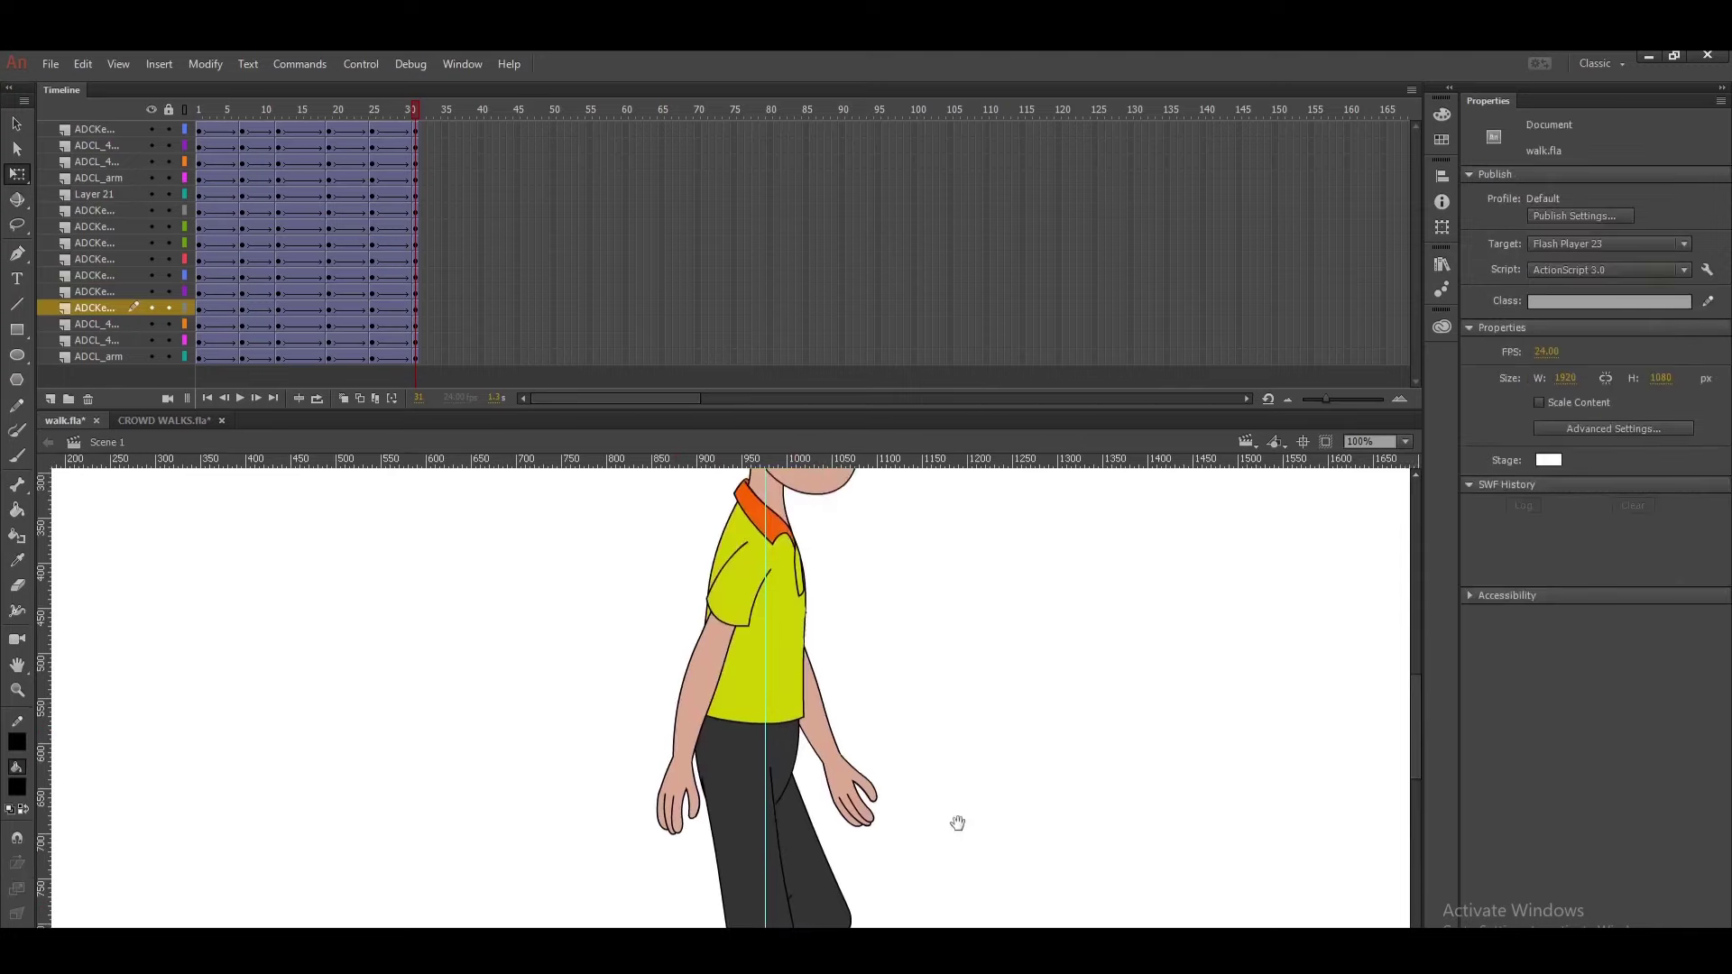
left_click(733, 596)
key("v")
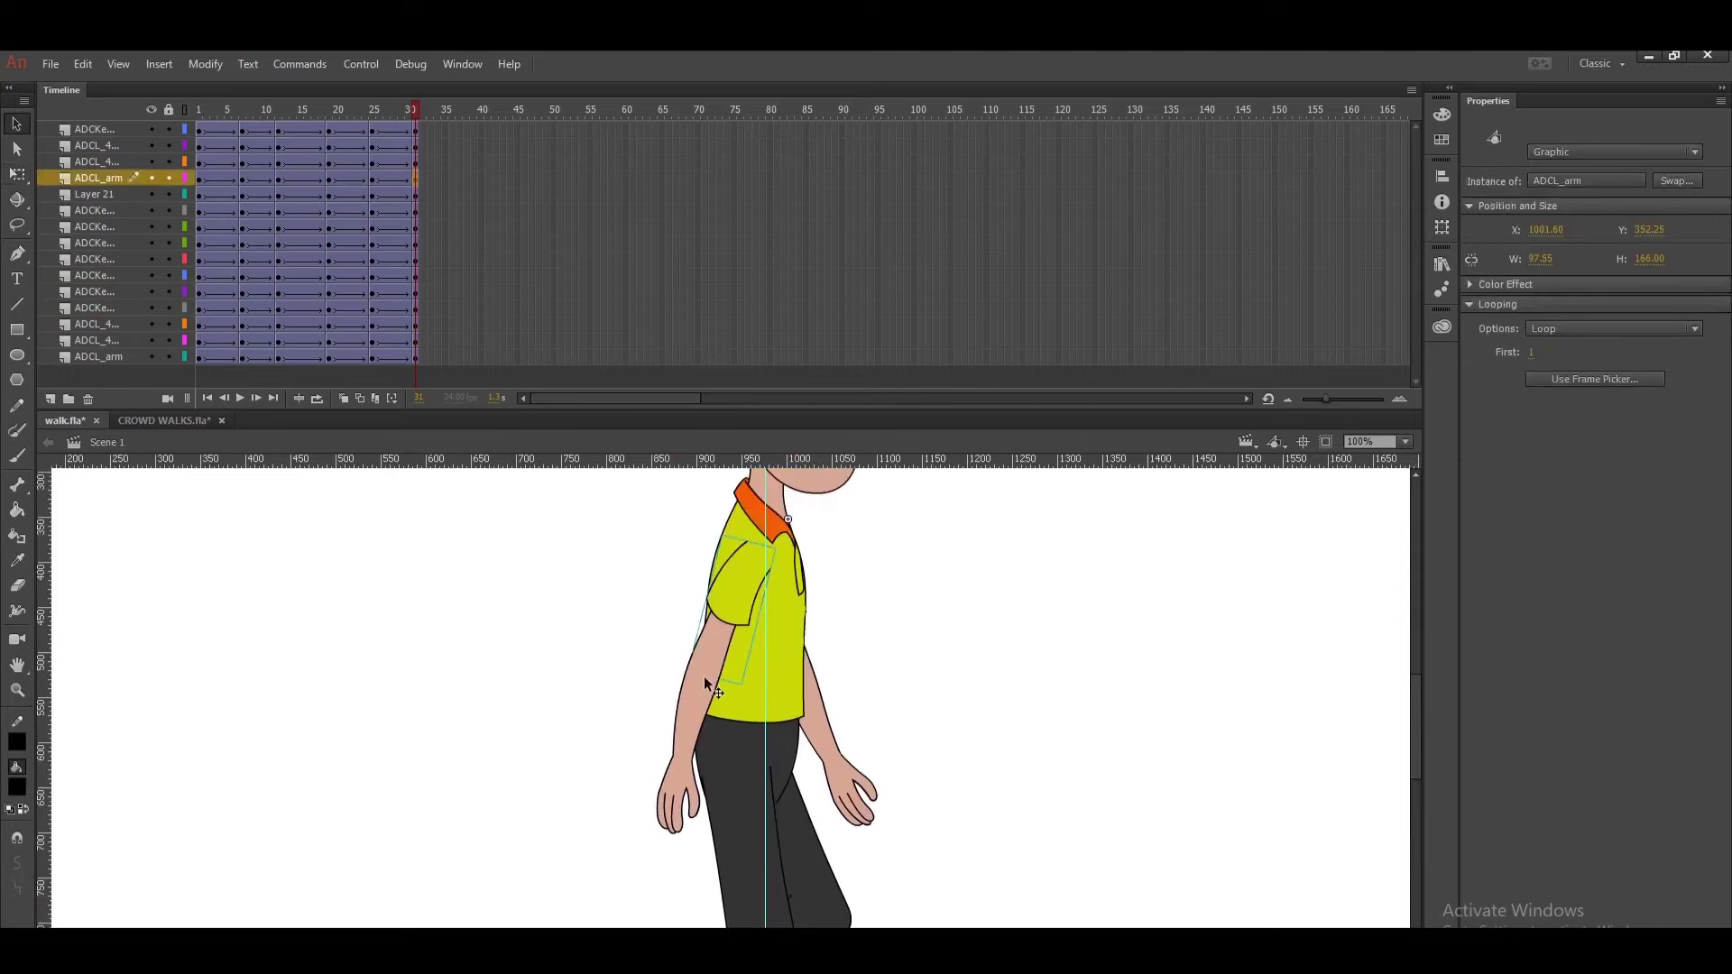
left_click(690, 711)
left_click(682, 792, "shift")
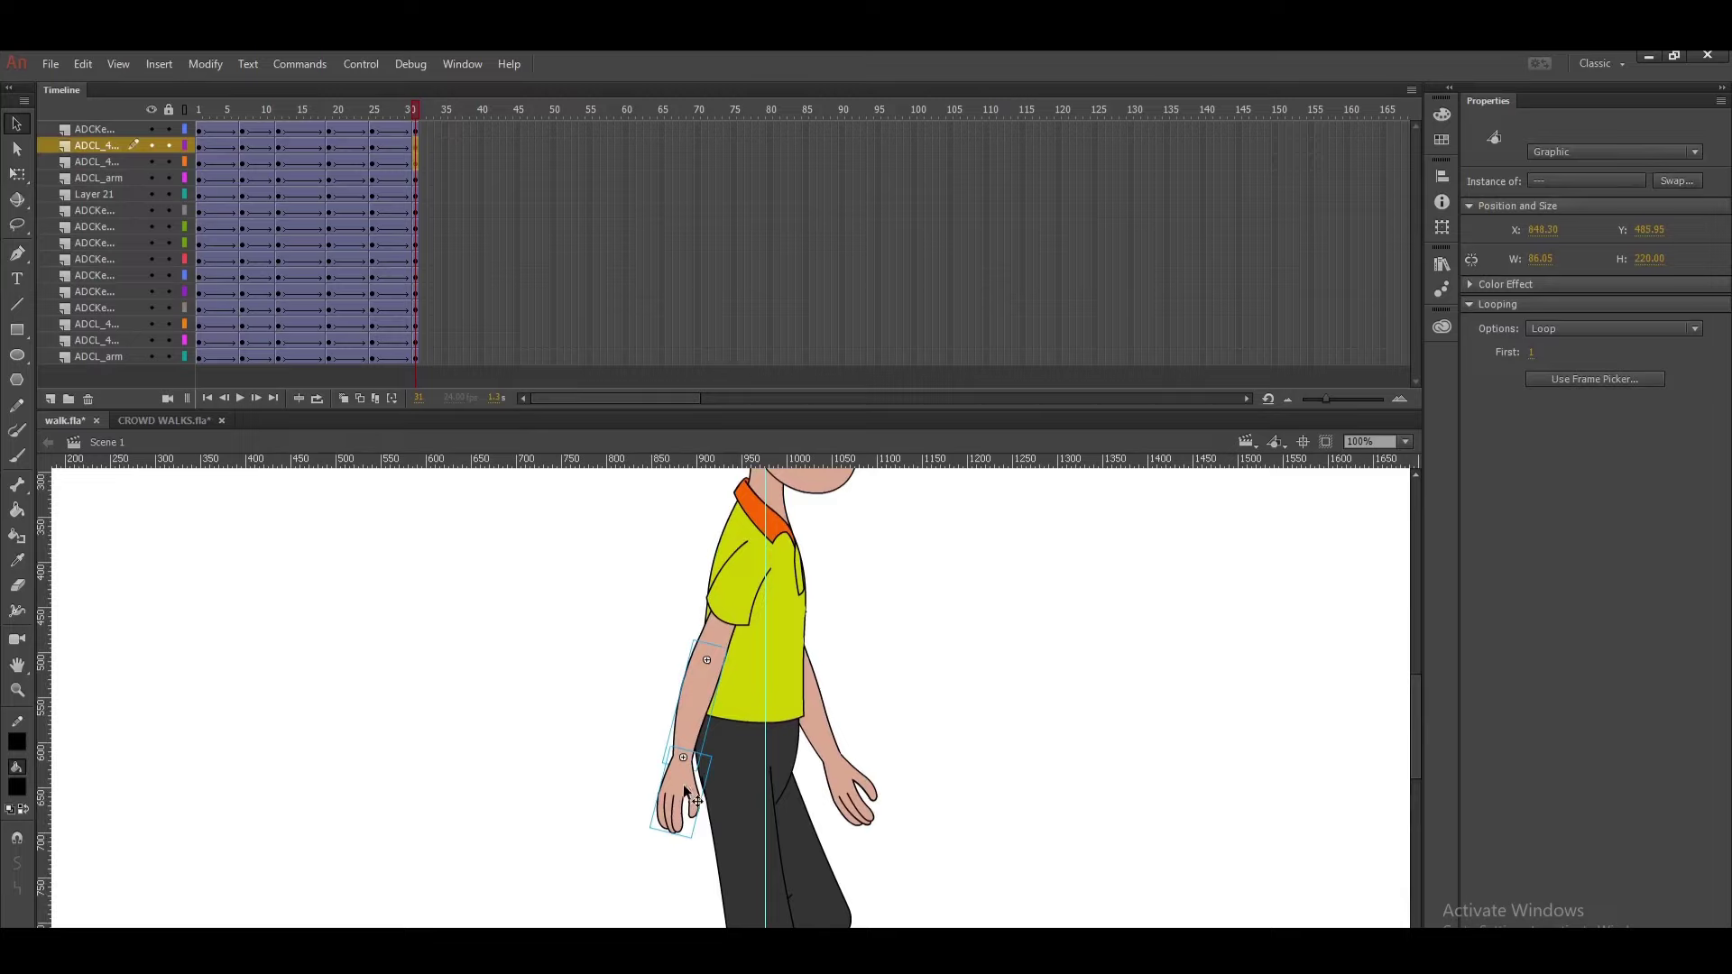
key("q")
left_click_drag(696, 738, 720, 631)
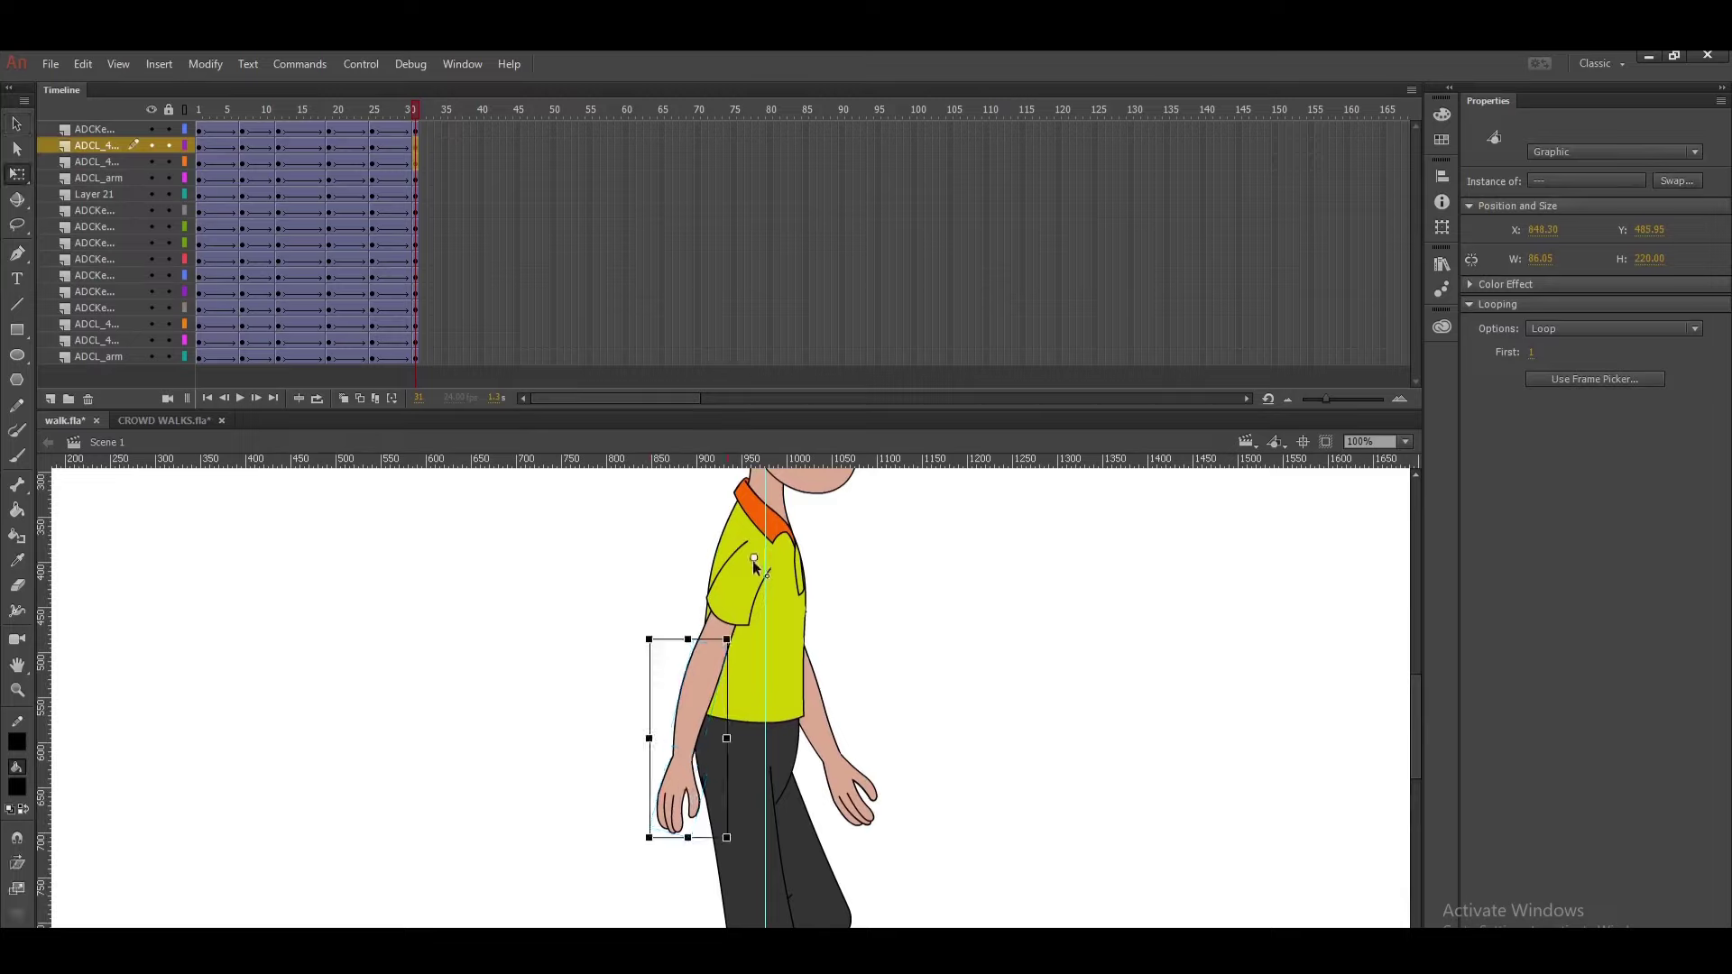
left_click_drag(754, 562, 754, 562)
left_click(728, 610)
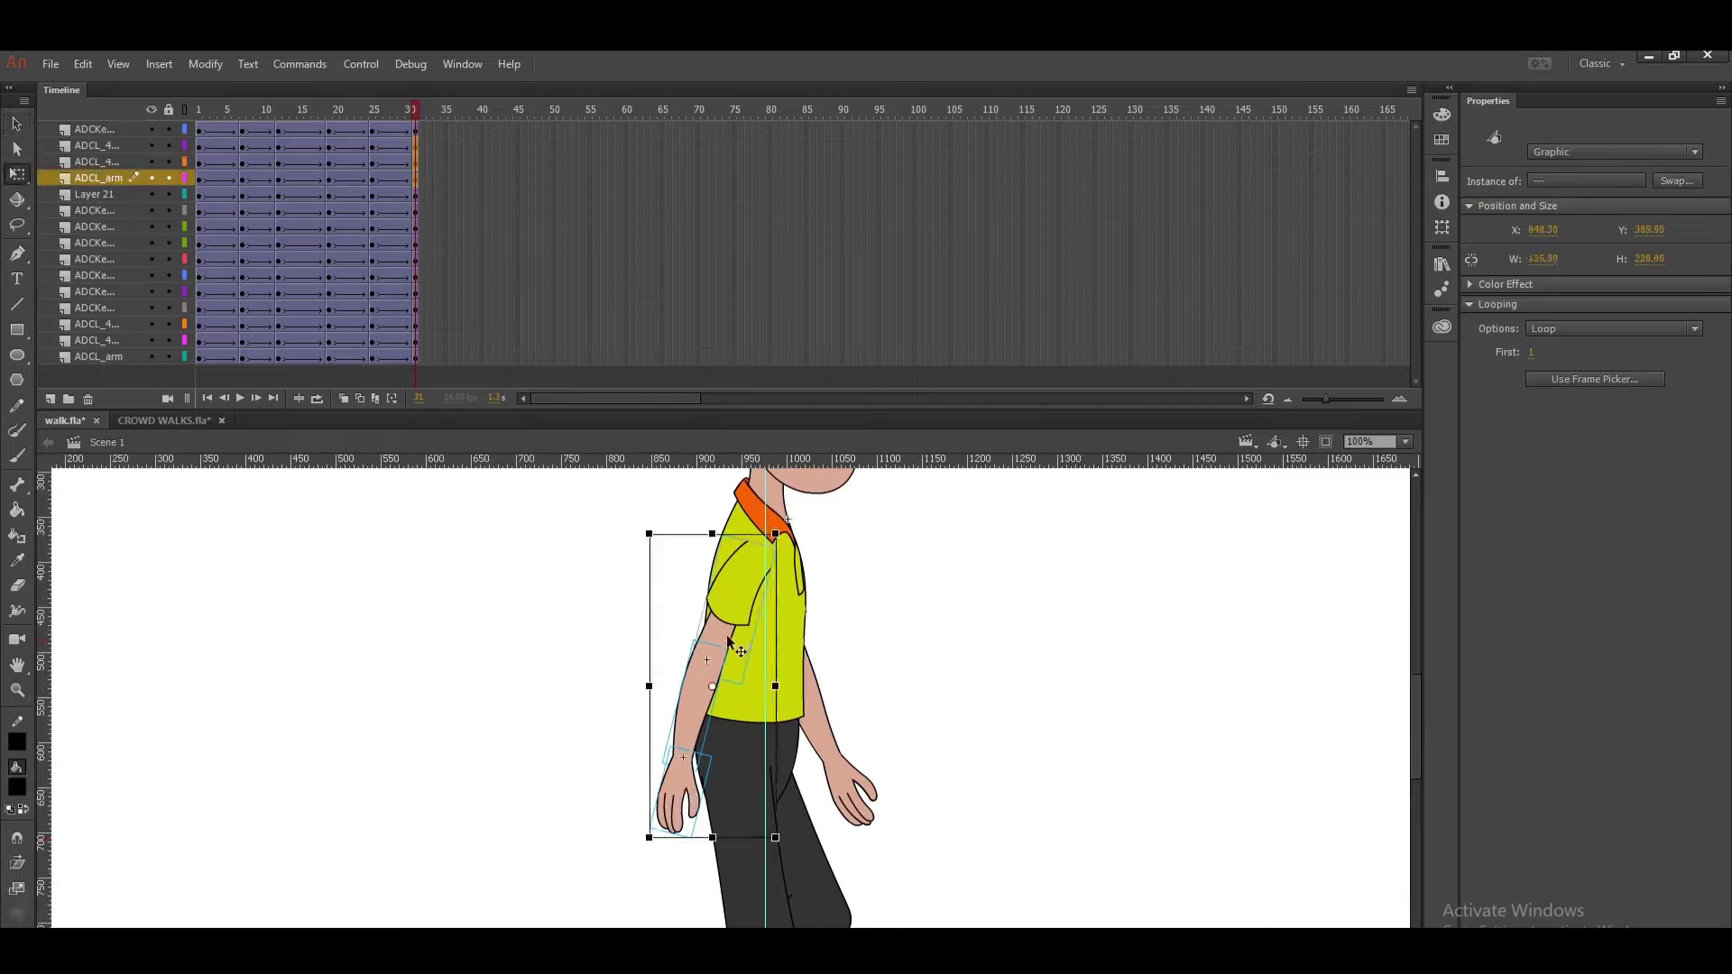
left_click_drag(712, 693, 755, 570)
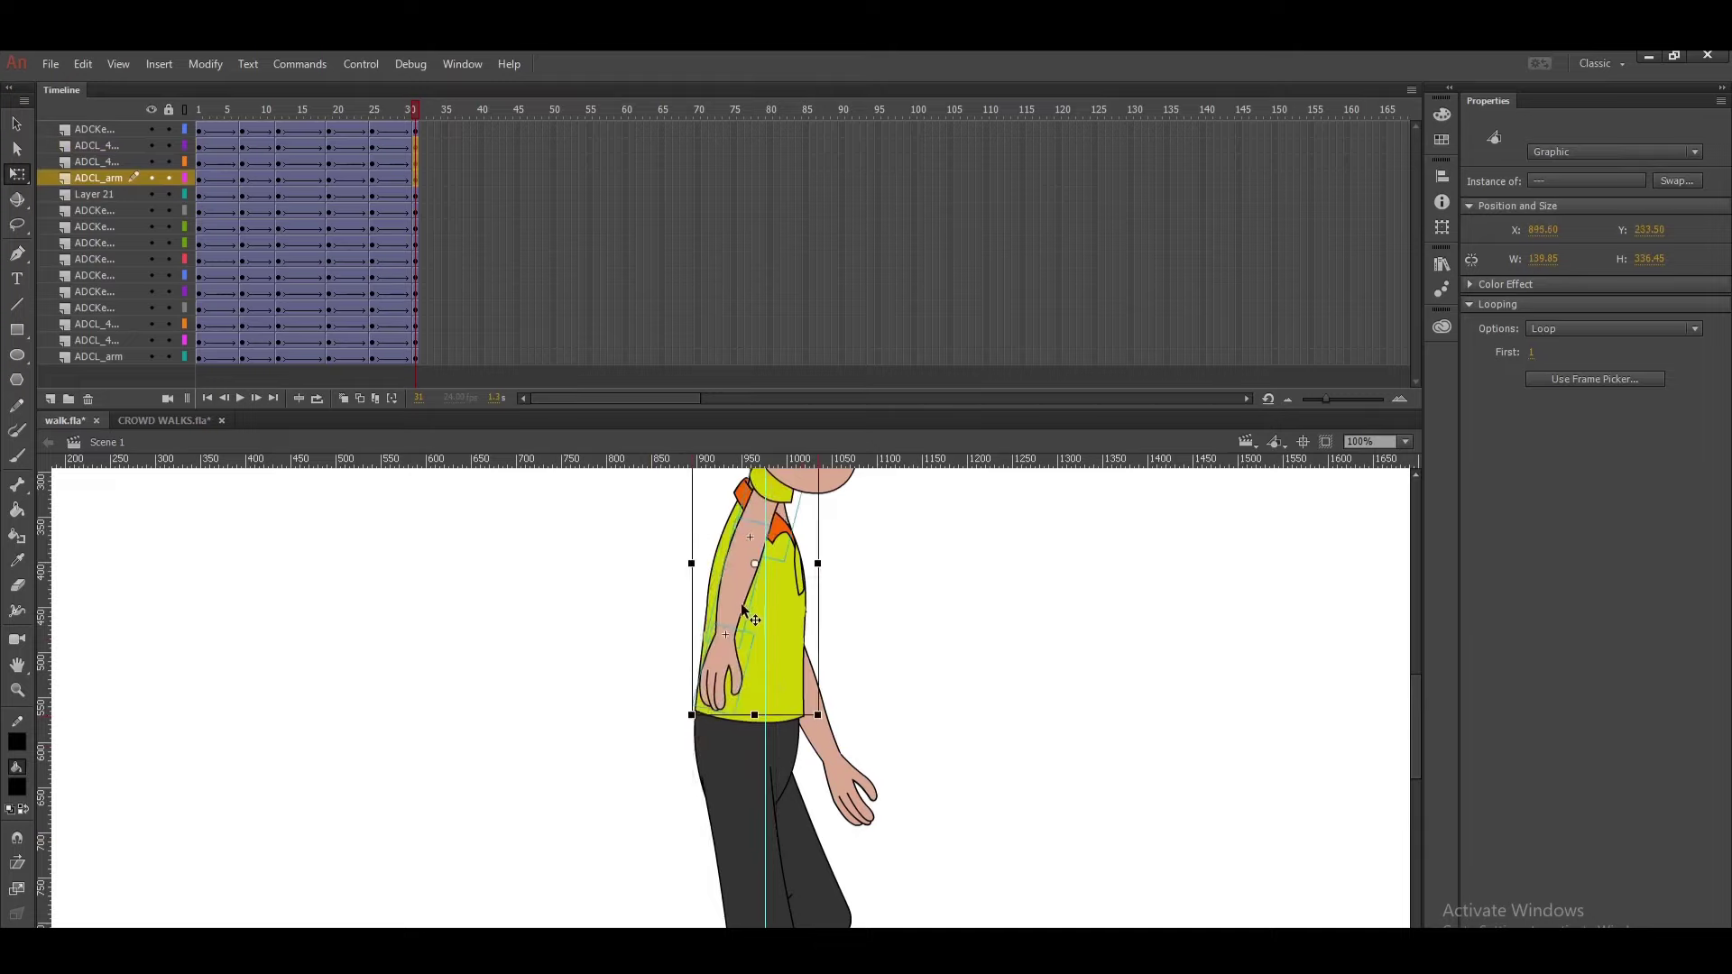
key("ctrl+z")
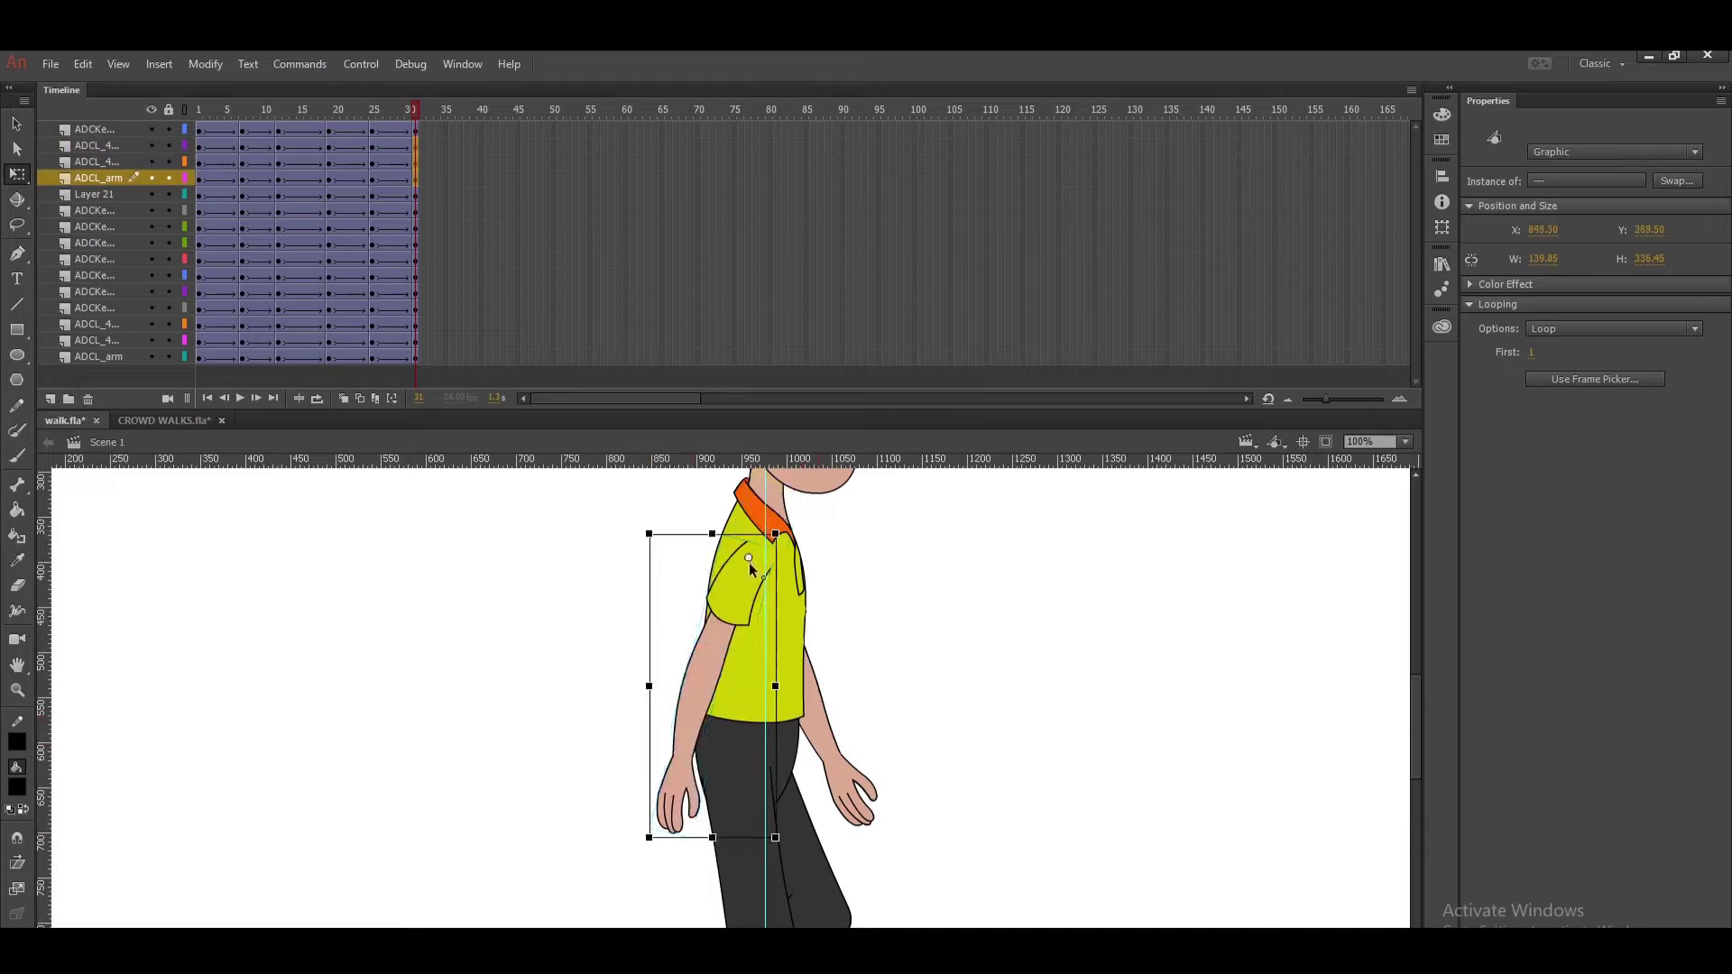
left_click_drag(646, 851, 736, 859)
- Select the far arm's three parts at frame 31, set the pivot at the shoulder and rotate the arm back behind the body
key("v")
left_click_drag(915, 823, 814, 689)
left_click(414, 360)
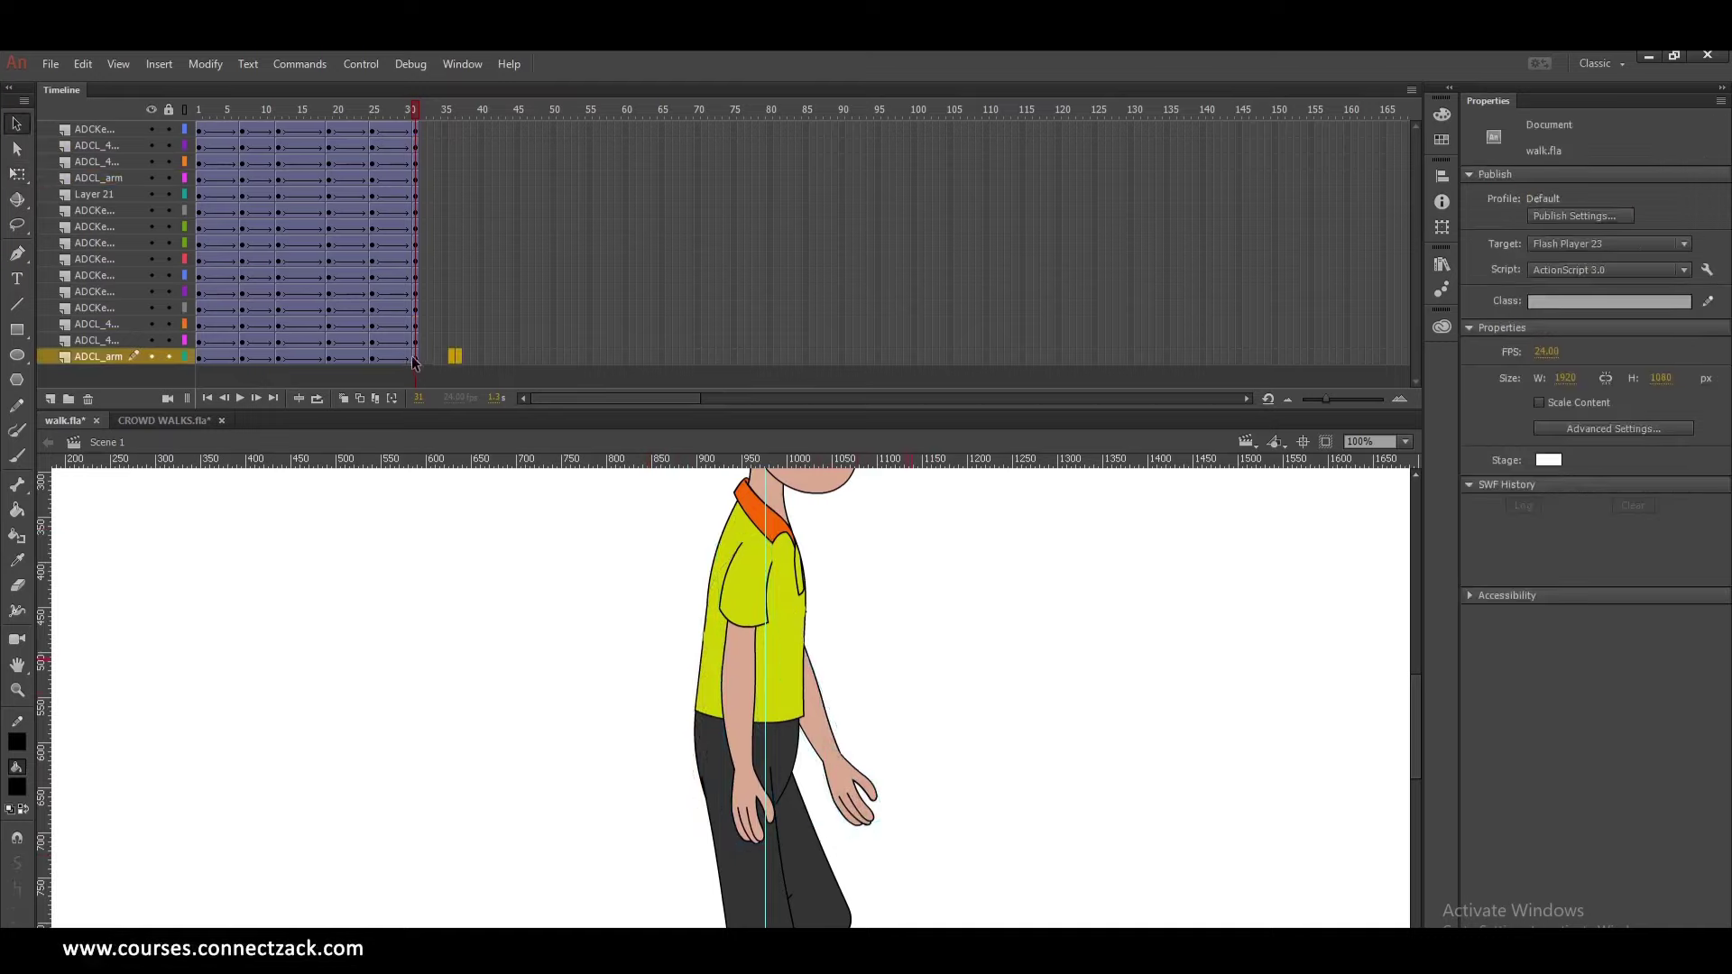
left_click_drag(415, 337, 415, 334)
key("q")
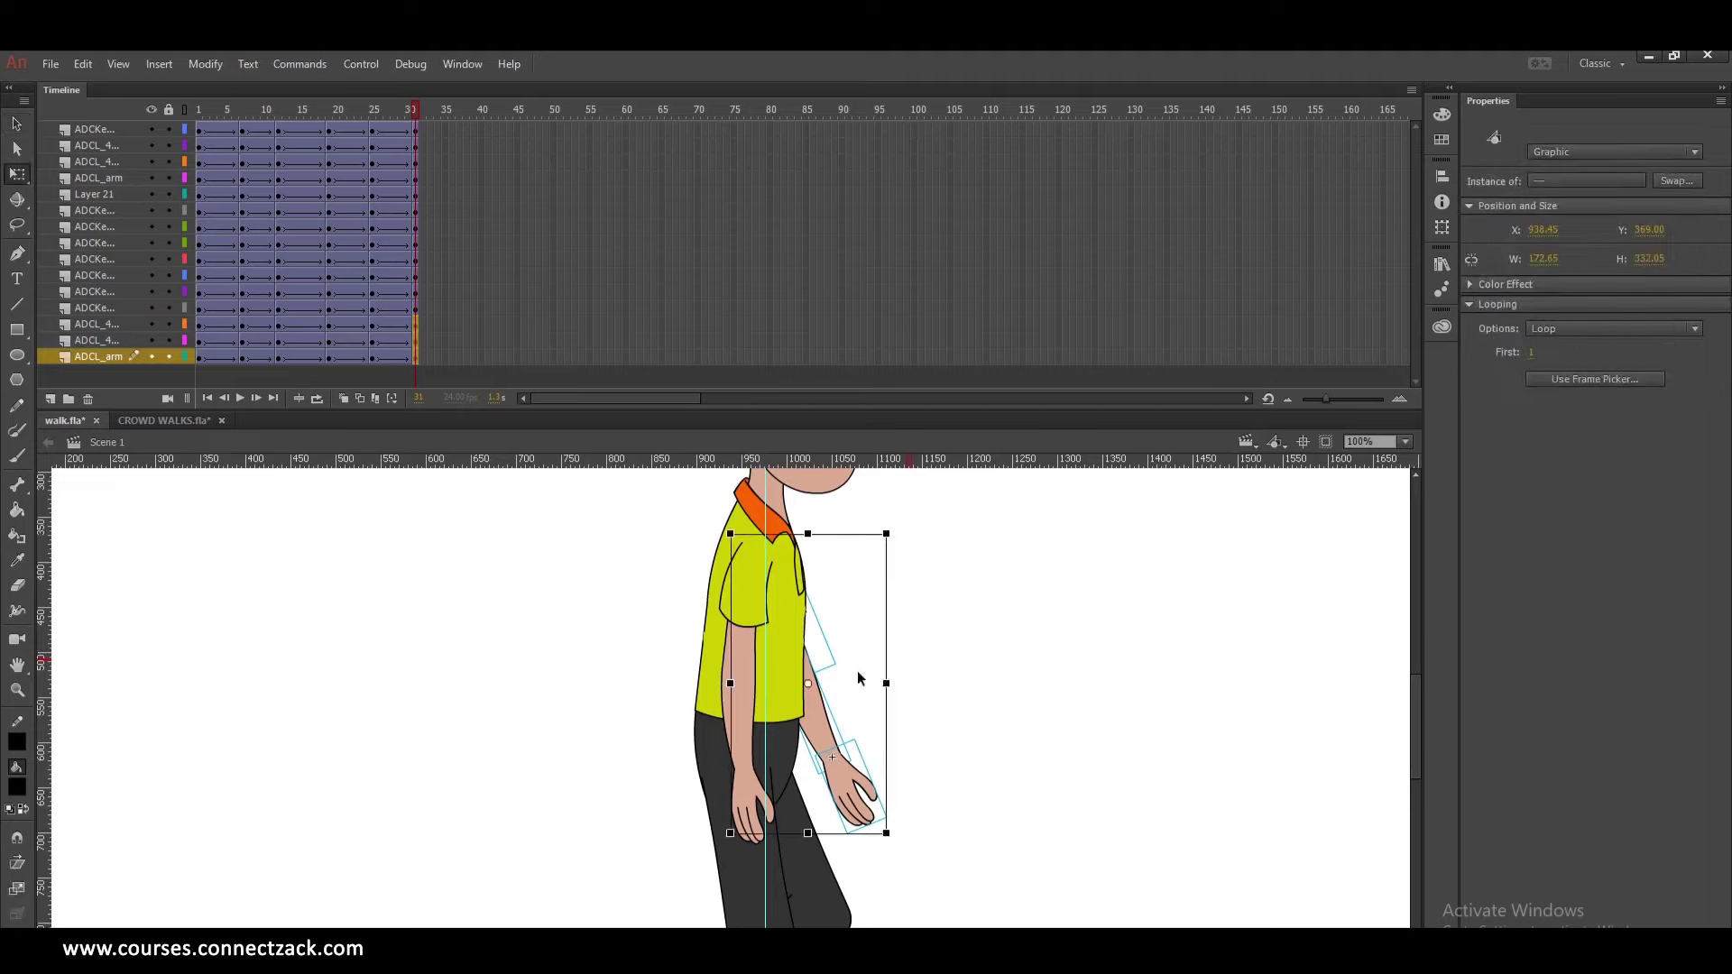
left_click_drag(809, 683, 755, 554)
mouse_move(901, 547)
left_mouse_down()
mouse_move(893, 596)
mouse_move(901, 572)
left_mouse_up()
left_click(946, 602)
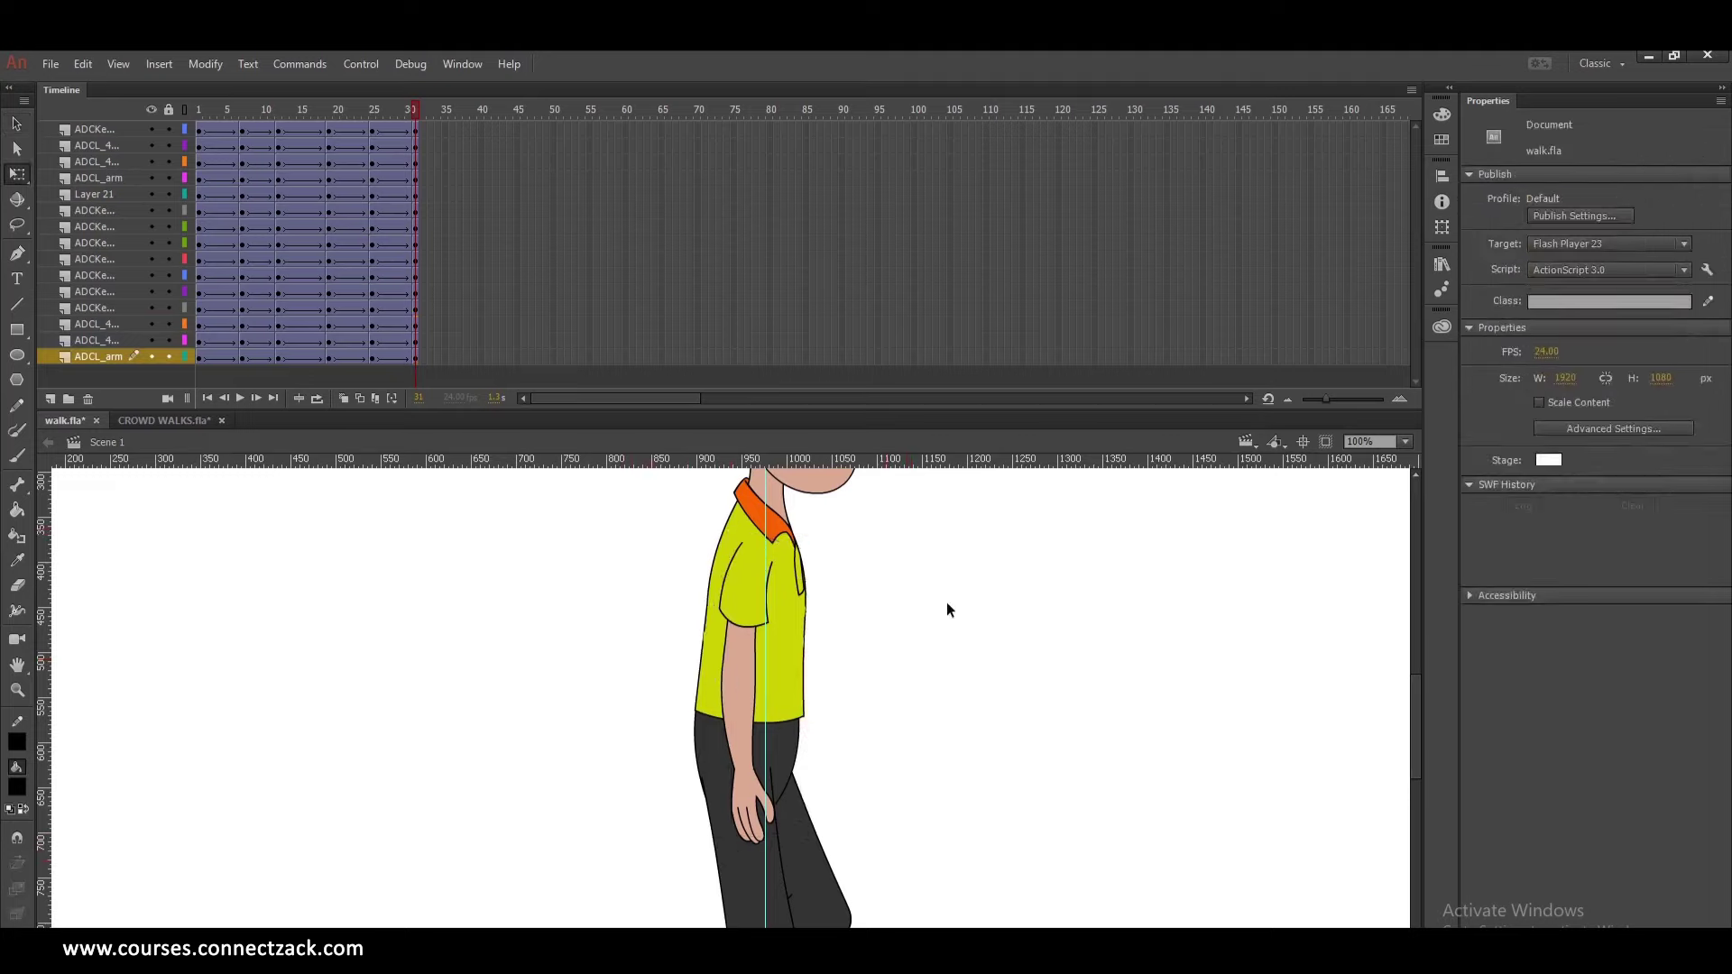
- Test the walk animation in the movie preview, close it and scrub the timeline back to frame 1
key("ctrl+Return")
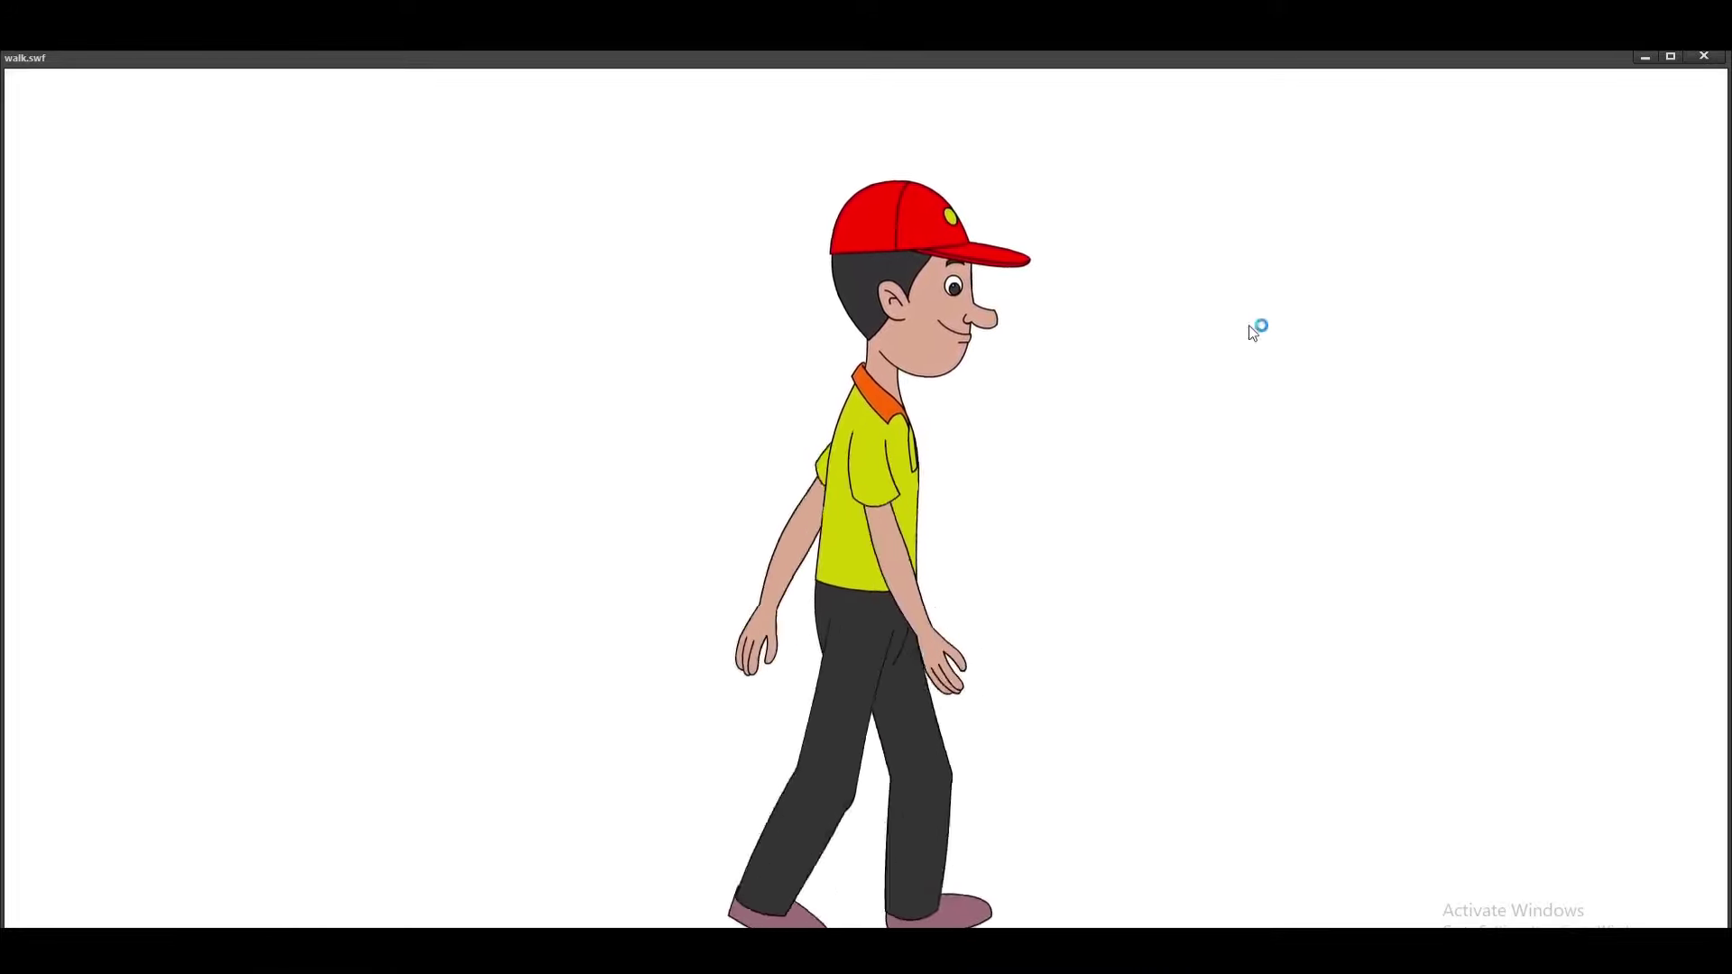
left_click(1704, 58)
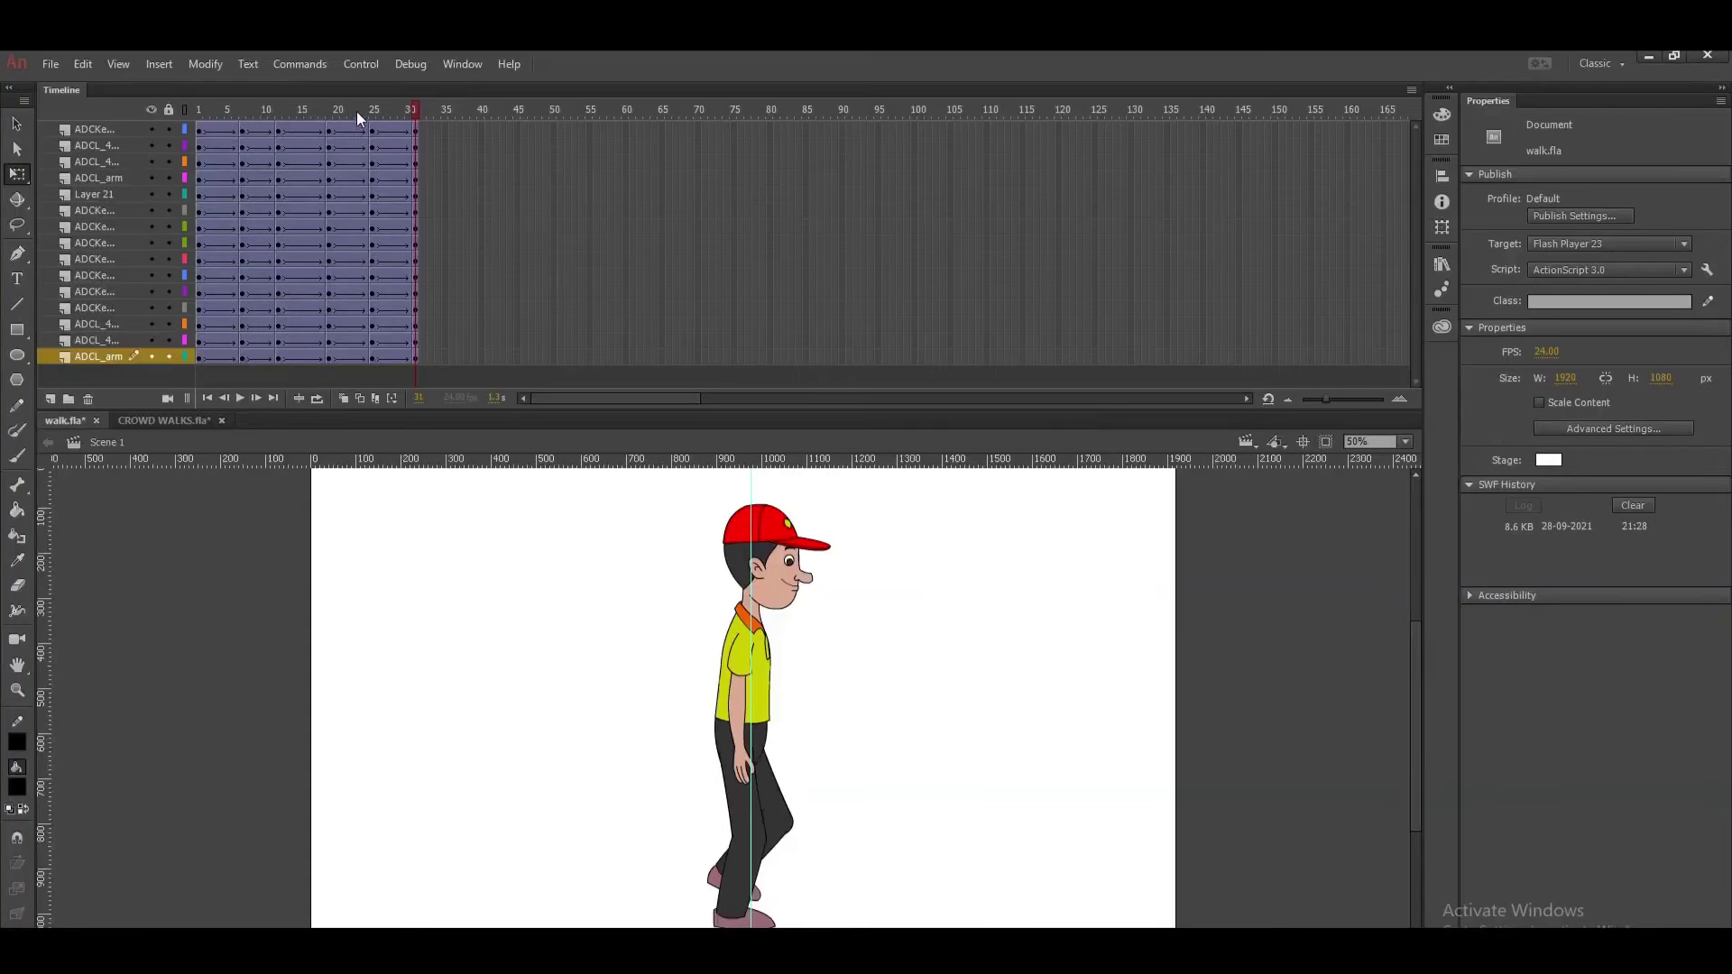
left_click_drag(257, 102, 191, 197)
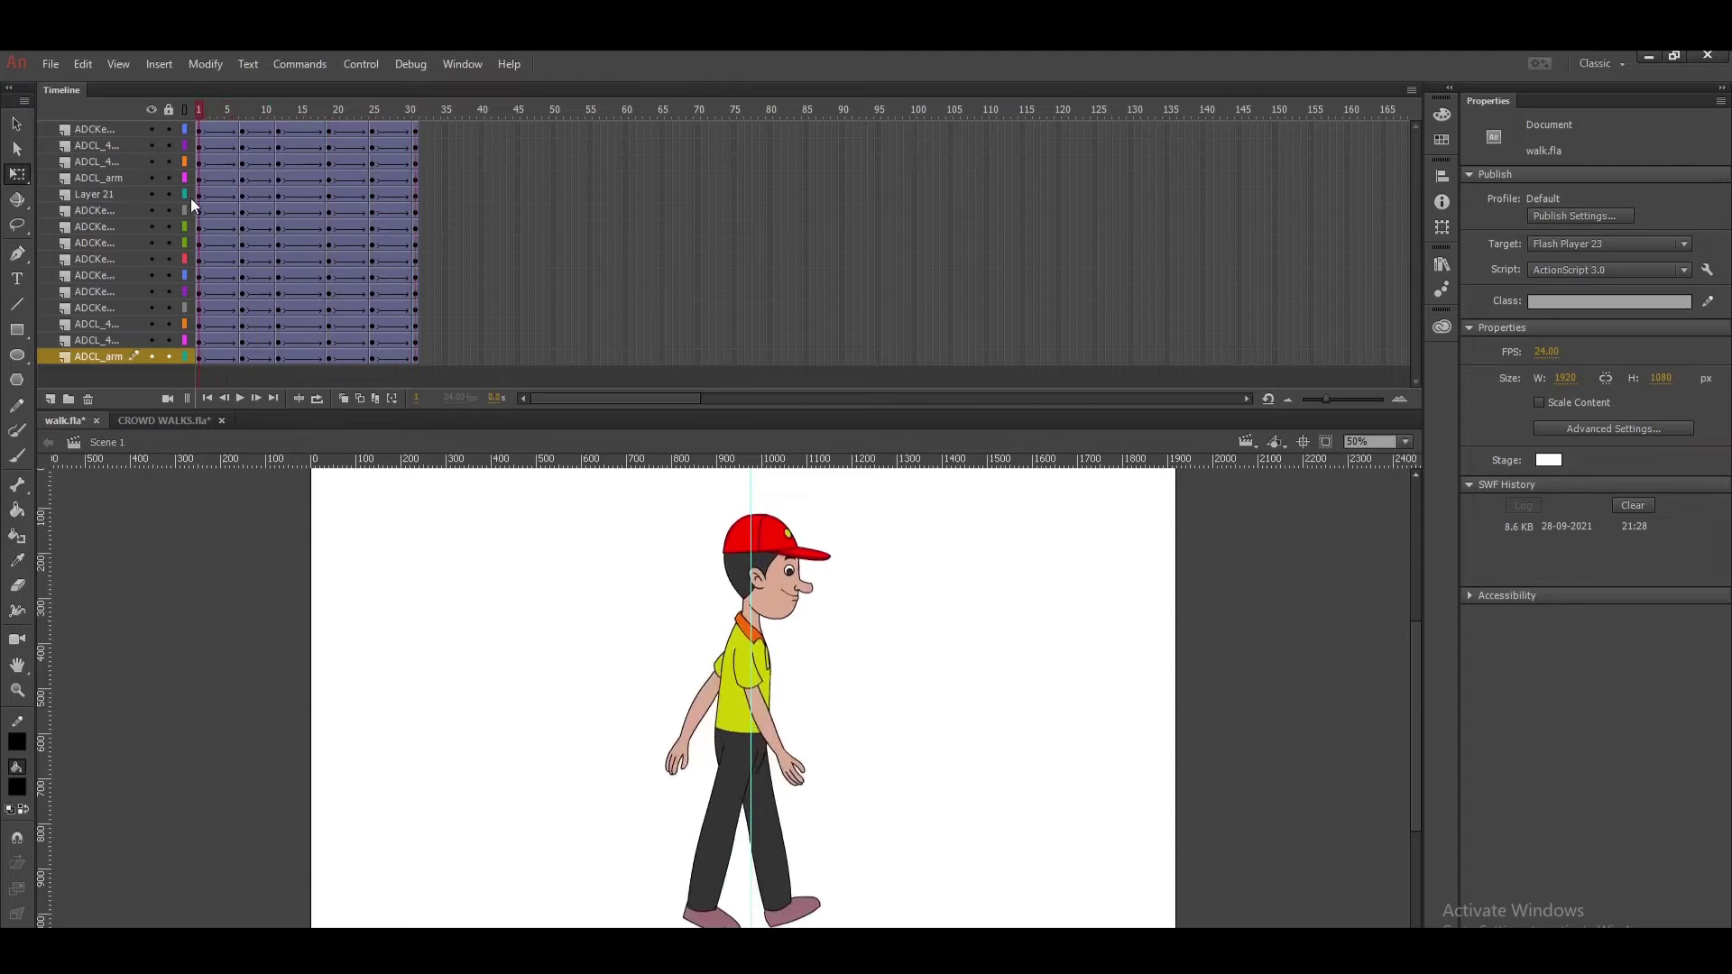
- Add vertical guides at frame 1 marking the positions of the rear and front lower legs
left_click_drag(47, 566, 313, 569)
left_click_drag(45, 542, 707, 650)
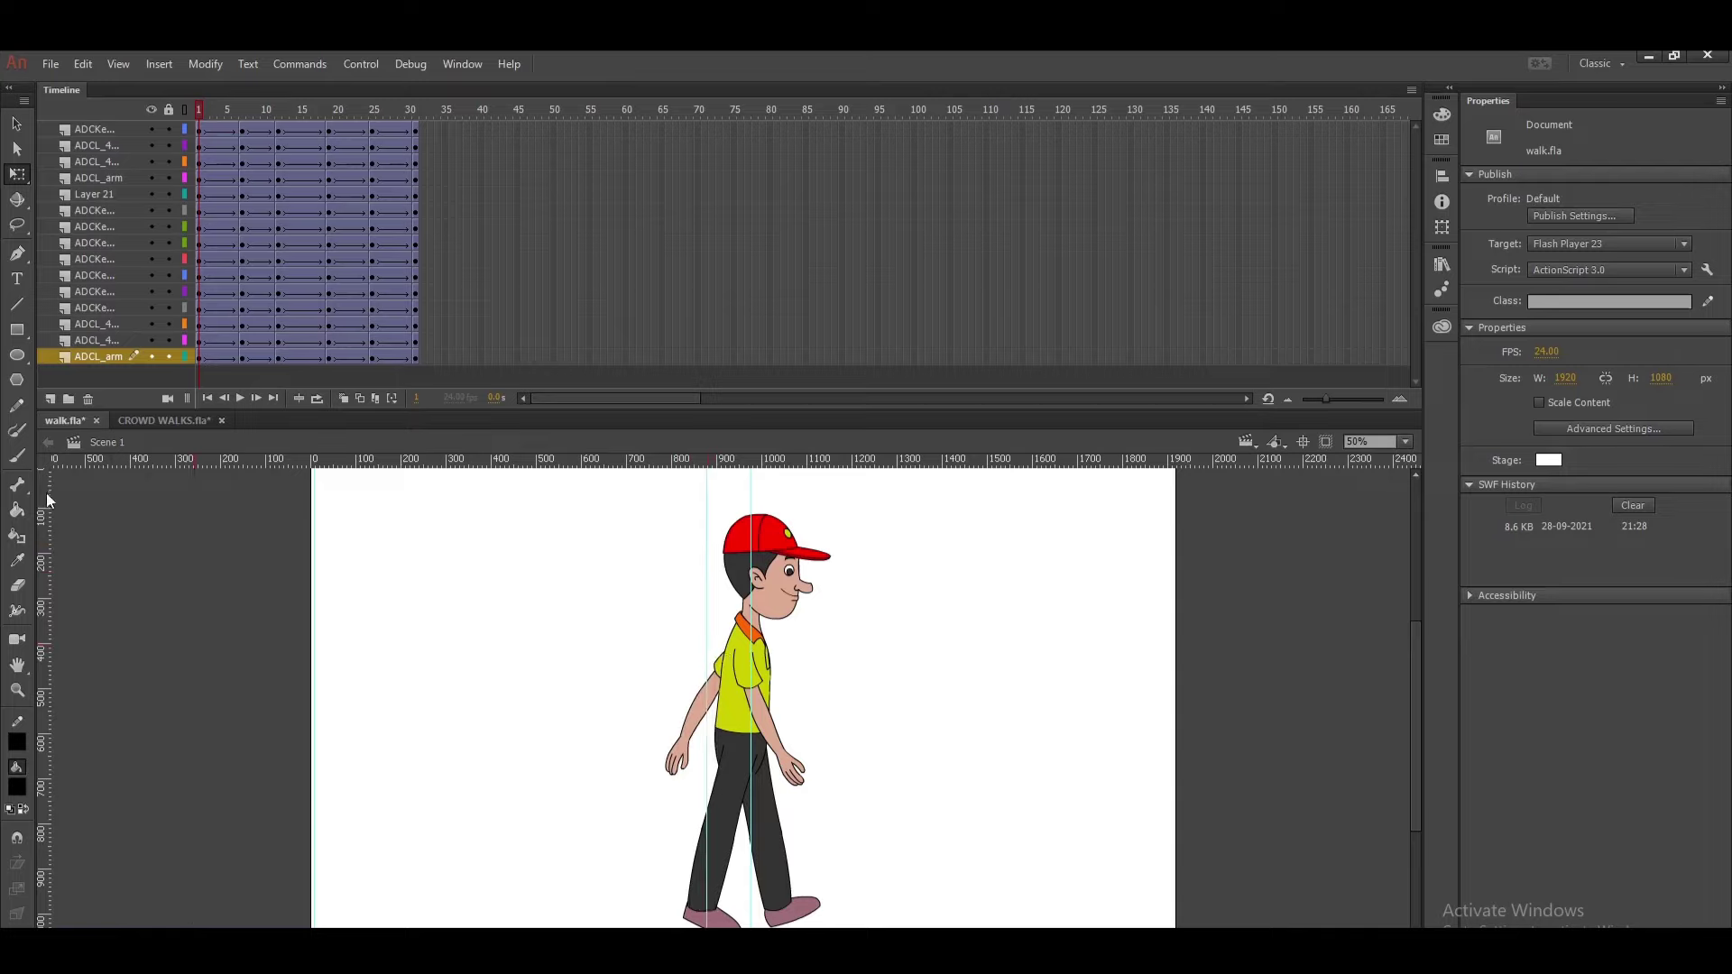
left_click_drag(47, 501, 785, 605)
- Select the far leg's three parts at frame 19, set their shared pivot at the hip and rotate the leg backward toward the rear guide
left_click_drag(229, 111, 330, 121)
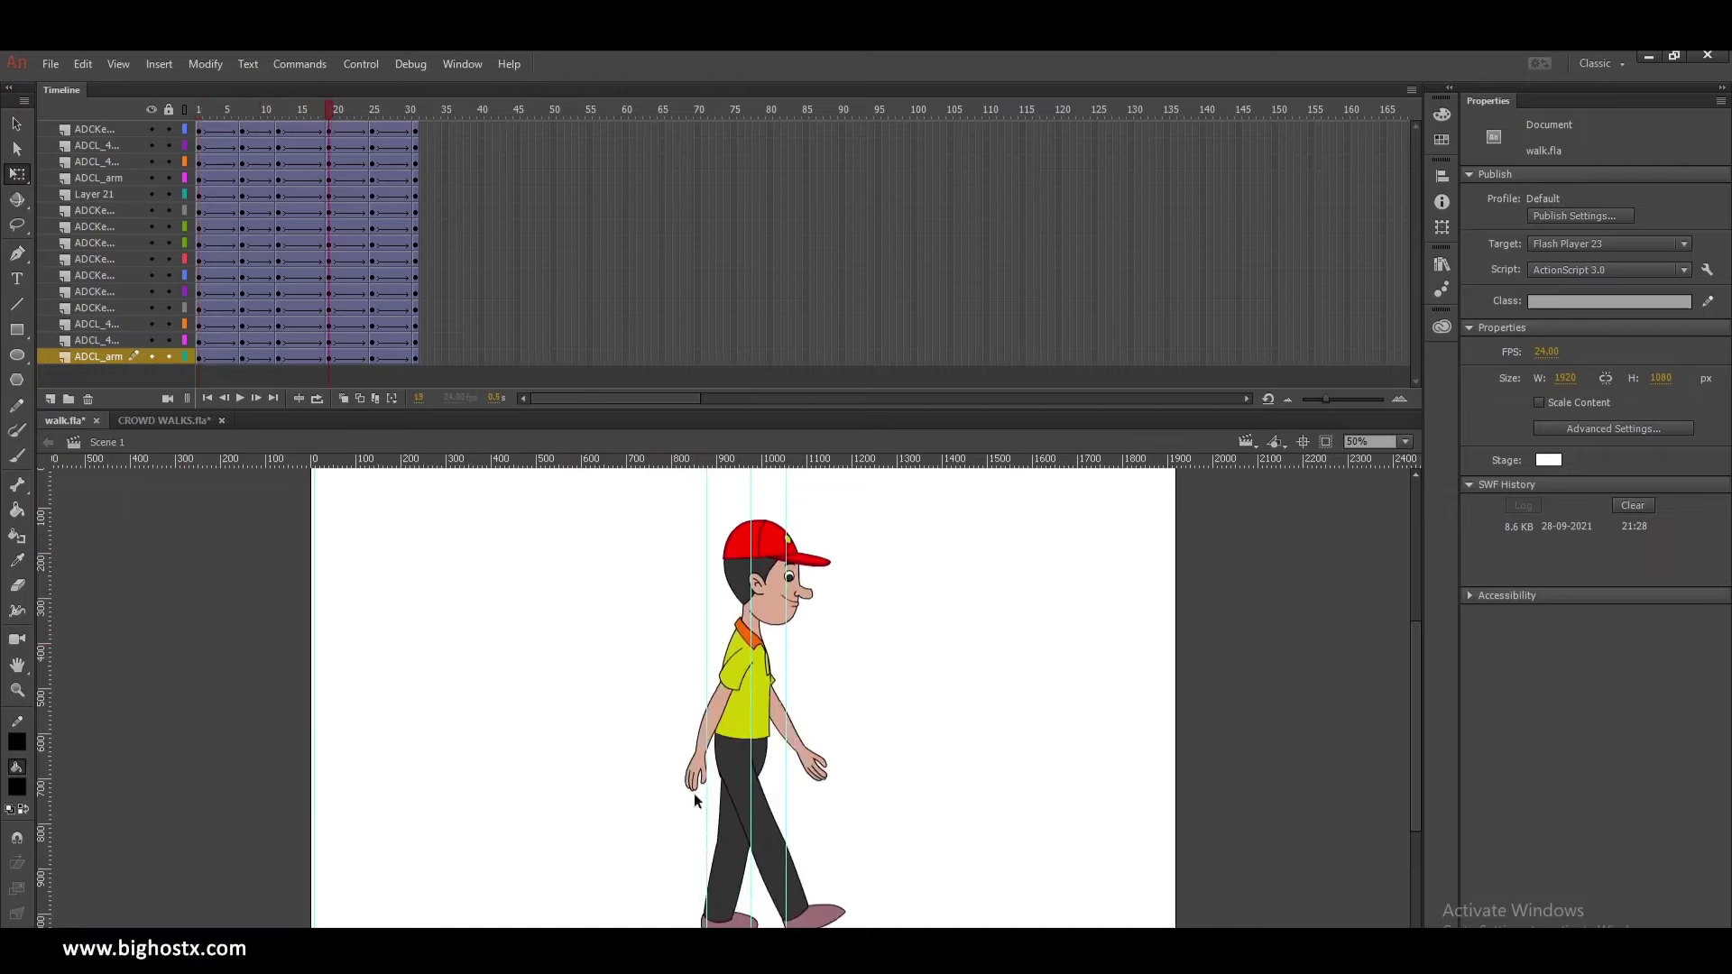
left_click_drag(724, 914, 729, 916)
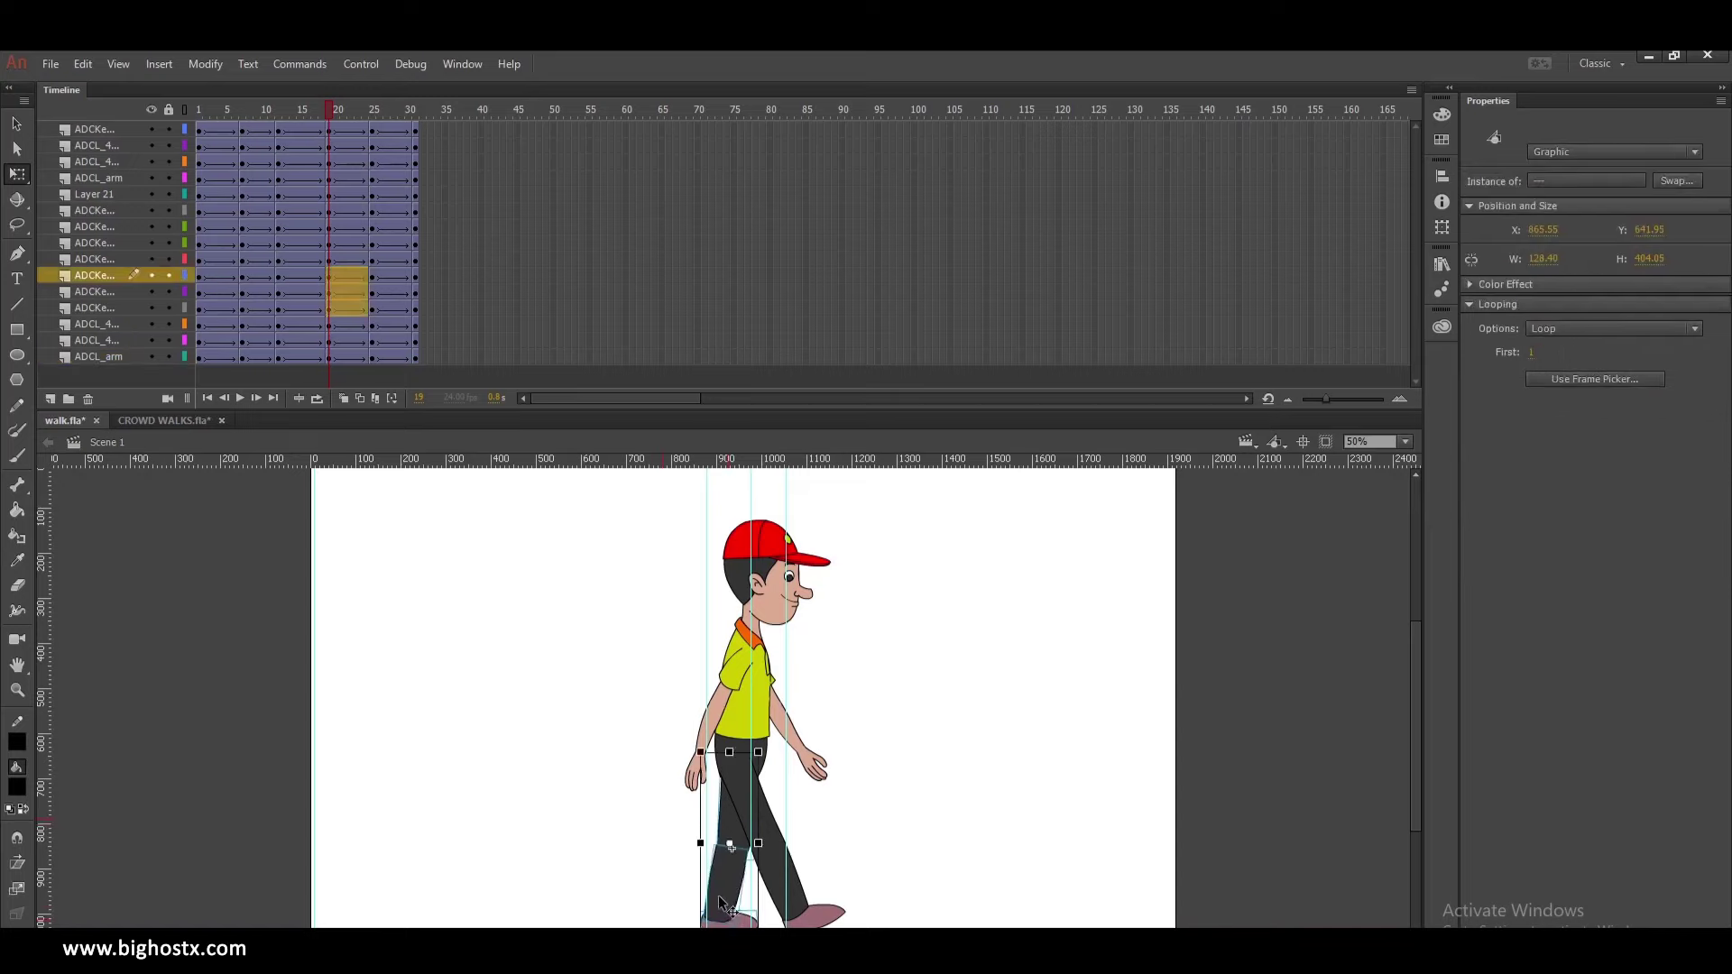
key("ctrl+=")
left_click_drag(734, 720, 745, 576)
key("ctrl+z")
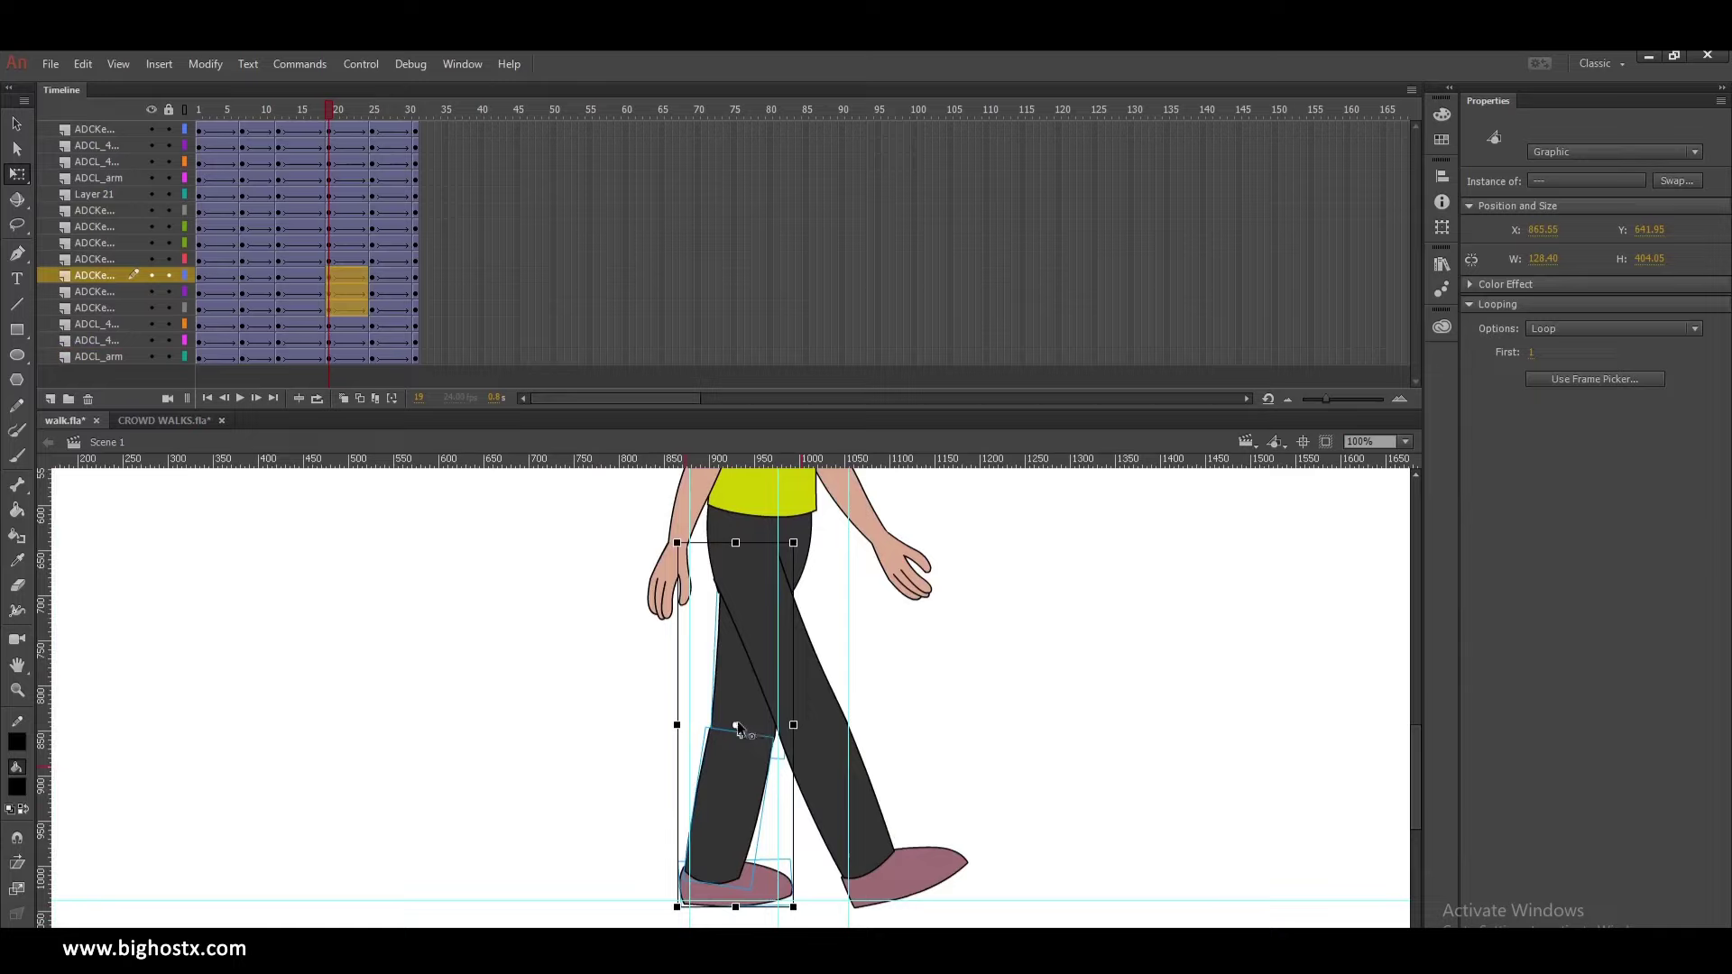
left_click_drag(737, 727, 816, 567)
left_click(931, 751)
key("v")
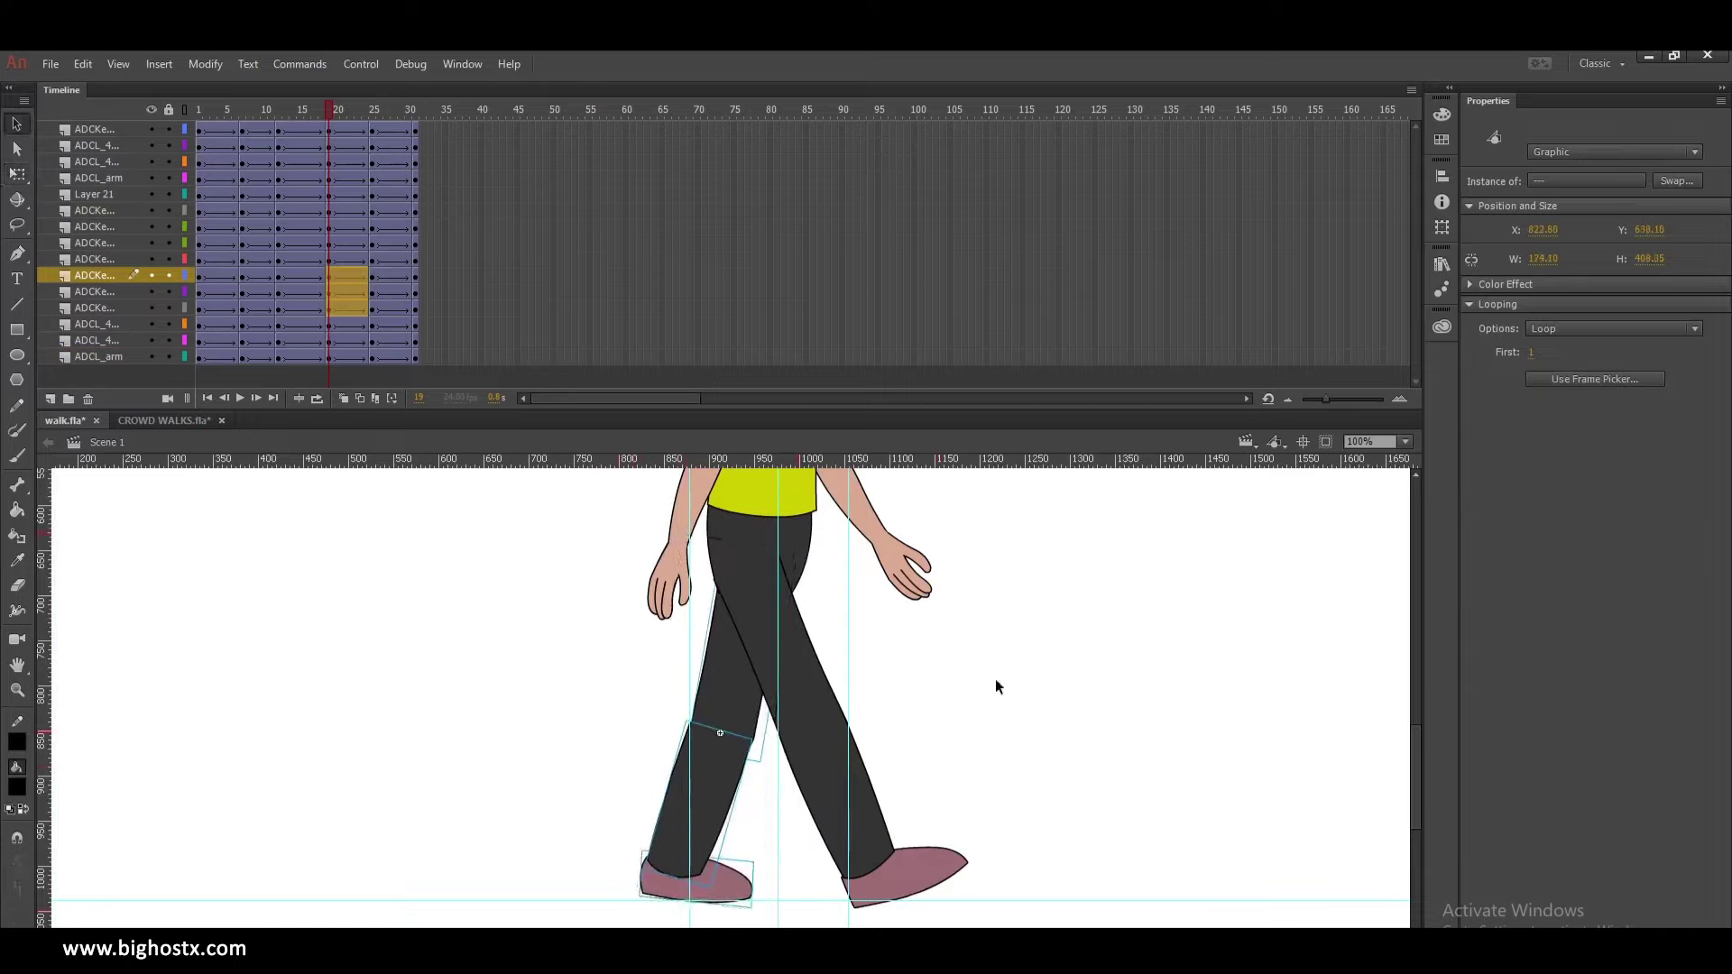
- Select the near leg's three parts at frame 19, set their shared pivot at the hip and rotate the leg slightly backward toward the front guide
left_click_drag(994, 678, 839, 844)
key("q")
left_click_drag(838, 735, 755, 577)
left_click_drag(986, 546, 978, 564)
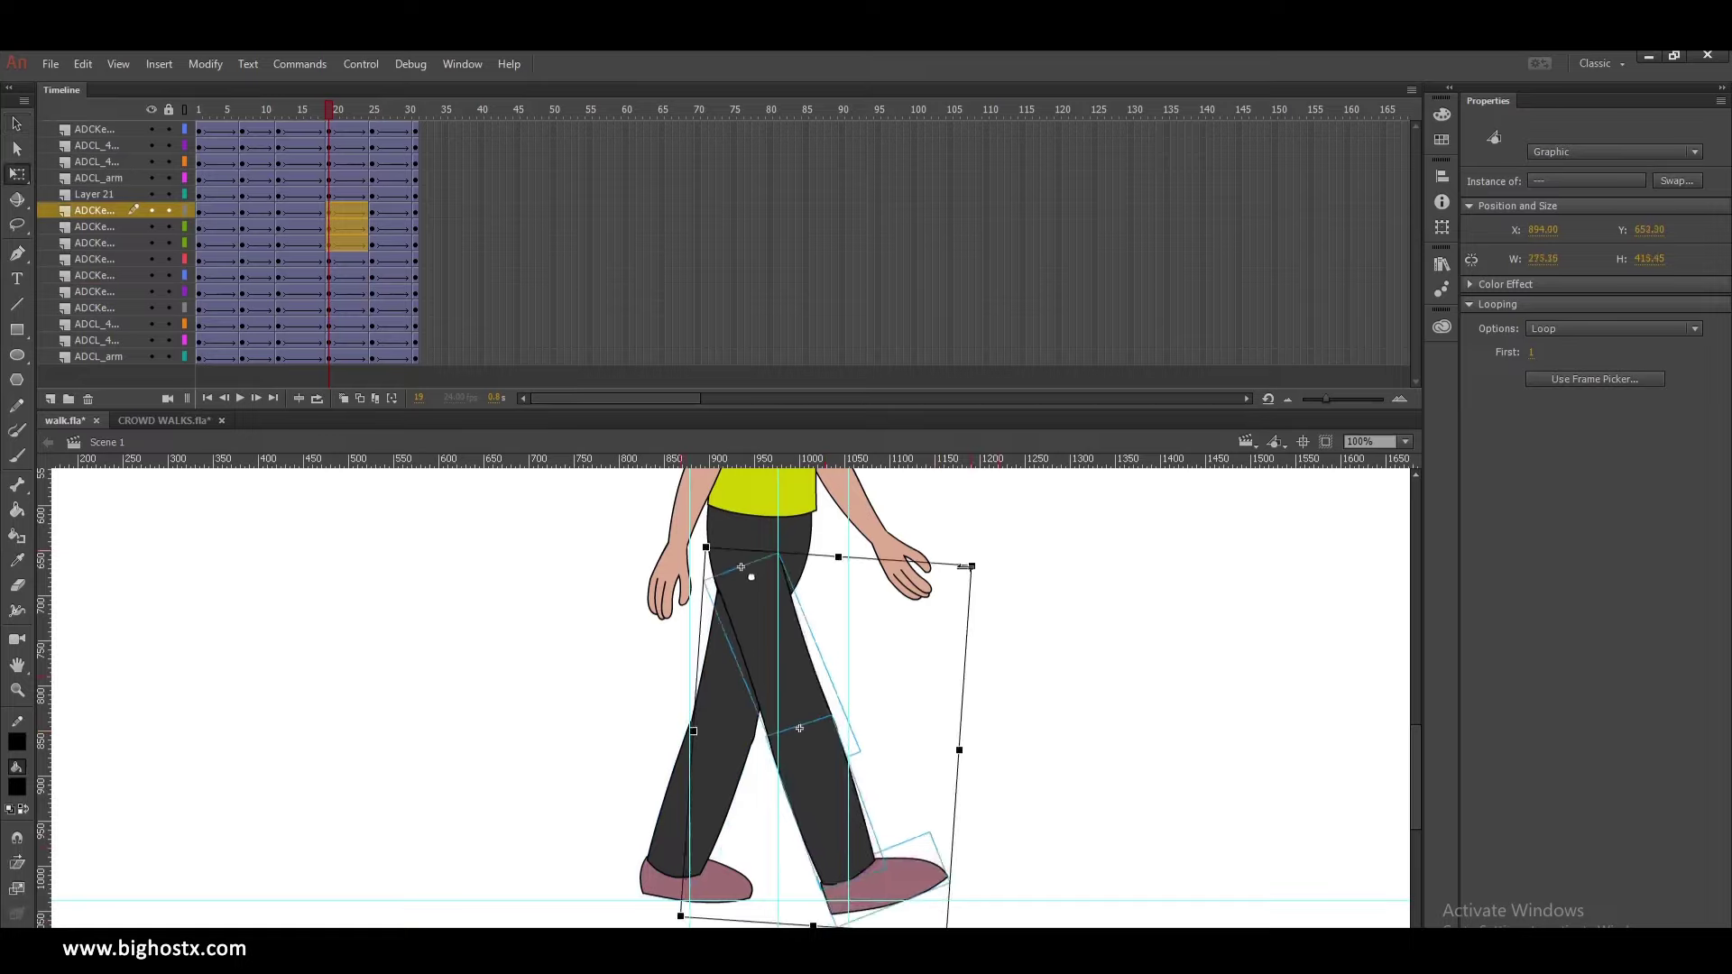